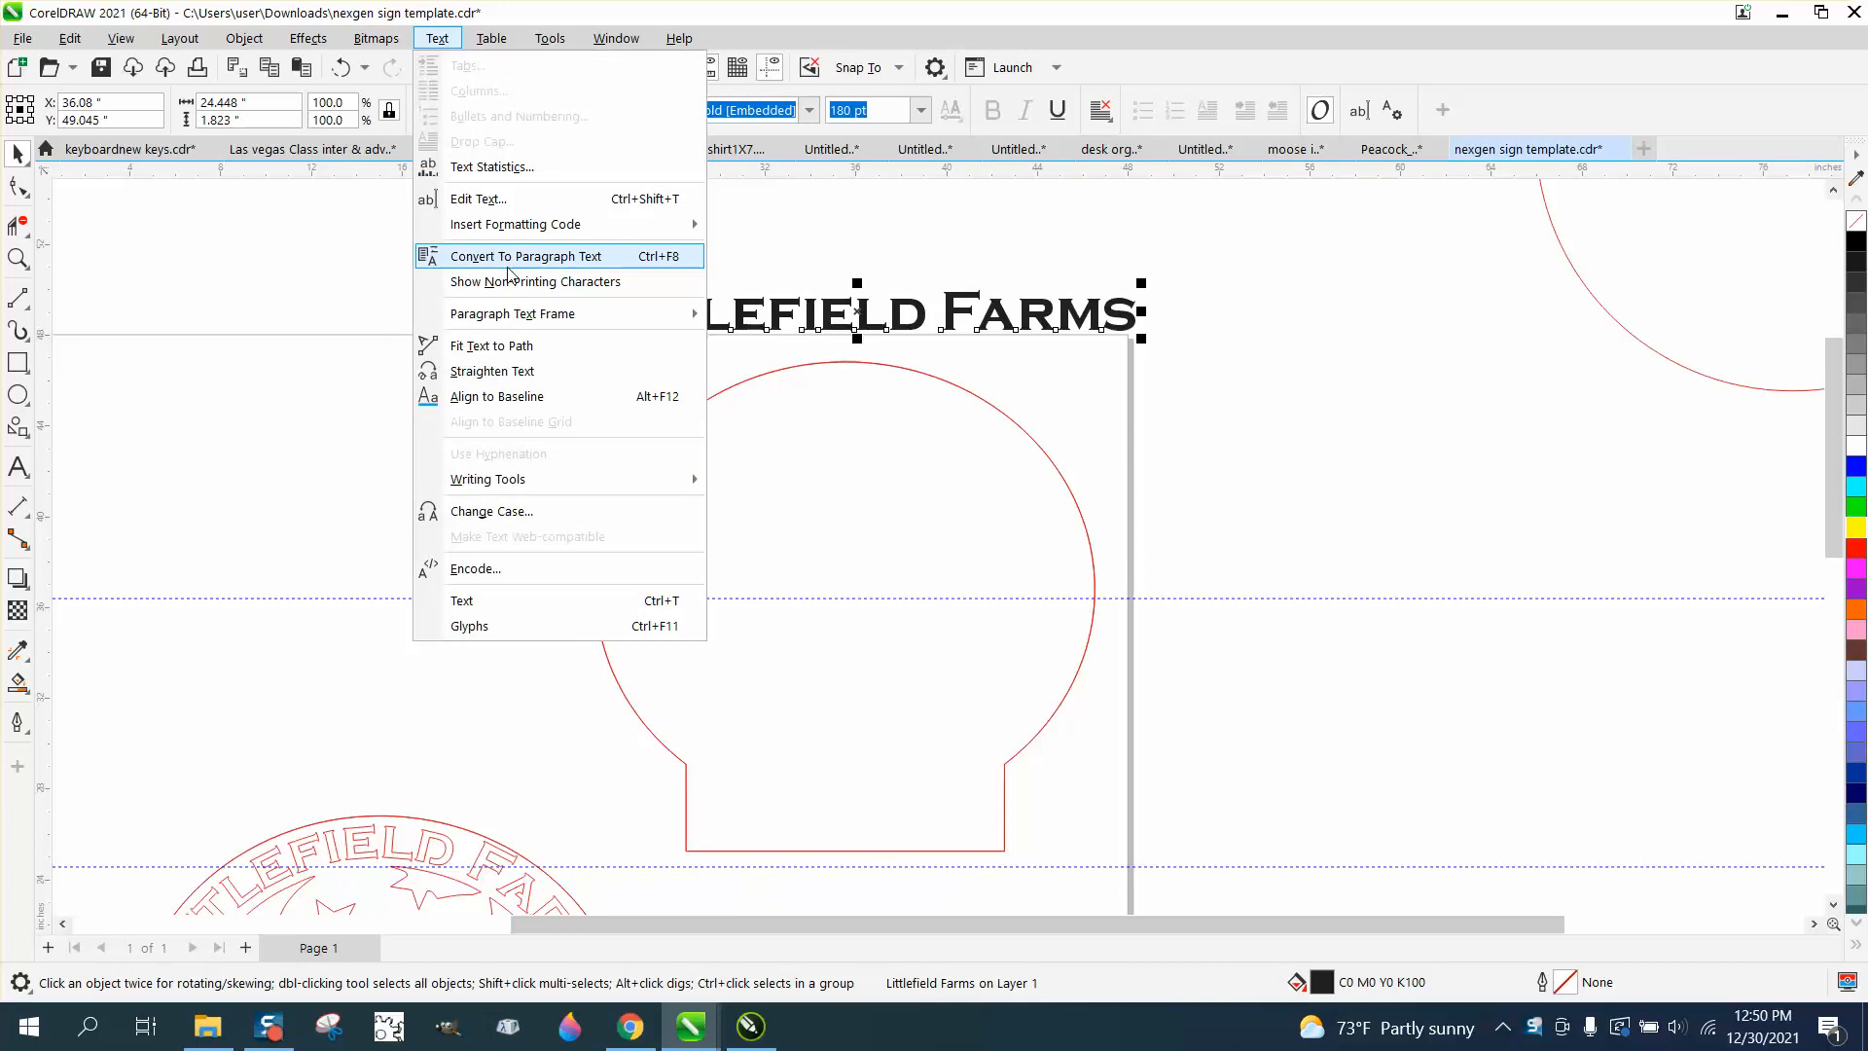
# Try to fit the "Littlefield Farms" text along the top of the sign outline, check its letter spacing closely, and undo the fit.
pyautogui.click(505, 347)
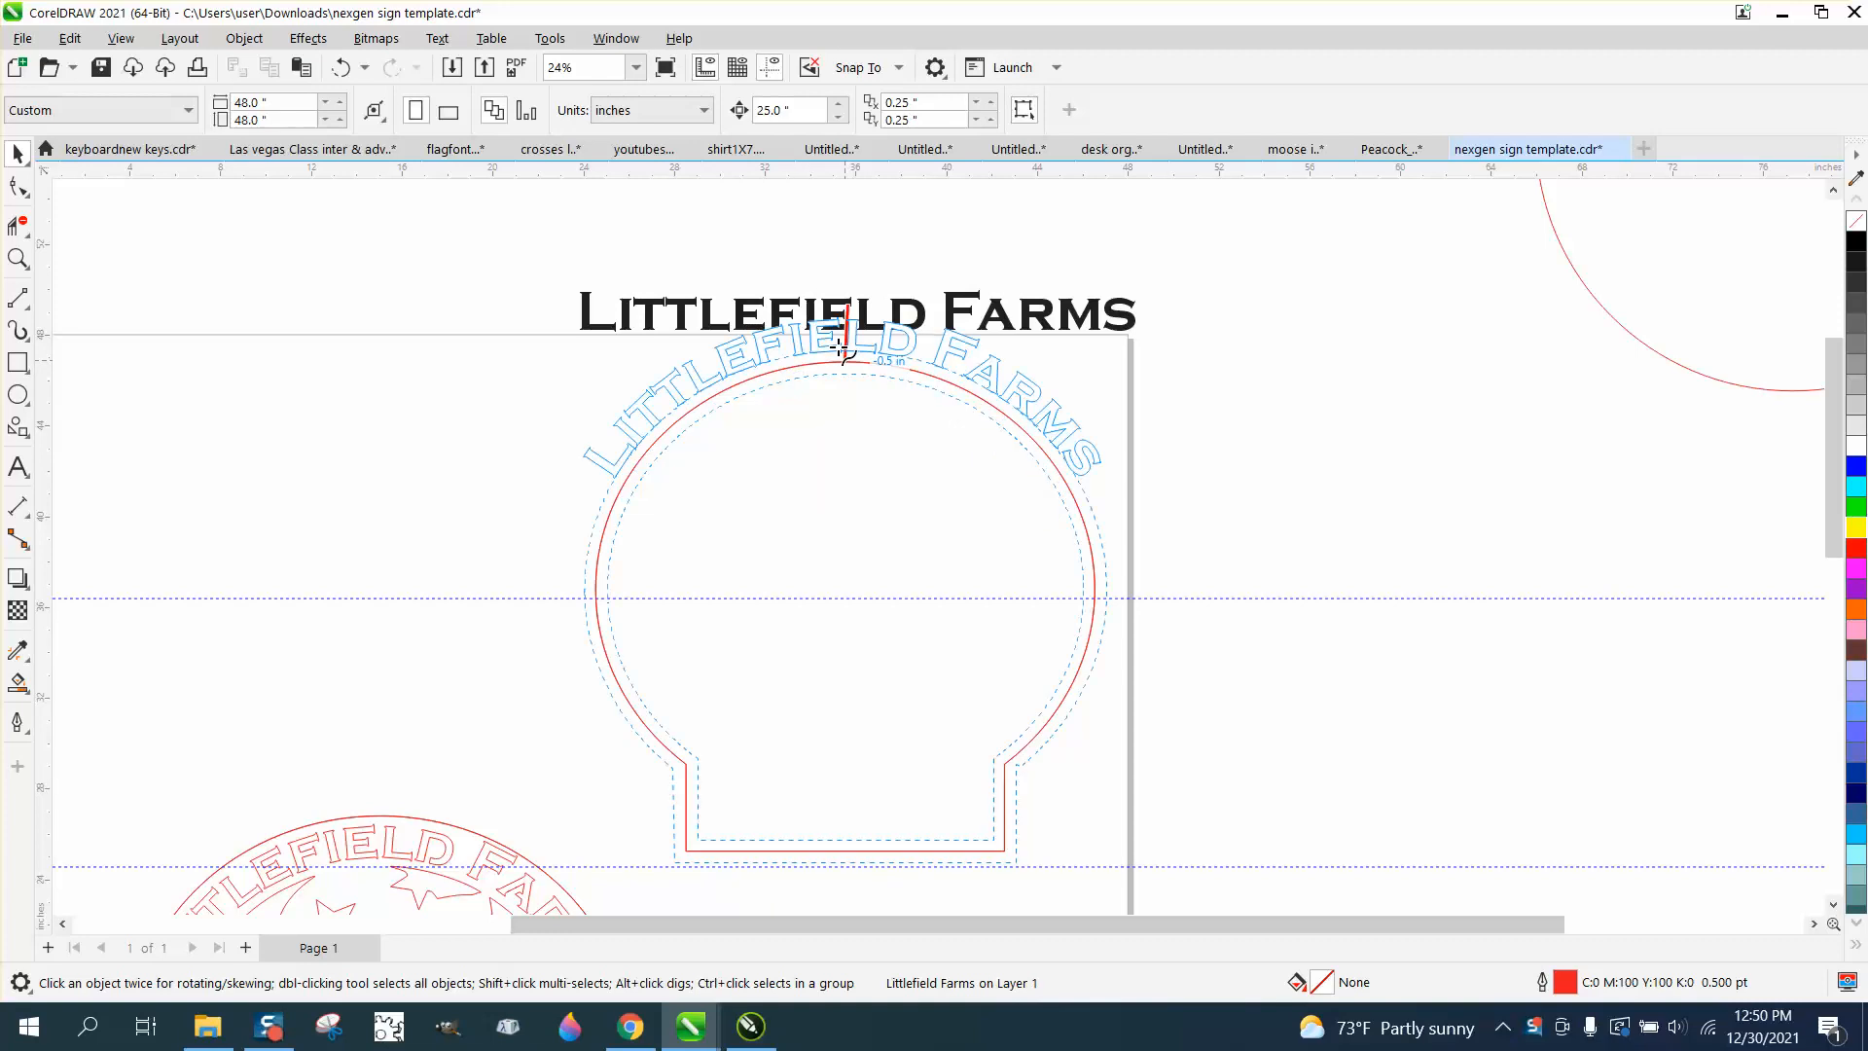
pyautogui.click(842, 347)
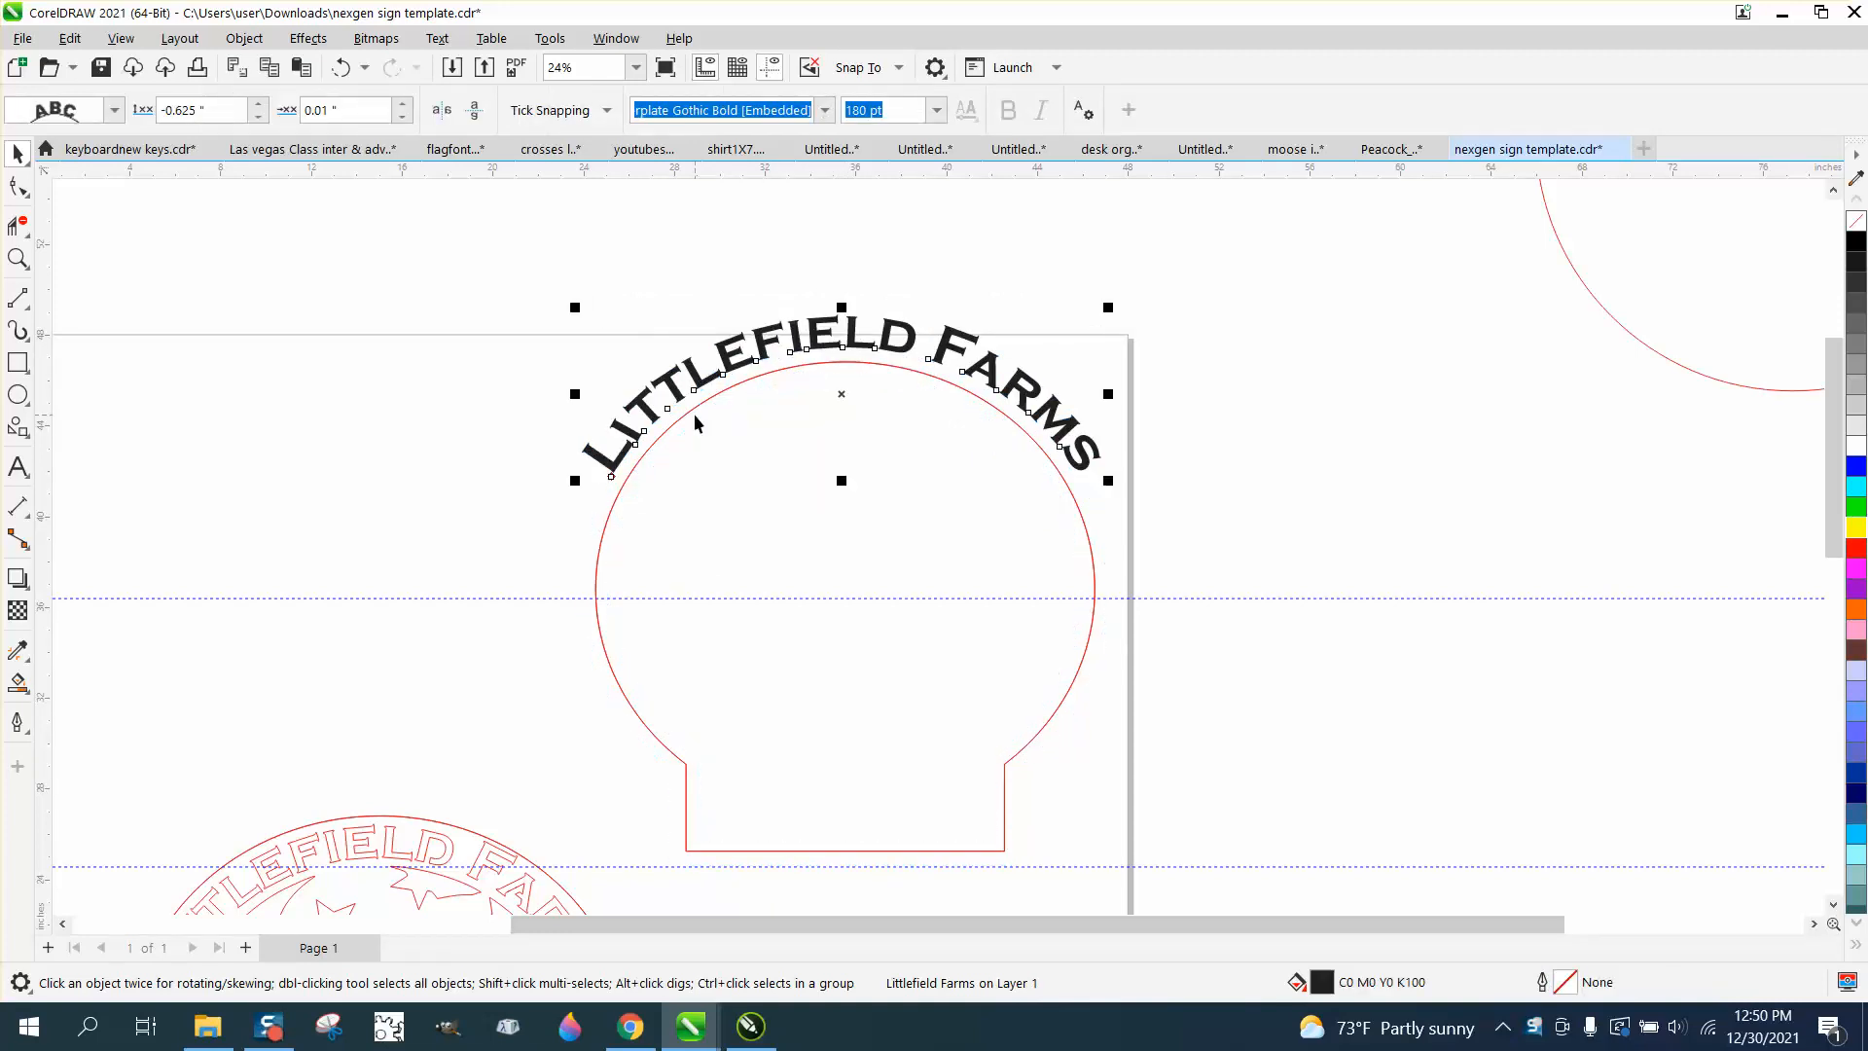
pyautogui.click(17, 258)
pyautogui.moveTo(555, 383); pyautogui.dragTo(737, 507)
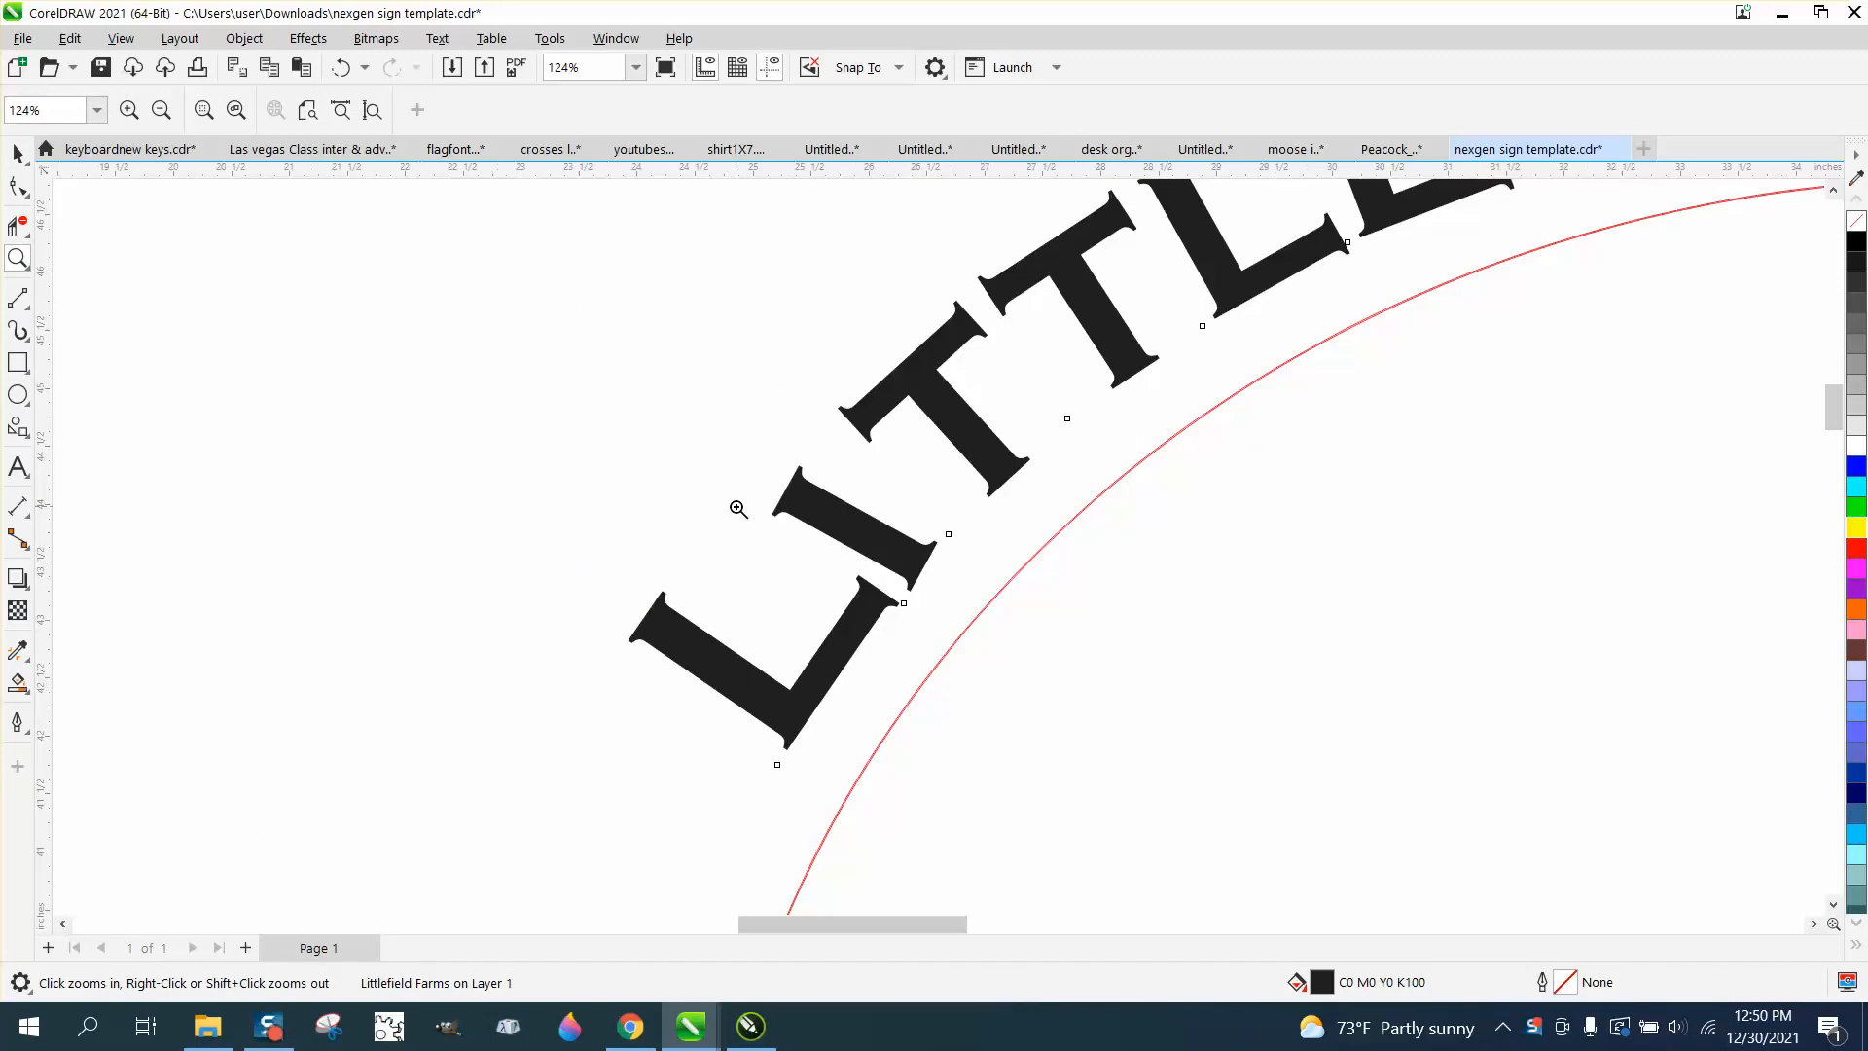
pyautogui.rightClick(823, 498)
pyautogui.scroll(-1, 799, 496)
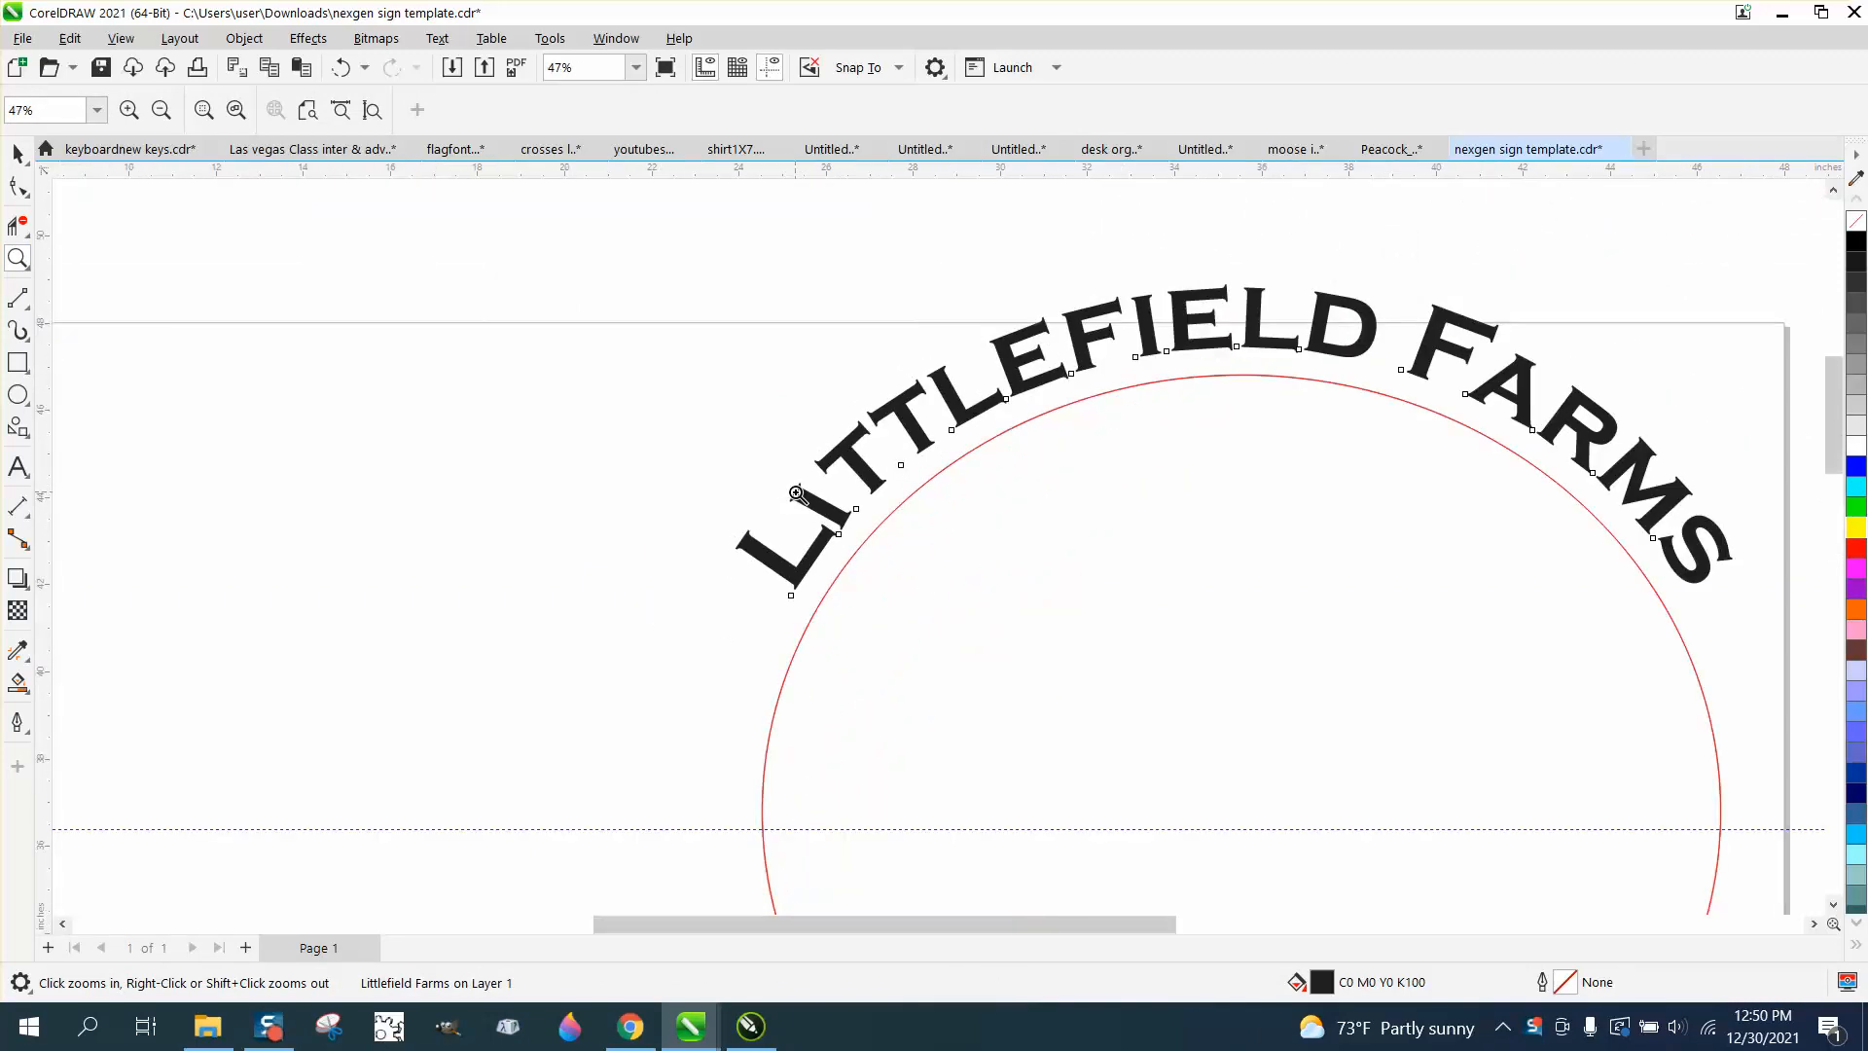
pyautogui.scroll(-2, 796, 495)
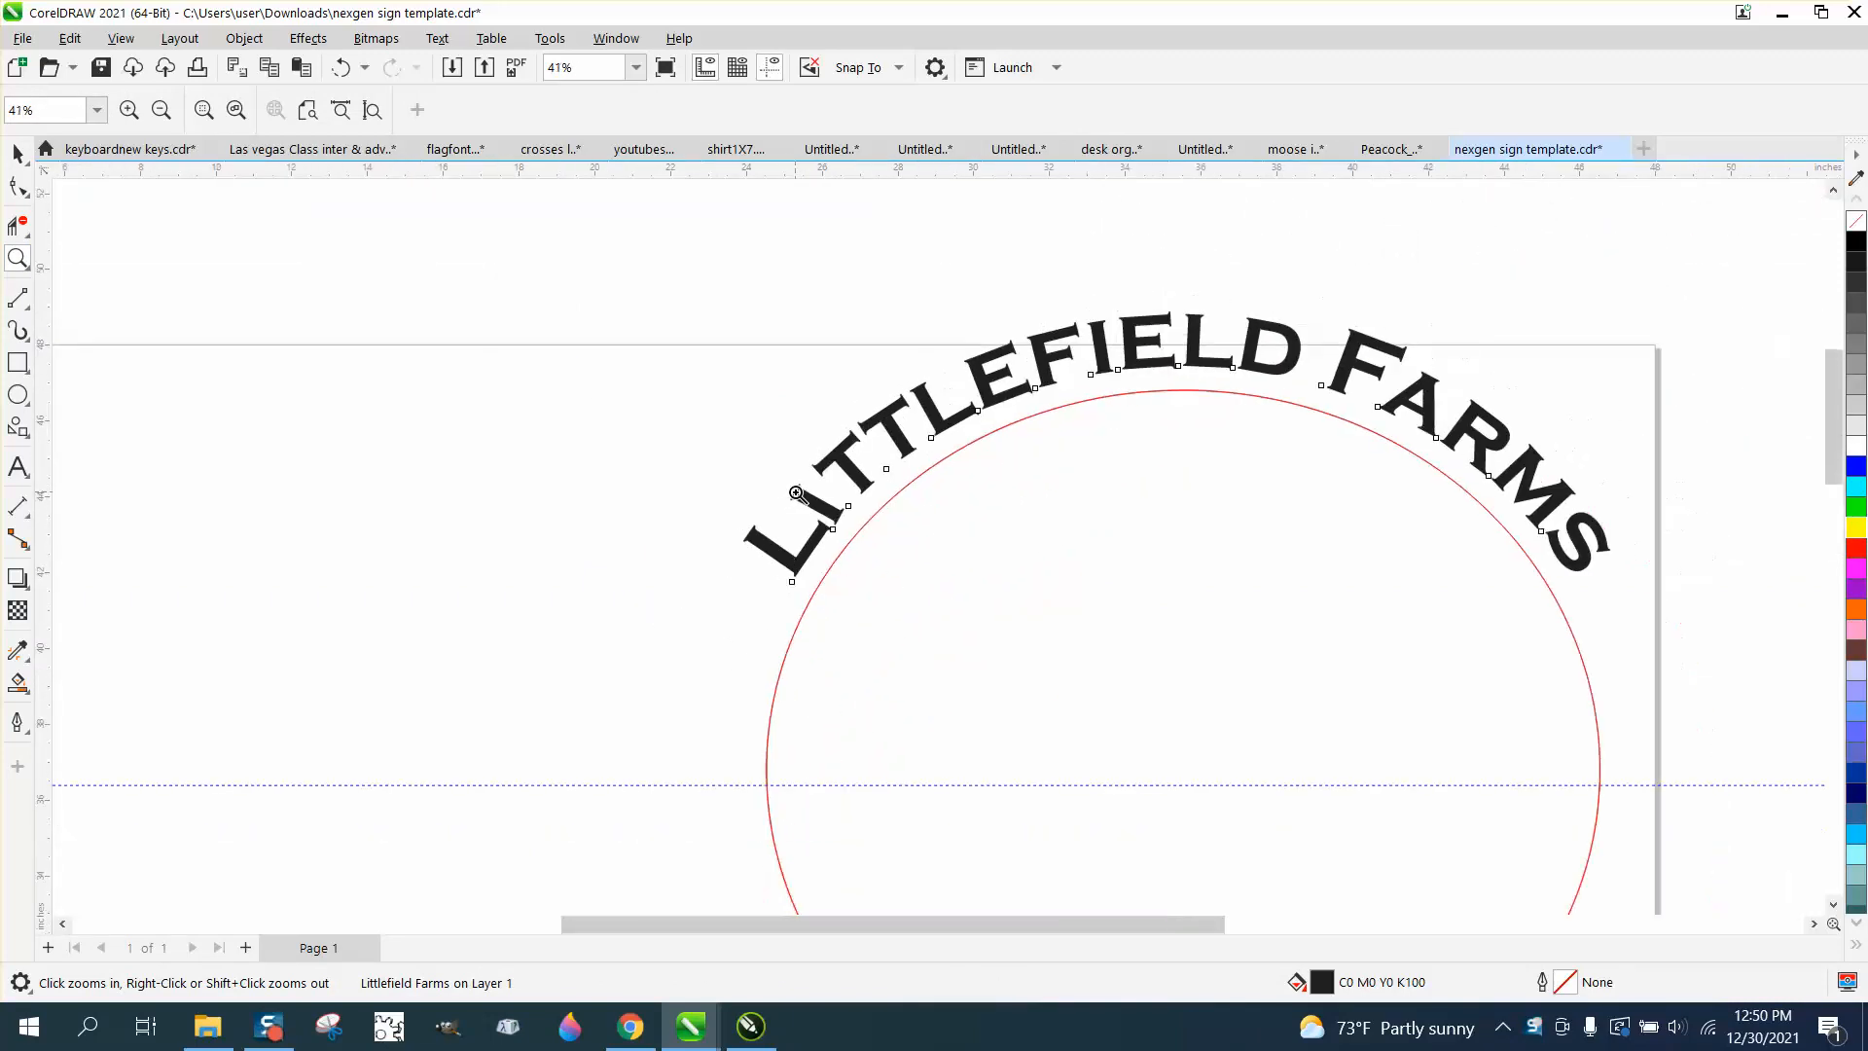
pyautogui.click(340, 67)
pyautogui.scroll(-2, 434, 271)
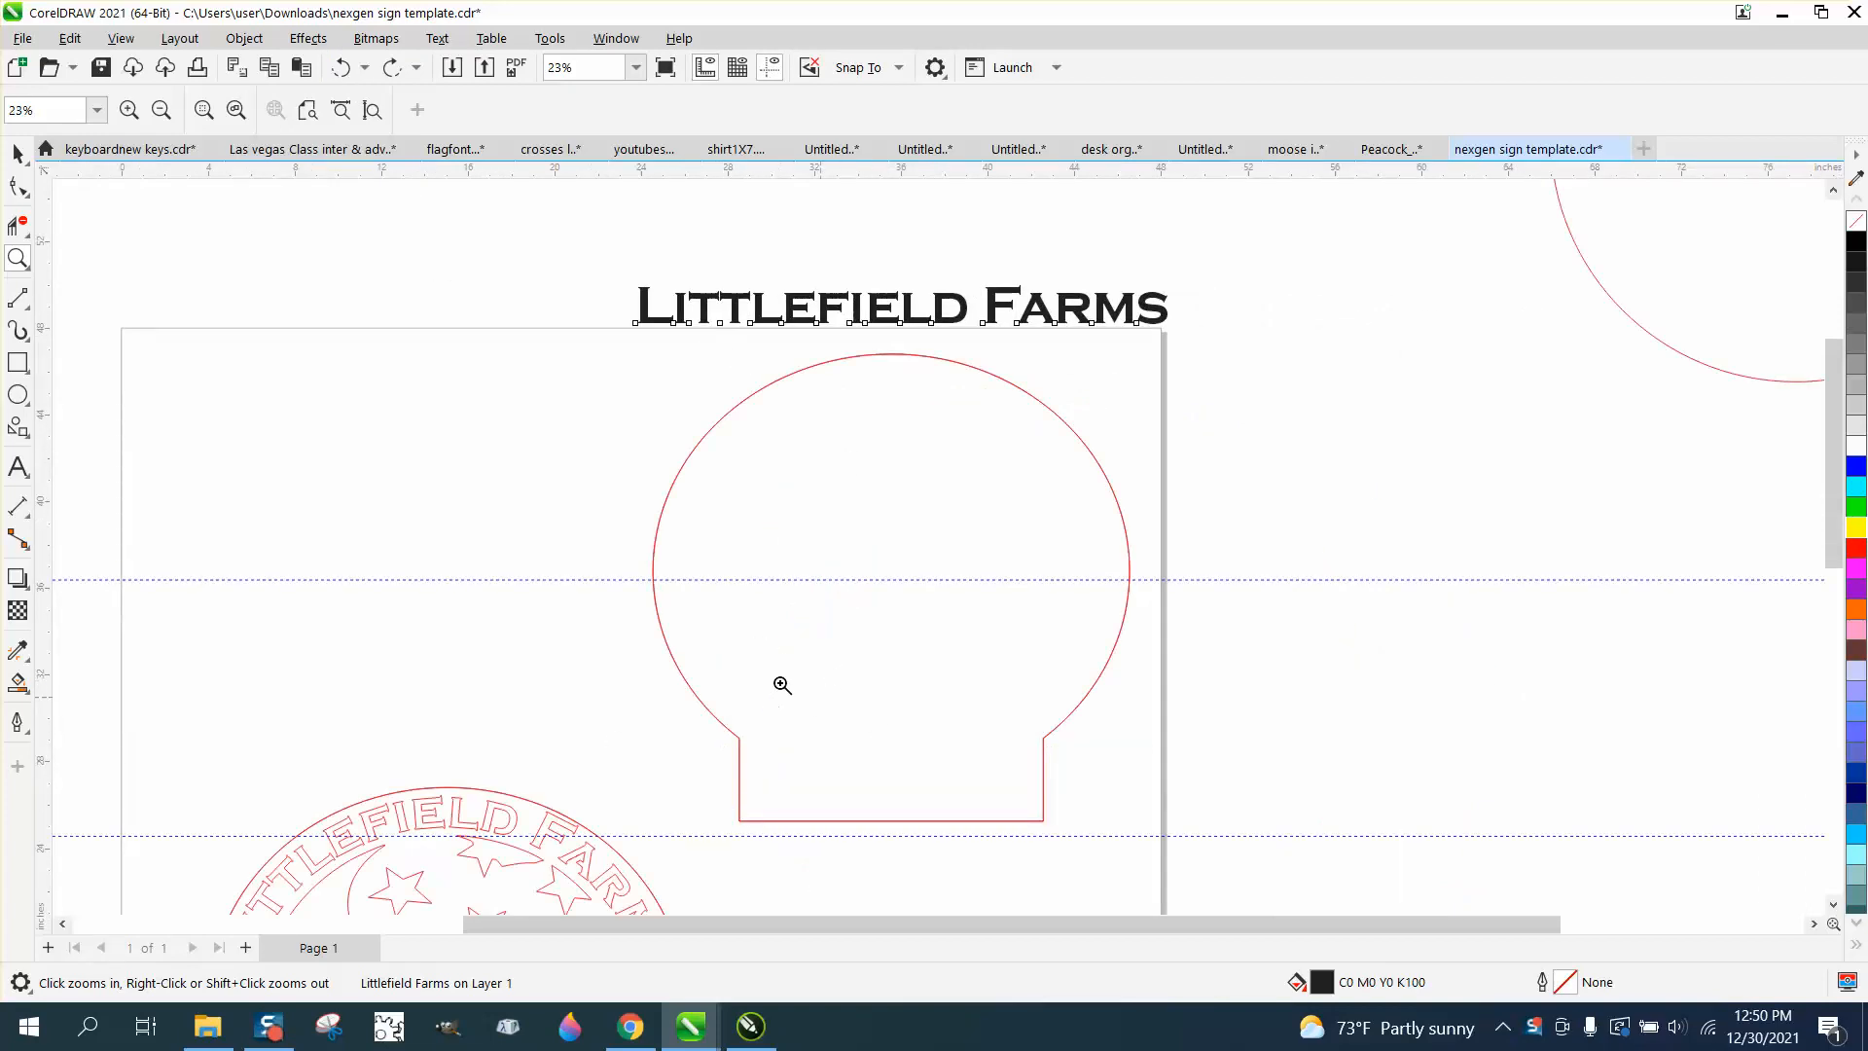
# Examine the nodes along the whole sign outline curve.
pyautogui.click(18, 187)
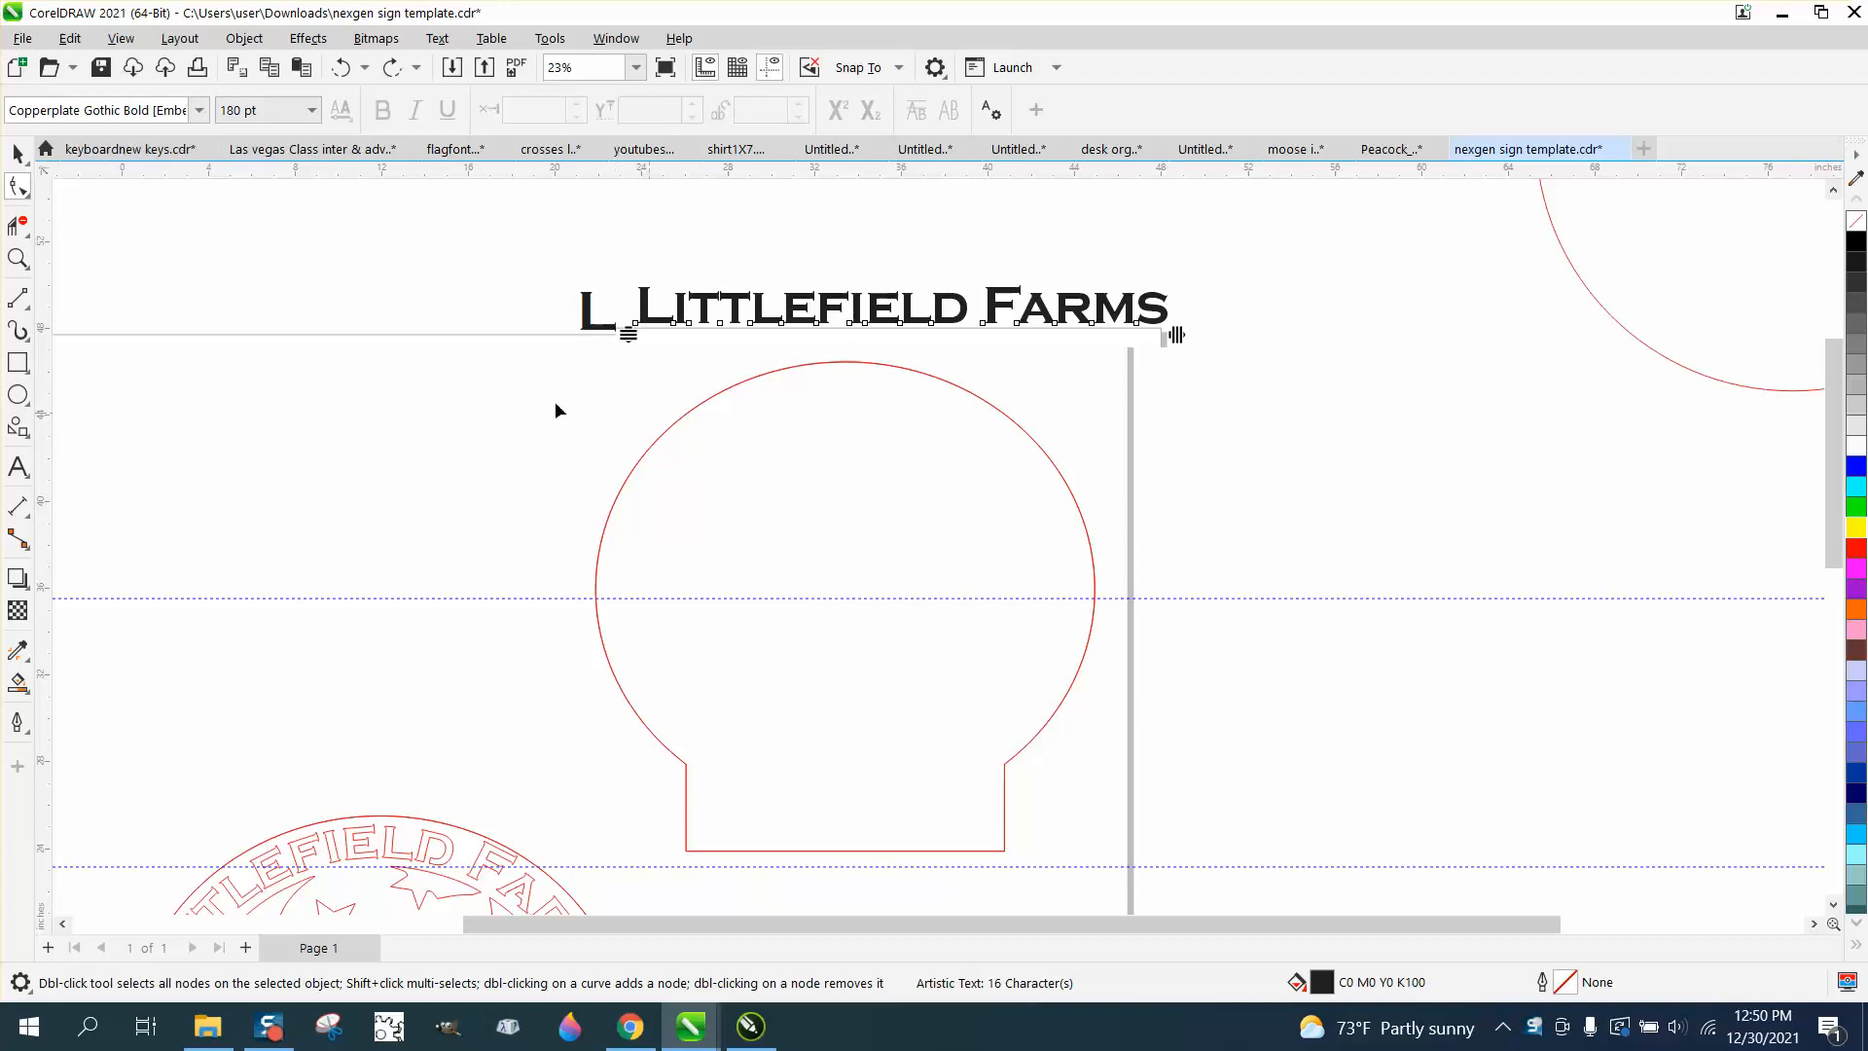
pyautogui.hotkey('ctrl', 'z')
pyautogui.click(732, 409)
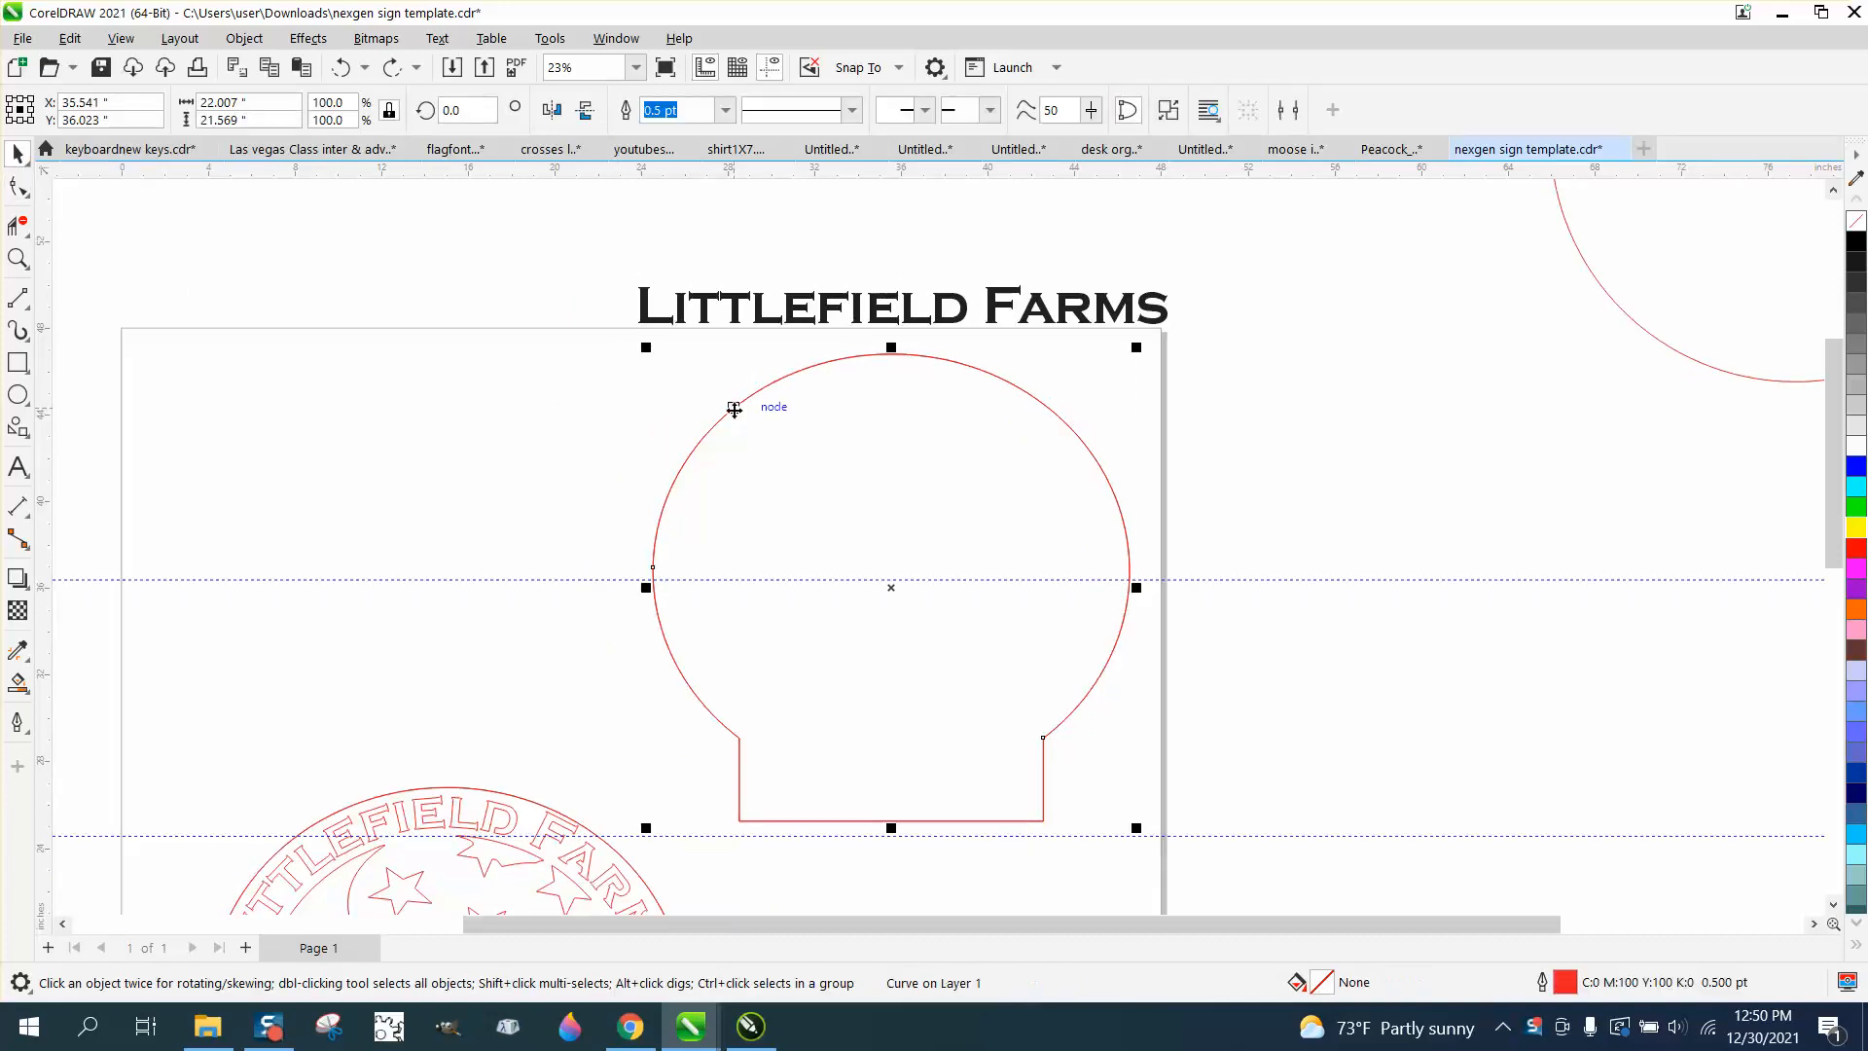
pyautogui.click(17, 186)
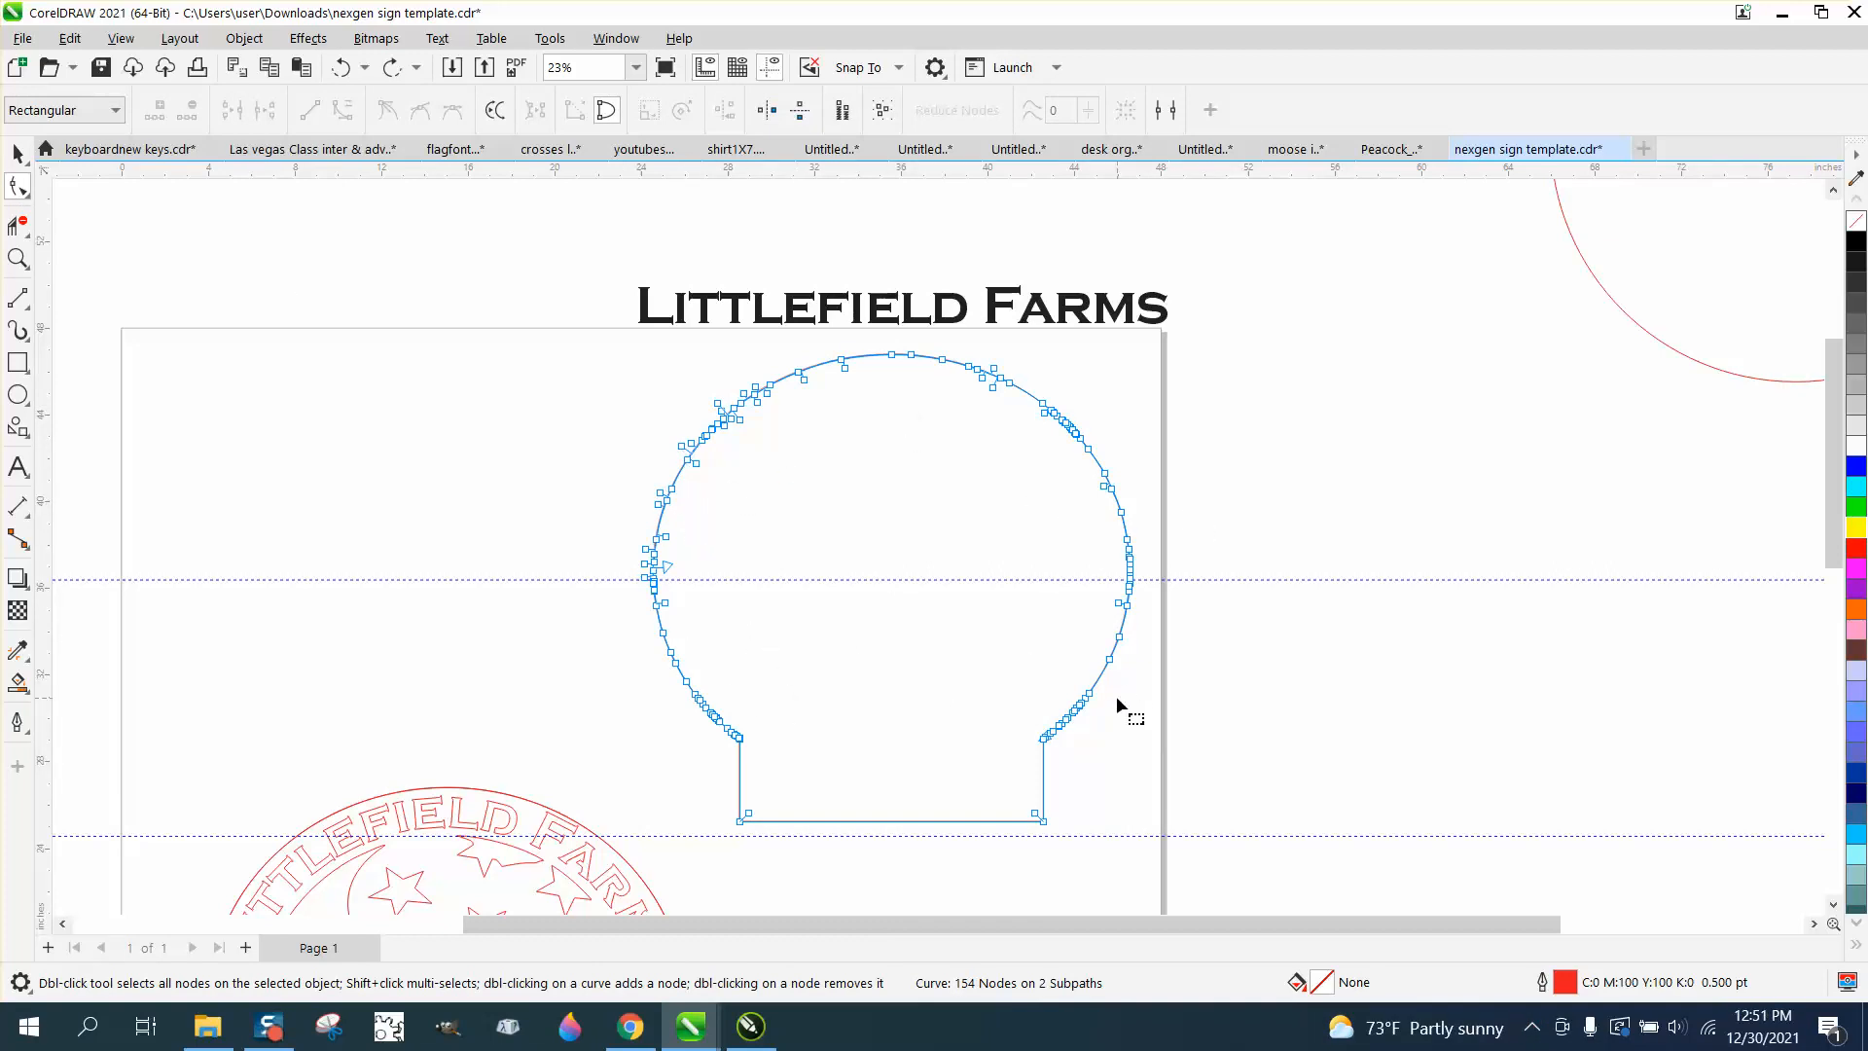
pyautogui.moveTo(940, 693); pyautogui.dragTo(1205, 848)
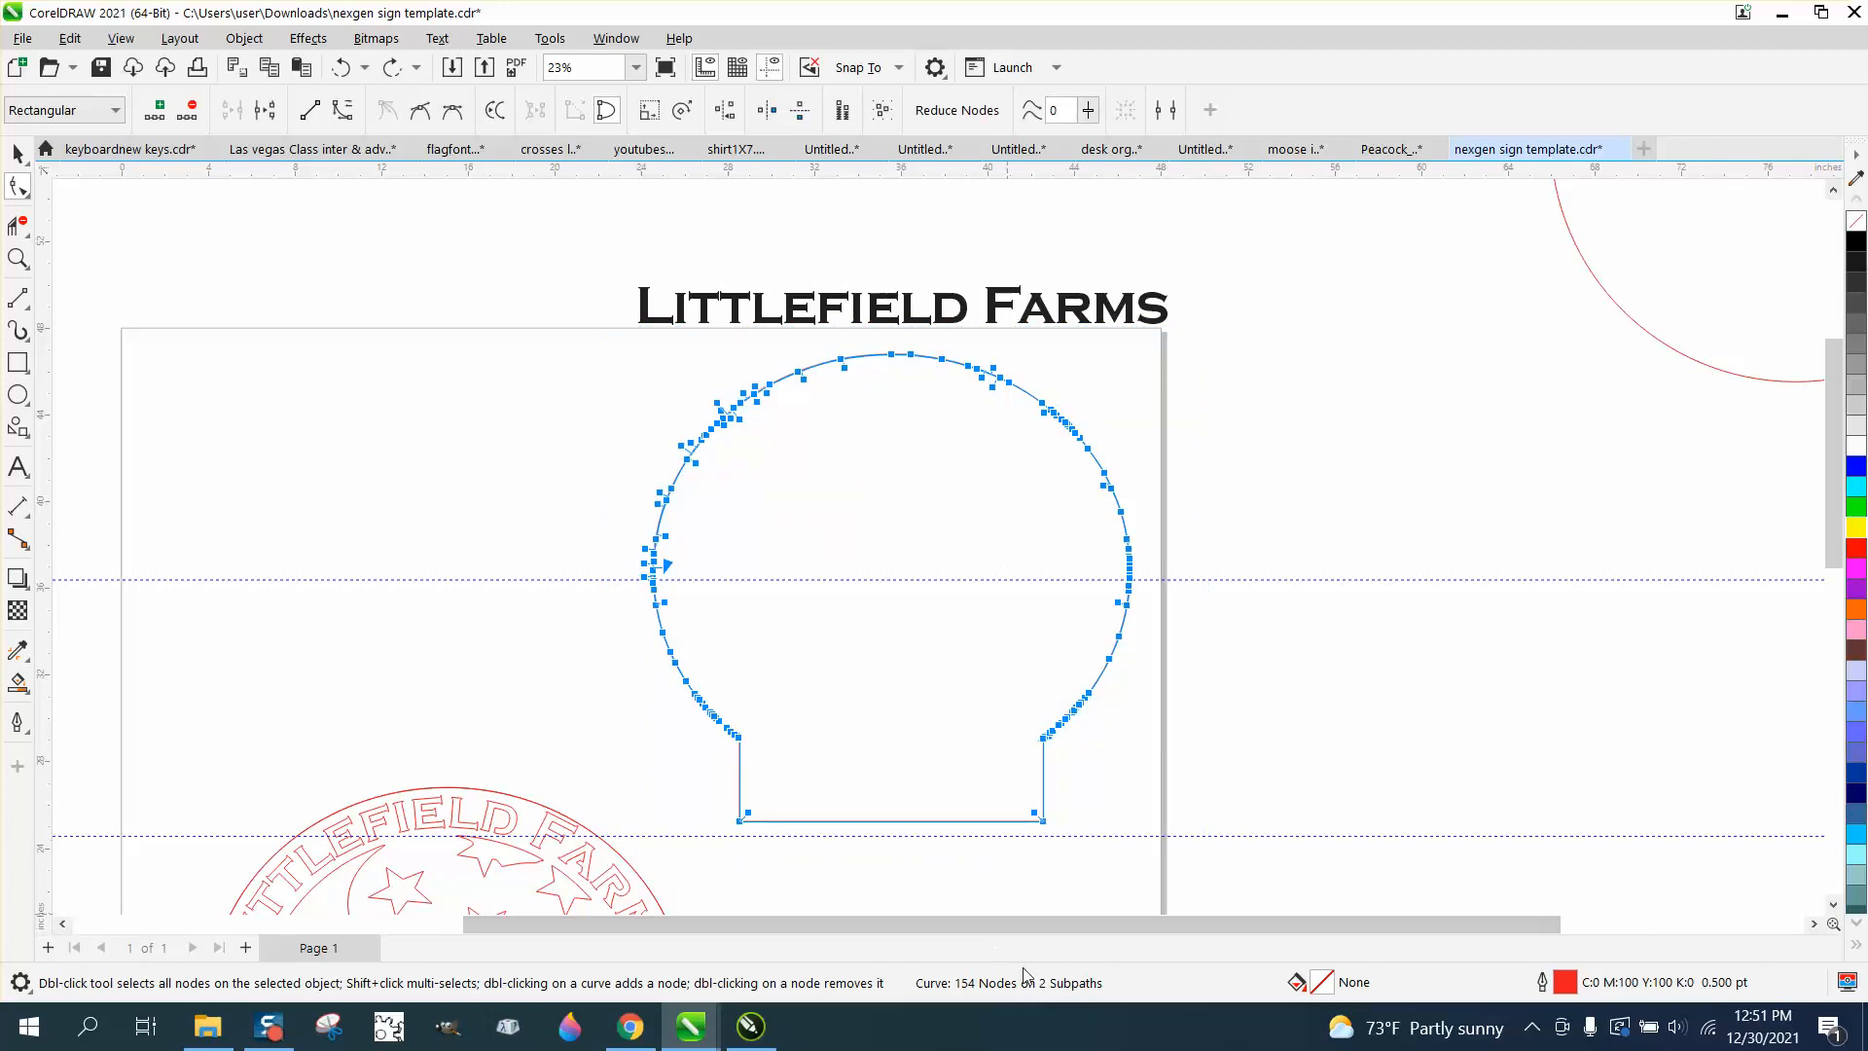
pyautogui.scroll(-1, 896, 734)
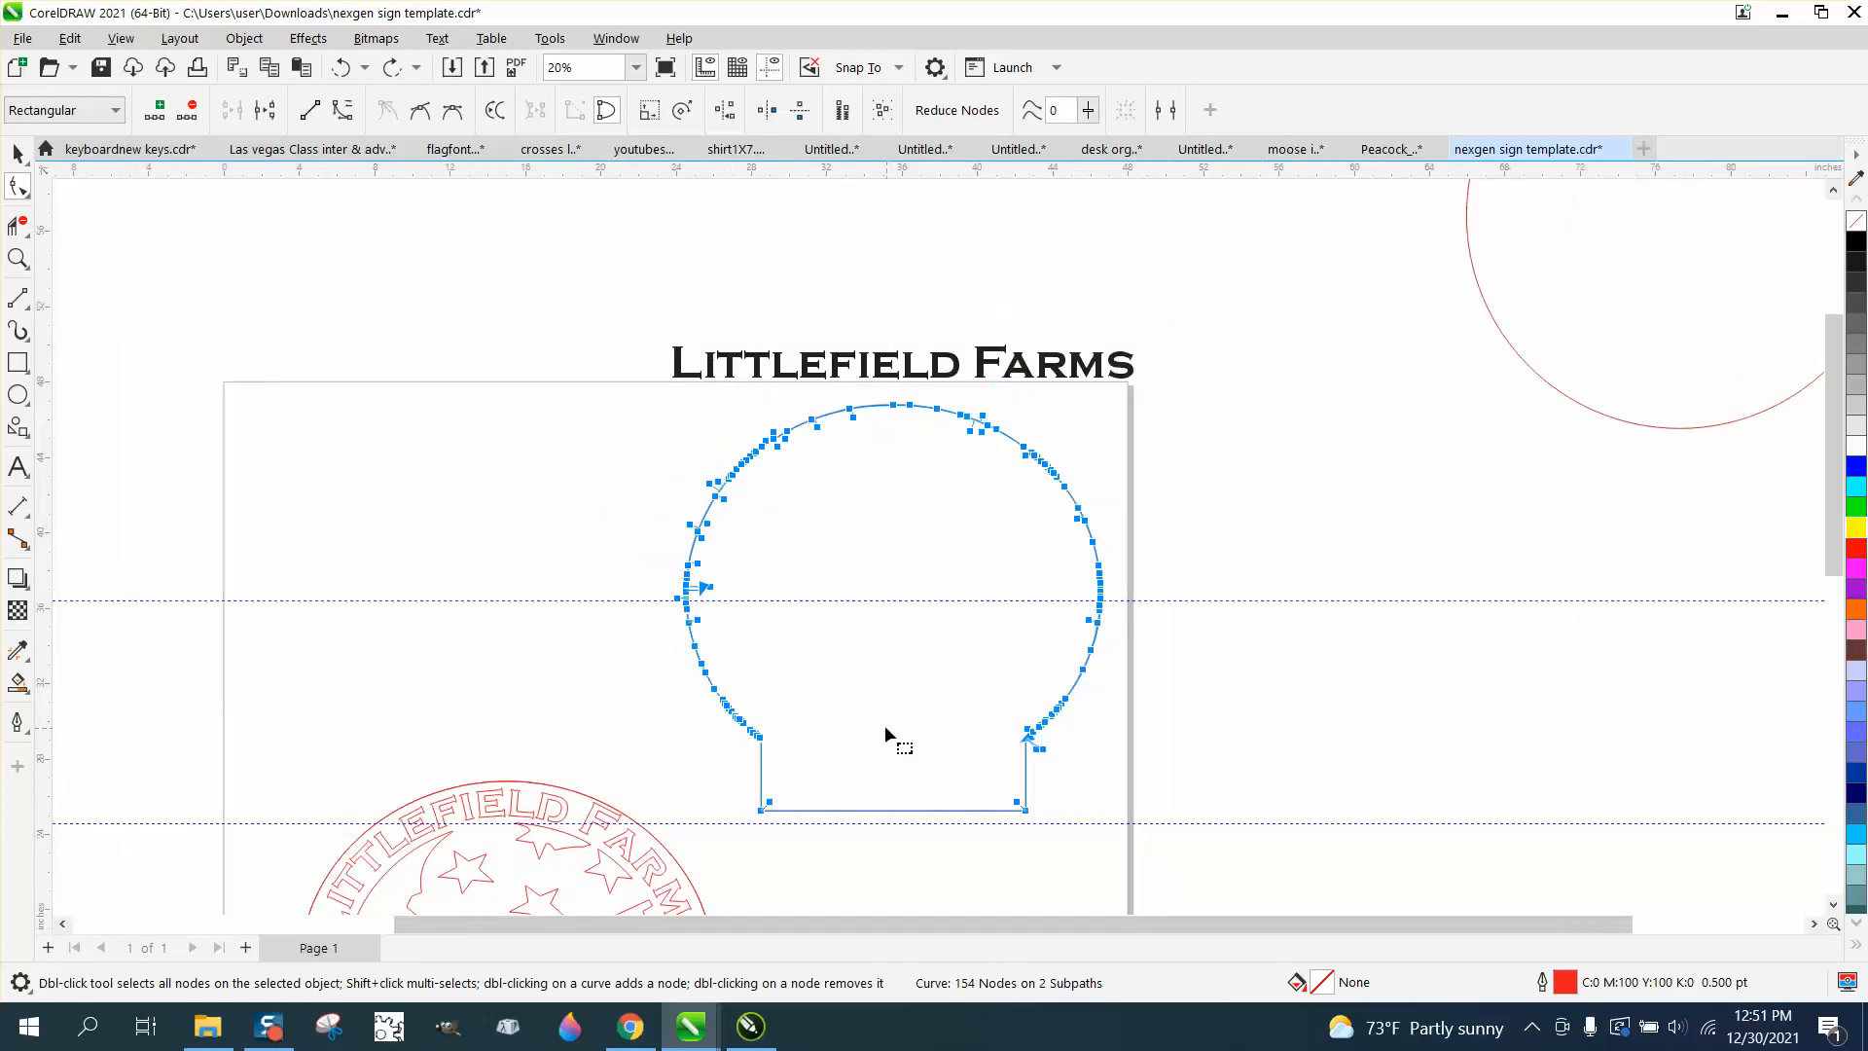
pyautogui.scroll(-1, 873, 715)
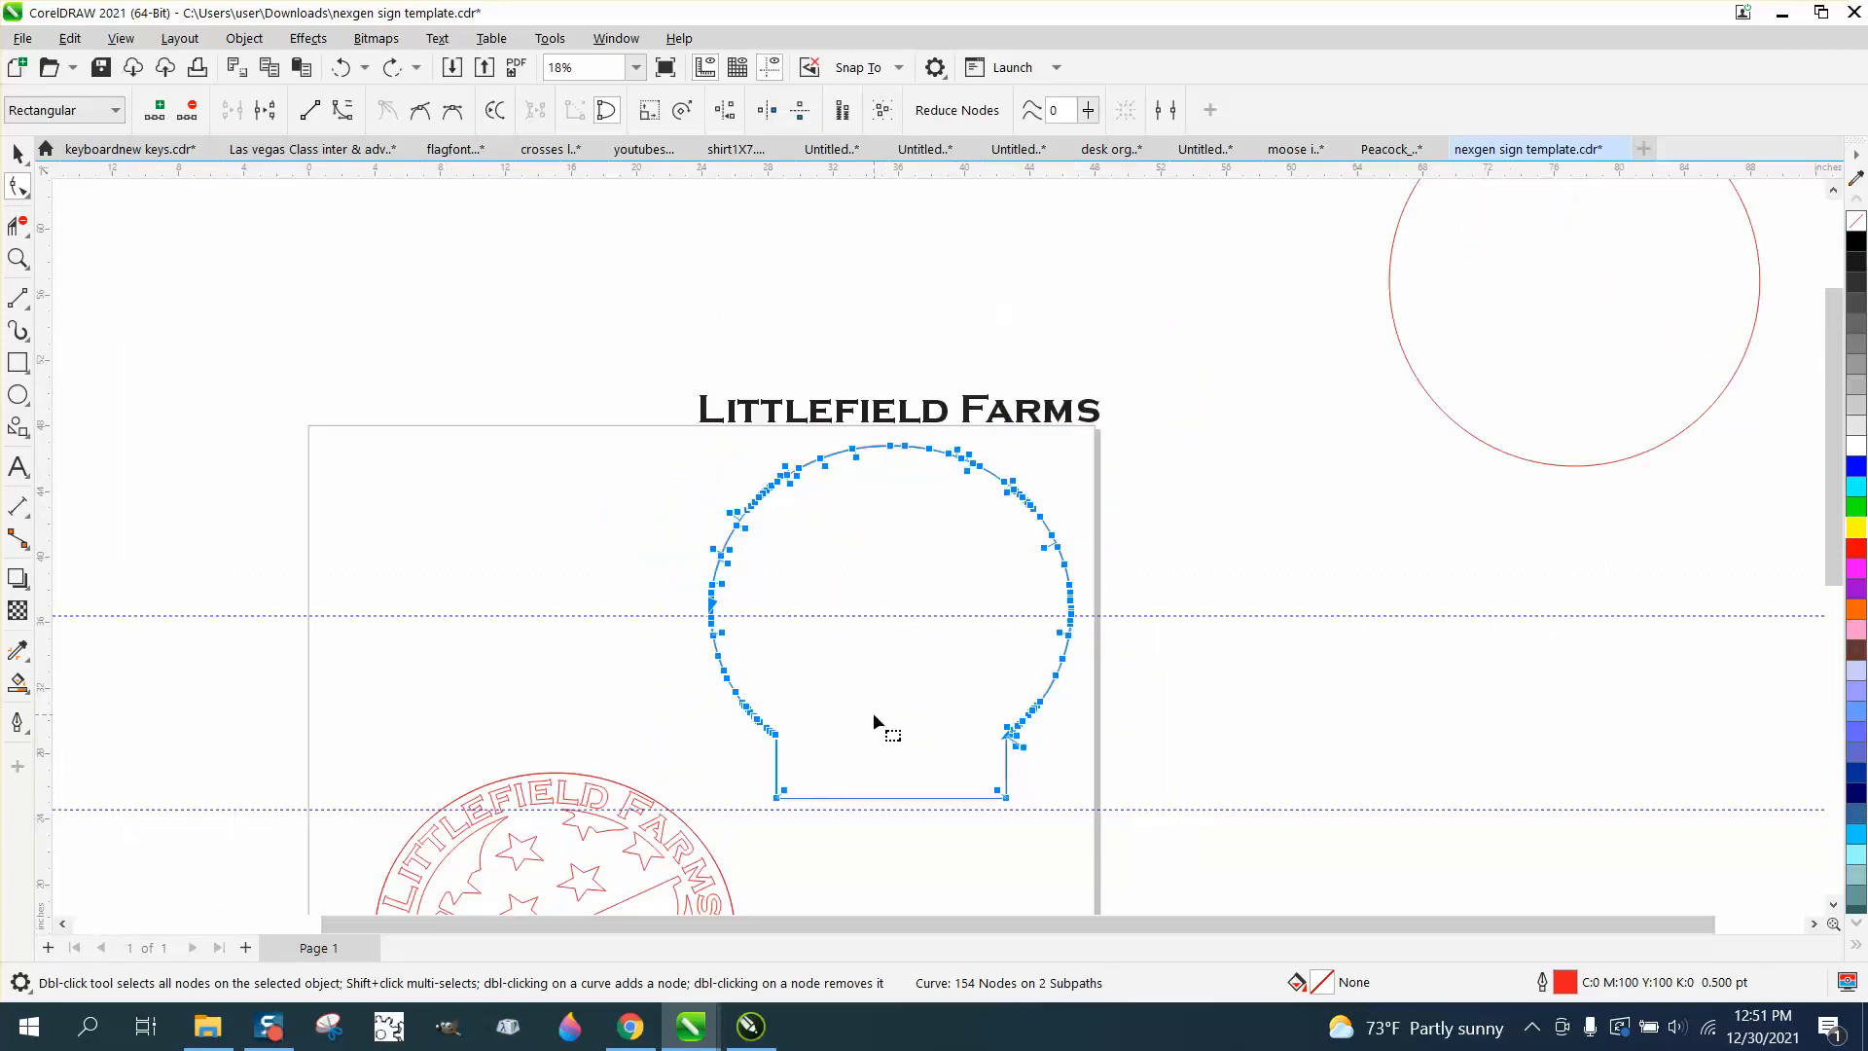
pyautogui.click(17, 154)
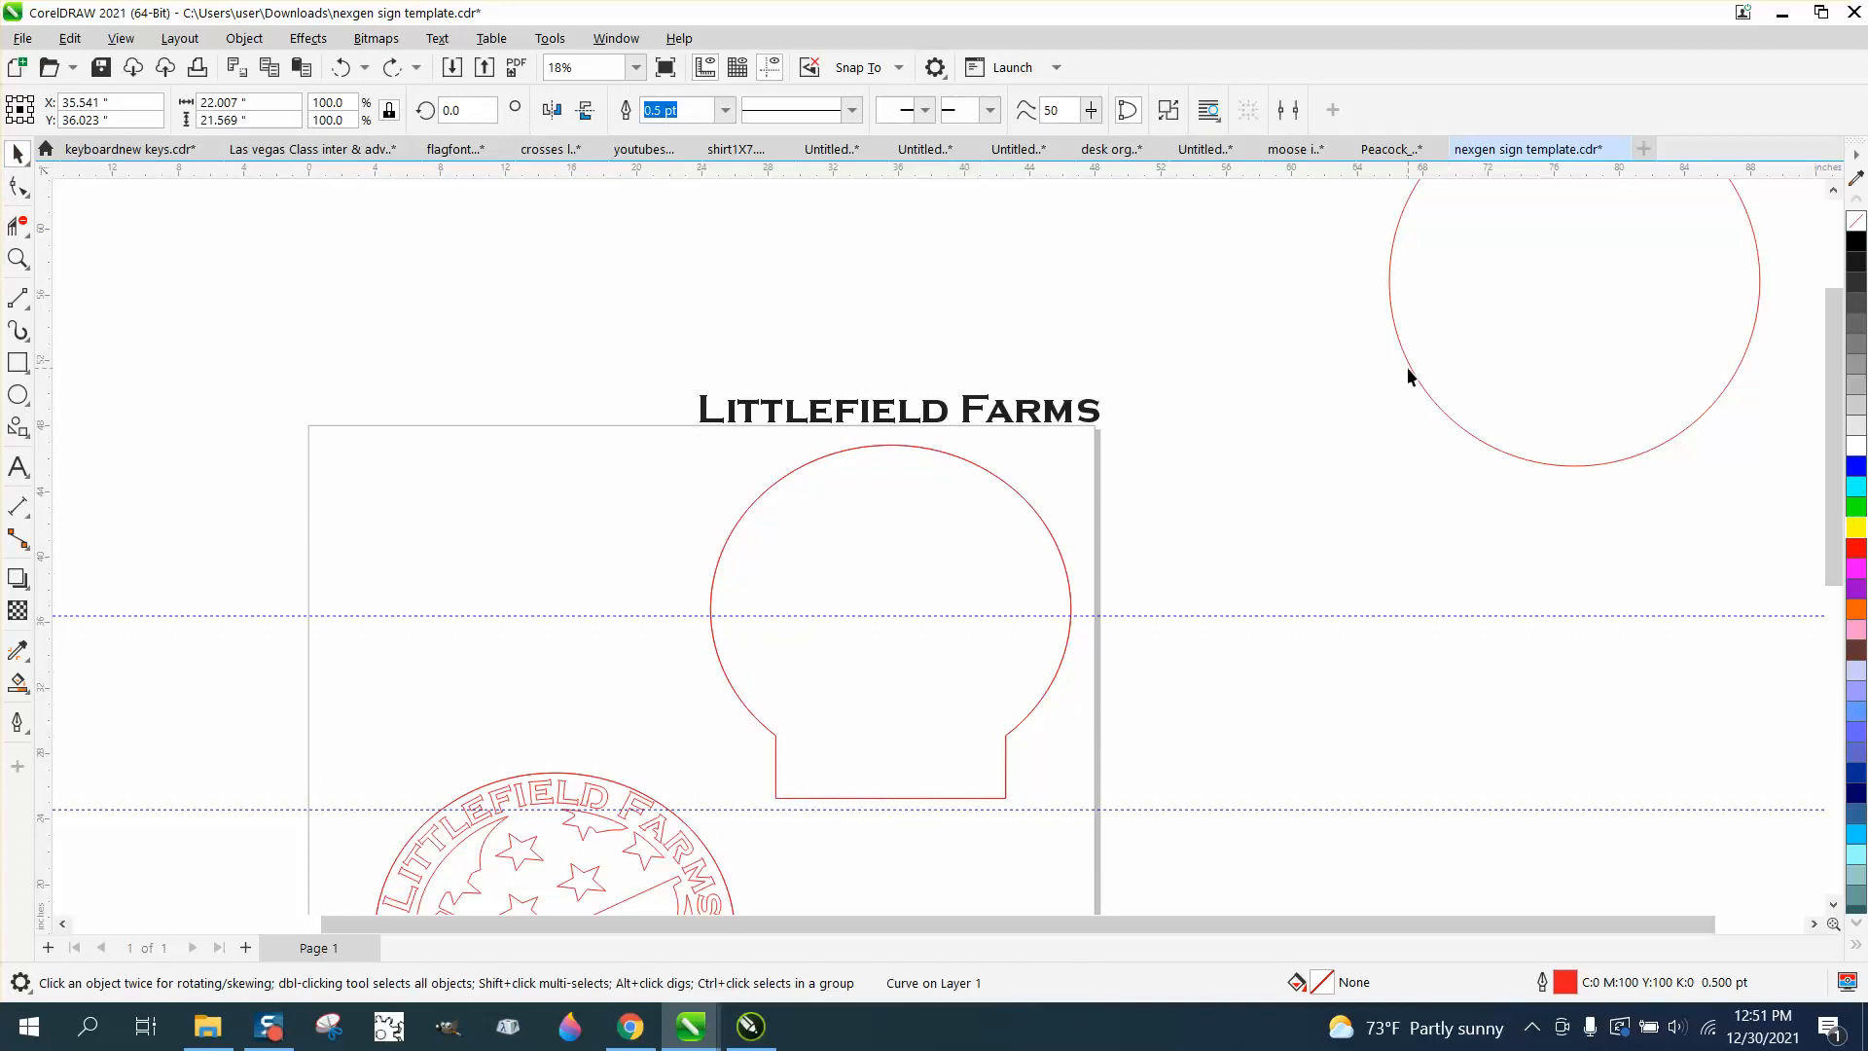
# Move the loose circle onto the sign outline and resize it to about 22.2 by 19.6 inches to match the rounded part.
pyautogui.moveTo(1413, 376); pyautogui.dragTo(732, 715)
pyautogui.moveTo(899, 820); pyautogui.dragTo(896, 773)
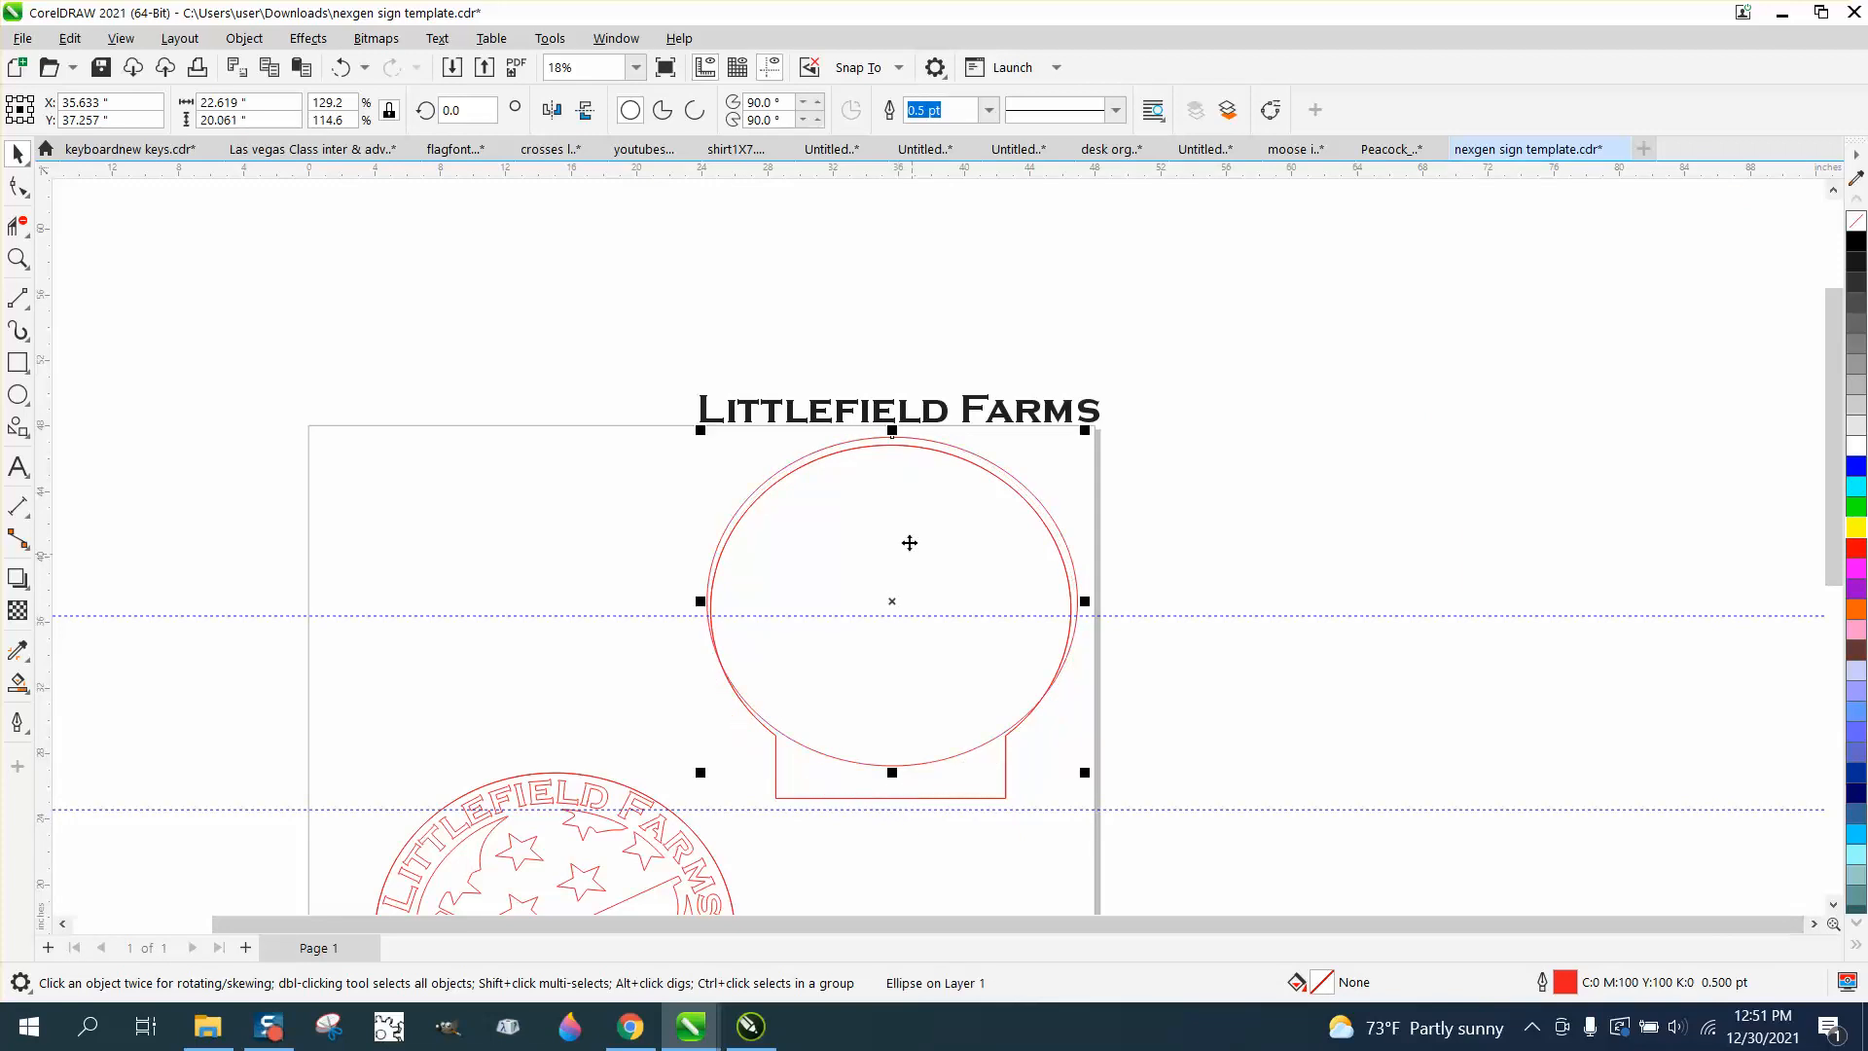
pyautogui.moveTo(892, 430); pyautogui.dragTo(893, 437)
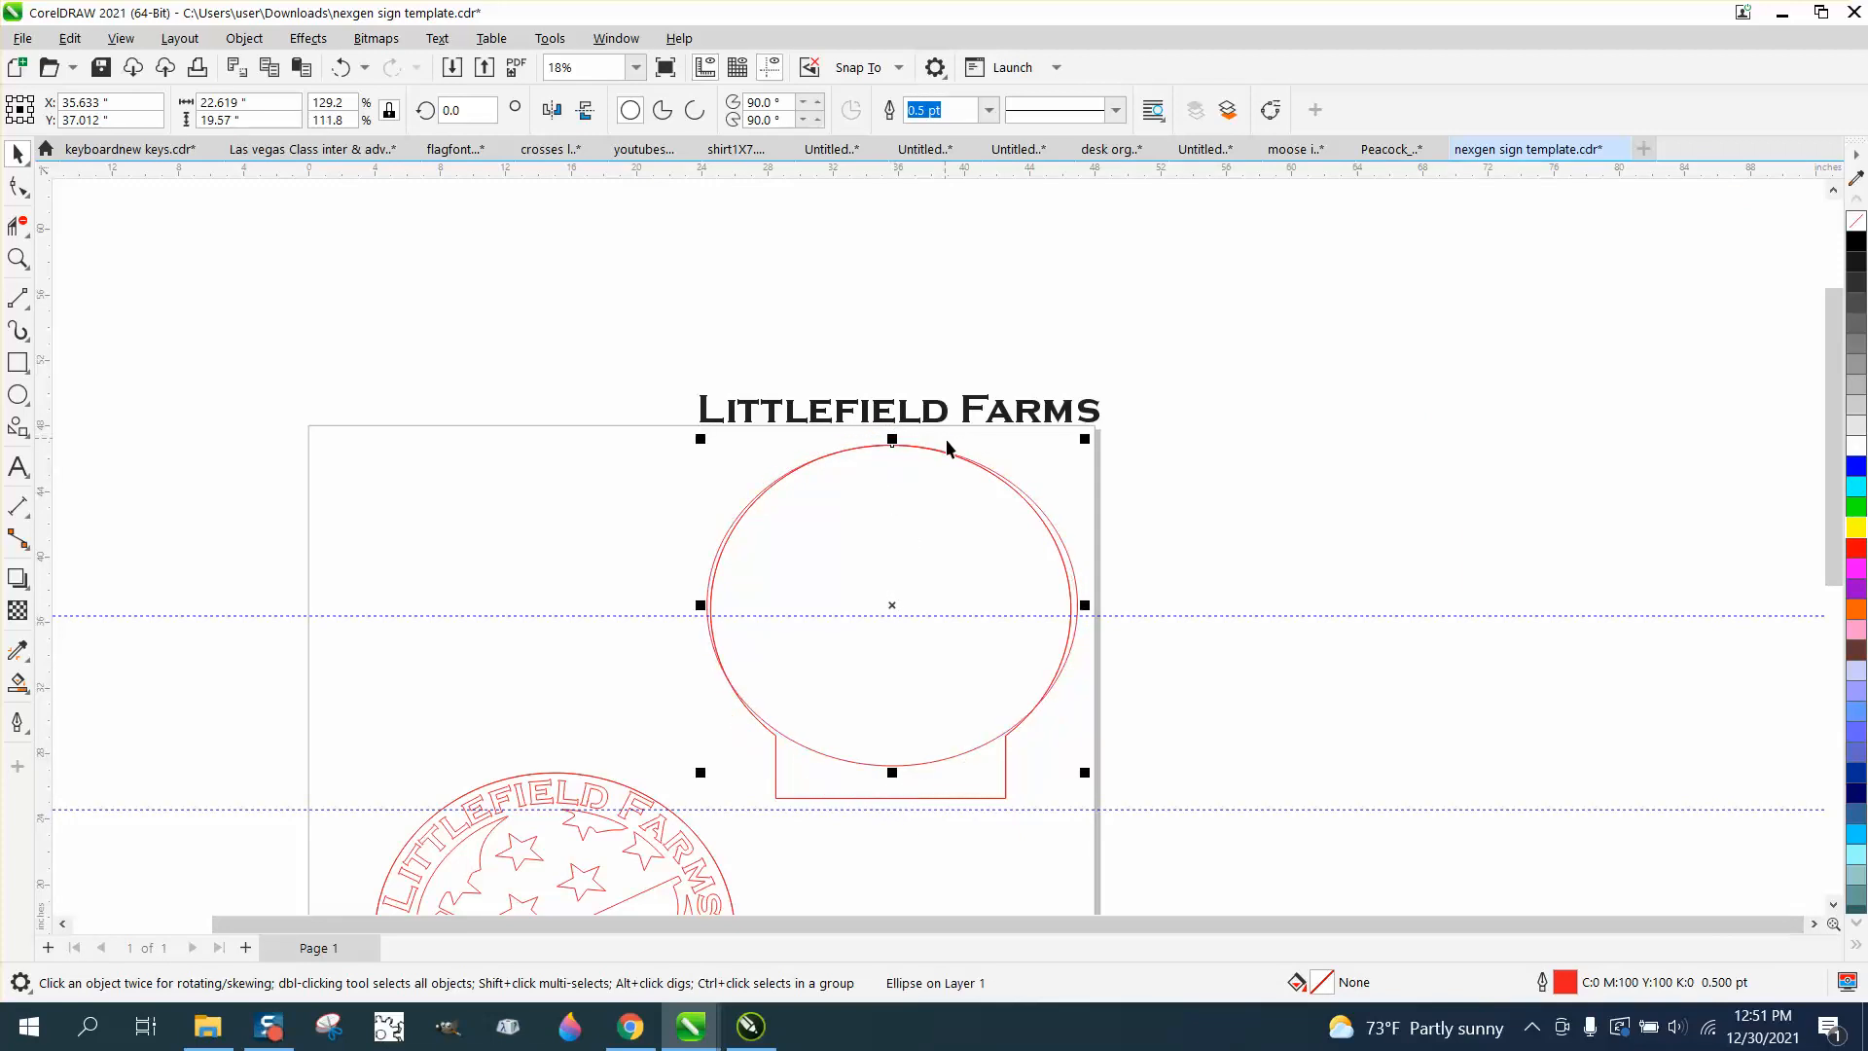
pyautogui.moveTo(1087, 605); pyautogui.dragTo(1077, 605)
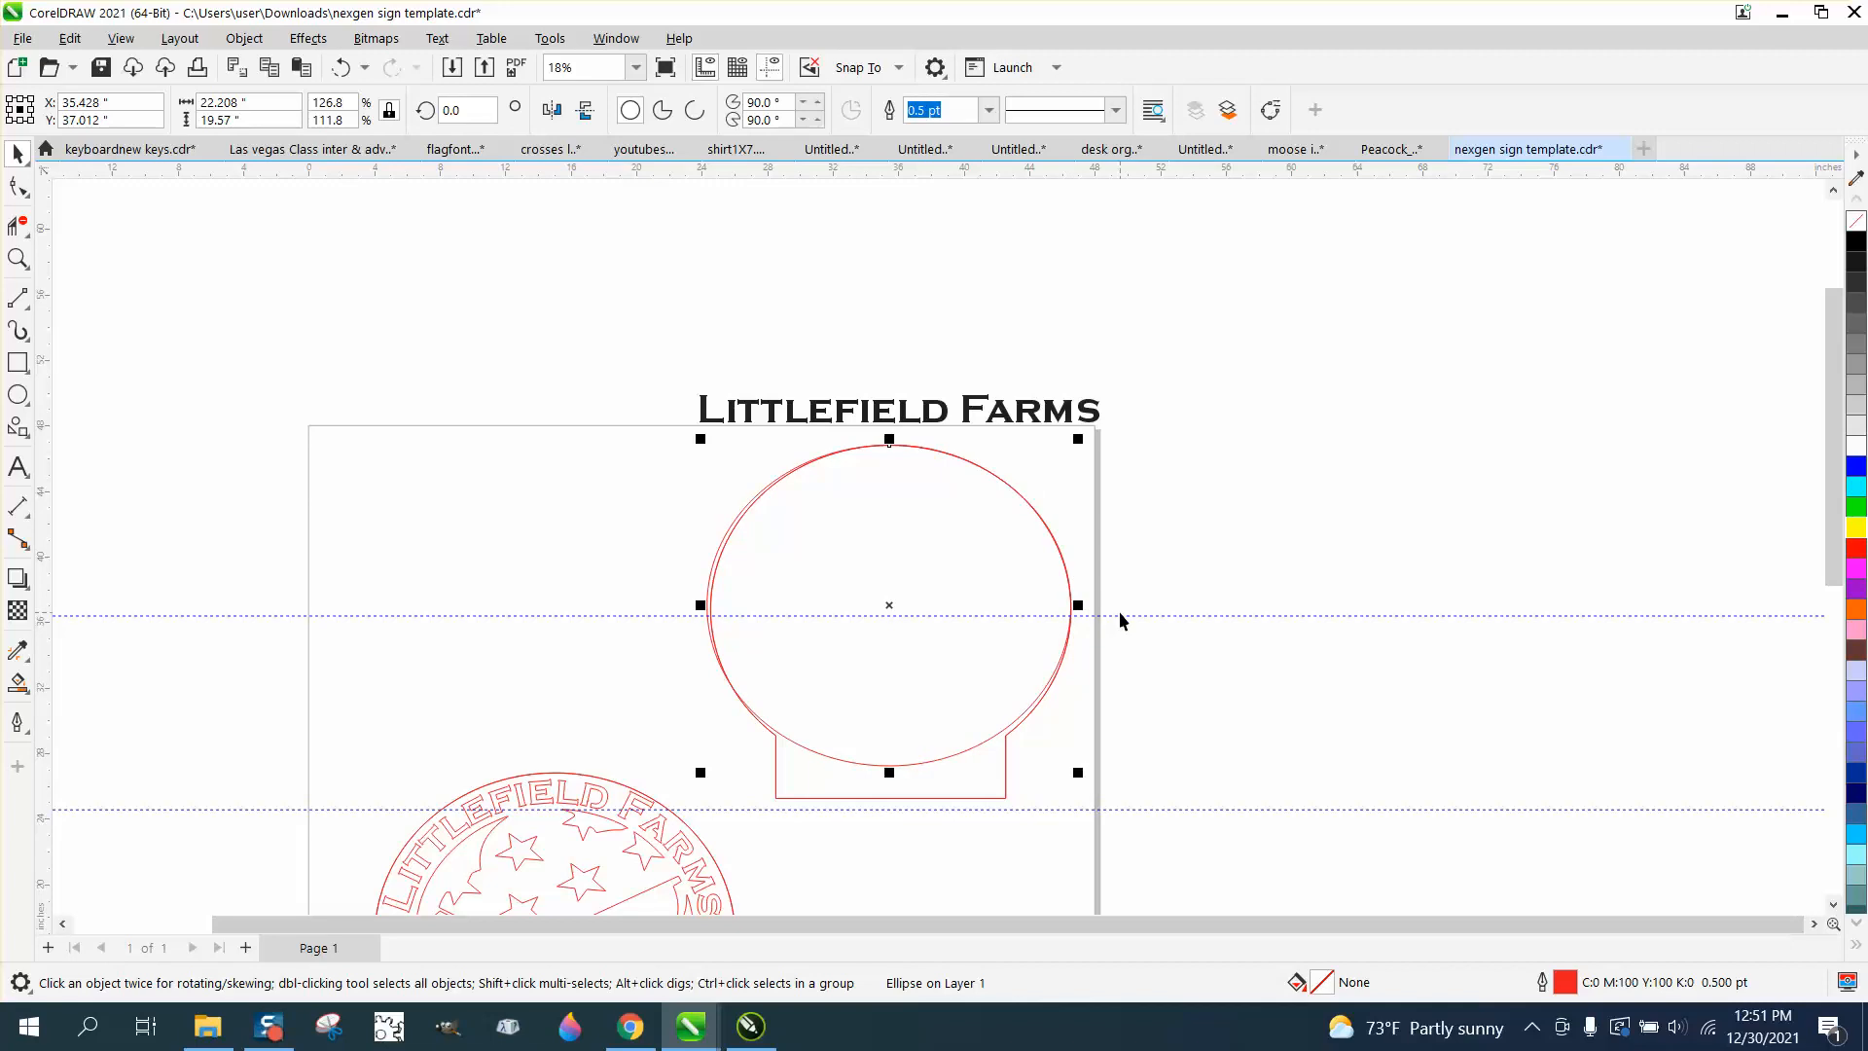
# Move the complete sign design with stars and NexGen logo off the page, beyond its left edge.
pyautogui.scroll(-5, 774, 687)
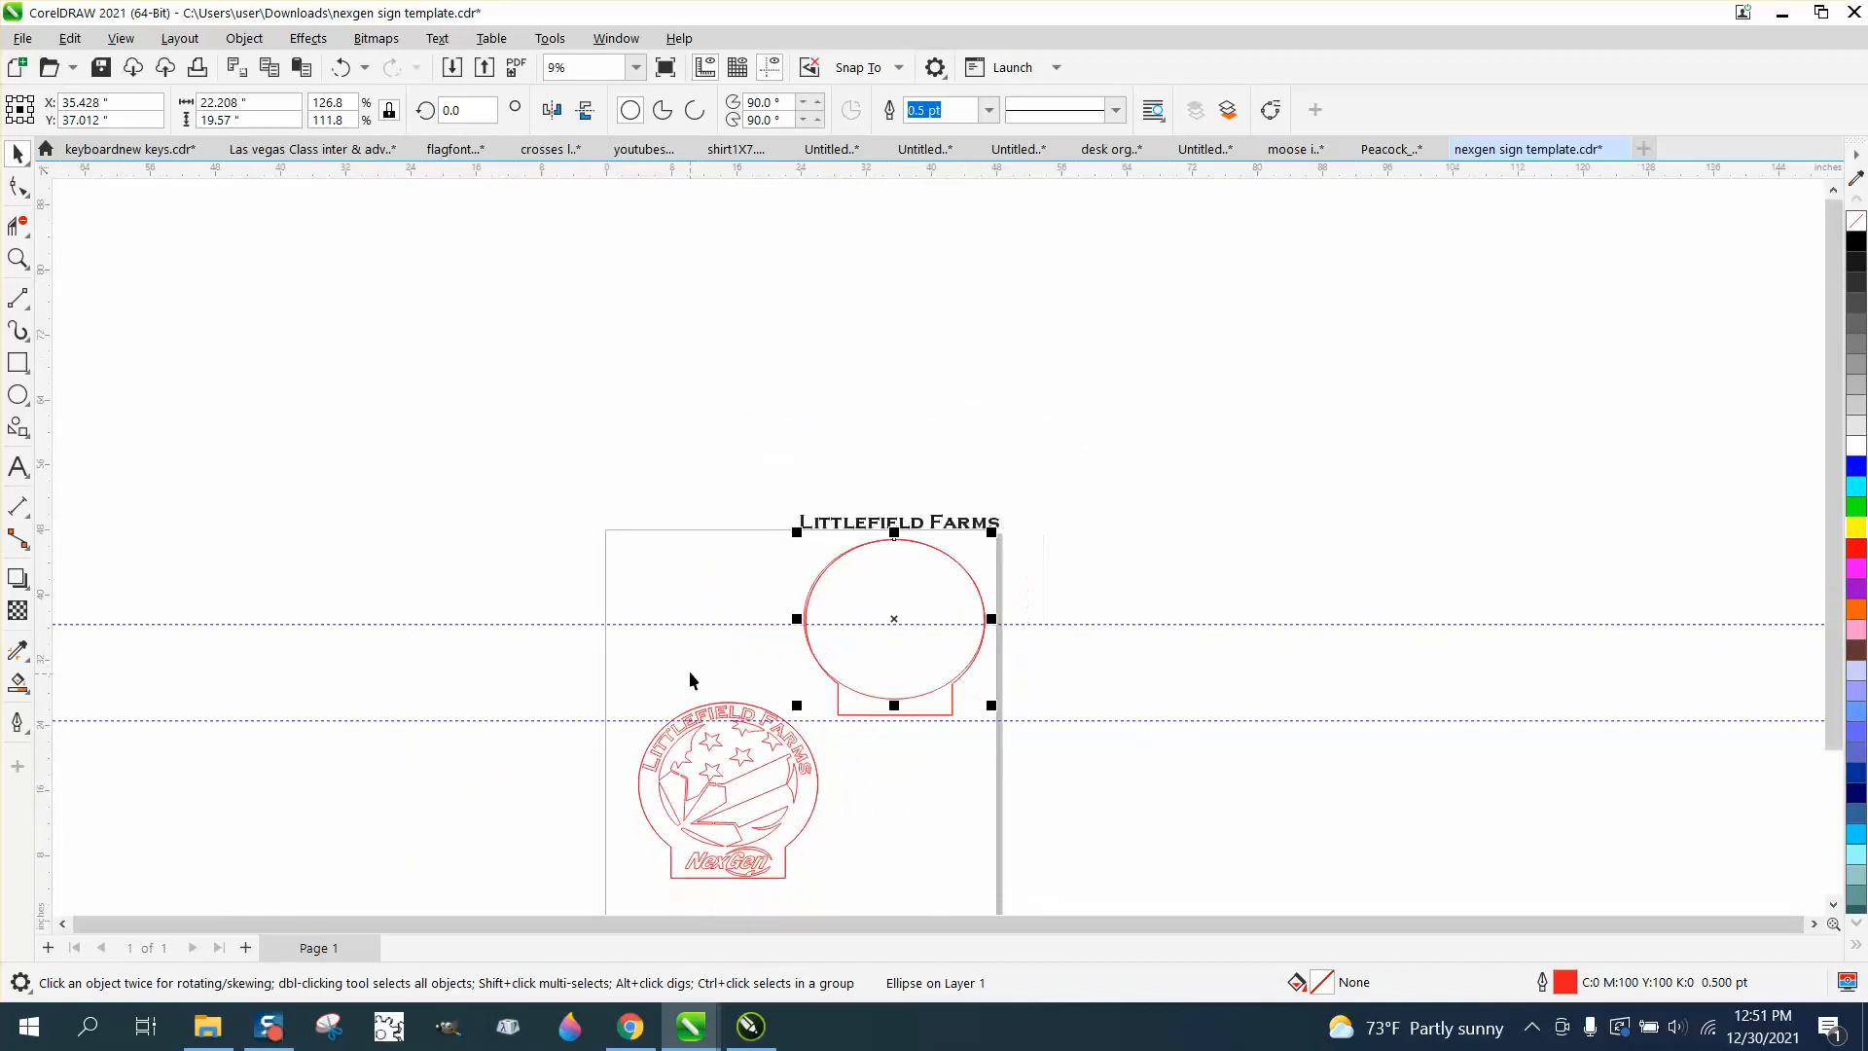
pyautogui.moveTo(682, 783); pyautogui.dragTo(813, 872)
pyautogui.moveTo(726, 773); pyautogui.dragTo(505, 773)
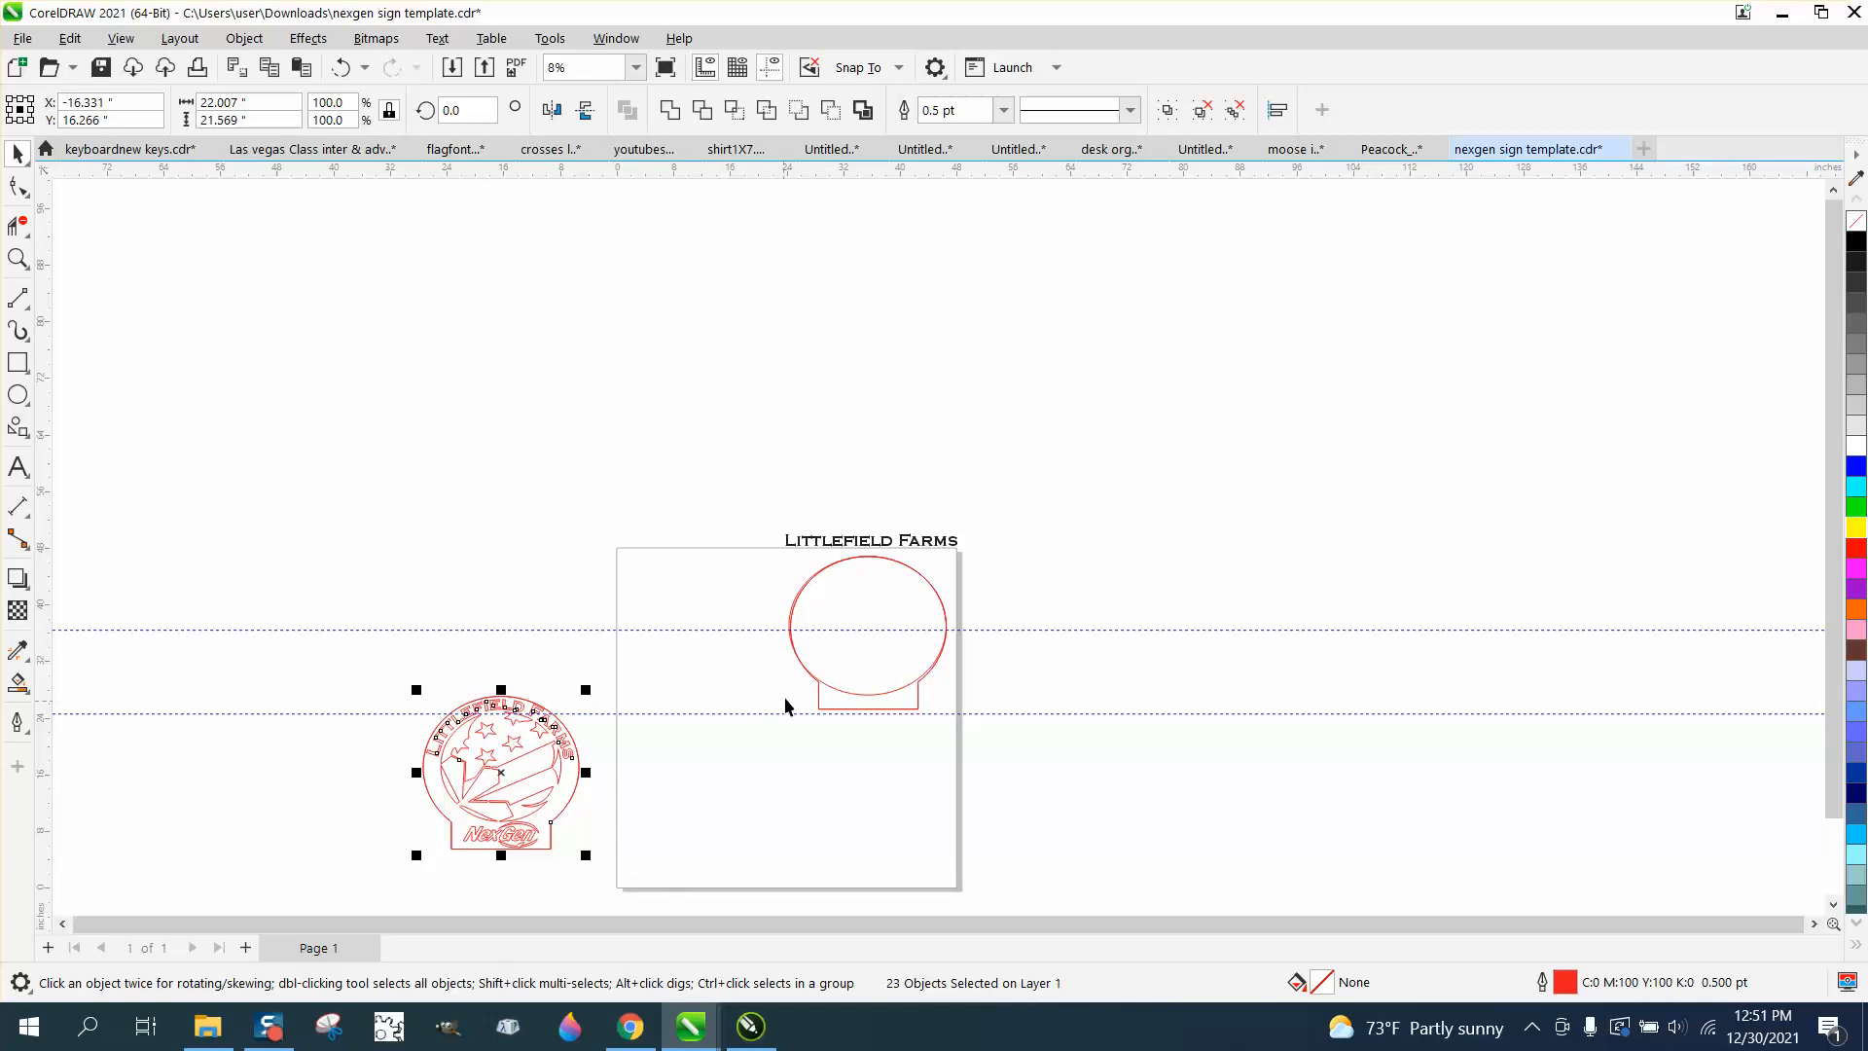
# Center the ellipse and the sign outline on the page.
pyautogui.click(839, 654)
pyautogui.hotkey('ctrl', 'd')
pyautogui.click(868, 655)
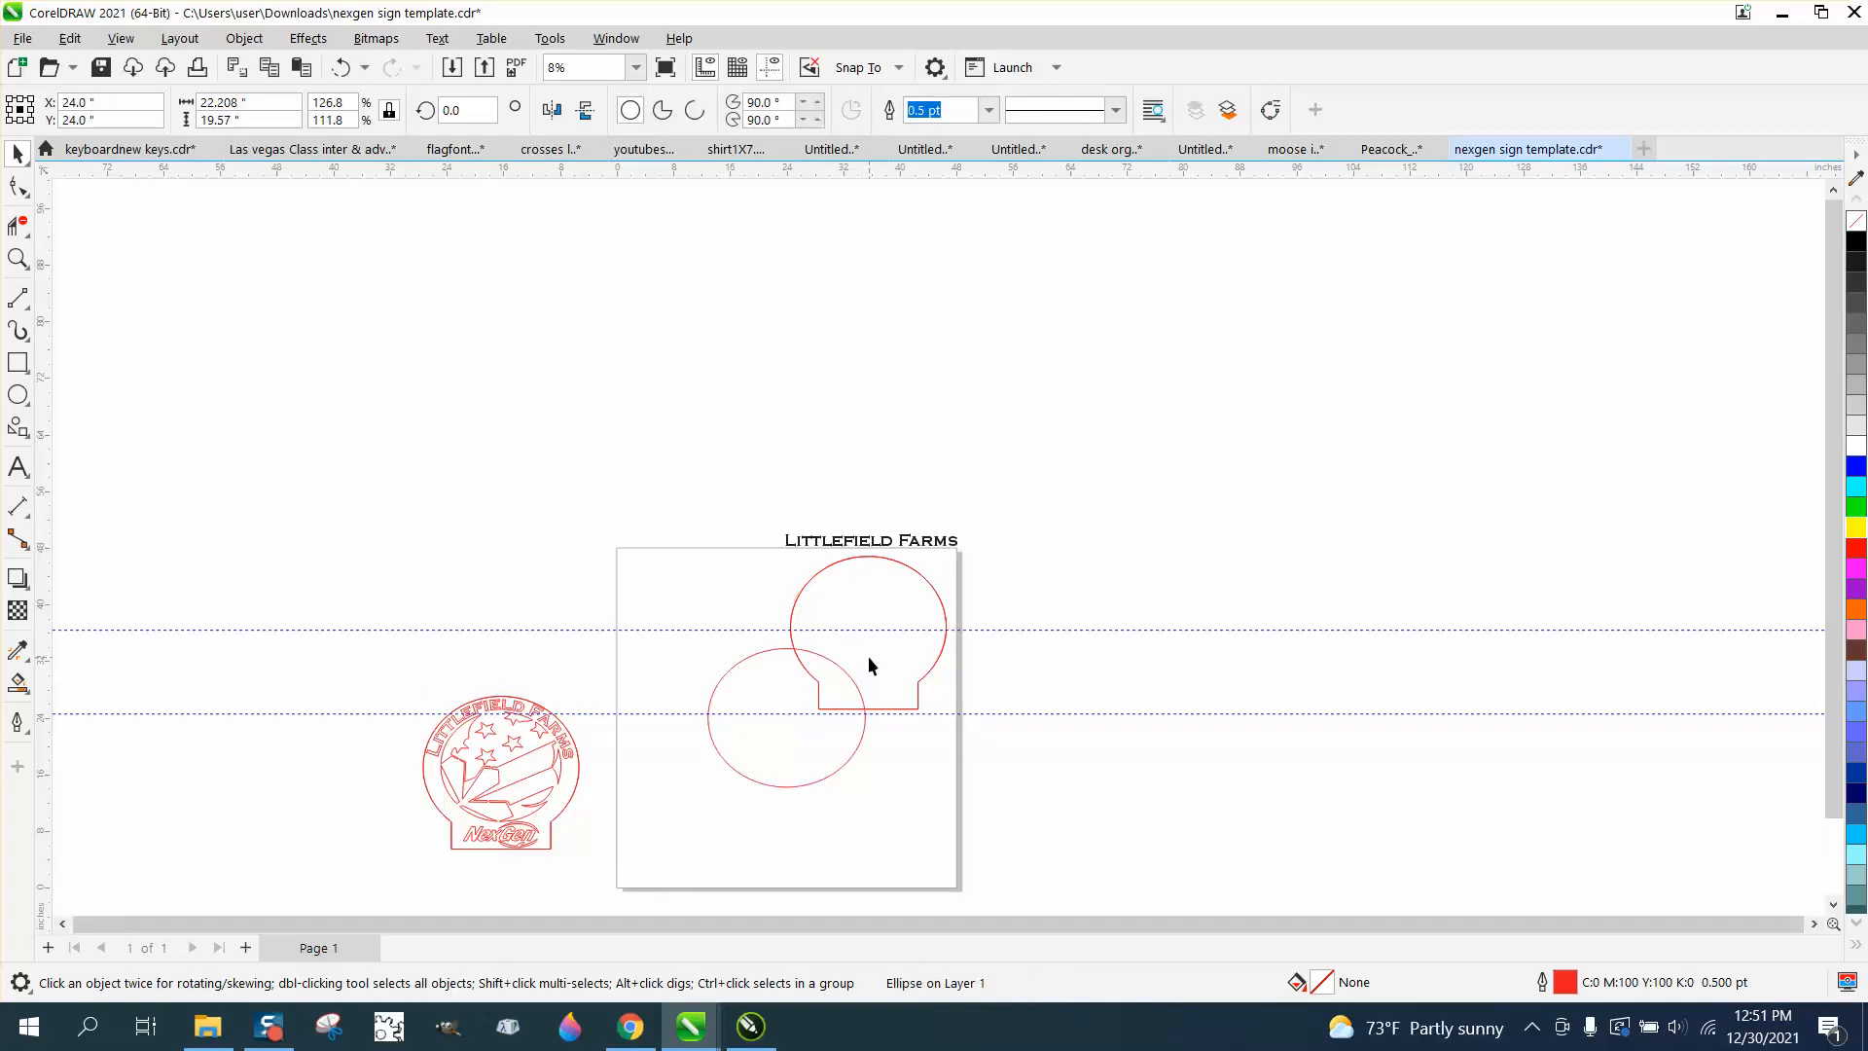
pyautogui.doubleClick(941, 642)
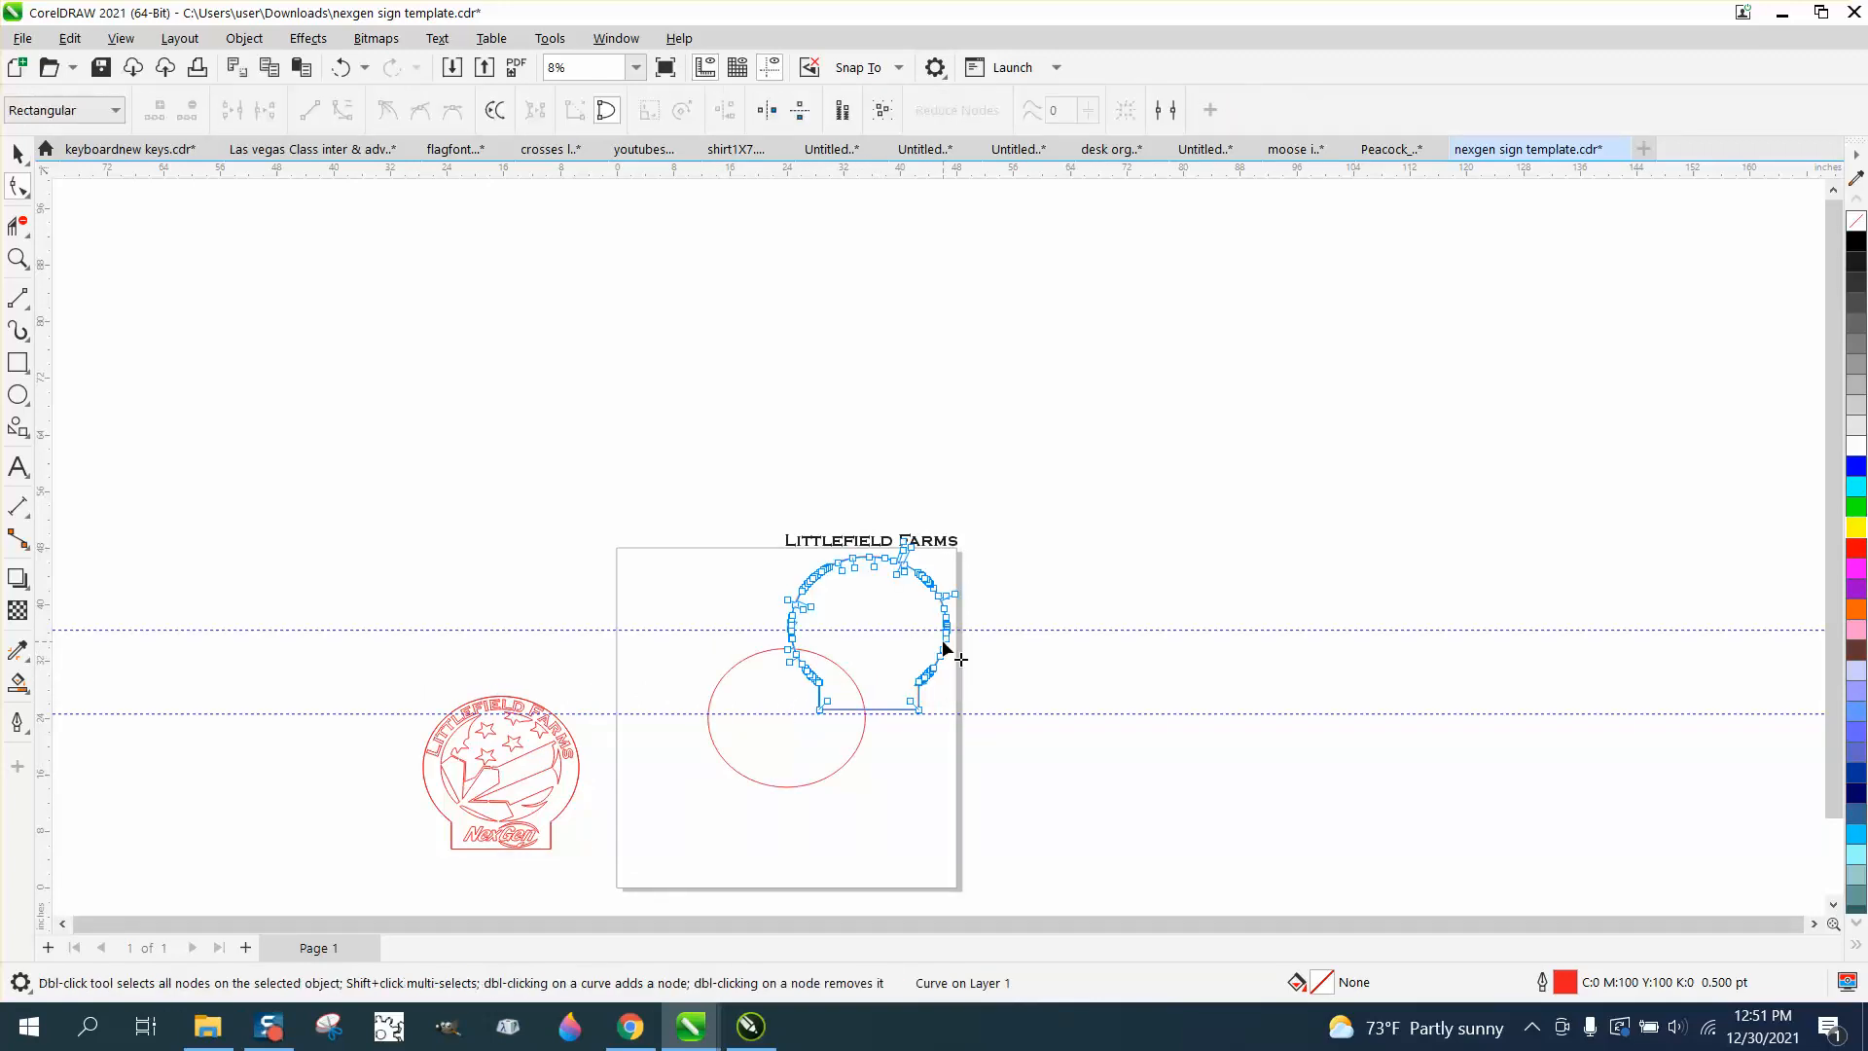
pyautogui.click(21, 159)
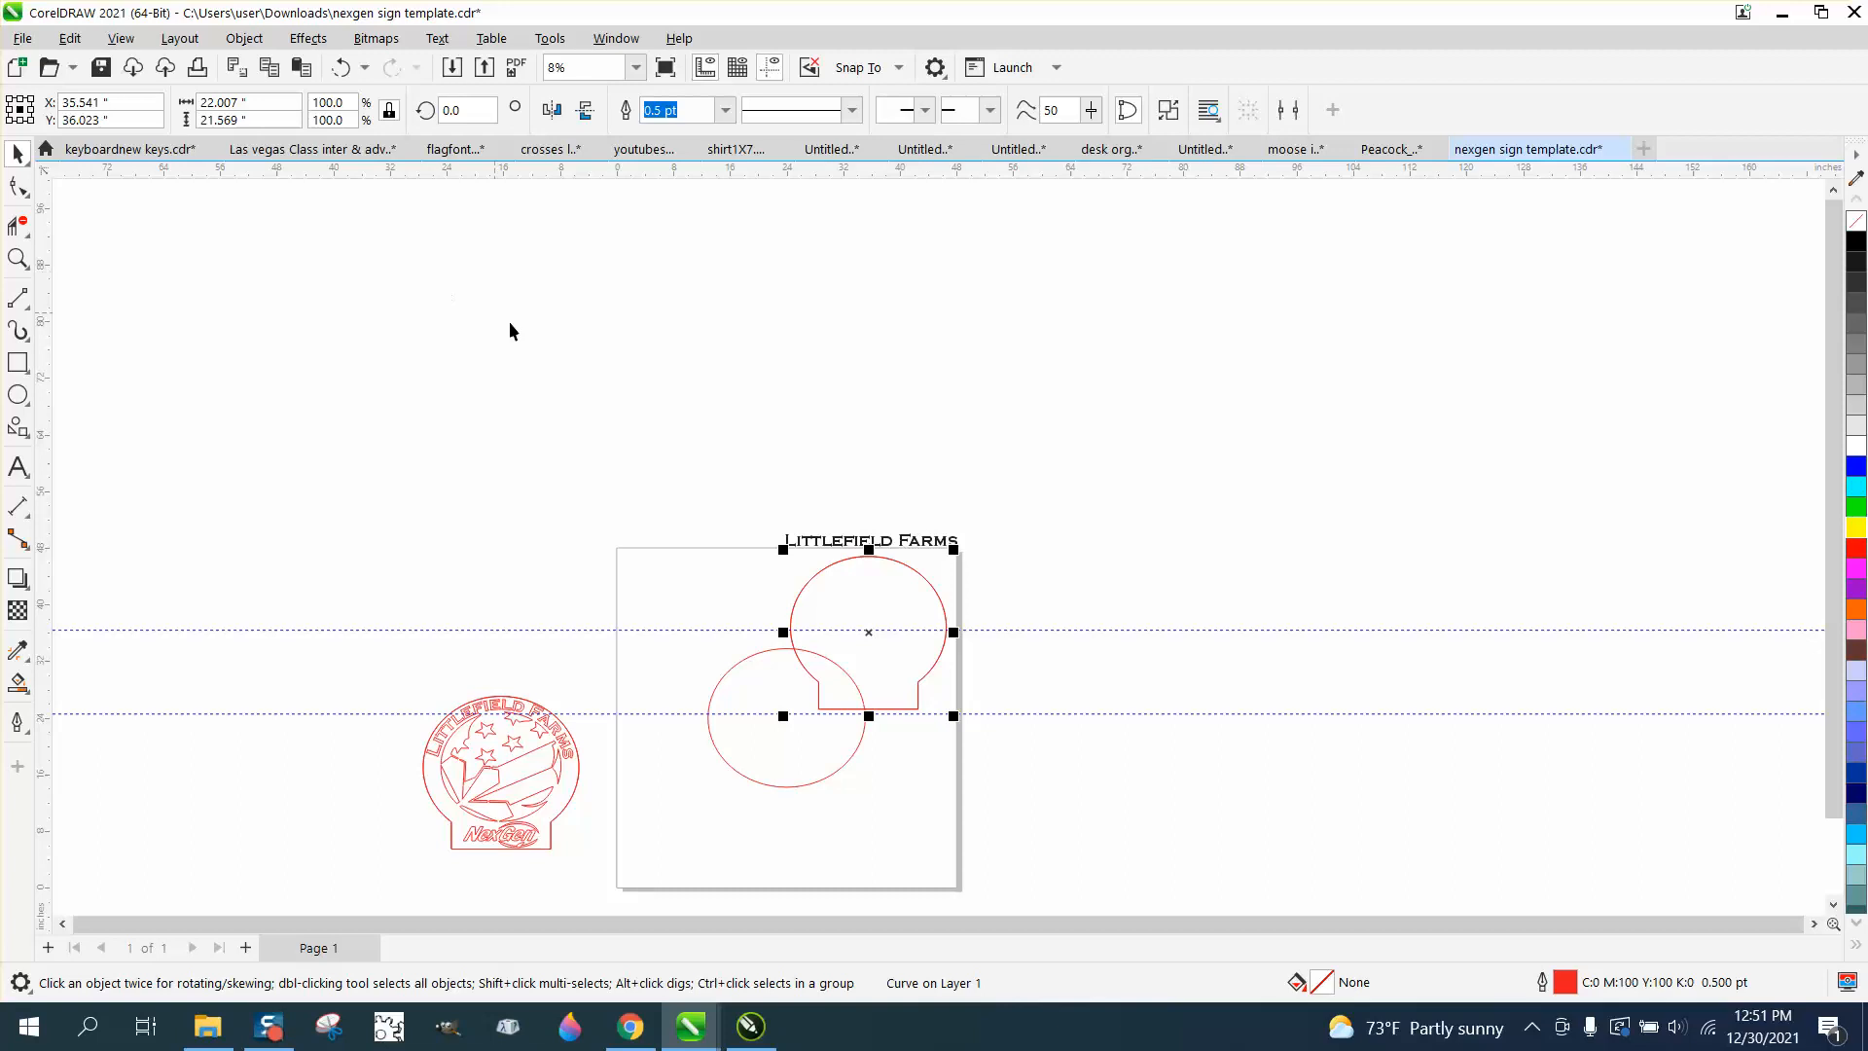
pyautogui.press('p')
# Set the nudge distance to 0.01 inches with nothing selected.
pyautogui.click(18, 258)
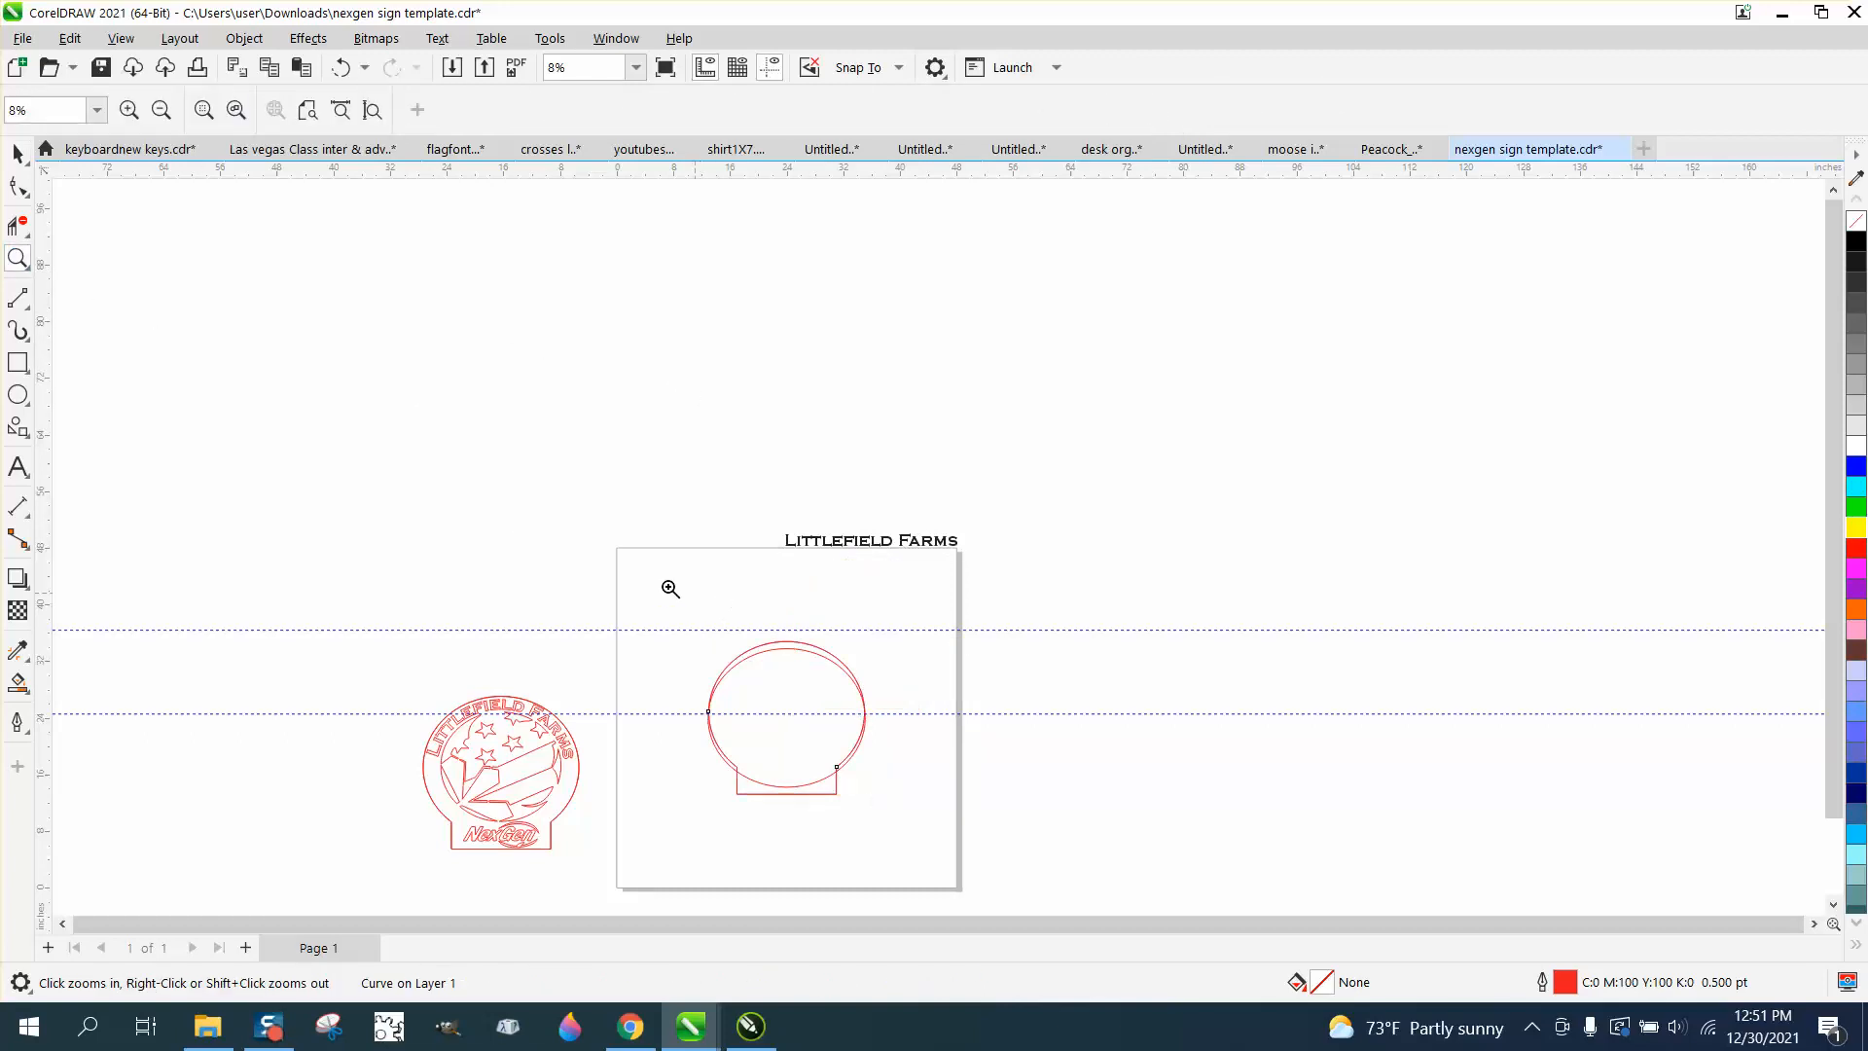
pyautogui.moveTo(669, 588); pyautogui.dragTo(1076, 815)
pyautogui.click(17, 154)
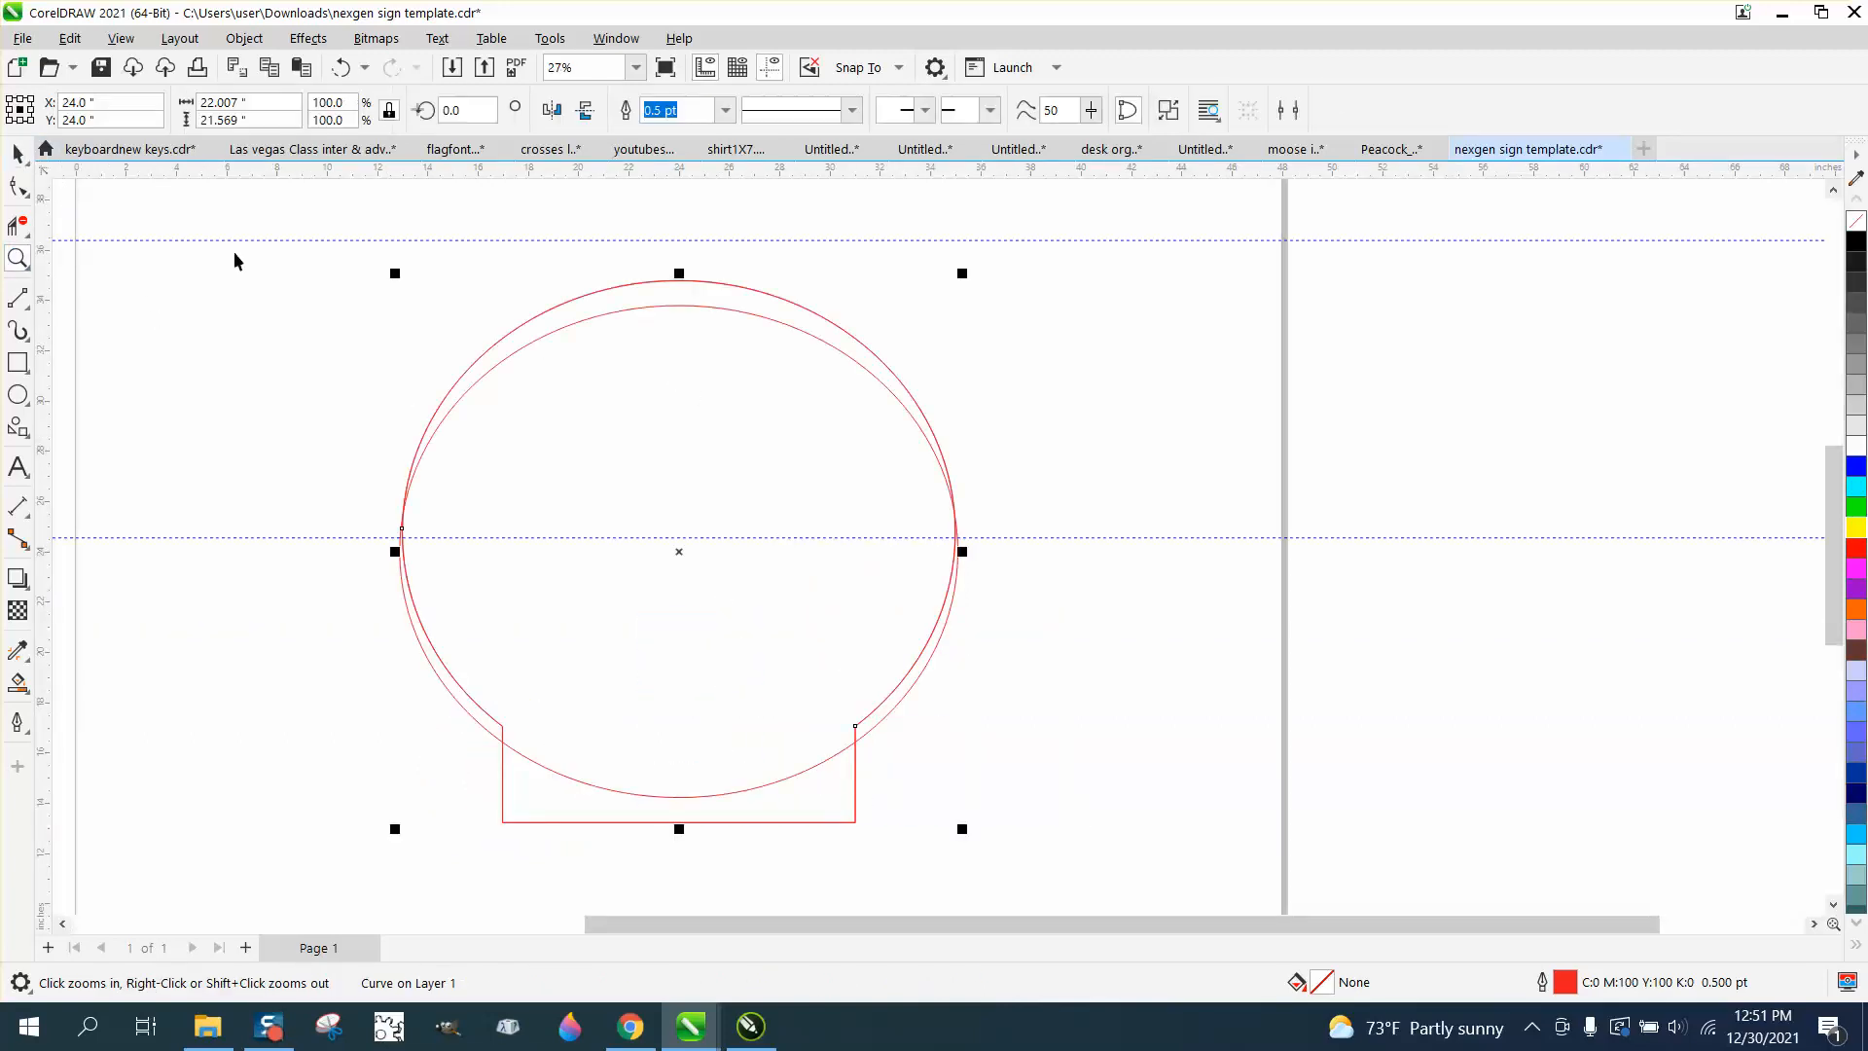
pyautogui.click(540, 272)
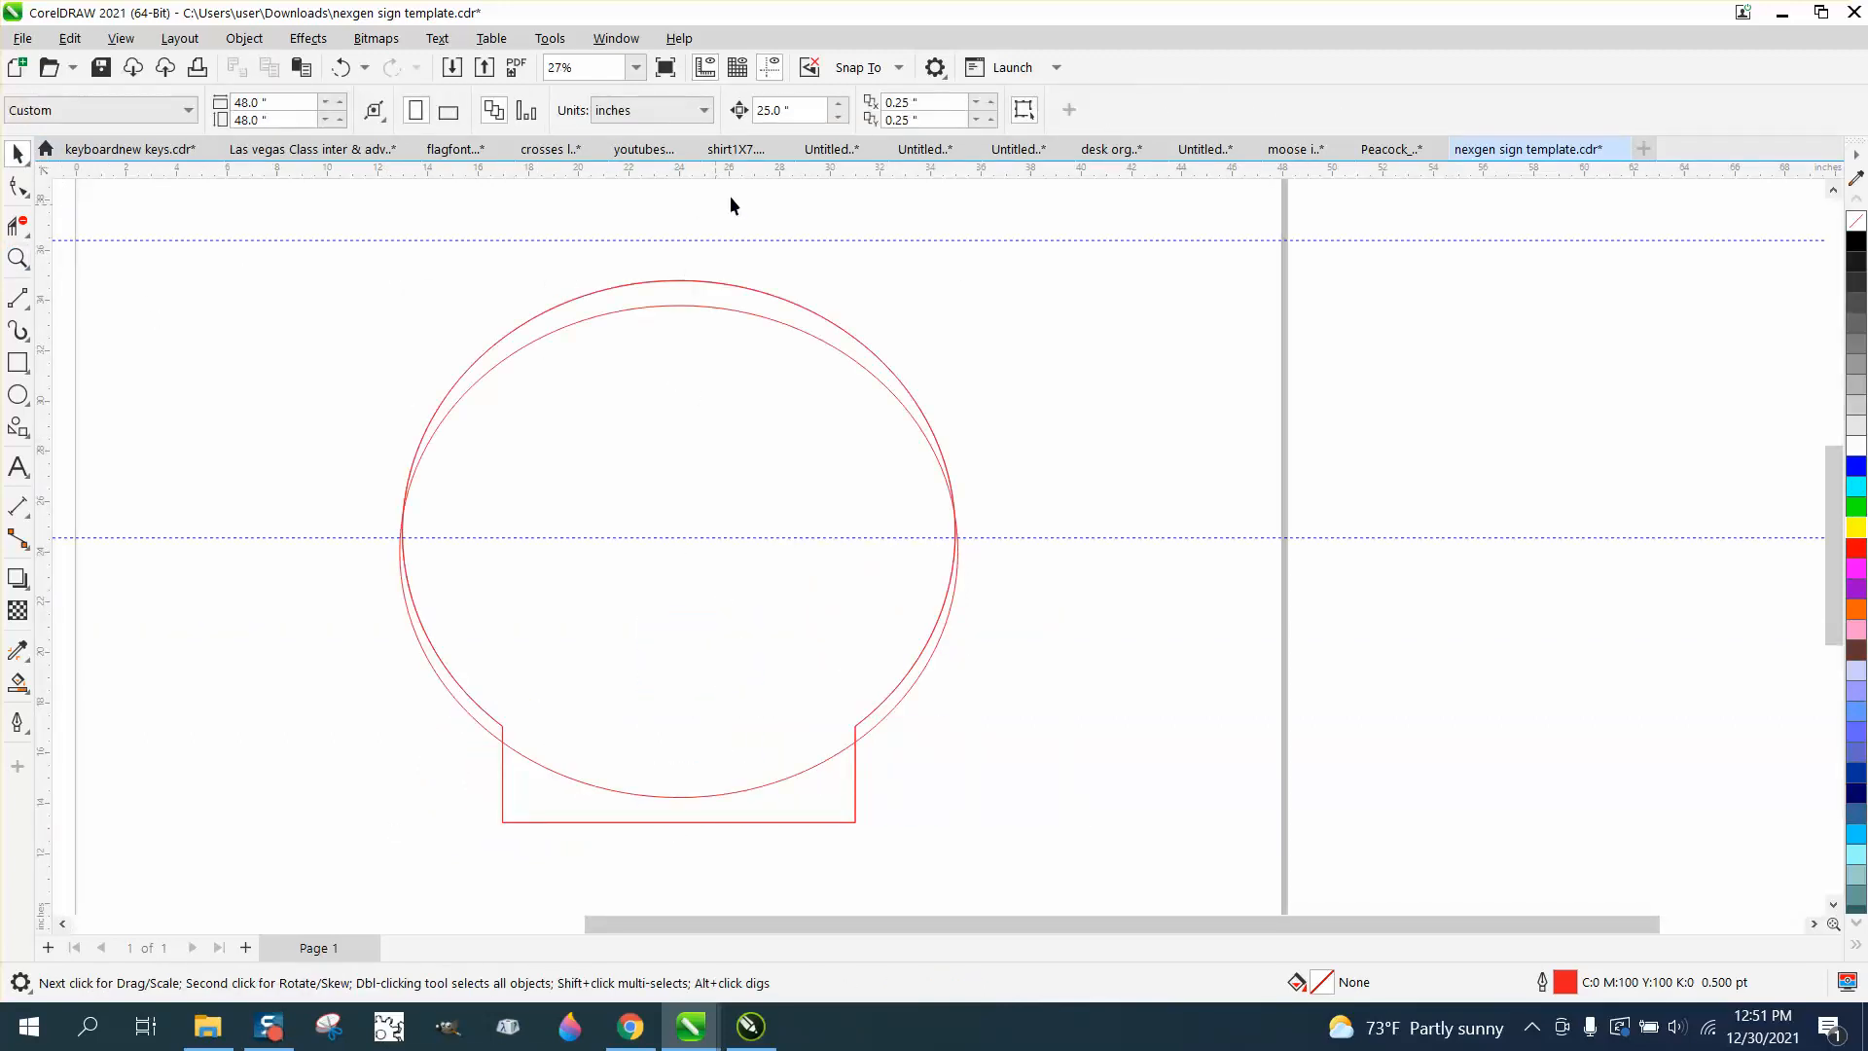
pyautogui.click(793, 117)
pyautogui.write('.01')
pyautogui.press('Return')
# Nudge the sign outline down to a Y position of 23.1 inches so its rounded part lines up with the ellipse.
pyautogui.click(853, 823)
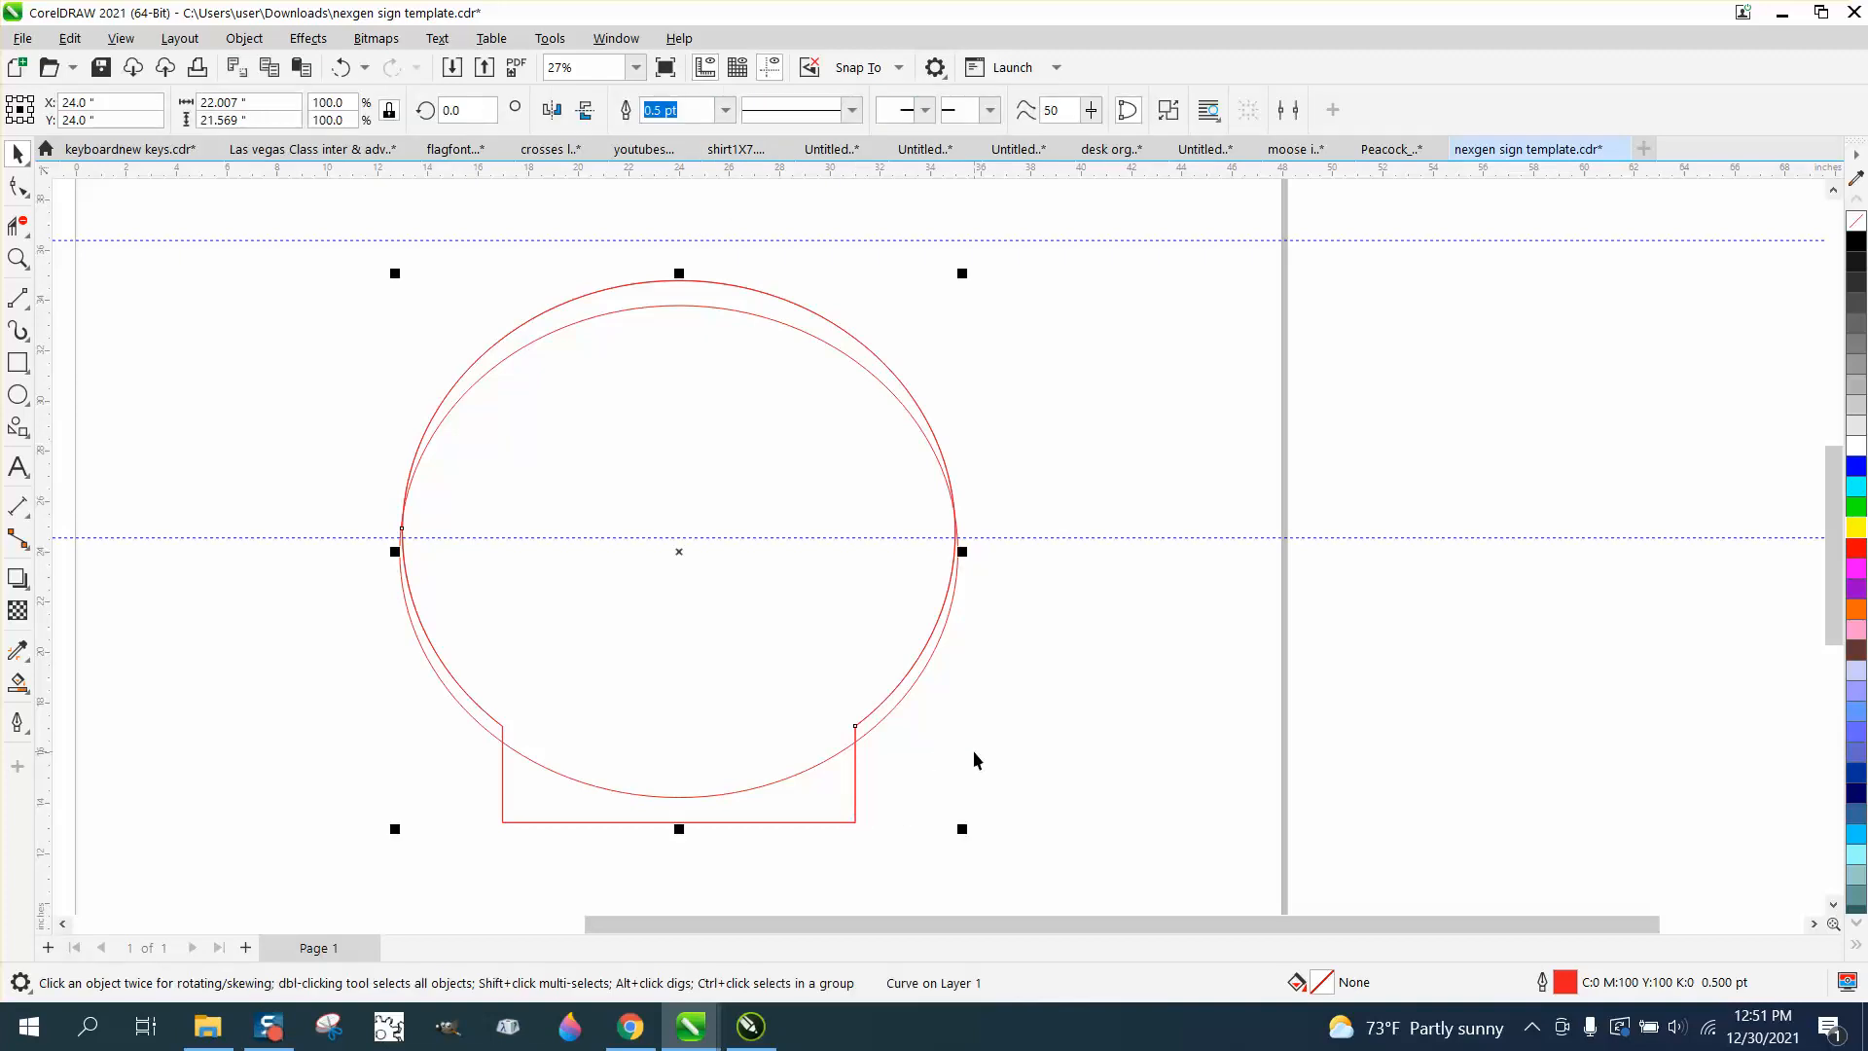
pyautogui.press('Down')
pyautogui.press('Down')
pyautogui.press('Down')
pyautogui.press('Down')
pyautogui.press('Down')
pyautogui.press('Down')
pyautogui.press('Down')
pyautogui.press('Down')
pyautogui.press('Down')
pyautogui.press('Down')
pyautogui.press('Down')
pyautogui.press('Down')
pyautogui.press('Down')
pyautogui.press('Down')
pyautogui.press('Down')
pyautogui.press('Down')
pyautogui.press('Down')
pyautogui.press('Down')
pyautogui.press('Down')
pyautogui.press('Down')
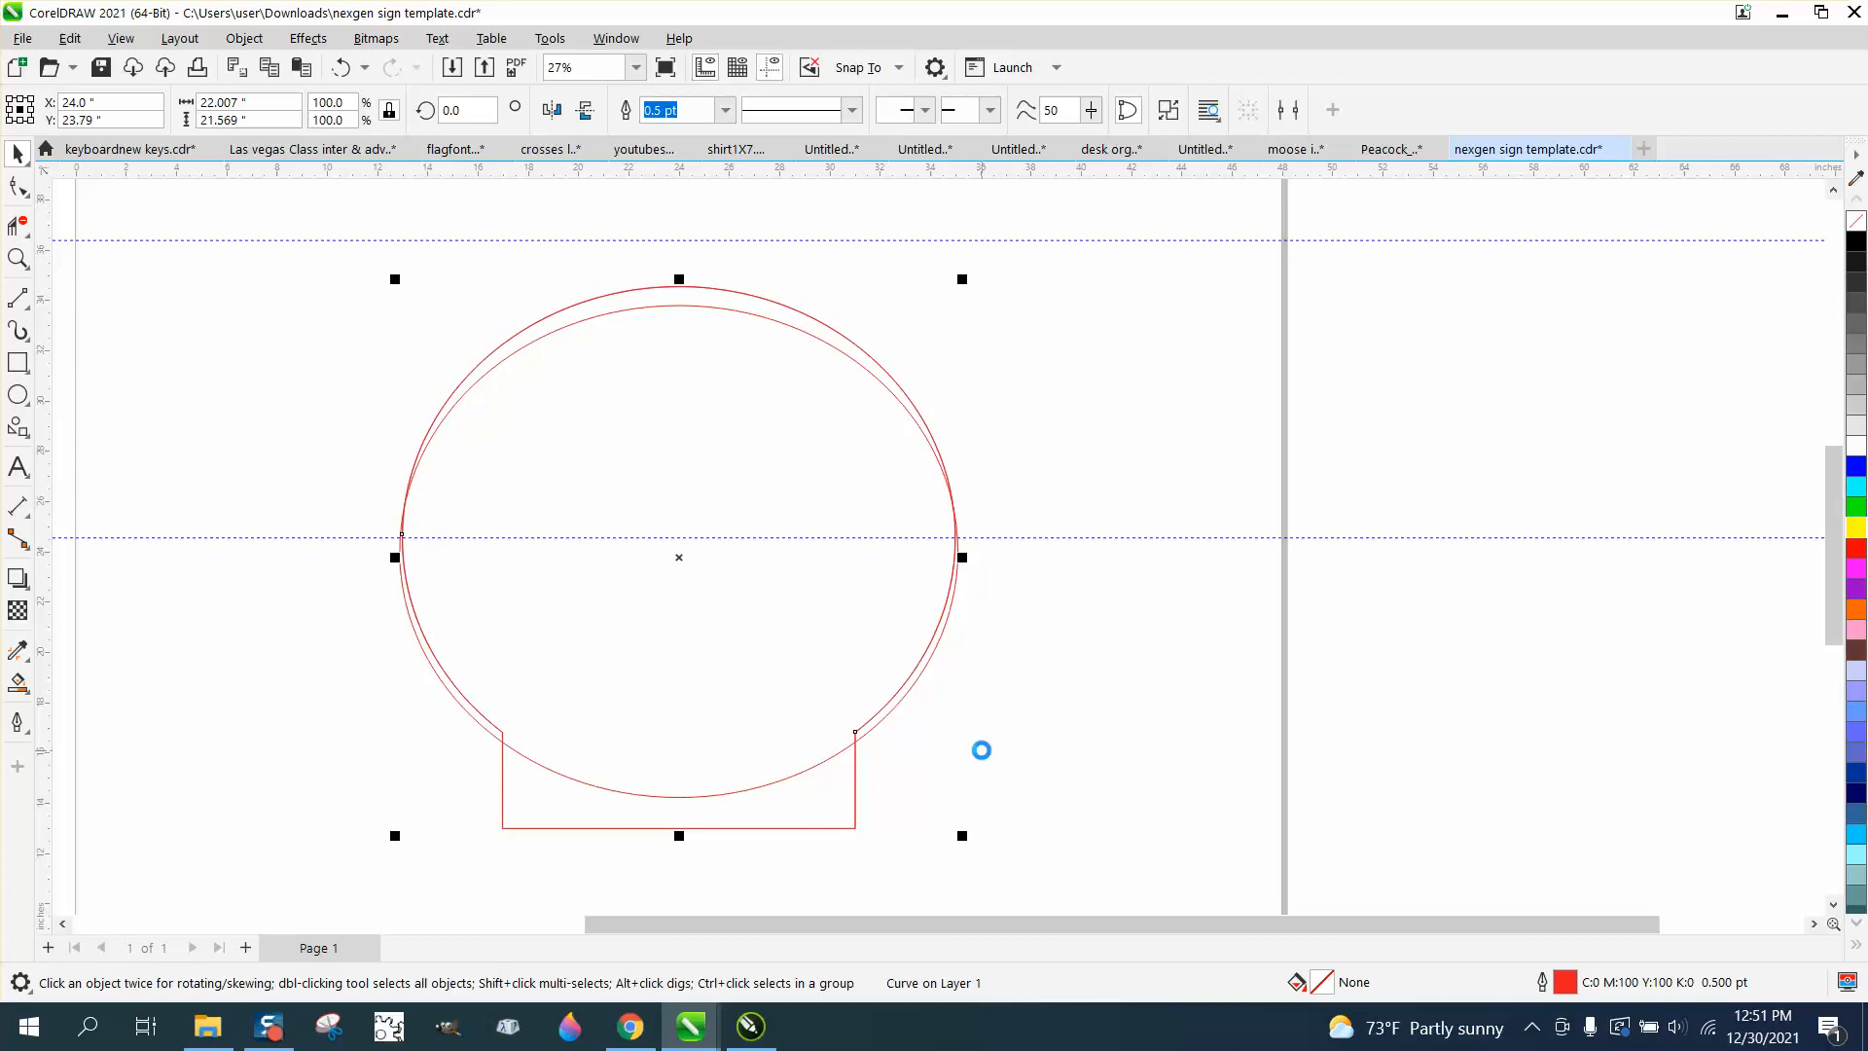
pyautogui.press('Down')
pyautogui.press('Down')
pyautogui.press('Down')
pyautogui.press('Down')
pyautogui.press('Down')
pyautogui.press('Down')
pyautogui.press('Down')
pyautogui.press('Down')
pyautogui.press('Down')
pyautogui.press('Down')
pyautogui.press('Down')
pyautogui.press('Down')
pyautogui.press('Down')
pyautogui.press('Down')
pyautogui.press('Down')
pyautogui.press('Down')
pyautogui.press('Down')
pyautogui.press('Down')
pyautogui.press('Down')
pyautogui.press('Down')
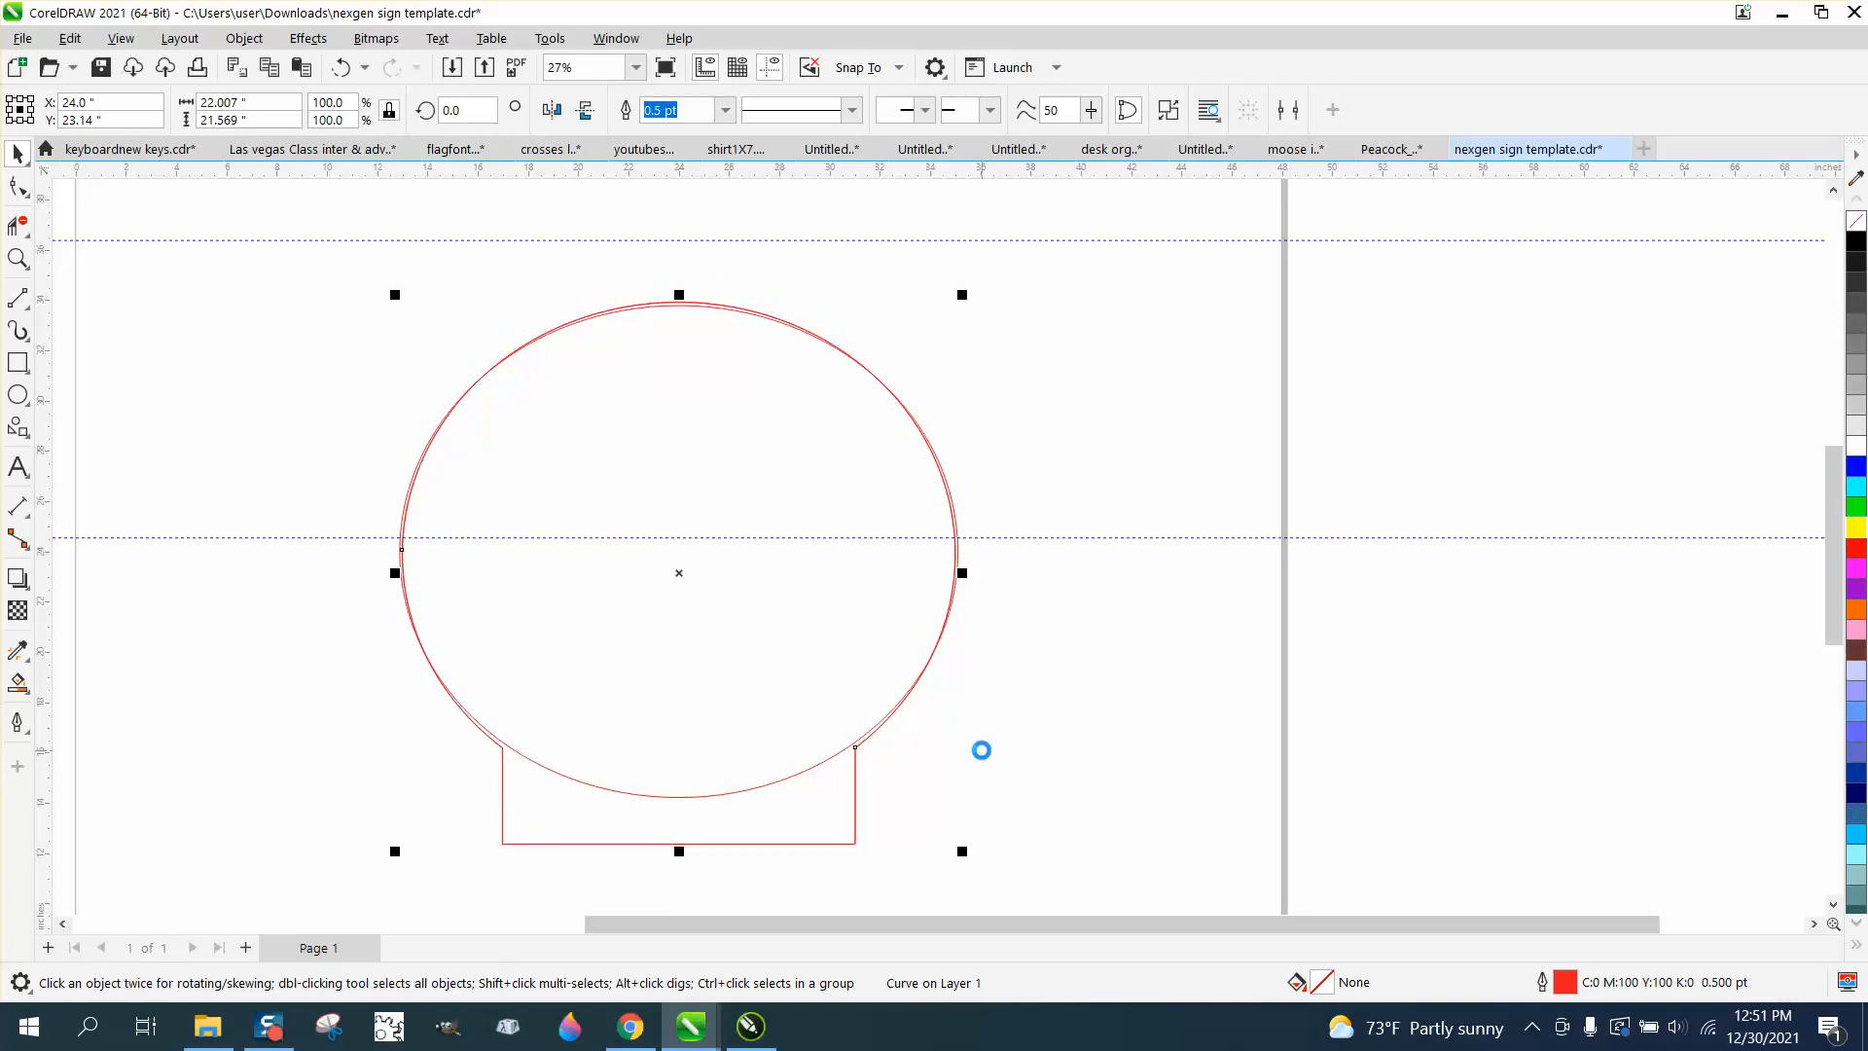
pyautogui.press('Down')
pyautogui.press('Down')
pyautogui.scroll(-1, 533, 626)
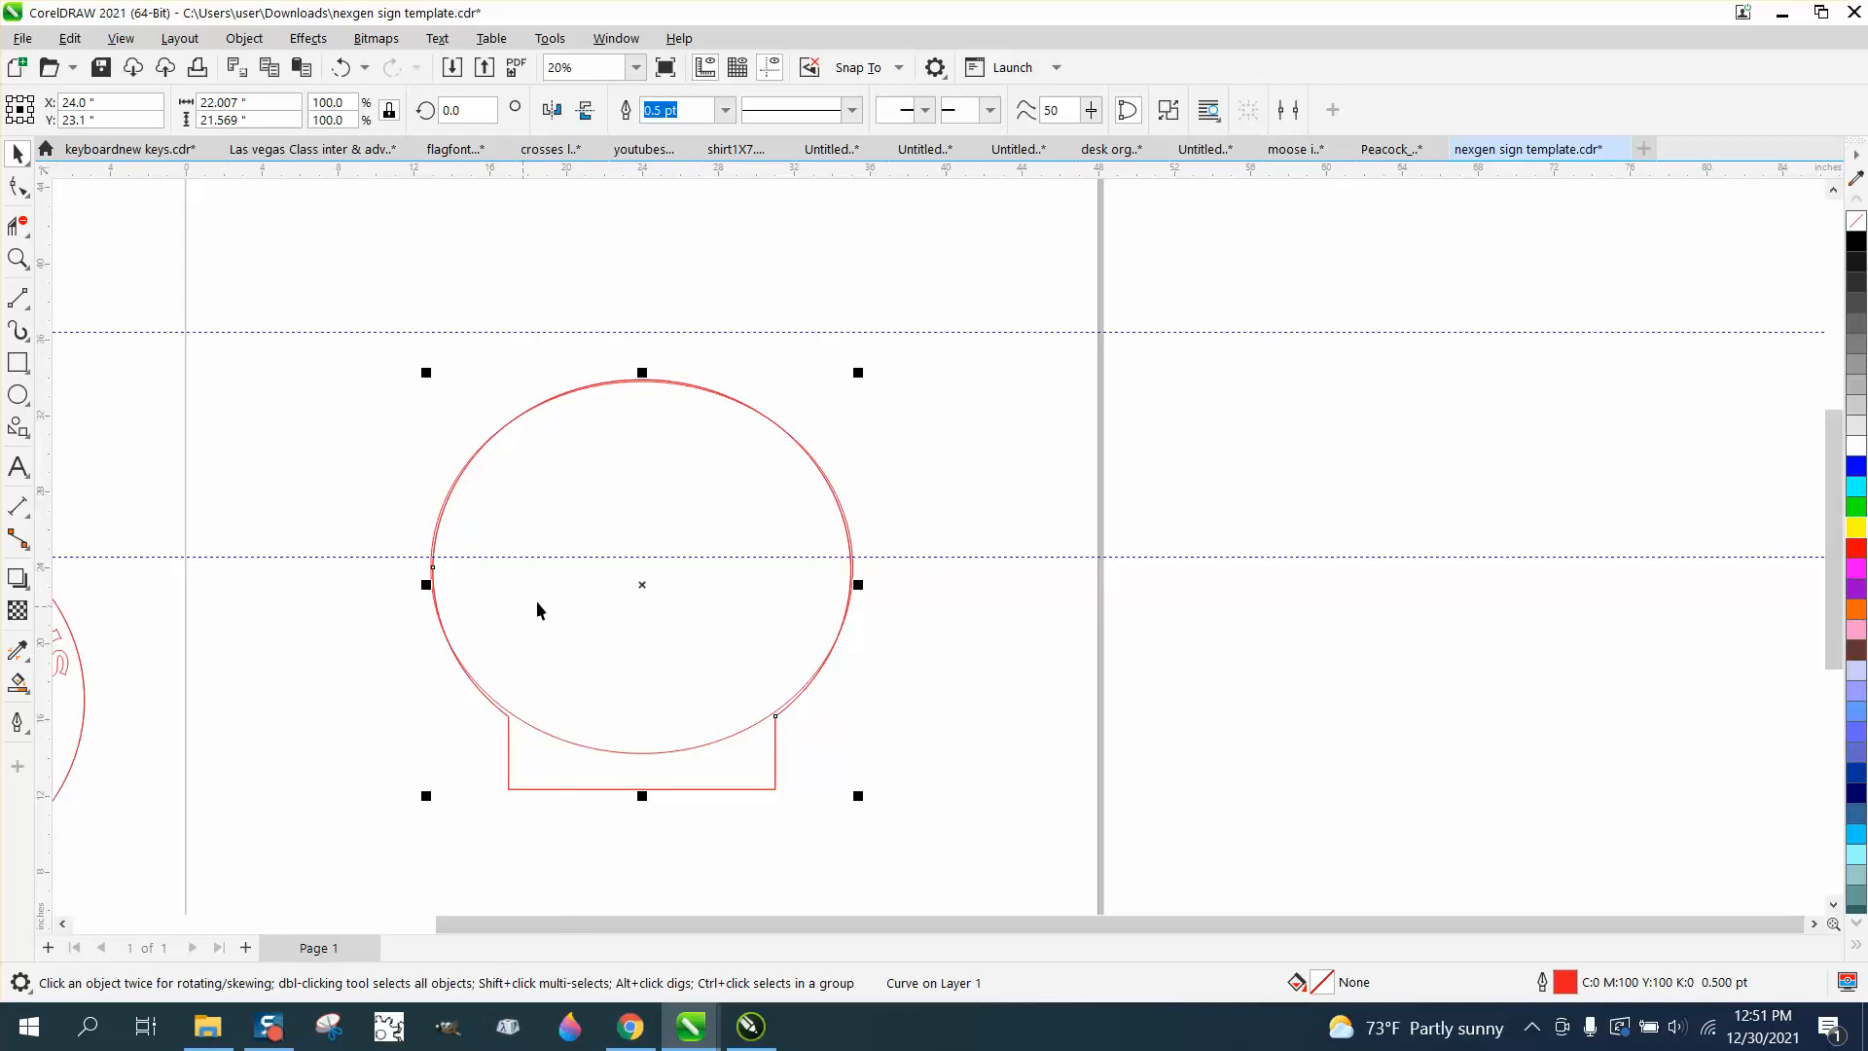
# Set the nudge distance to 25 inches and nudge the sign outline once to the right, off the ellipse.
pyautogui.click(1057, 366)
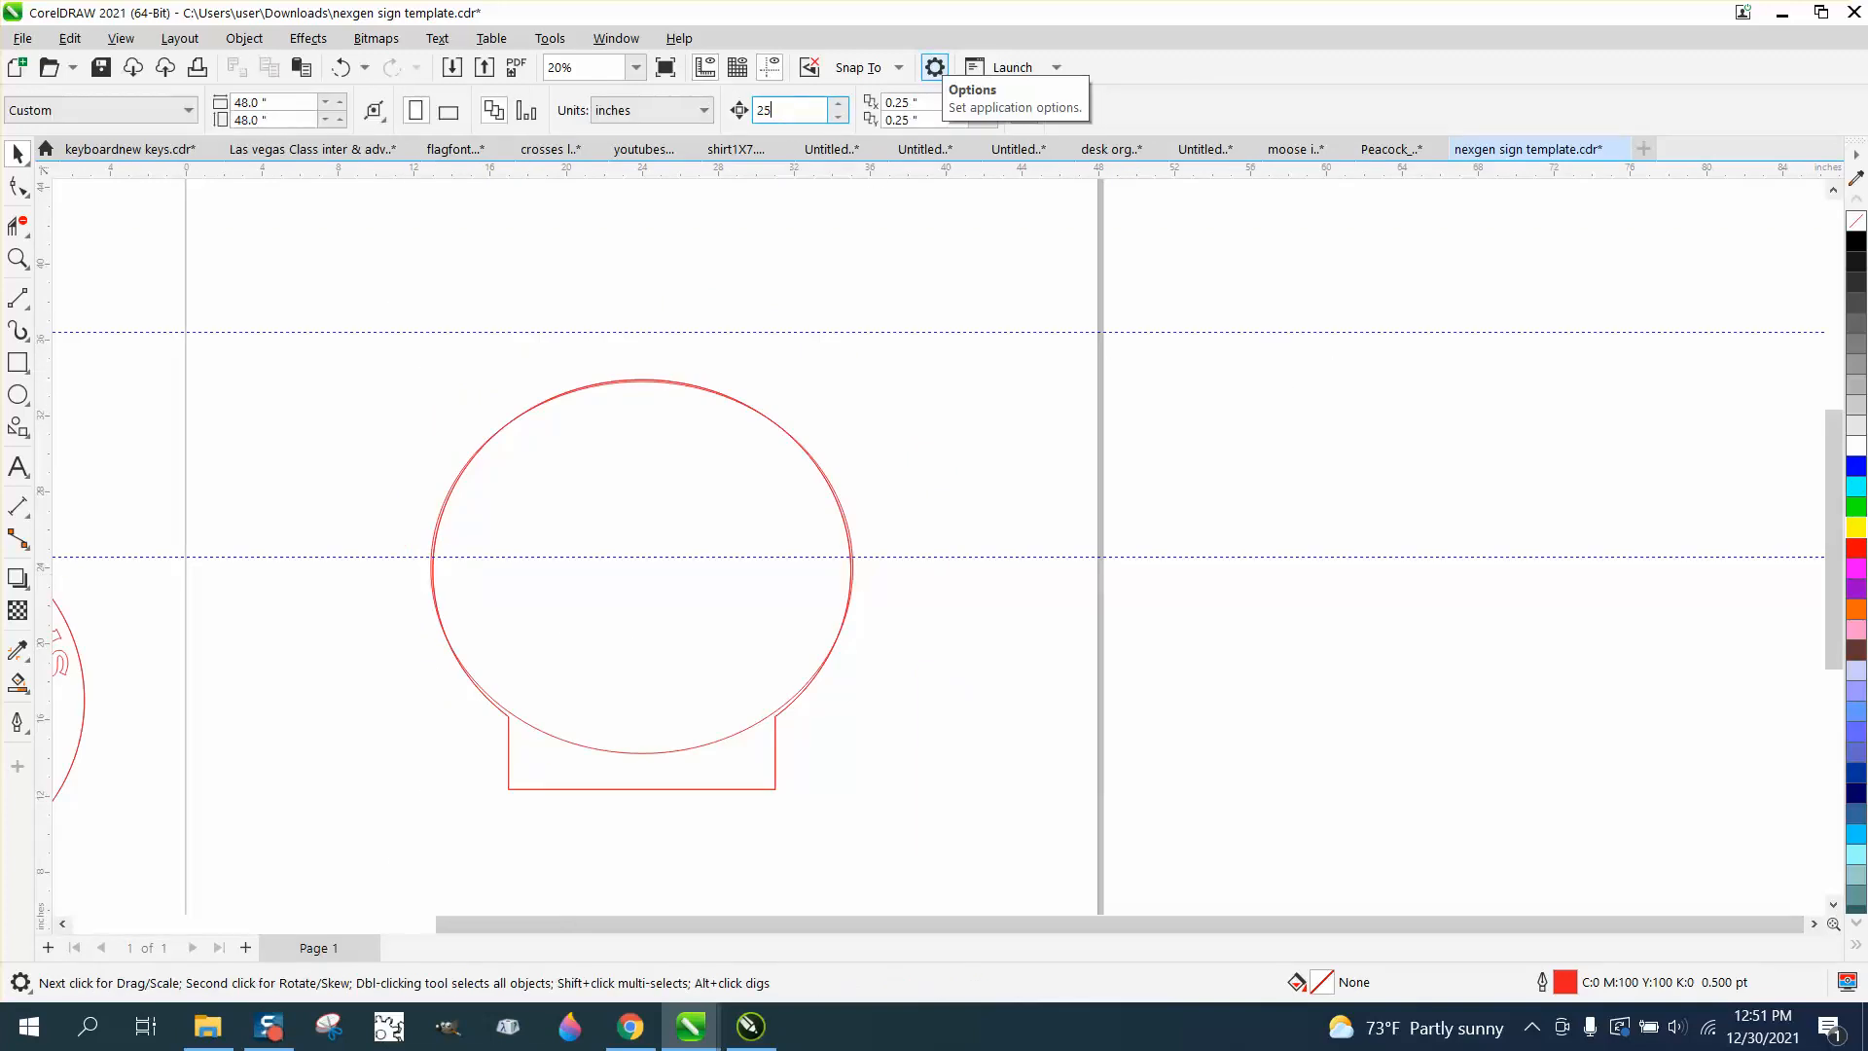
pyautogui.click(774, 758)
pyautogui.press('Right')
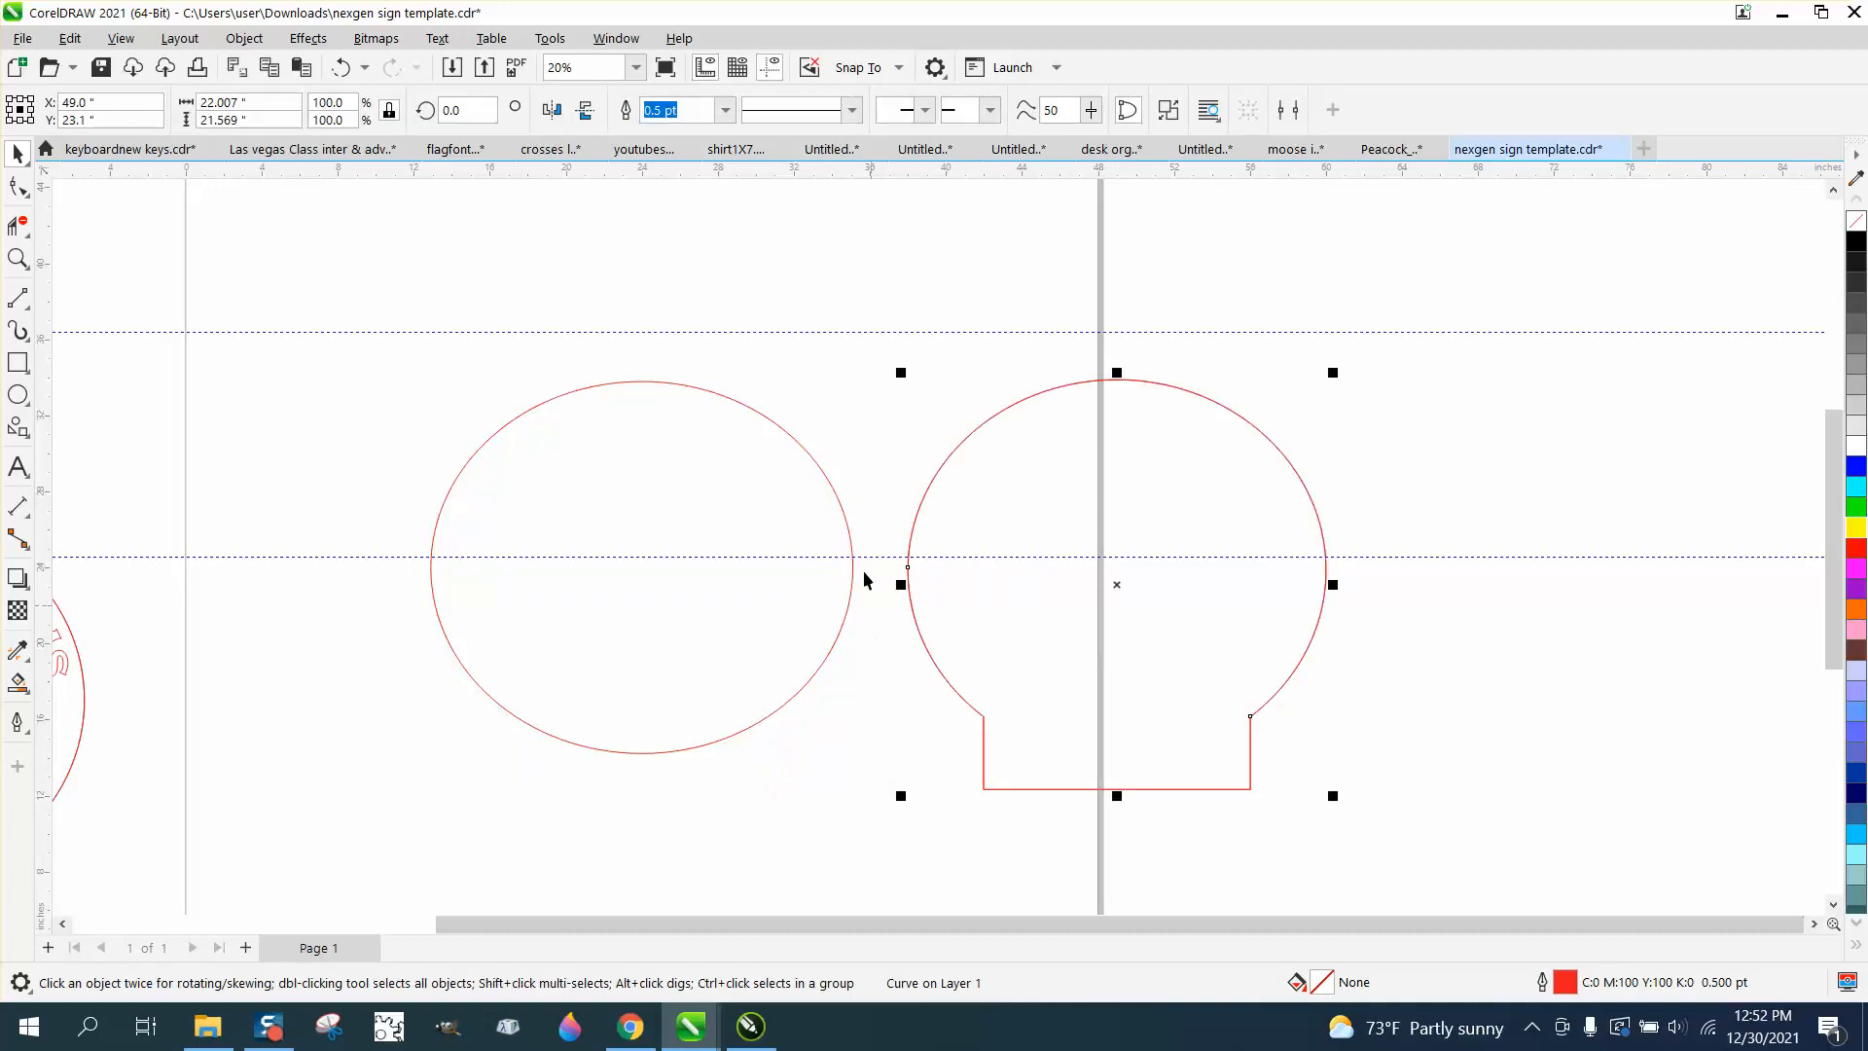
# Move the "Littlefield Farms" text down to just above the ellipse.
pyautogui.click(838, 489)
pyautogui.scroll(-1, 828, 455)
pyautogui.scroll(-1, 828, 455)
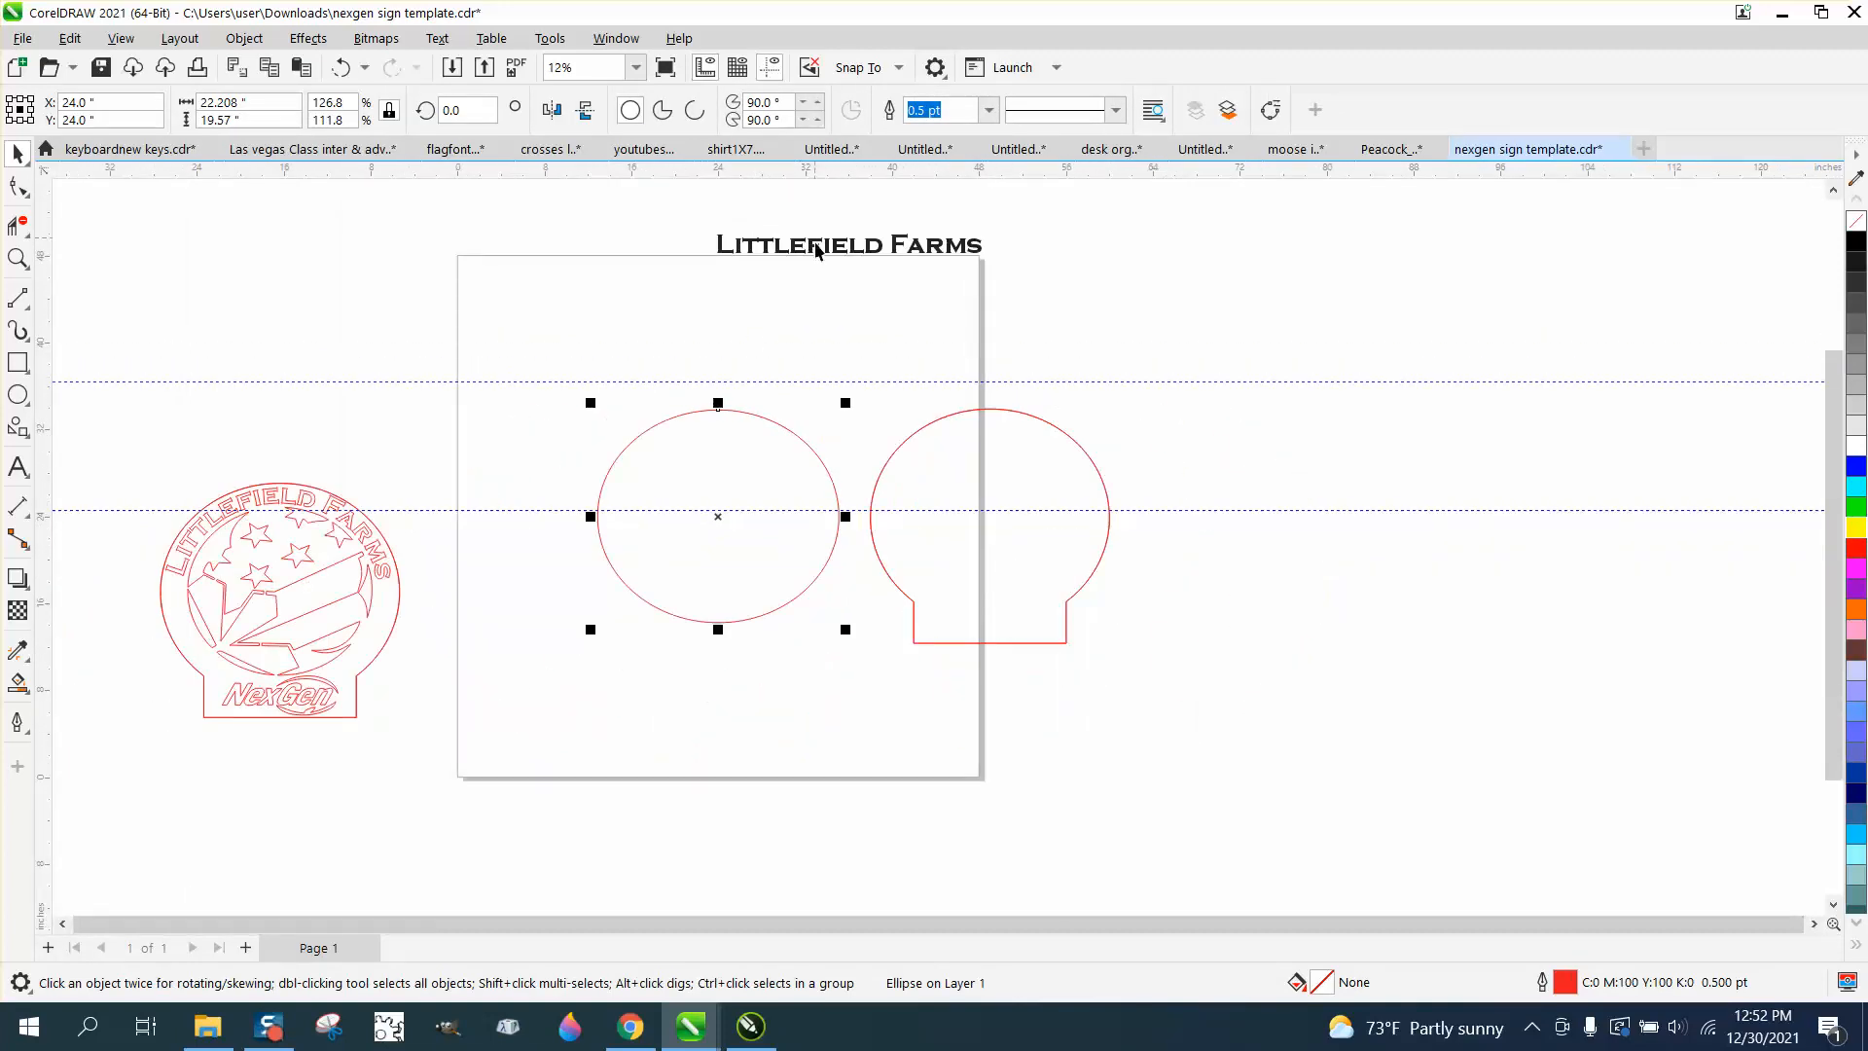
pyautogui.moveTo(815, 250); pyautogui.dragTo(703, 366)
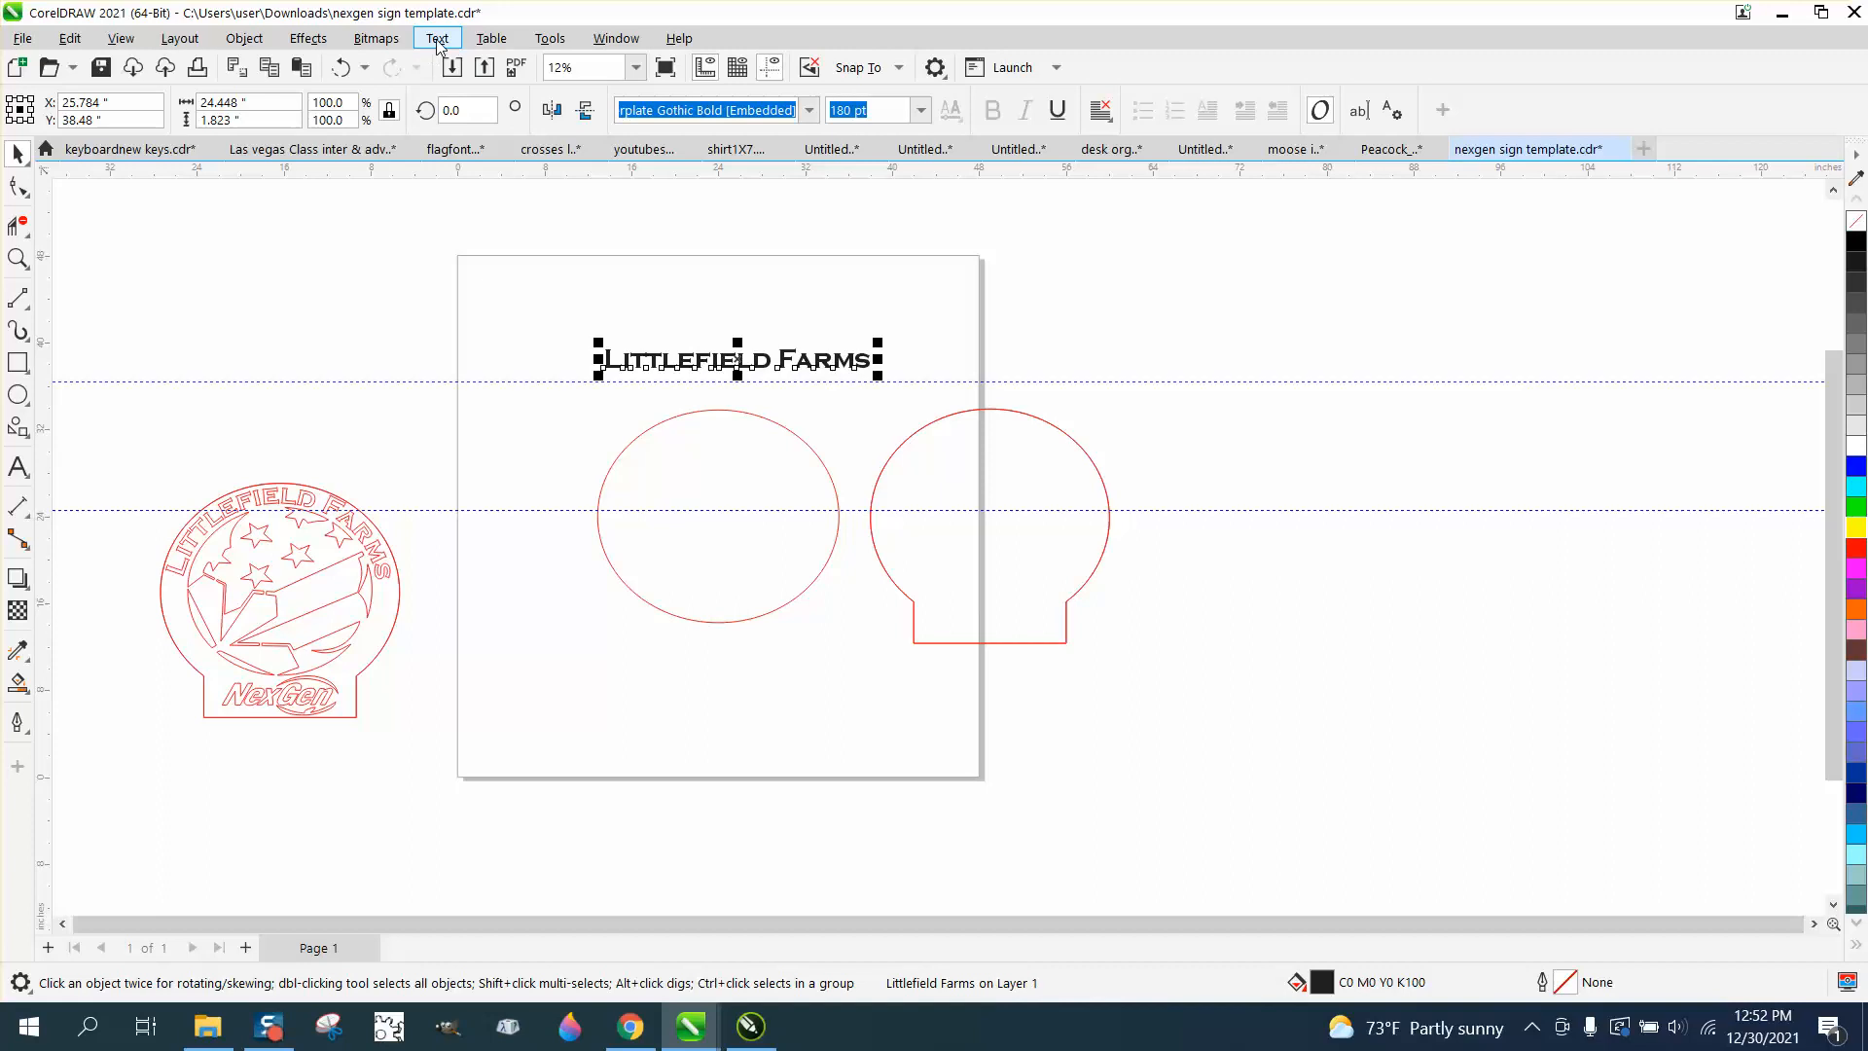
# Fit the "Littlefield Farms" text to the top of the ellipse with no offset and check the curved lettering closely.
pyautogui.click(438, 39)
pyautogui.click(525, 348)
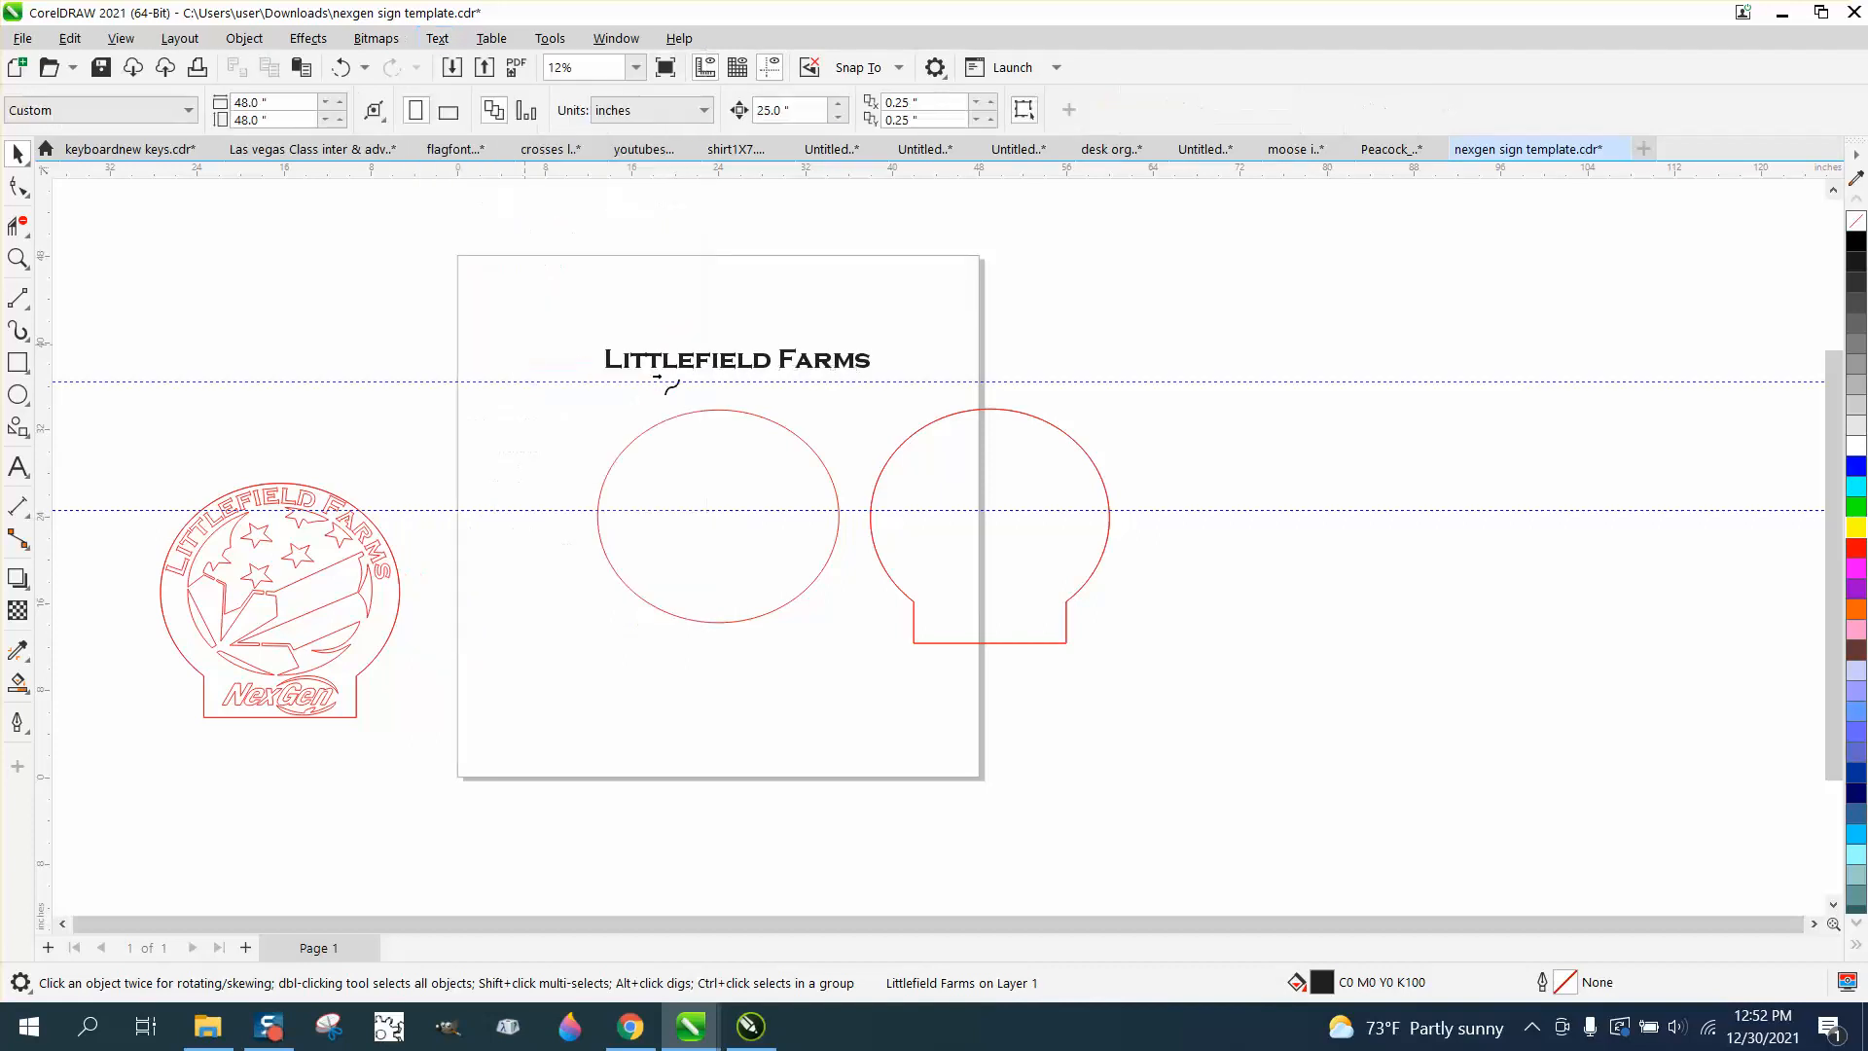
pyautogui.click(720, 406)
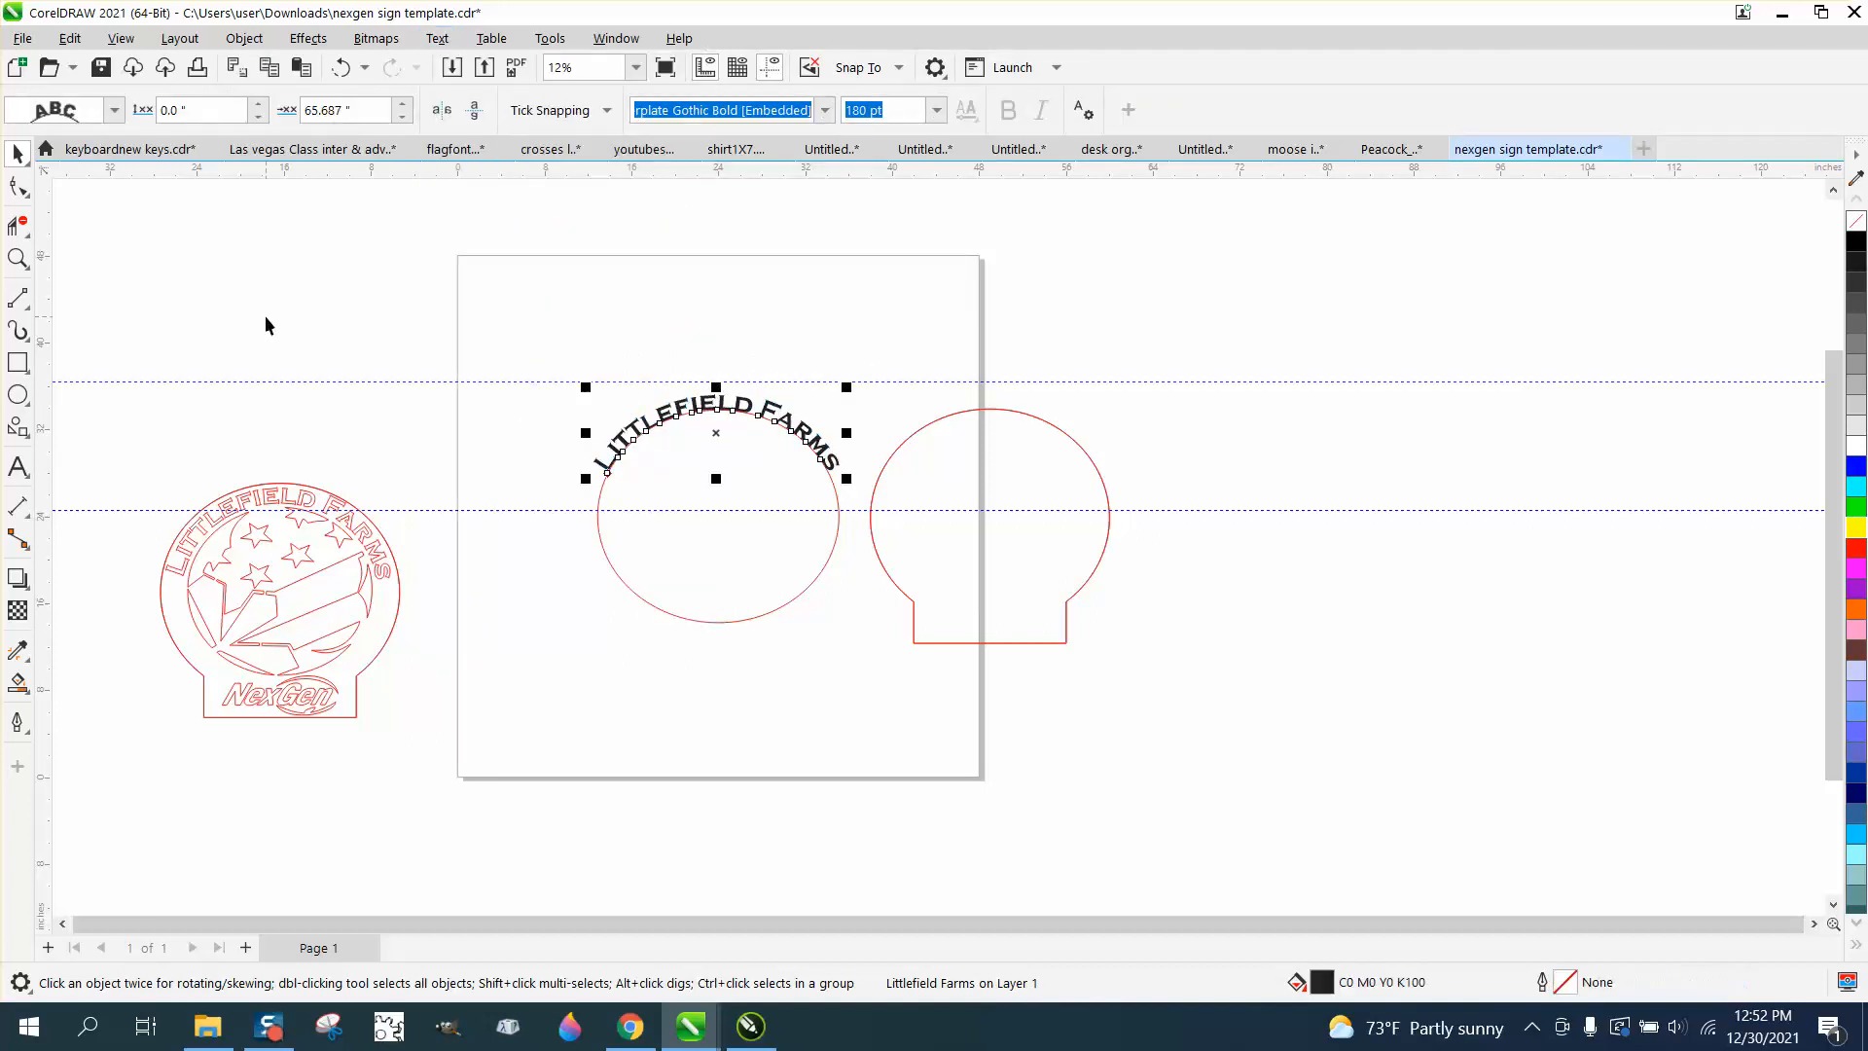
pyautogui.click(17, 258)
pyautogui.moveTo(491, 340); pyautogui.dragTo(1042, 546)
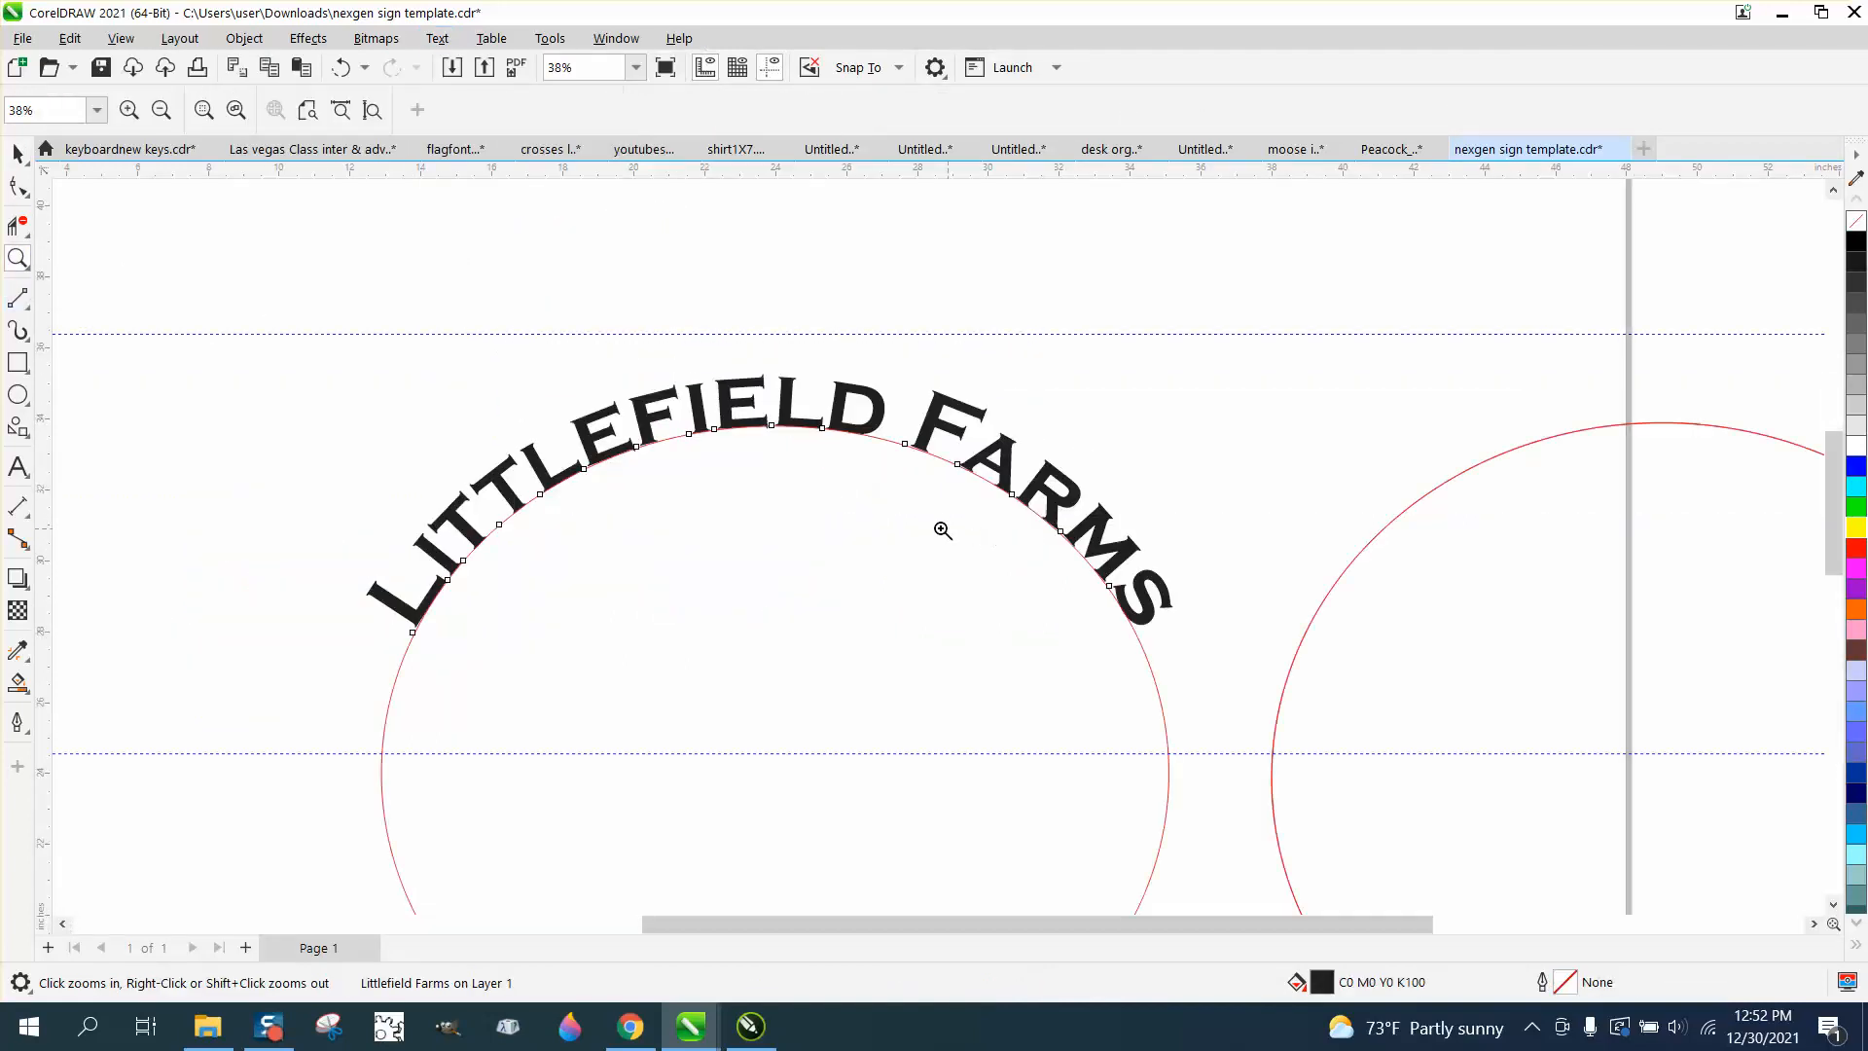
# Shift the curved "Littlefield Farms" text inside the ellipse's upper edge, at an offset of about -1.745 inches.
pyautogui.scroll(-2, 500, 404)
pyautogui.scroll(-1, 500, 396)
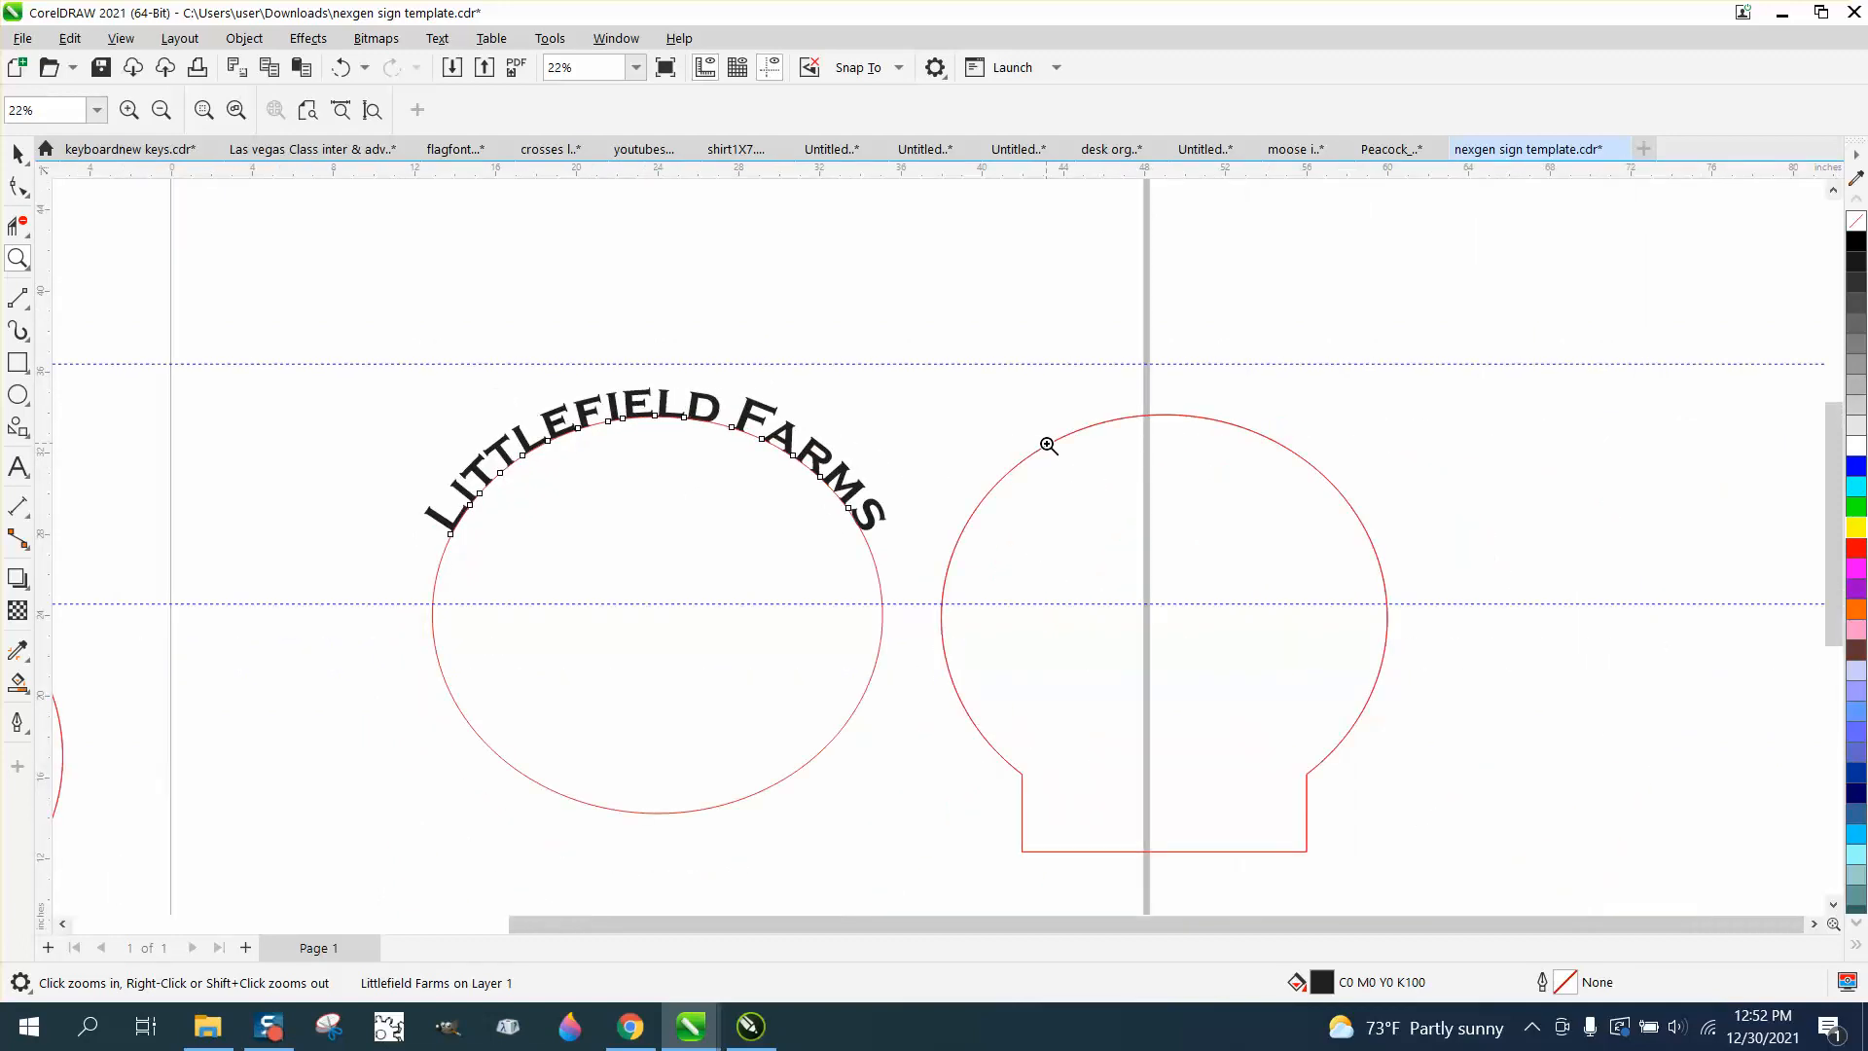
pyautogui.scroll(-1, 996, 386)
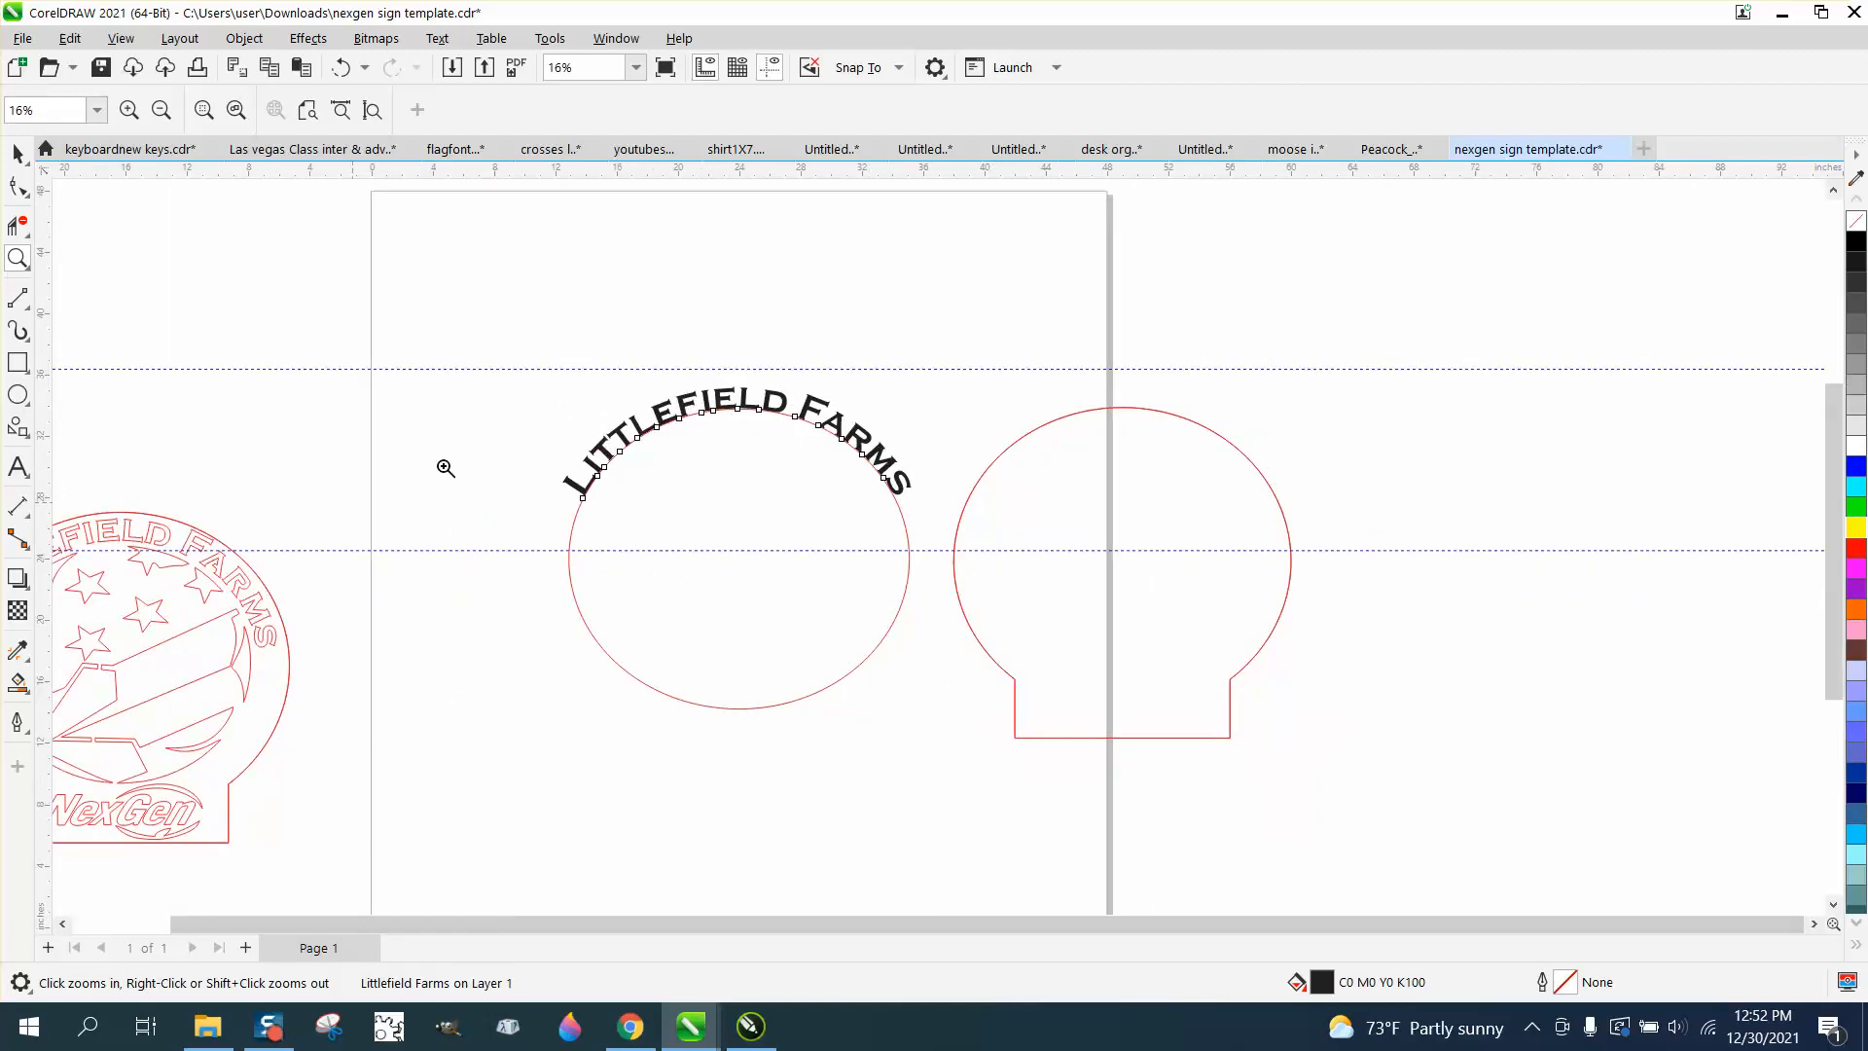
pyautogui.click(17, 154)
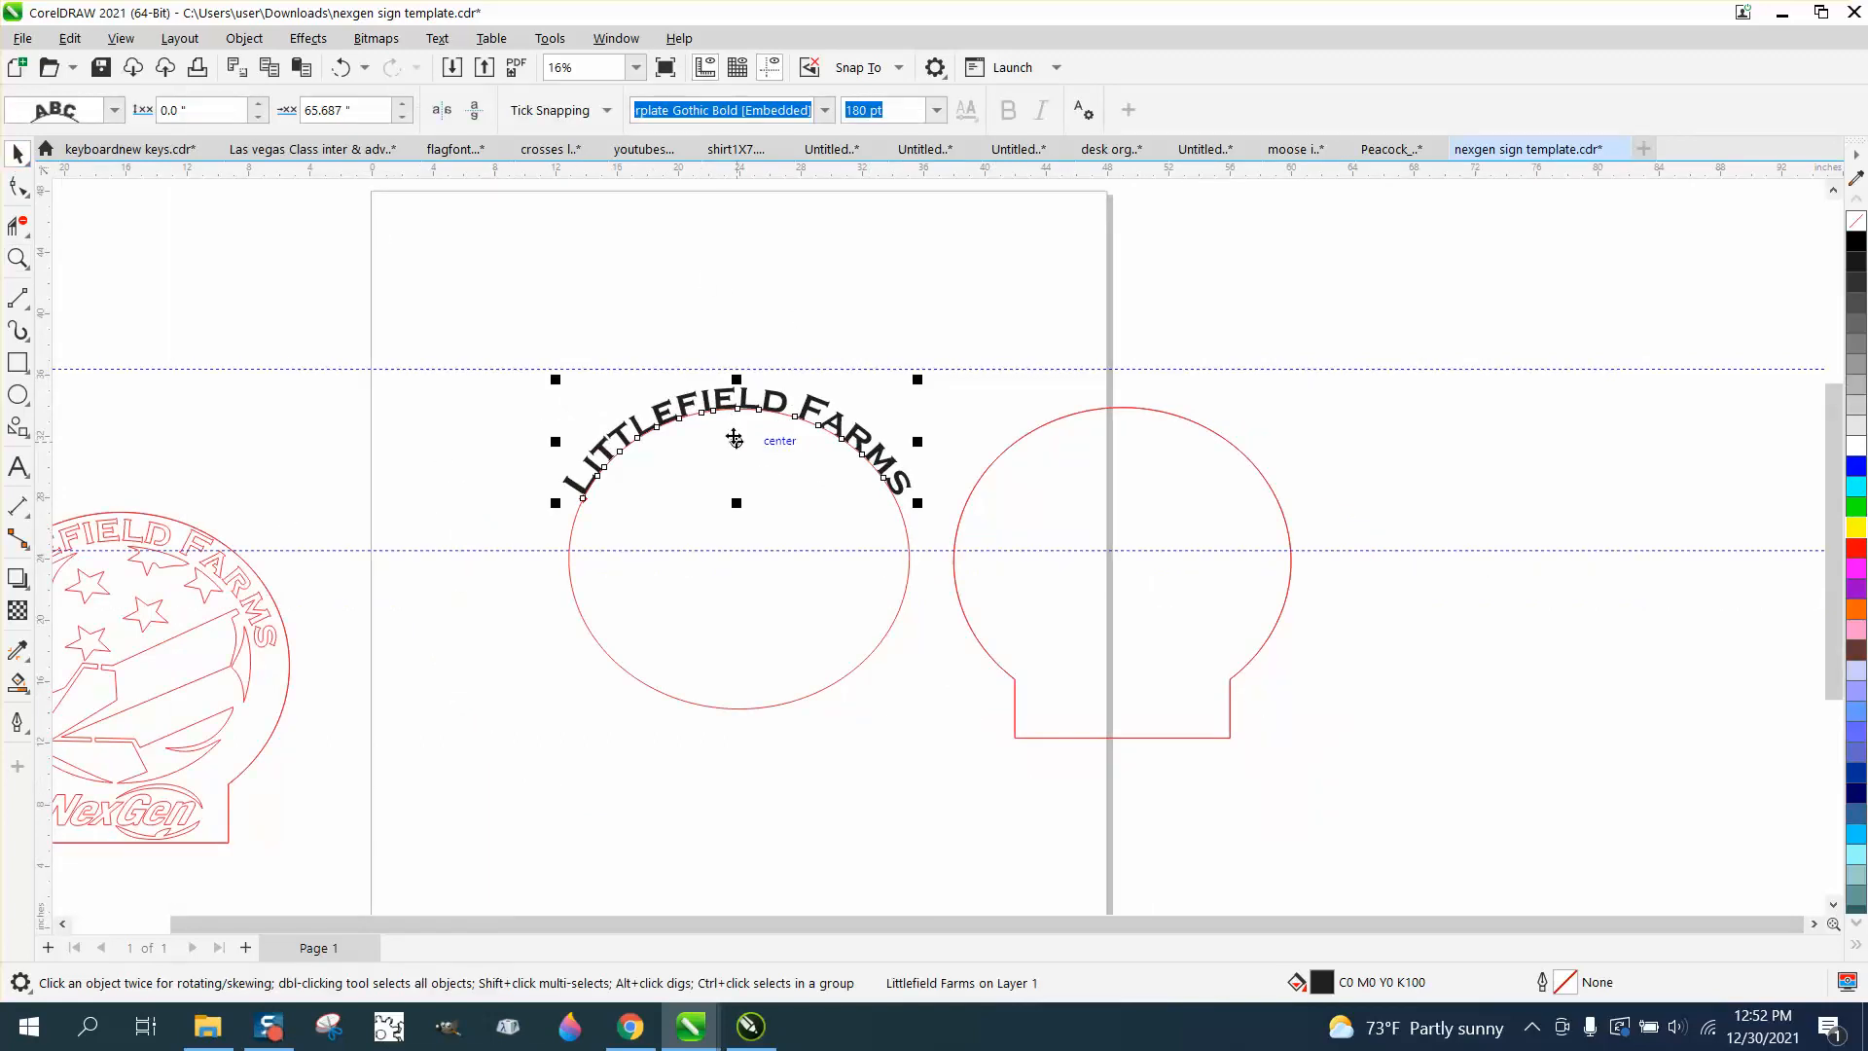
pyautogui.moveTo(737, 440); pyautogui.dragTo(735, 470)
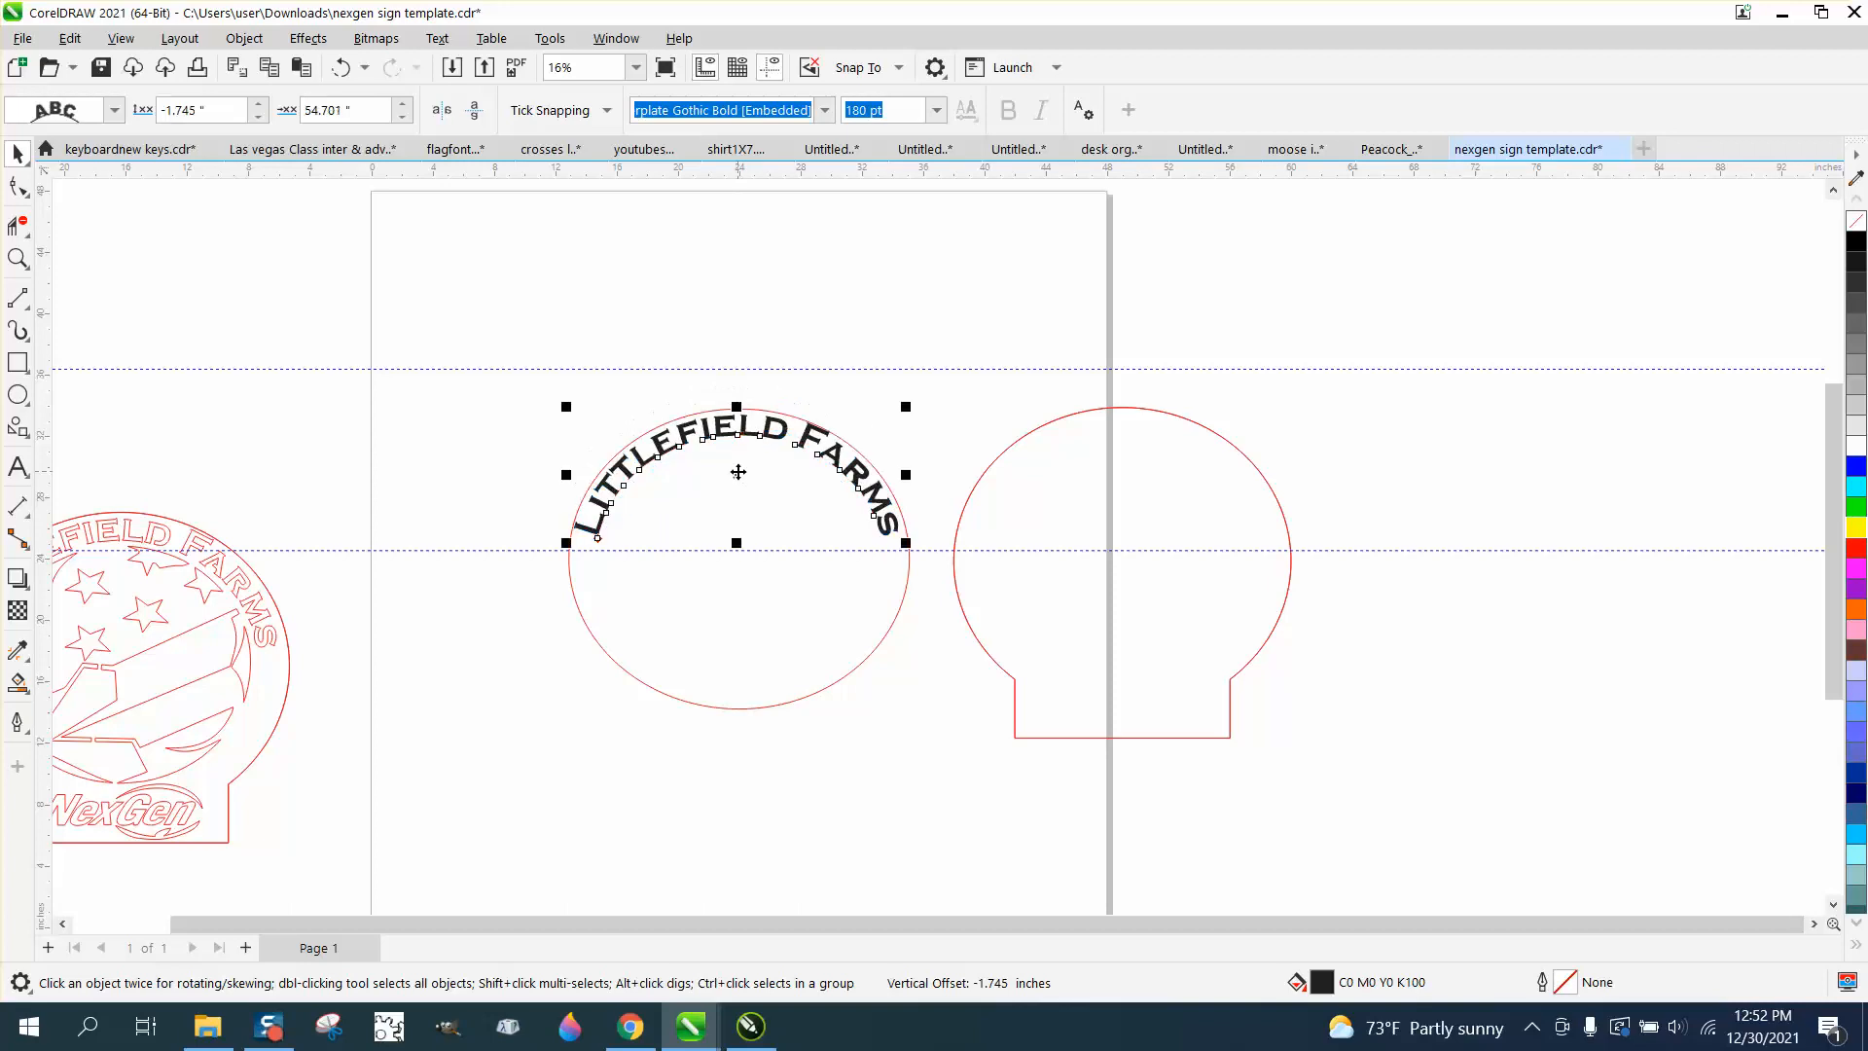
pyautogui.click(743, 341)
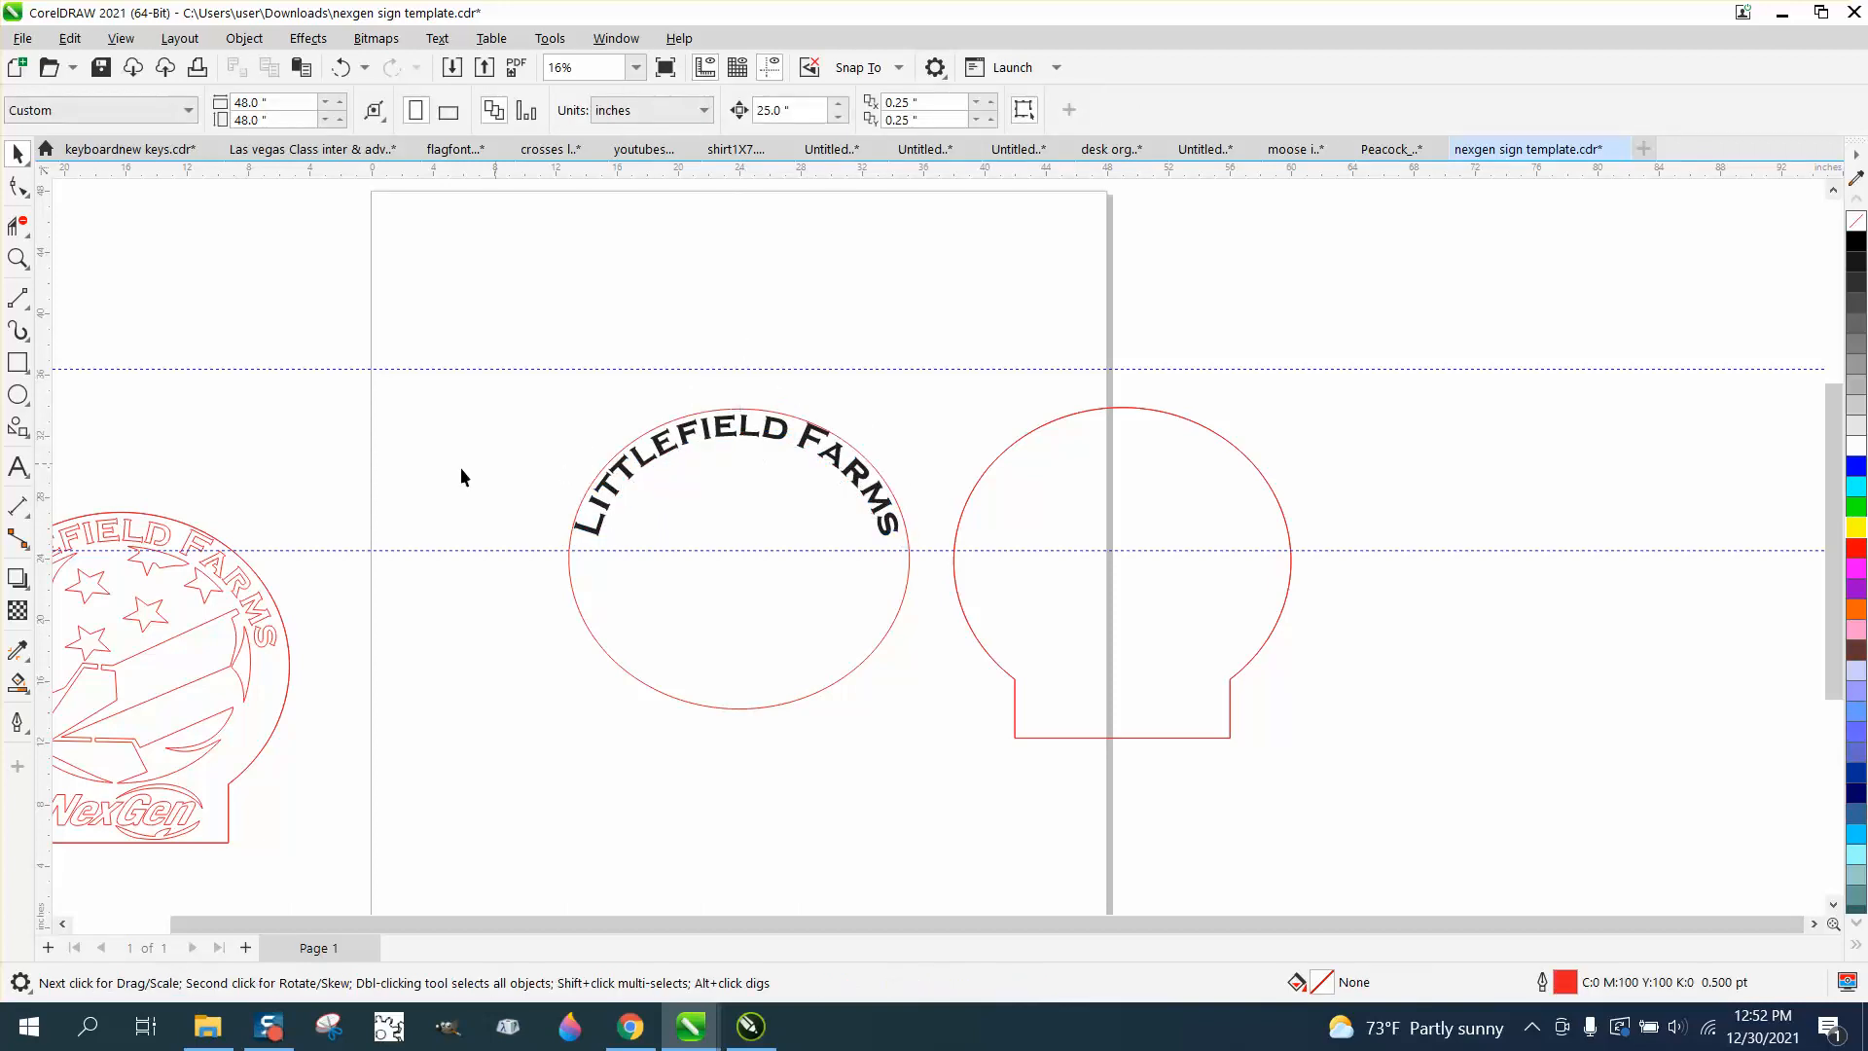
# Examine the curved lettering inside the ellipse and compare it with the lettering on the finished NexGen sign.
pyautogui.click(21, 259)
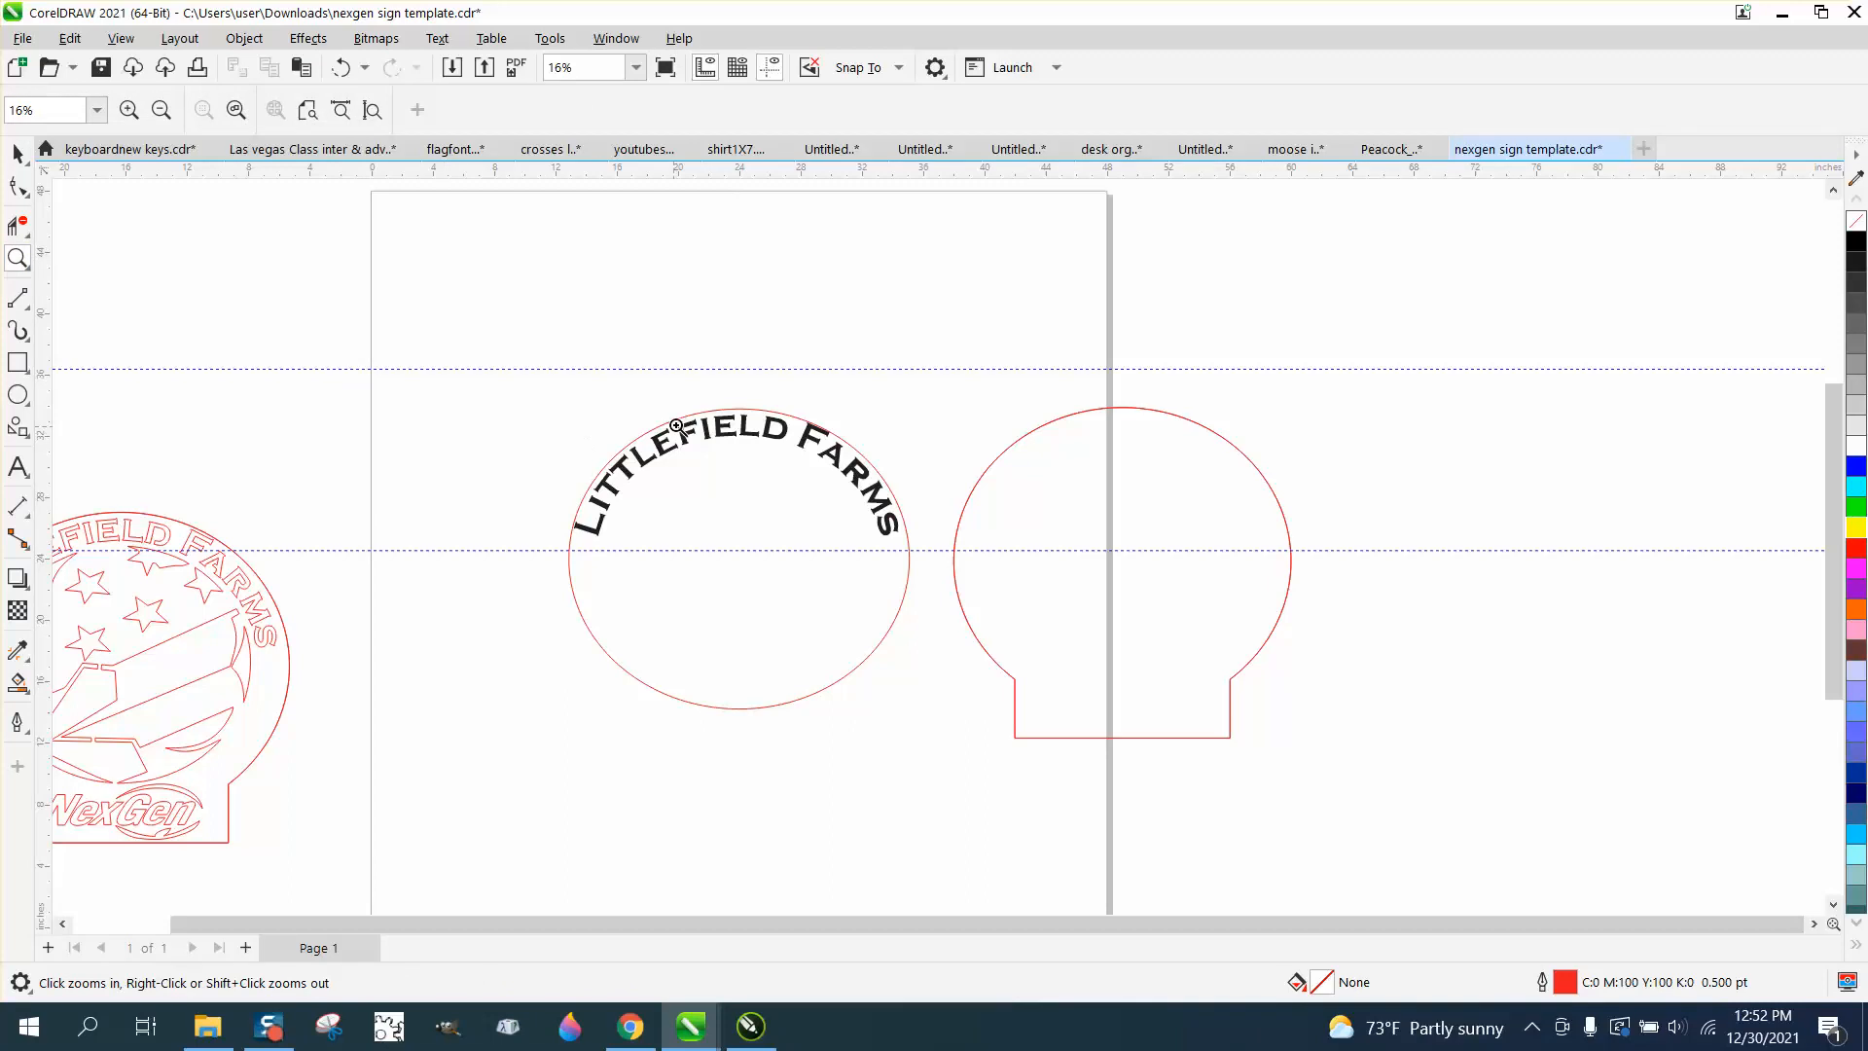
pyautogui.moveTo(649, 383); pyautogui.dragTo(856, 508)
pyautogui.scroll(-4, 821, 494)
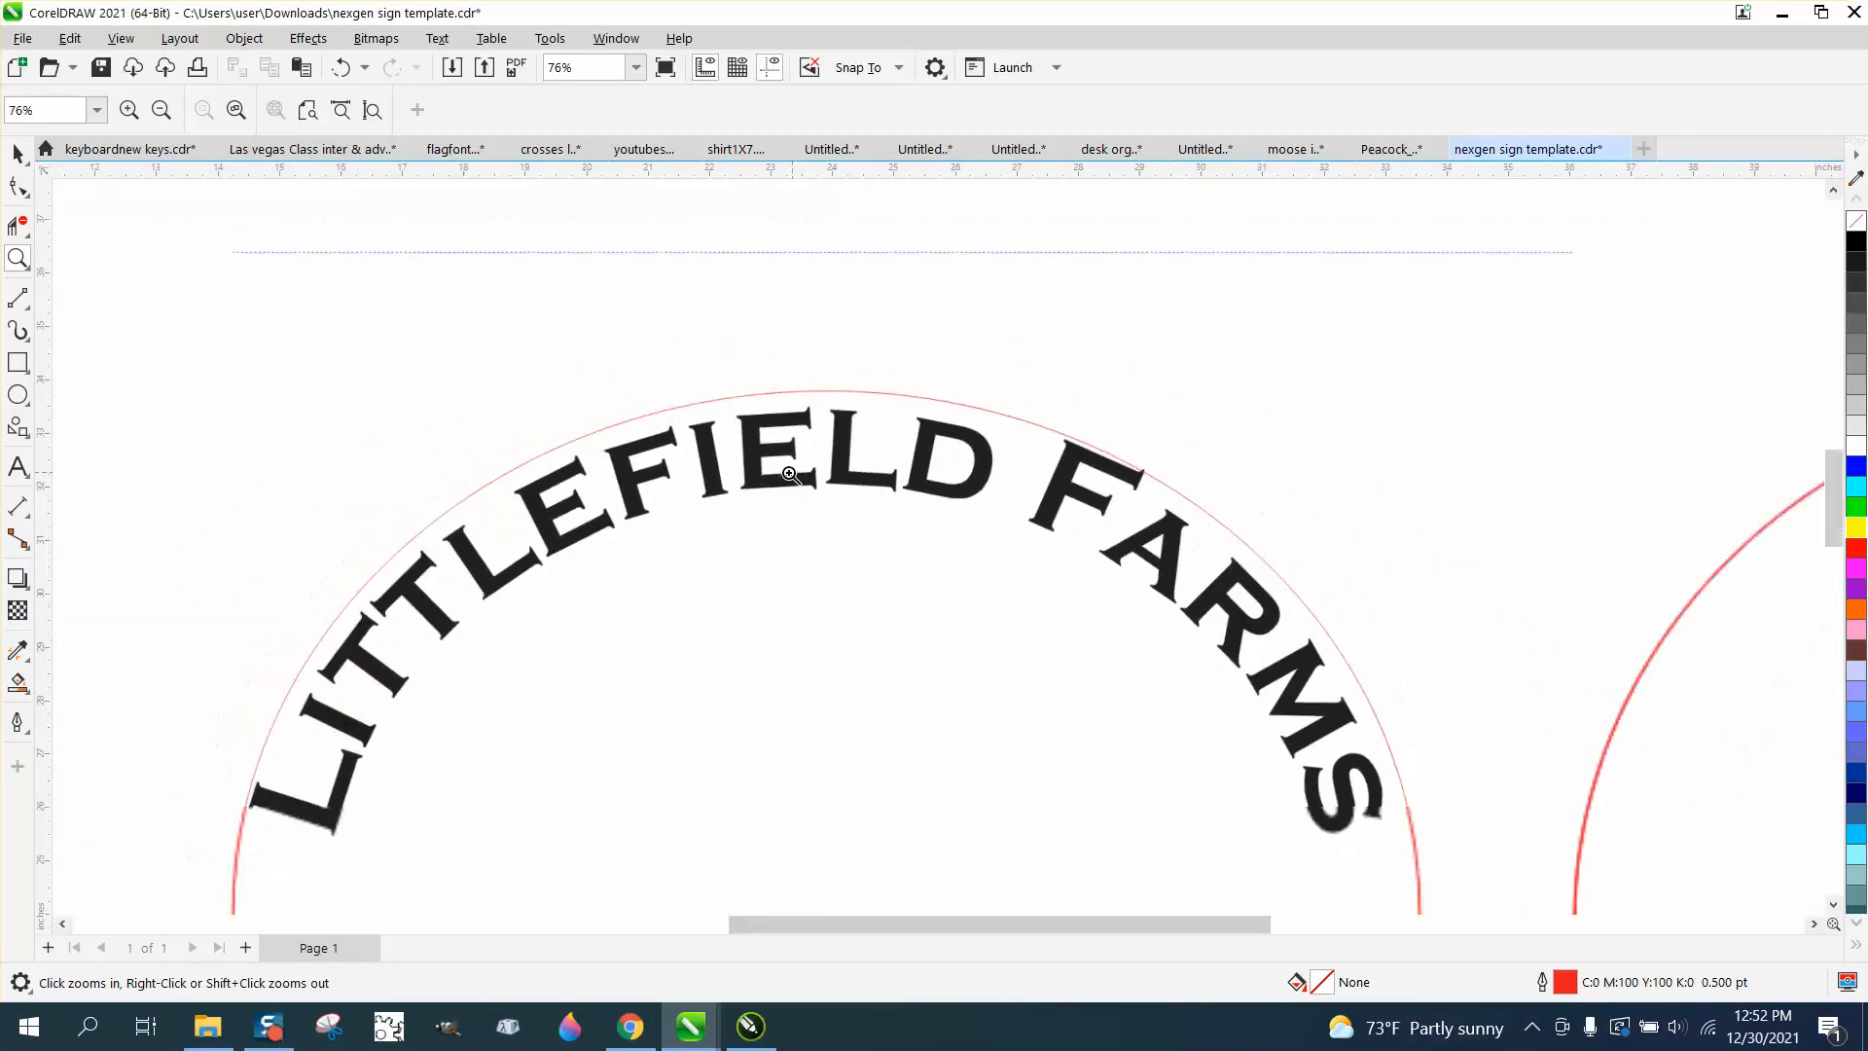
pyautogui.scroll(-2, 766, 473)
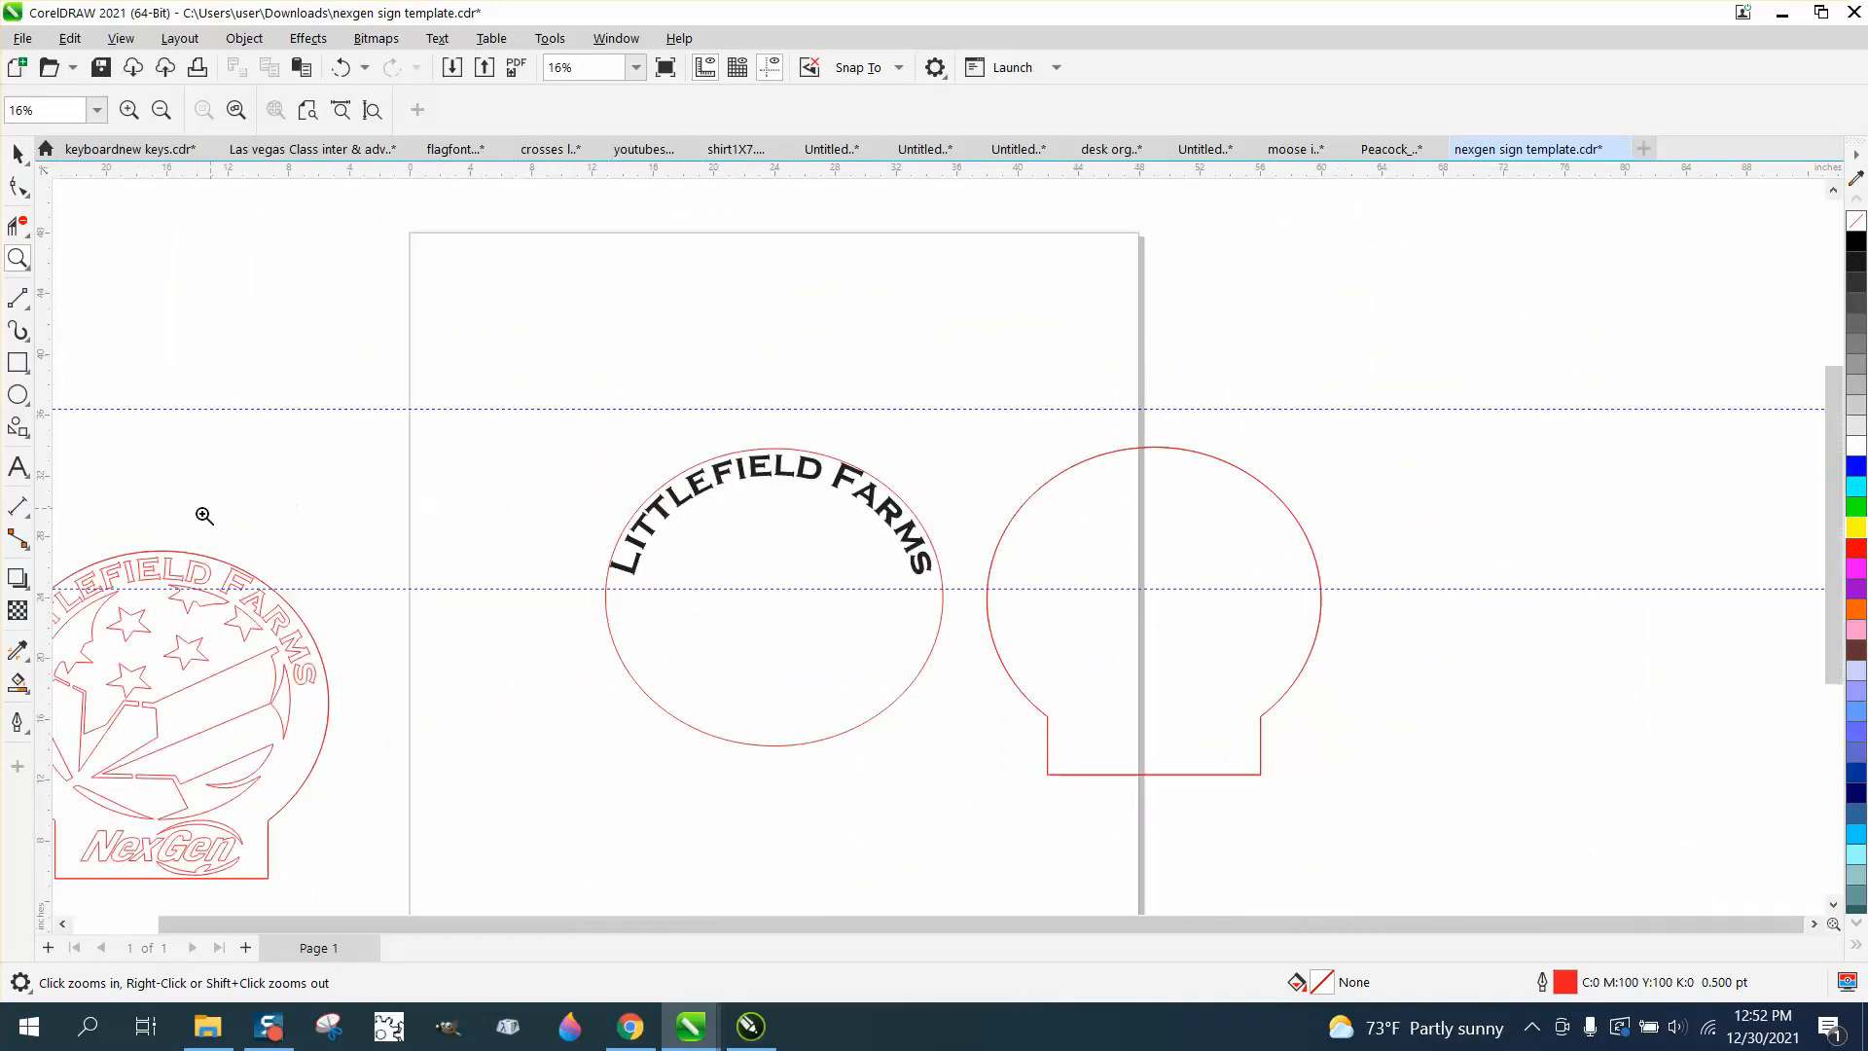
pyautogui.moveTo(222, 573); pyautogui.dragTo(321, 647)
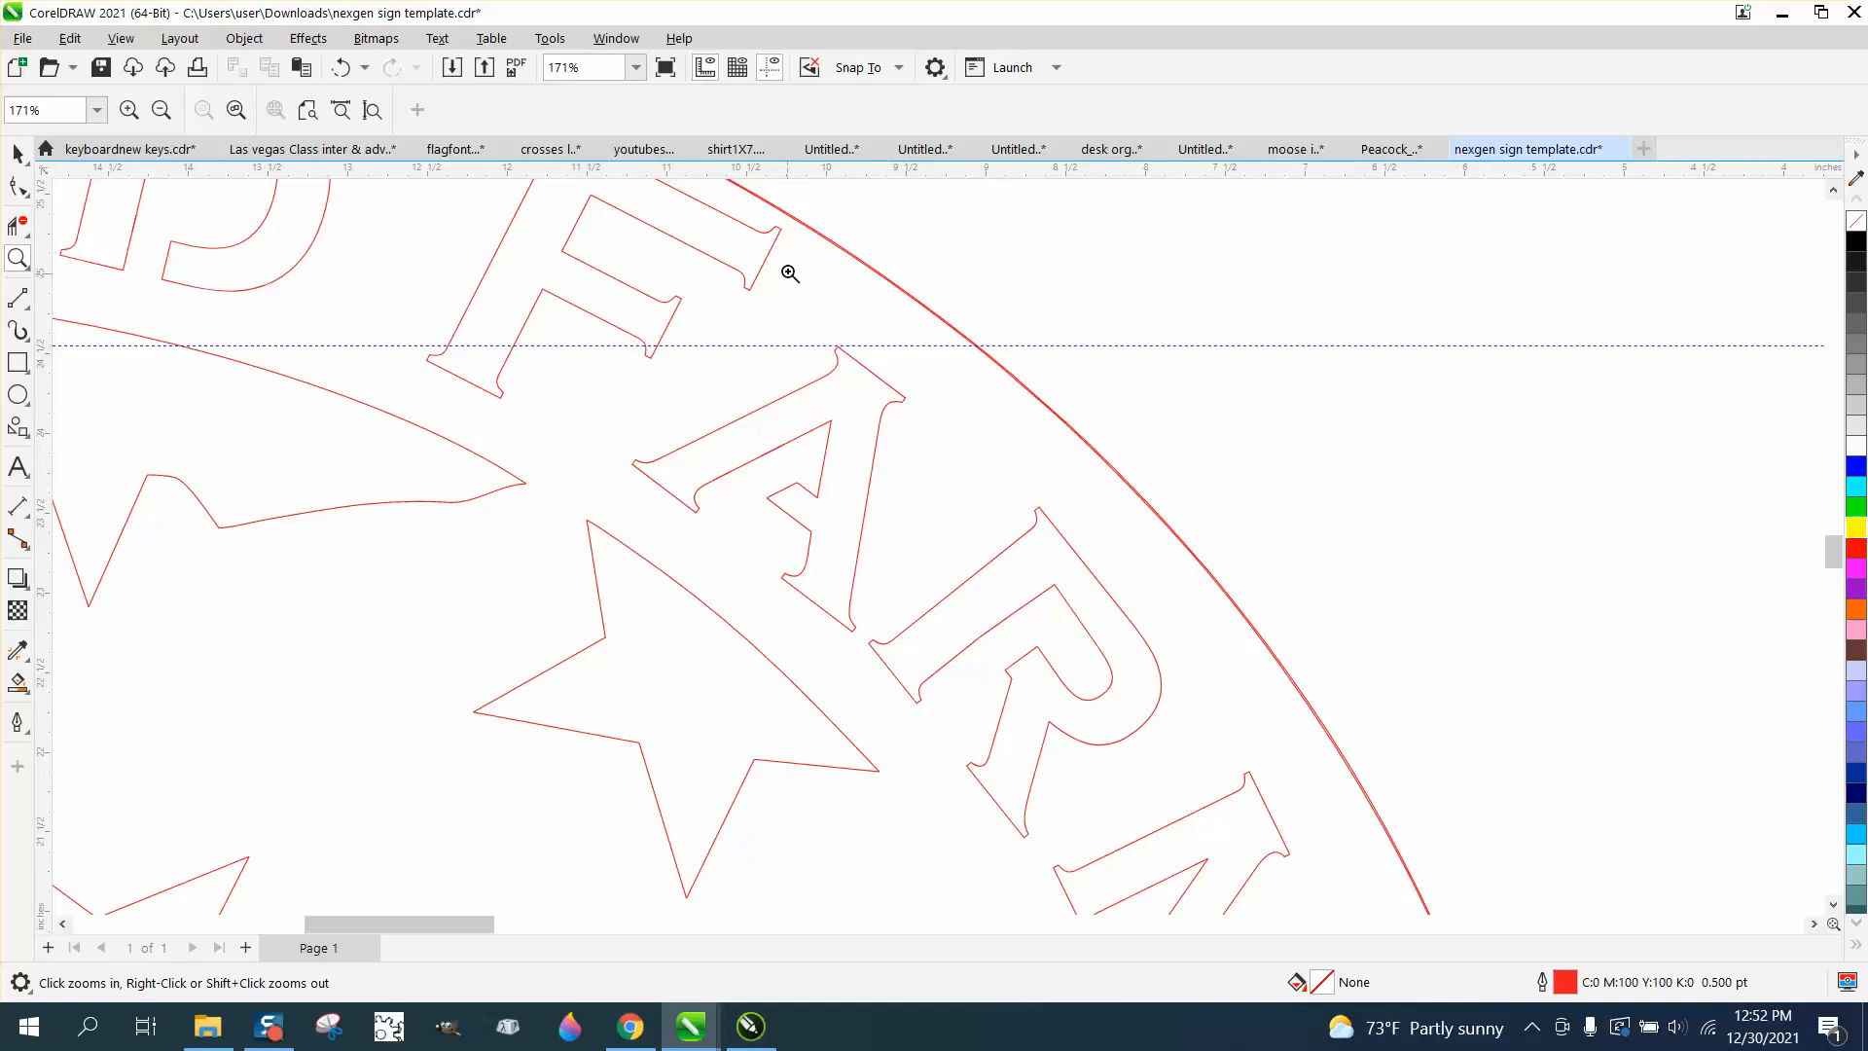
pyautogui.scroll(-2, 166, 276)
pyautogui.scroll(-4, 725, 416)
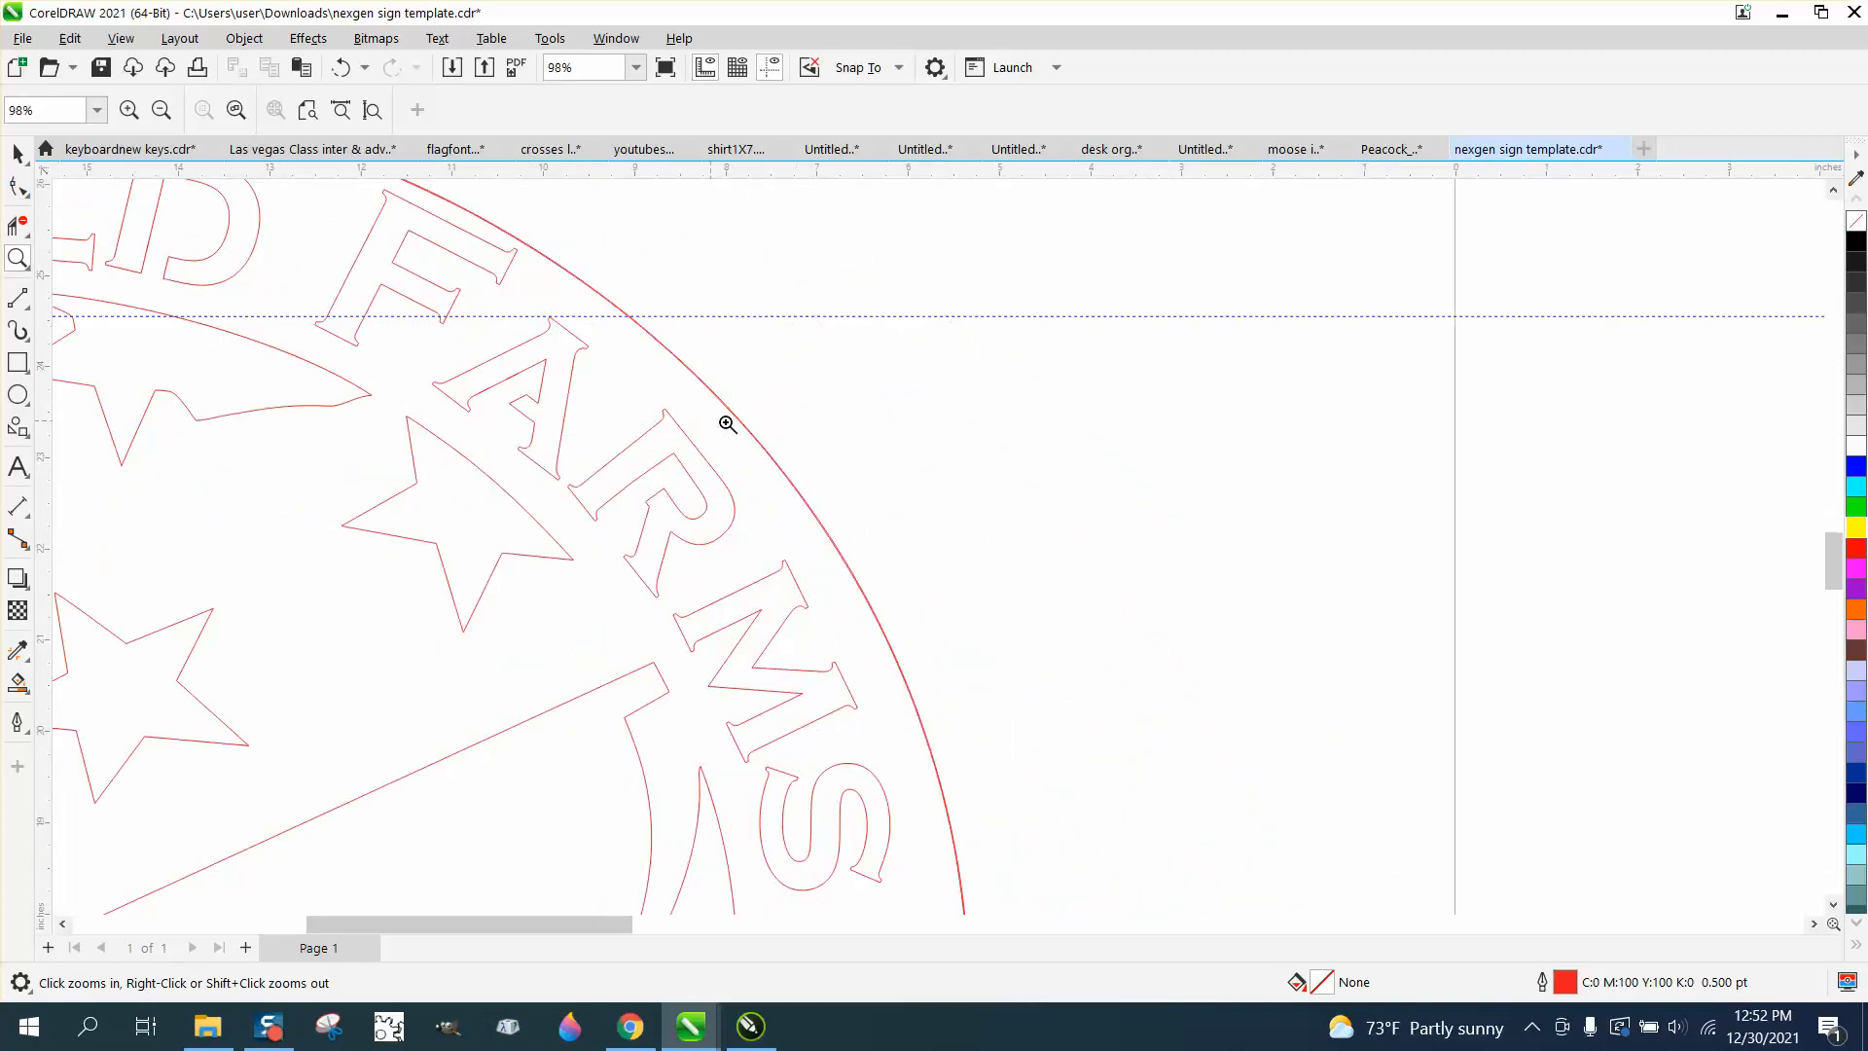
pyautogui.scroll(-4, 717, 415)
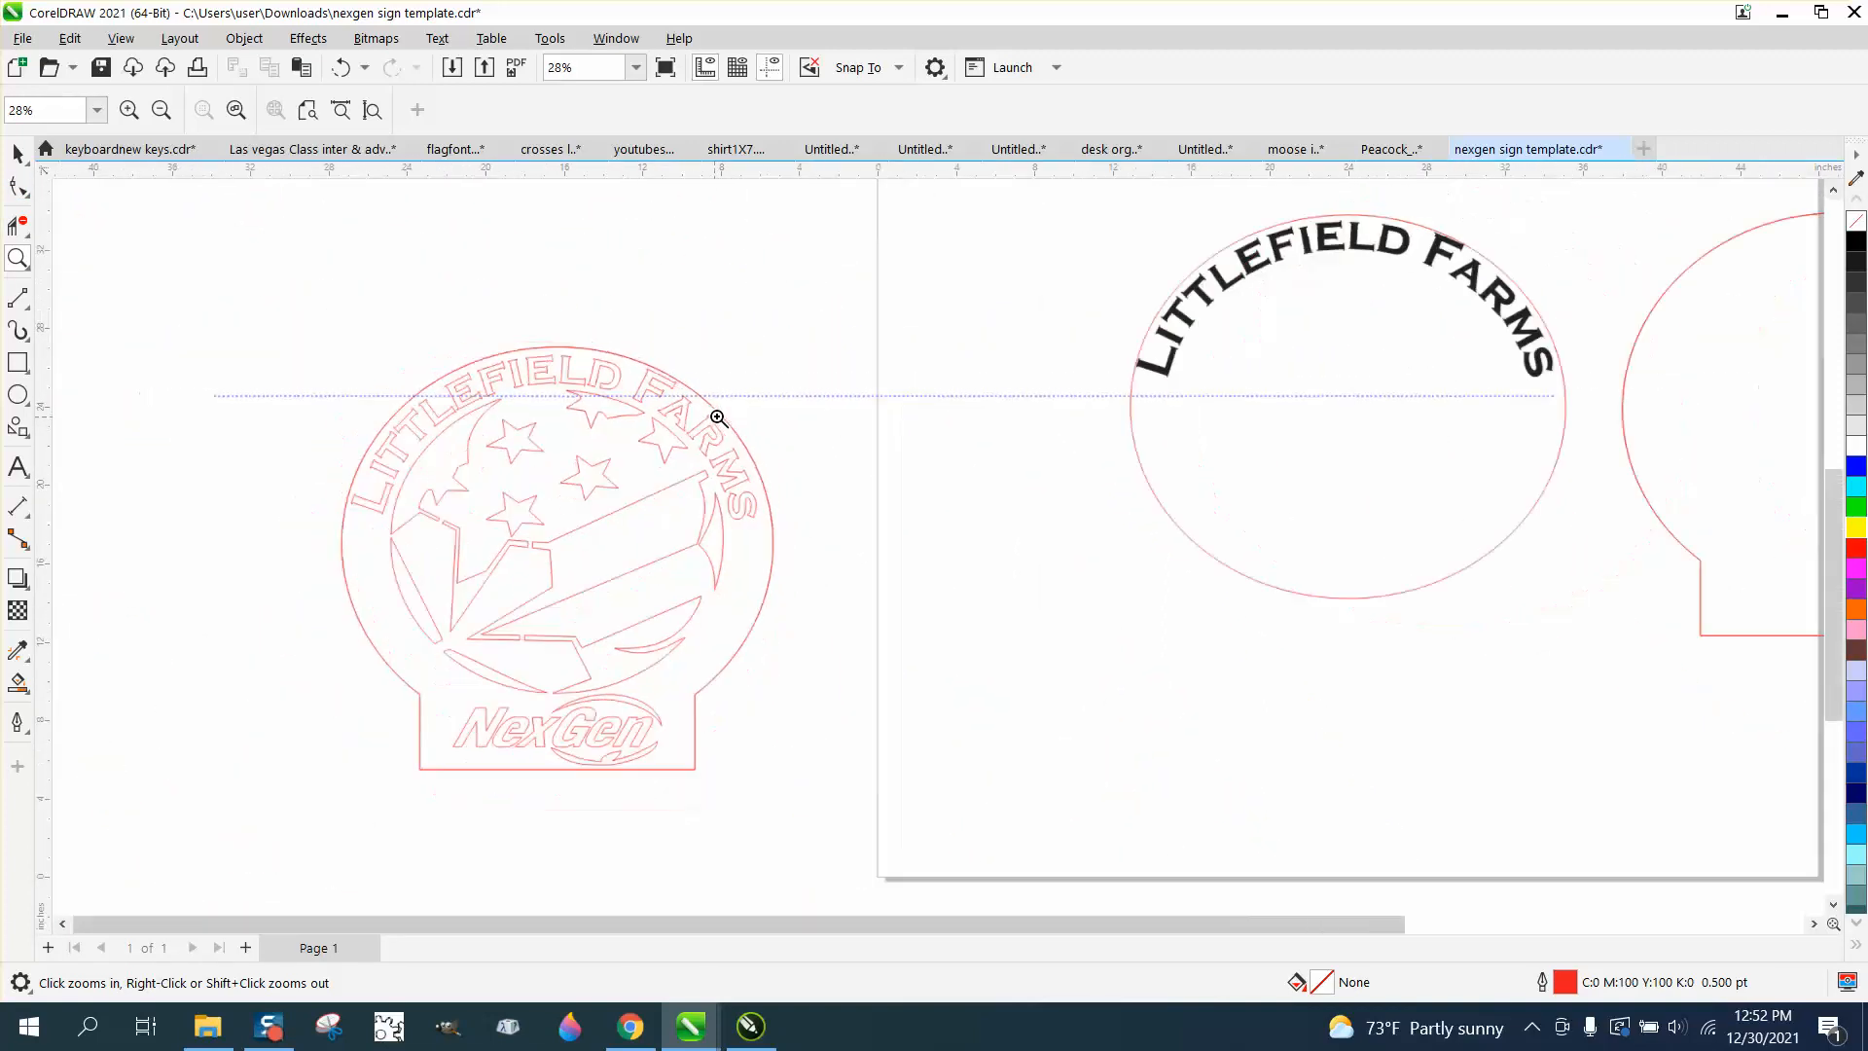
pyautogui.click(45, 149)
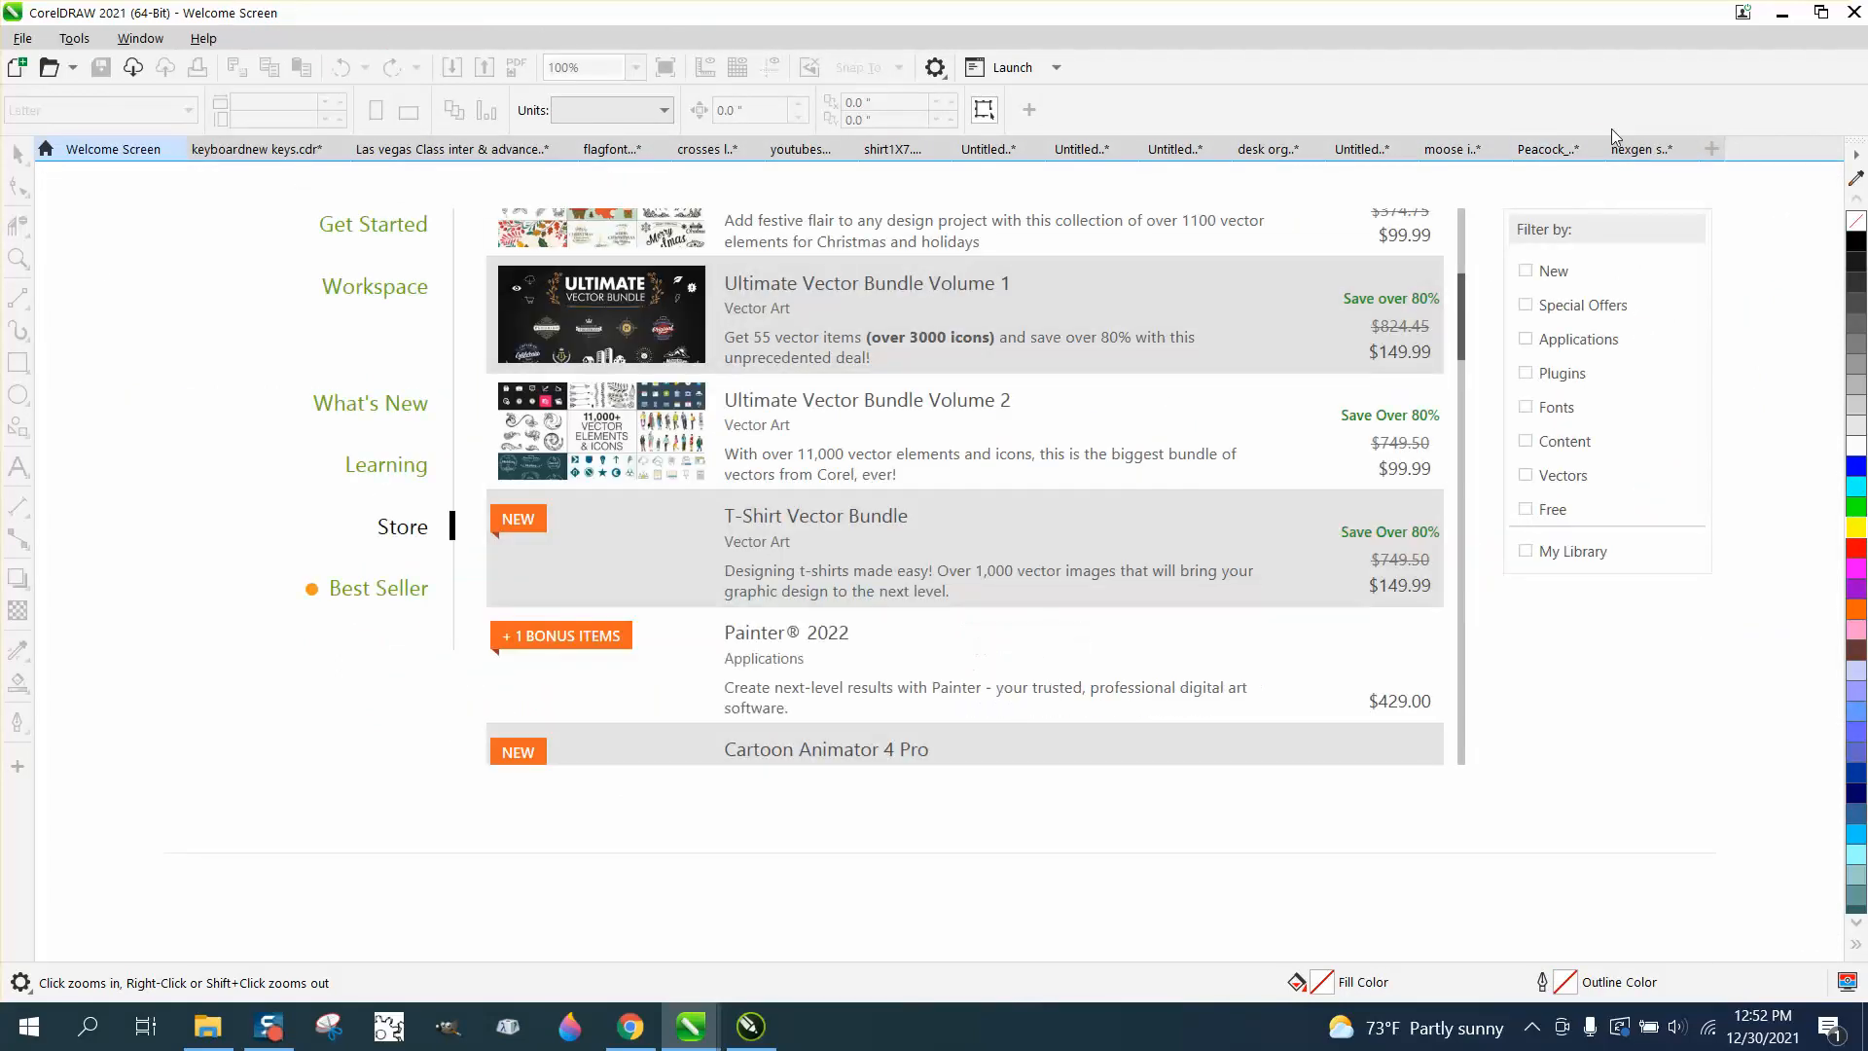
pyautogui.click(1635, 150)
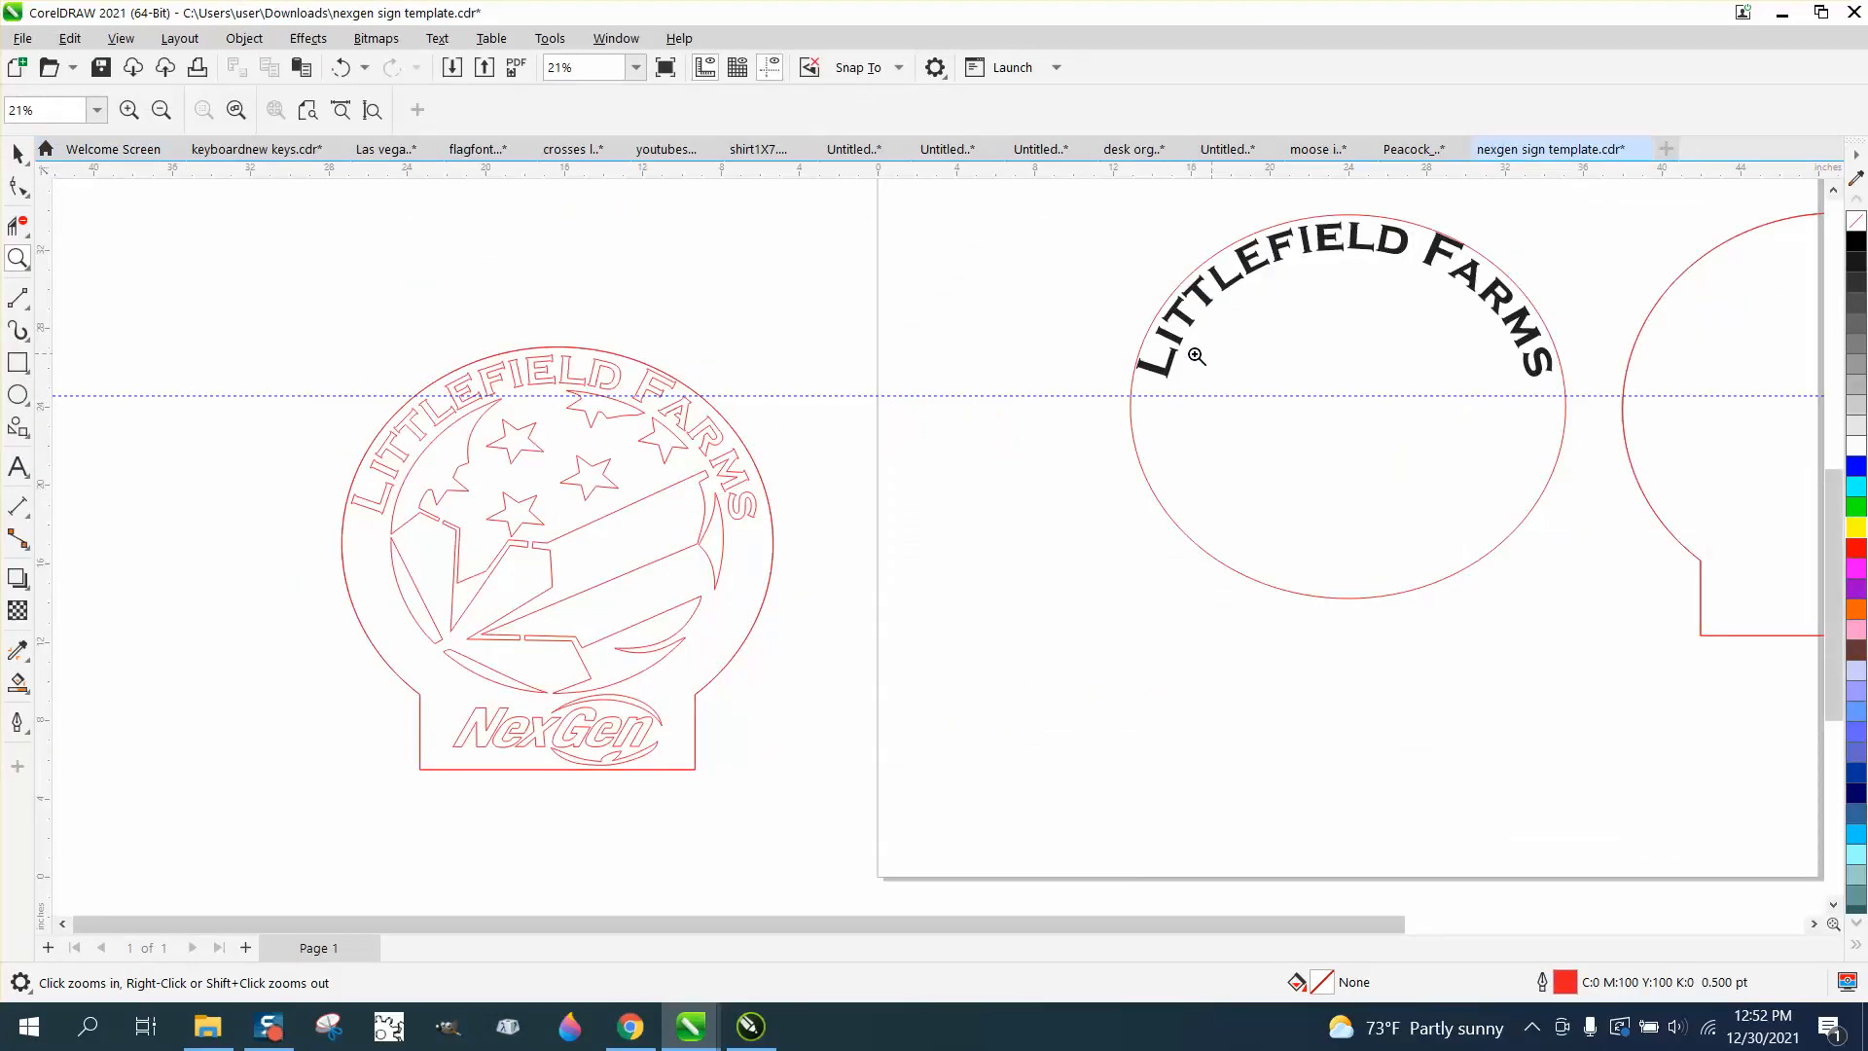
# Break the curved "Littlefield Farms" text apart from the ellipse and move it to the ellipse's left.
pyautogui.click(18, 154)
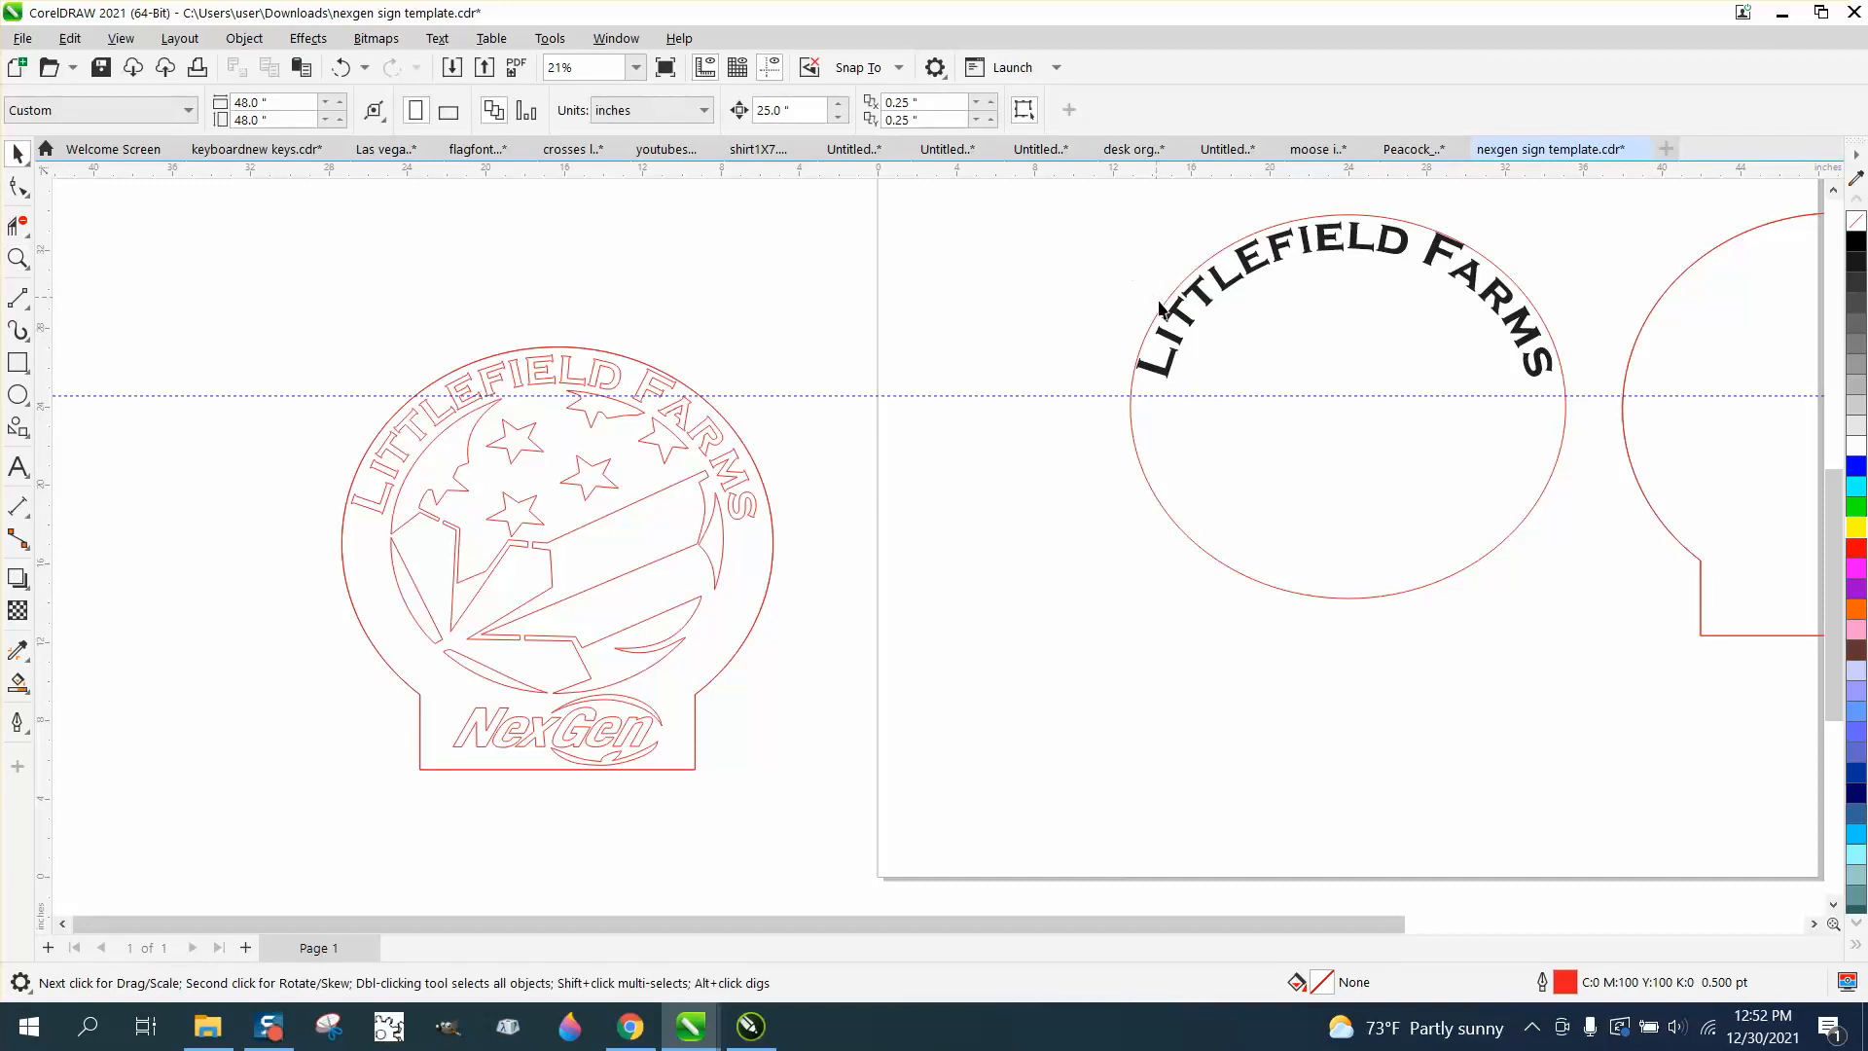
pyautogui.click(1183, 319)
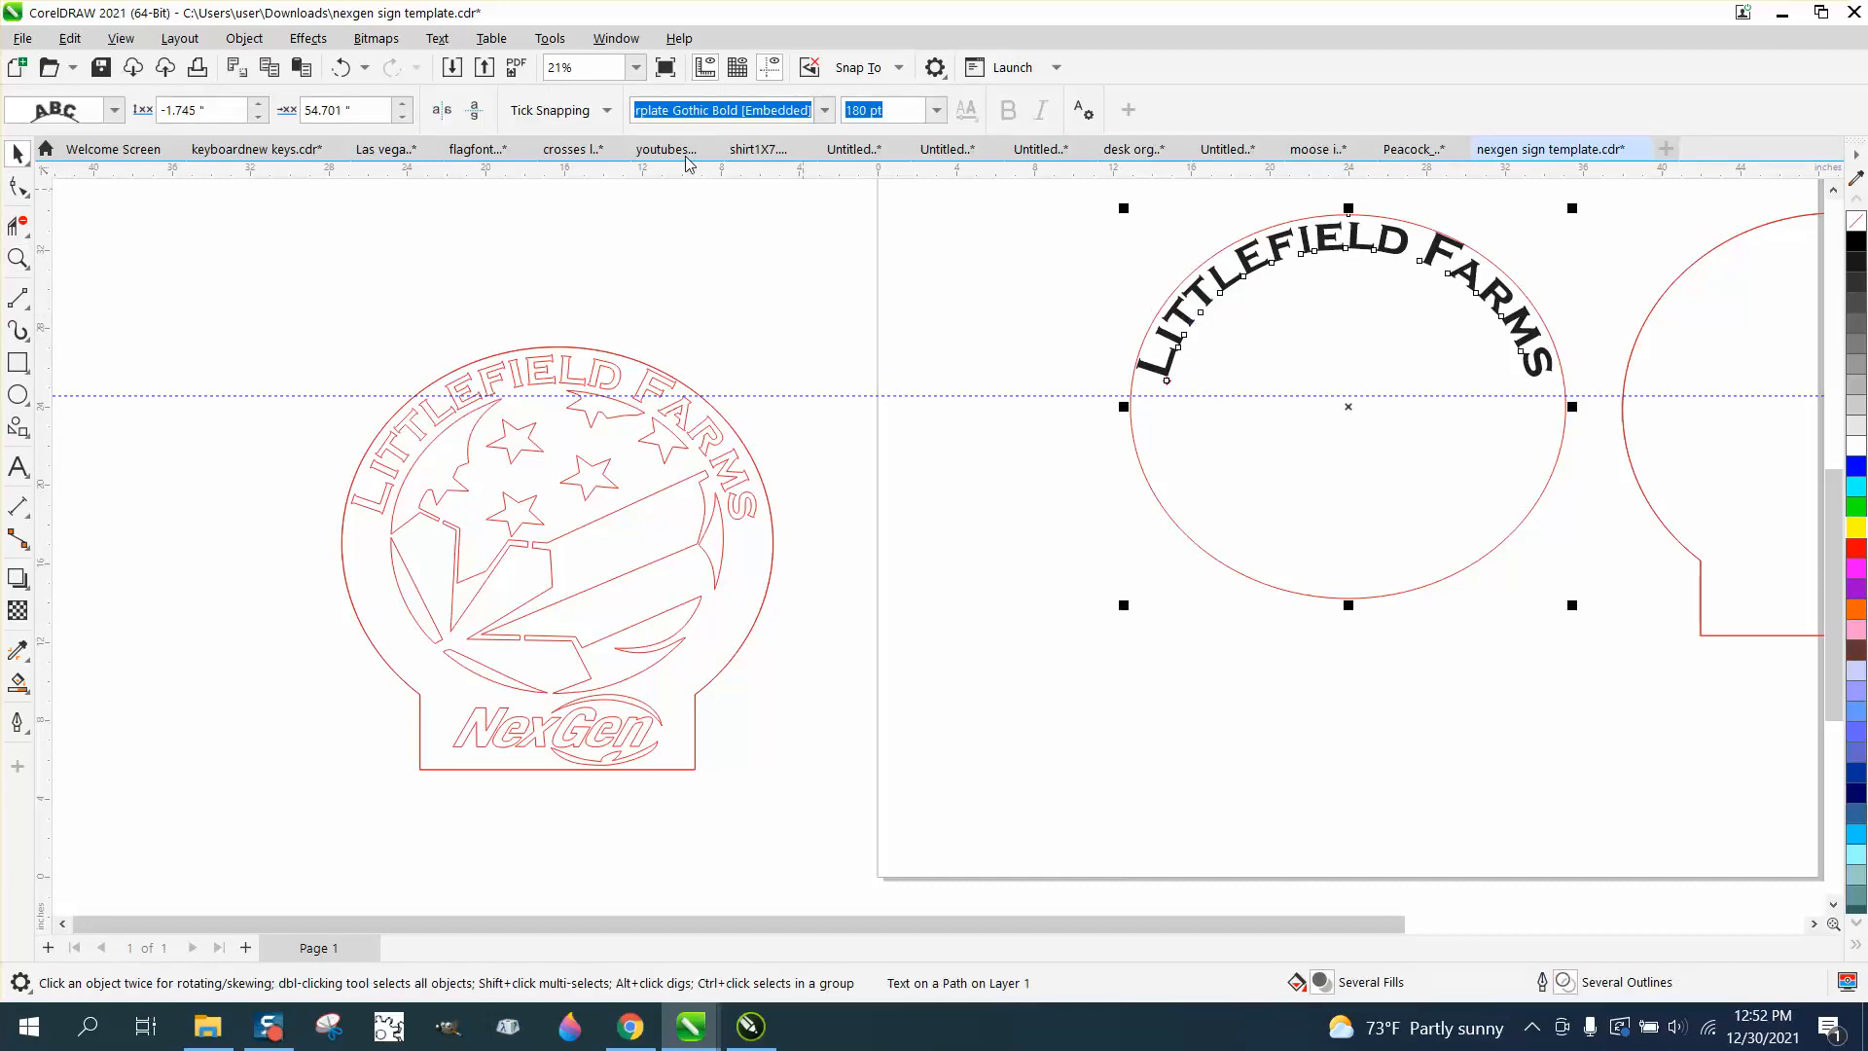
pyautogui.click(437, 39)
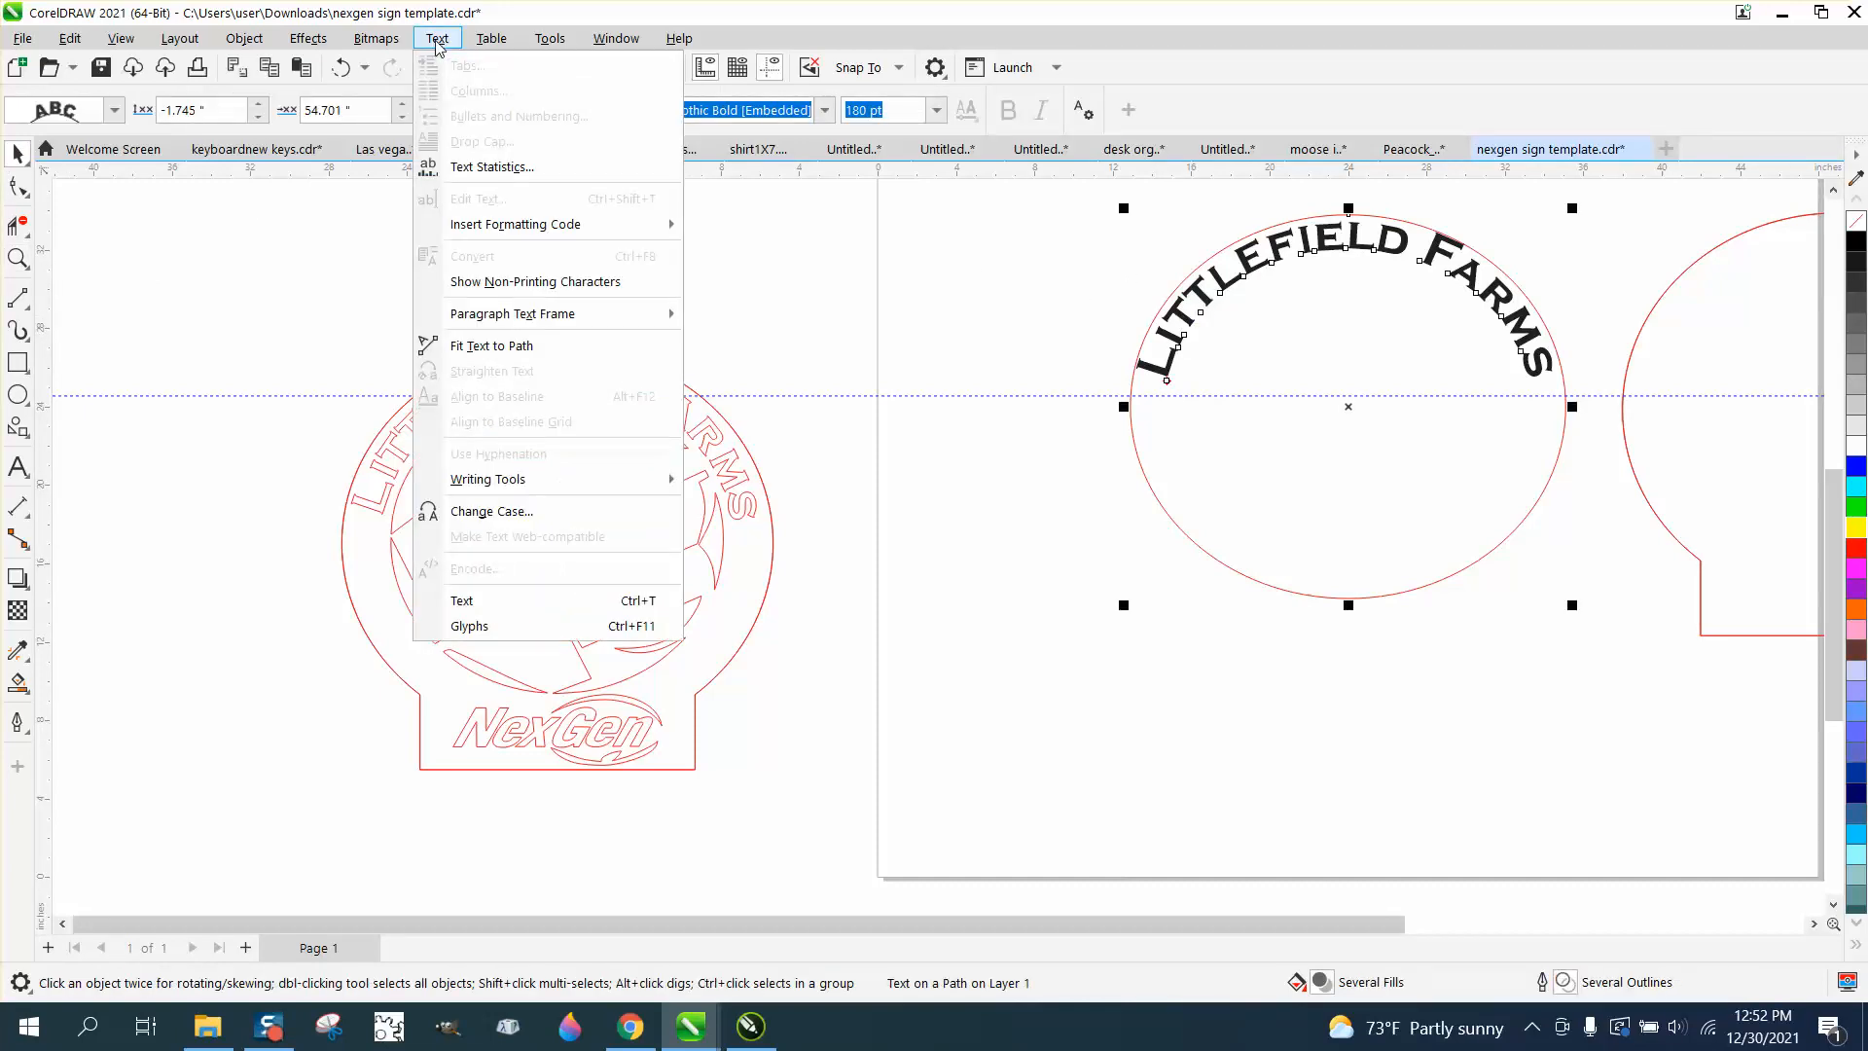
pyautogui.click(244, 39)
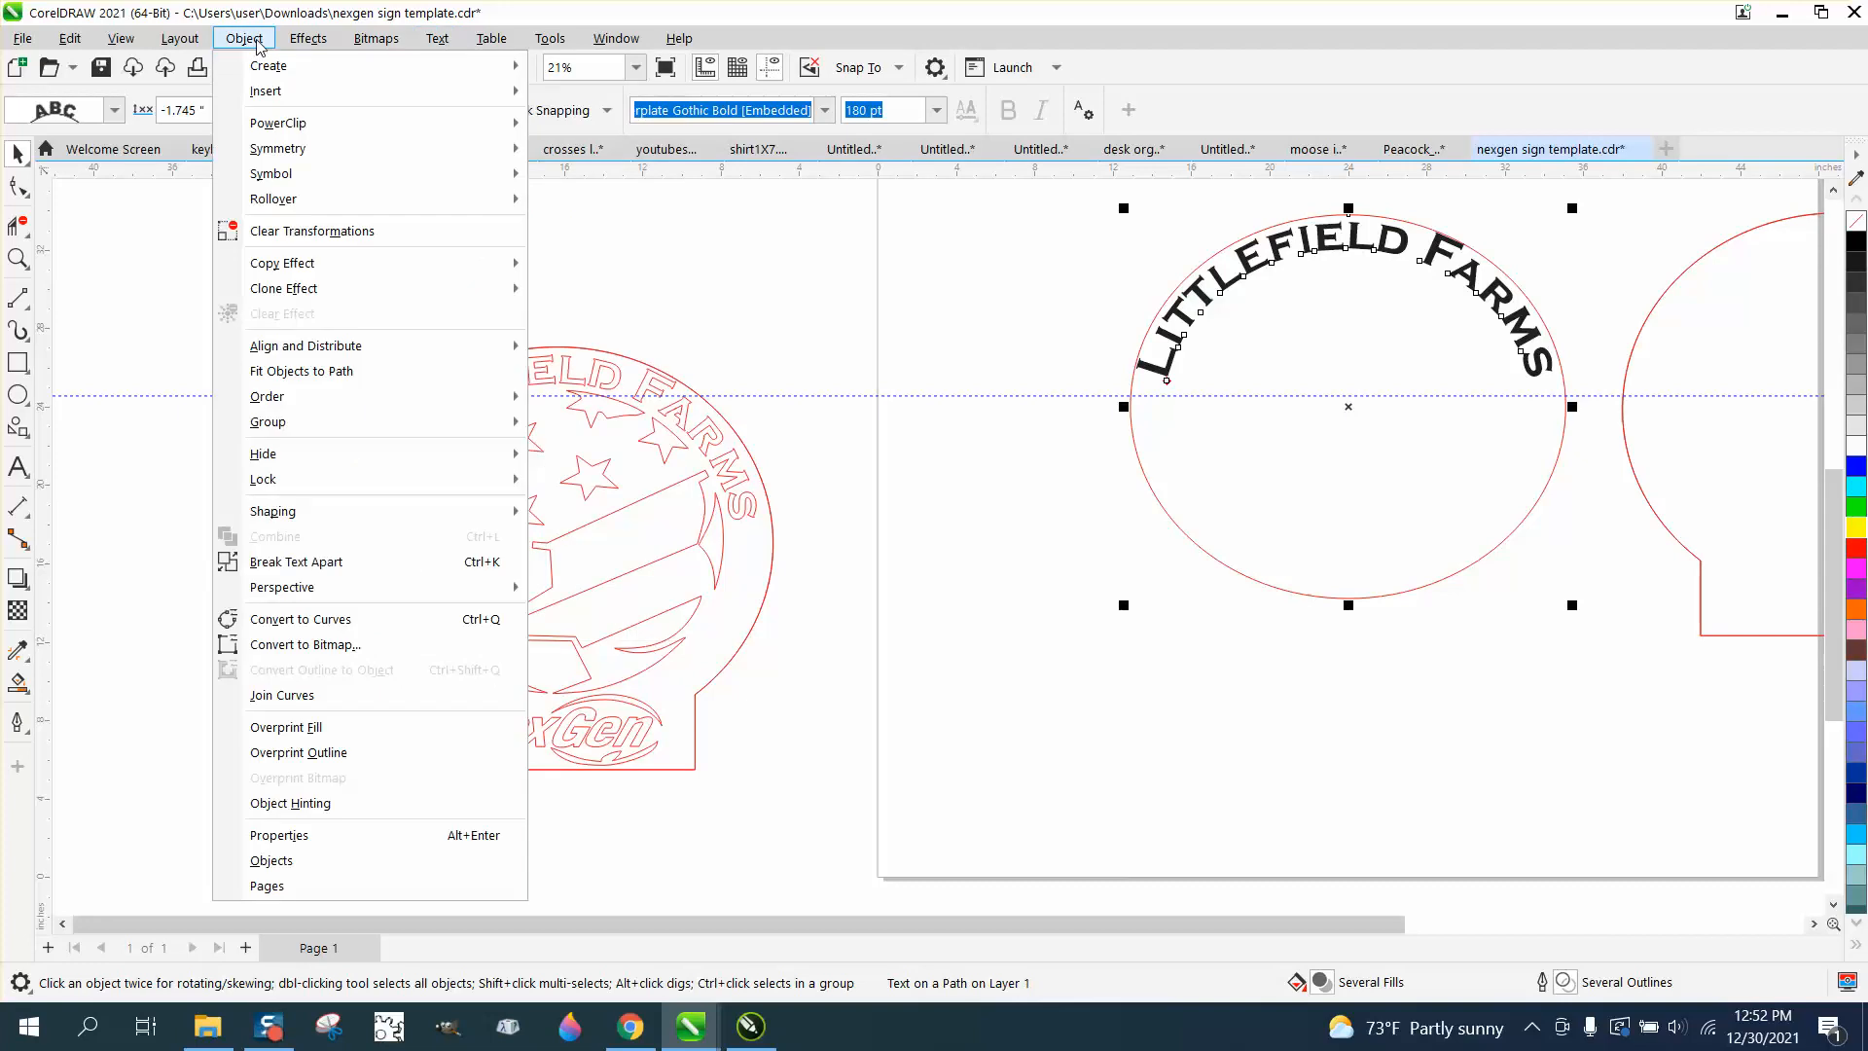
pyautogui.click(352, 561)
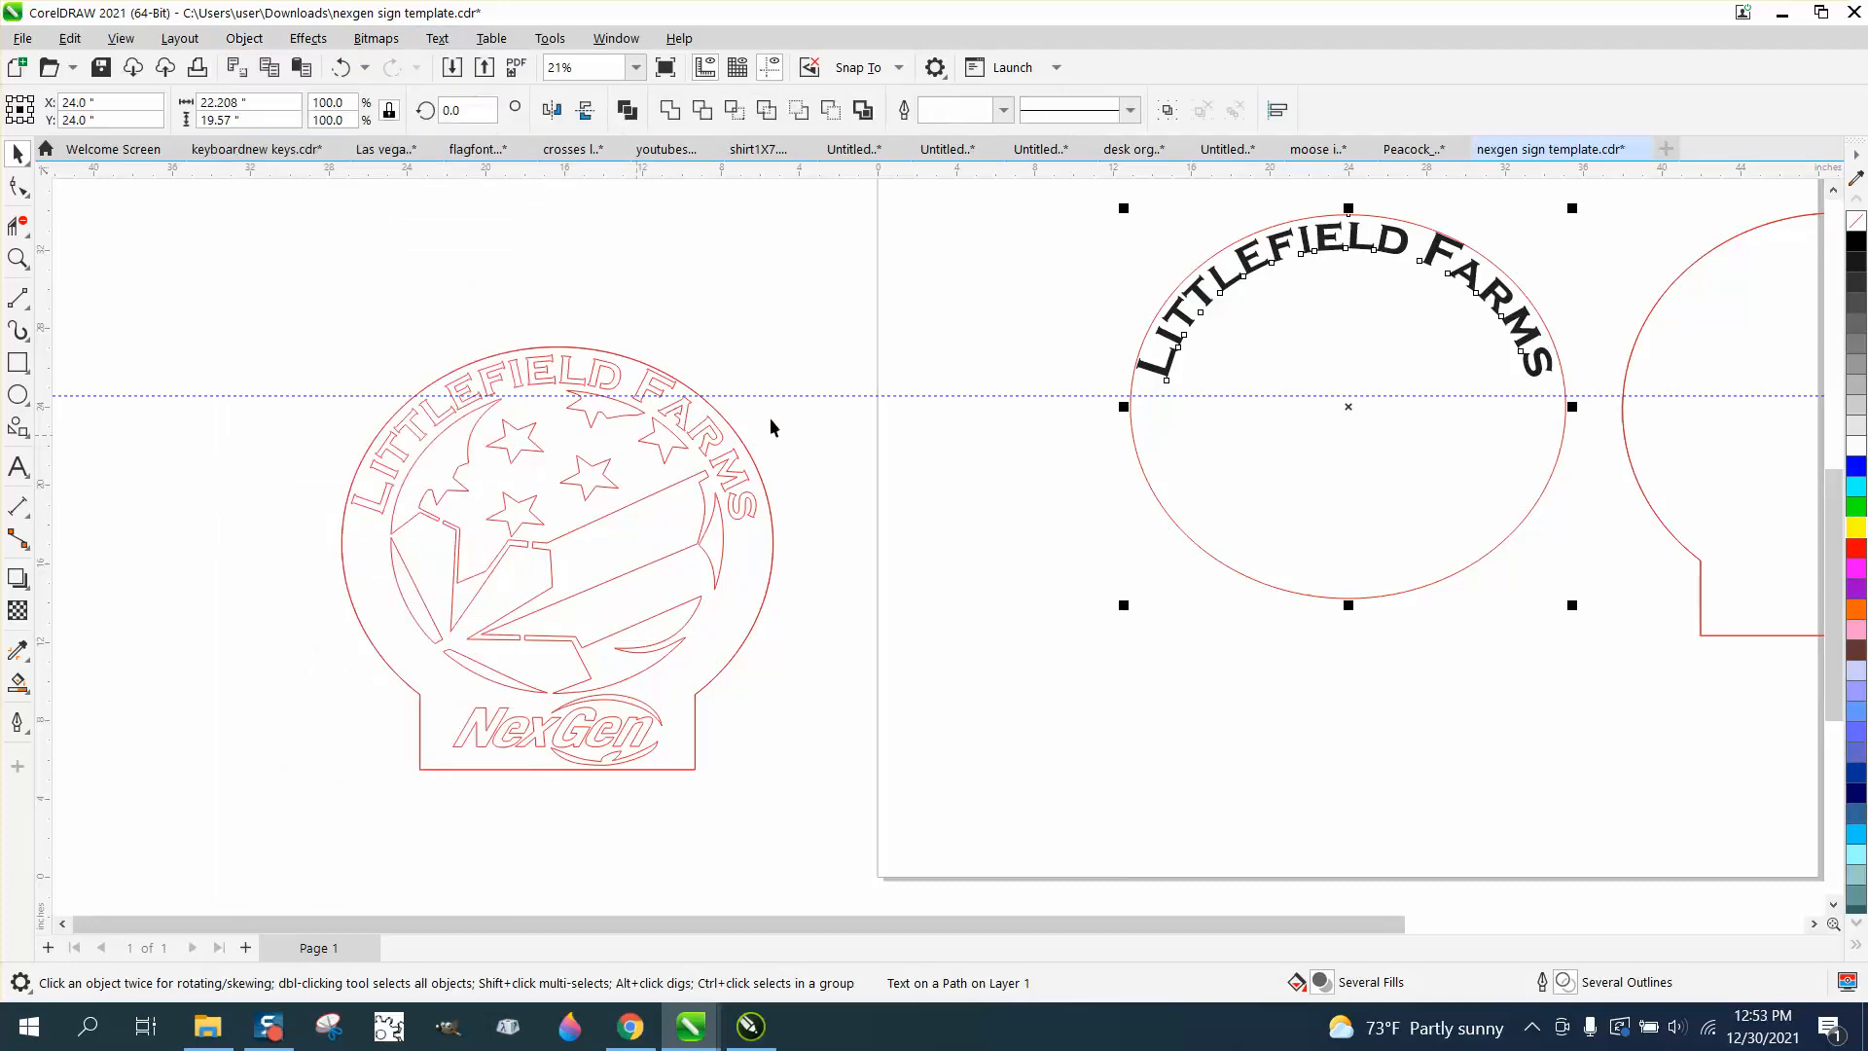
pyautogui.click(1187, 330)
pyautogui.moveTo(1189, 326); pyautogui.dragTo(892, 318)
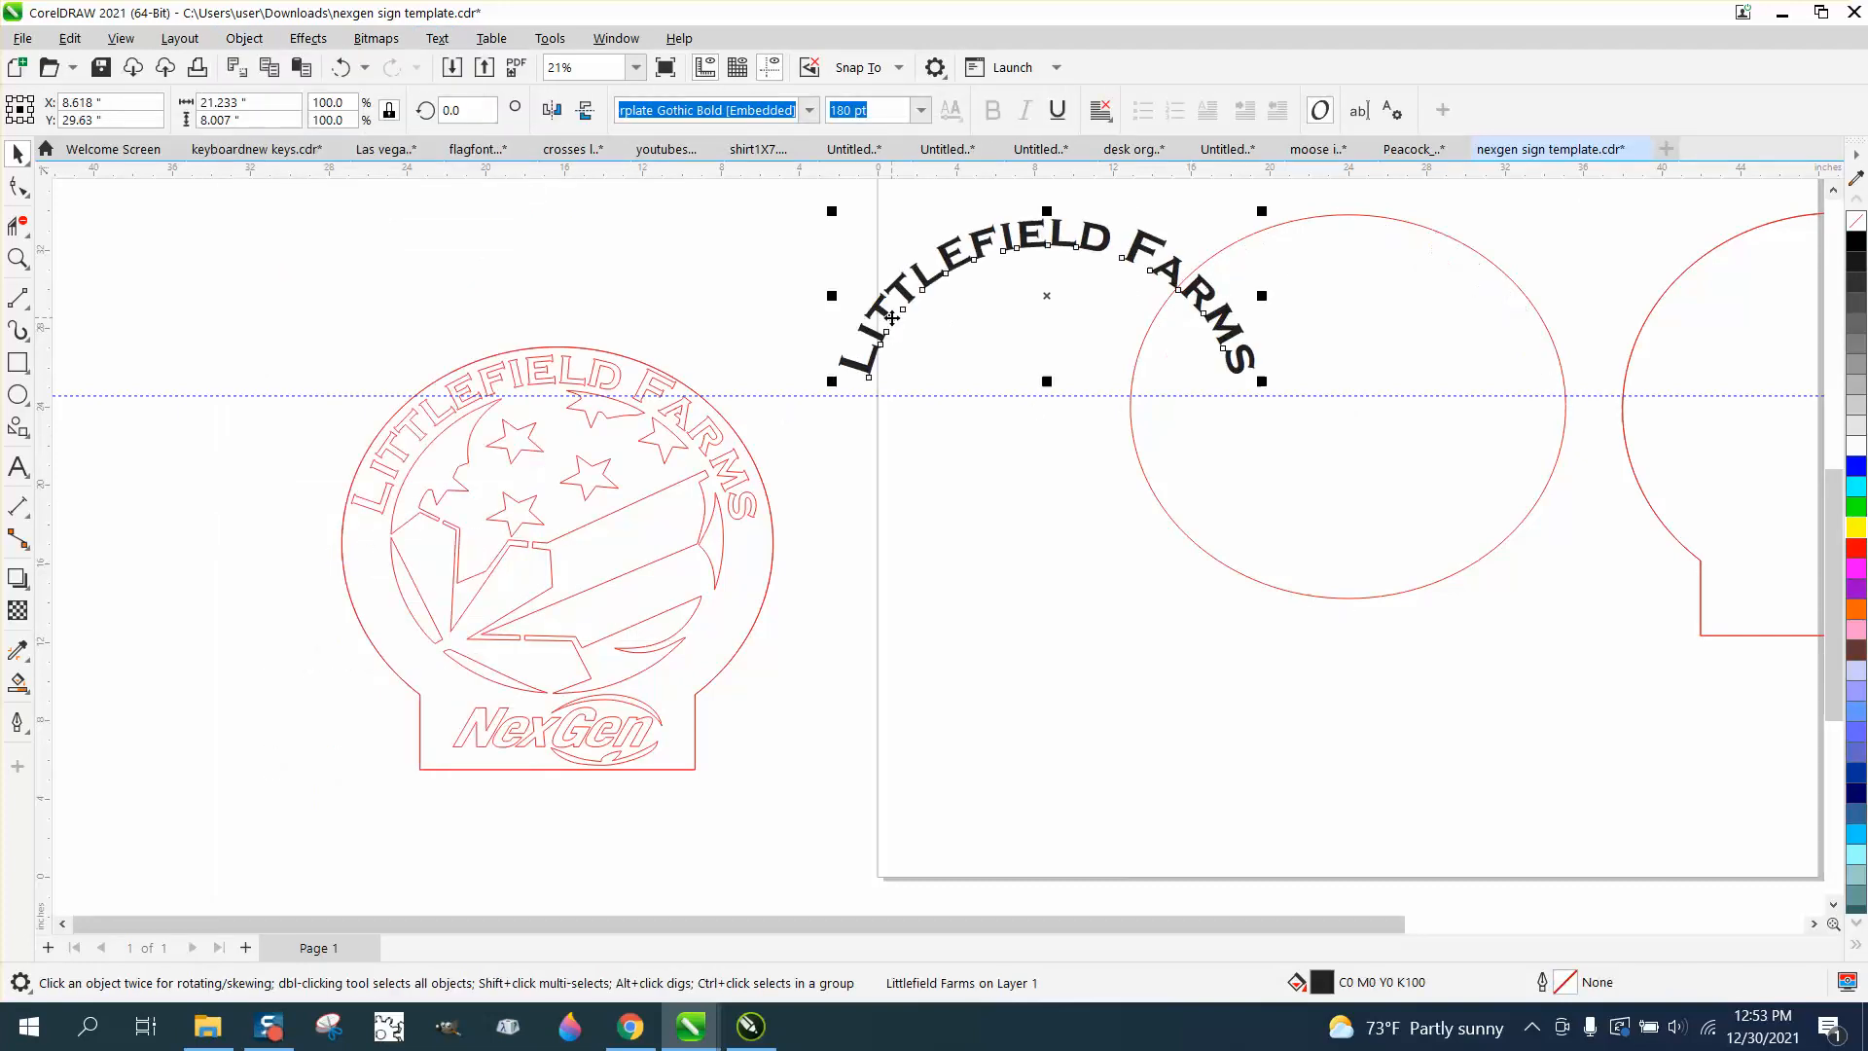
# Straighten the "Littlefield Farms" text and place it between the finished sign and the ellipse, above their centers.
pyautogui.click(438, 39)
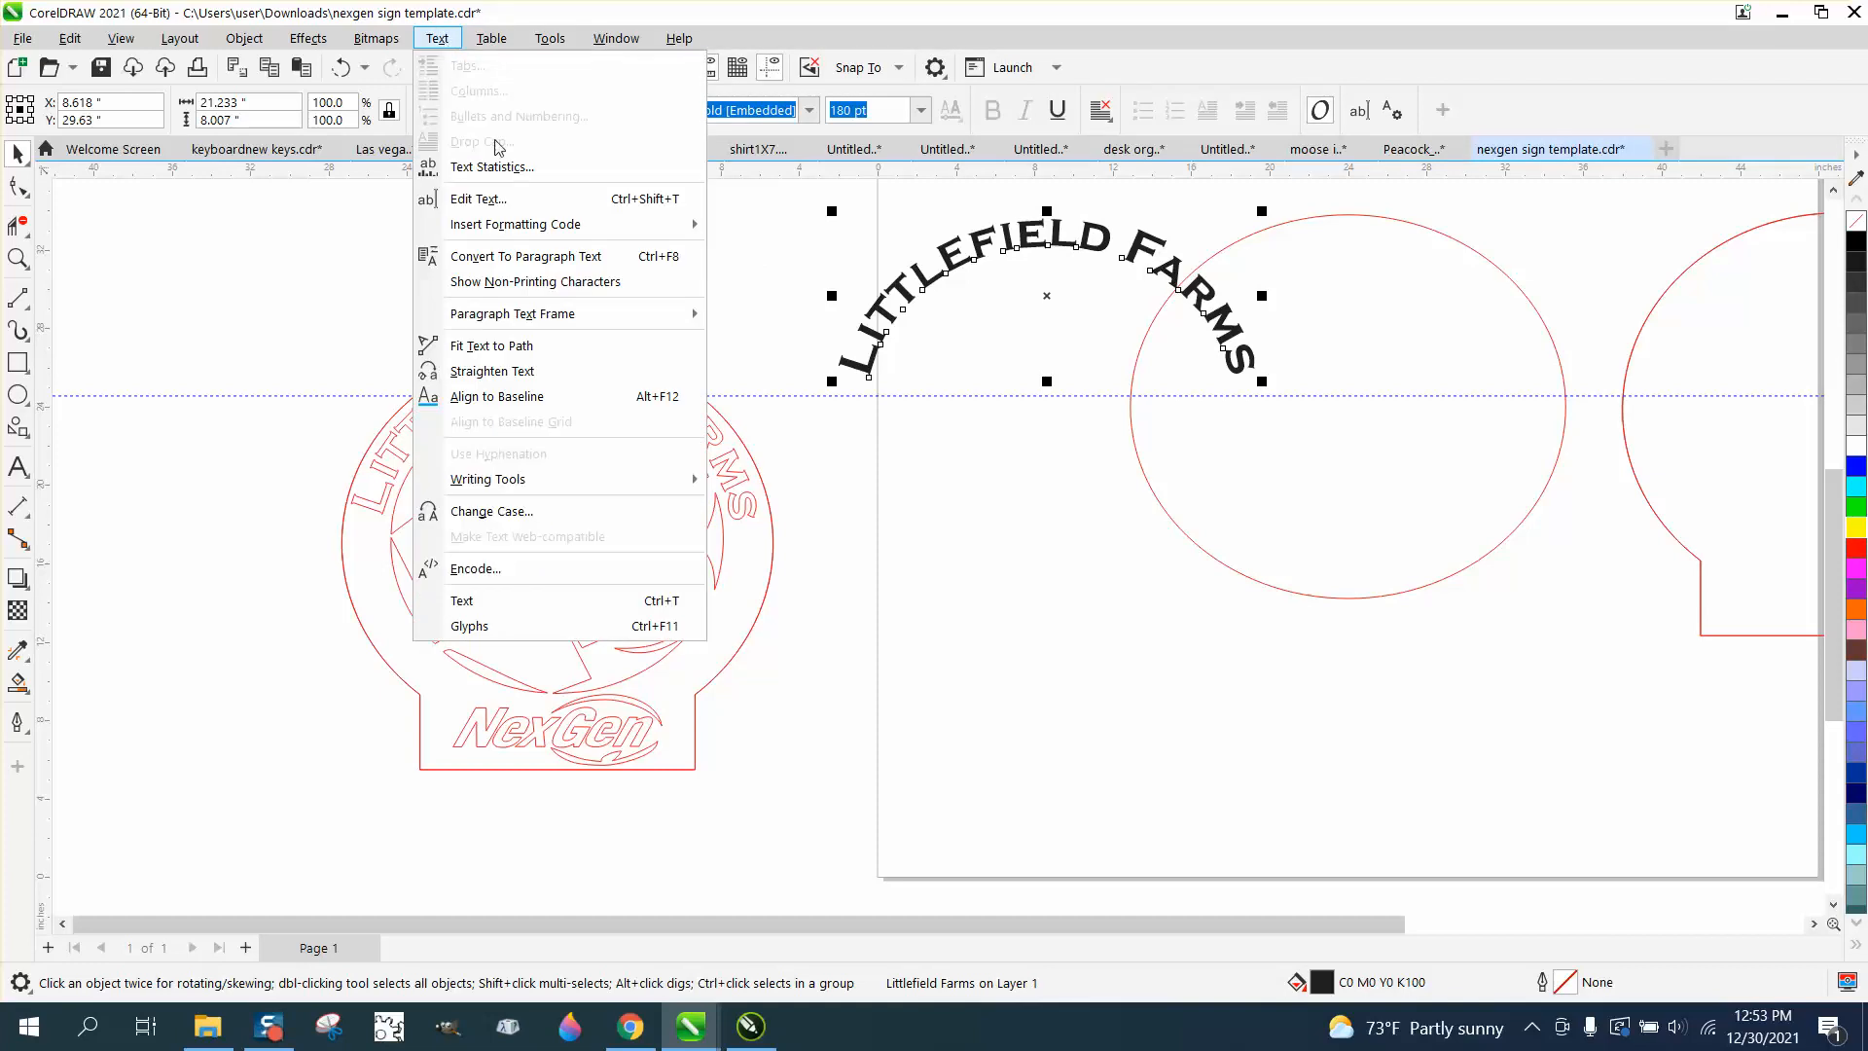
pyautogui.click(492, 371)
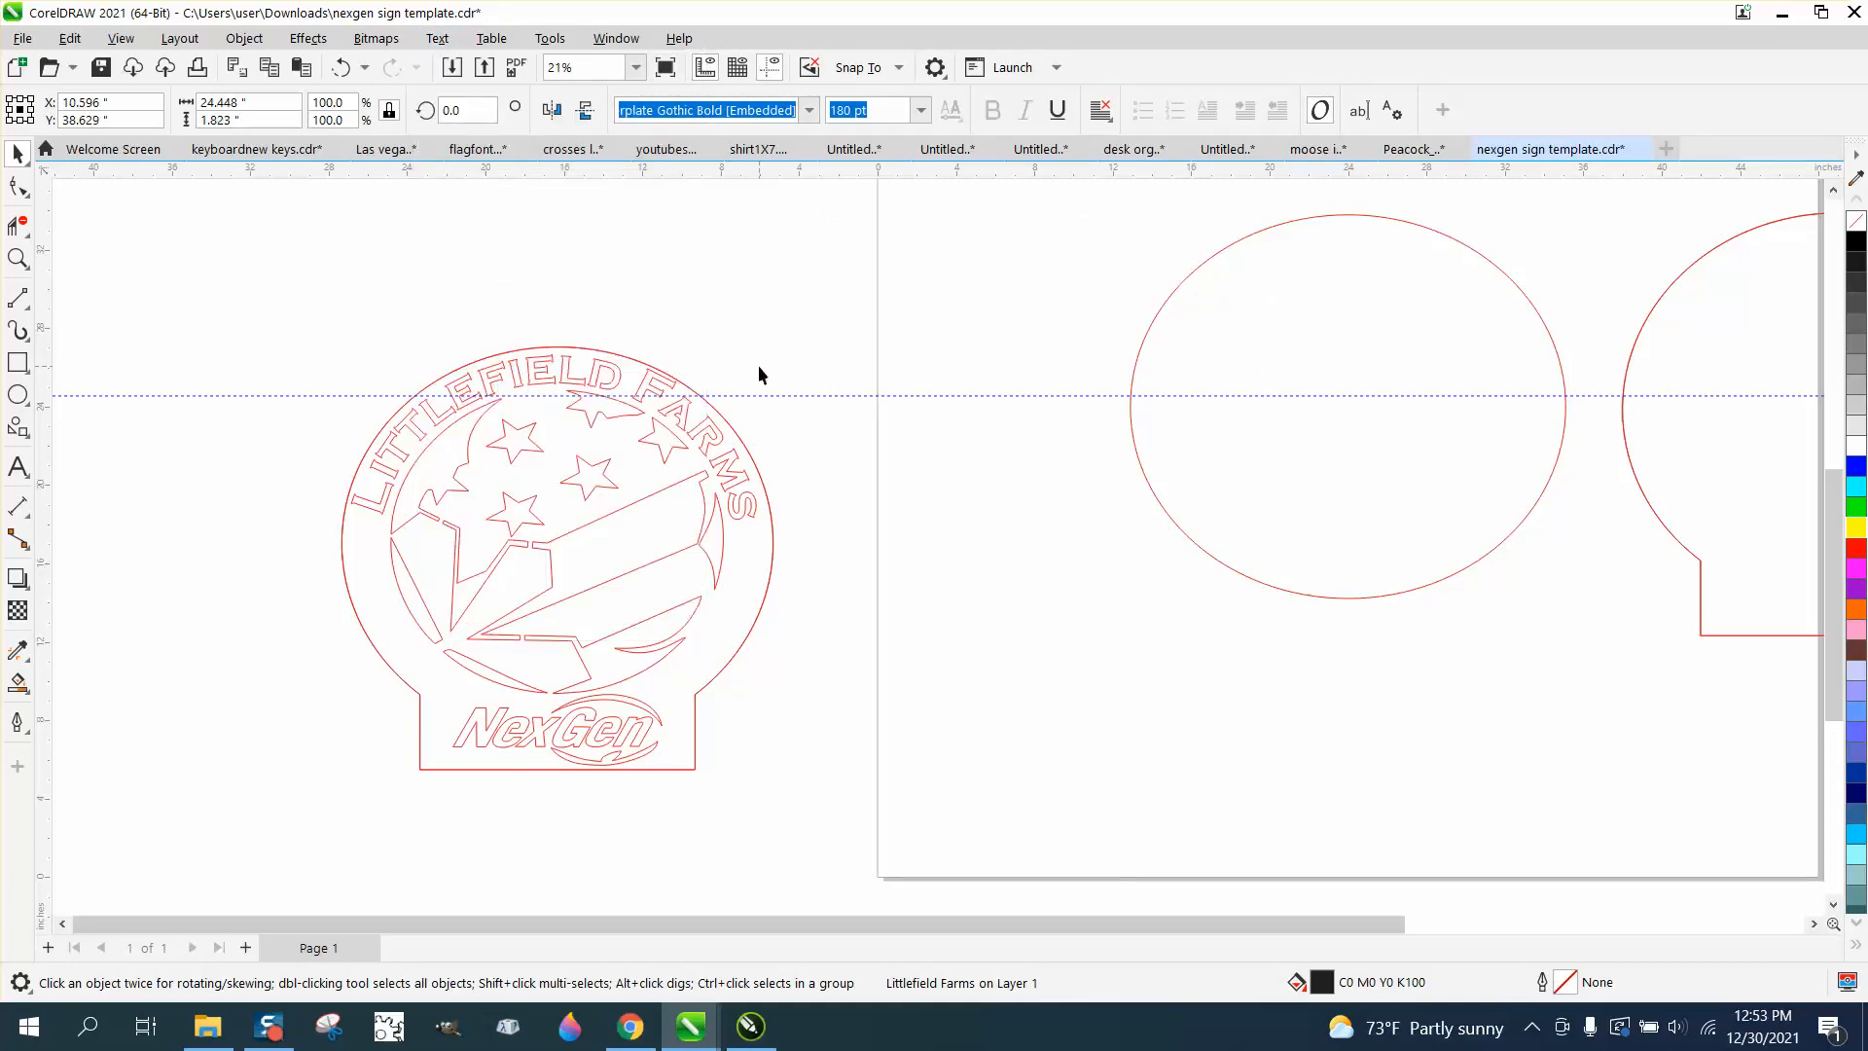
pyautogui.scroll(-2, 759, 375)
pyautogui.moveTo(931, 257); pyautogui.dragTo(839, 321)
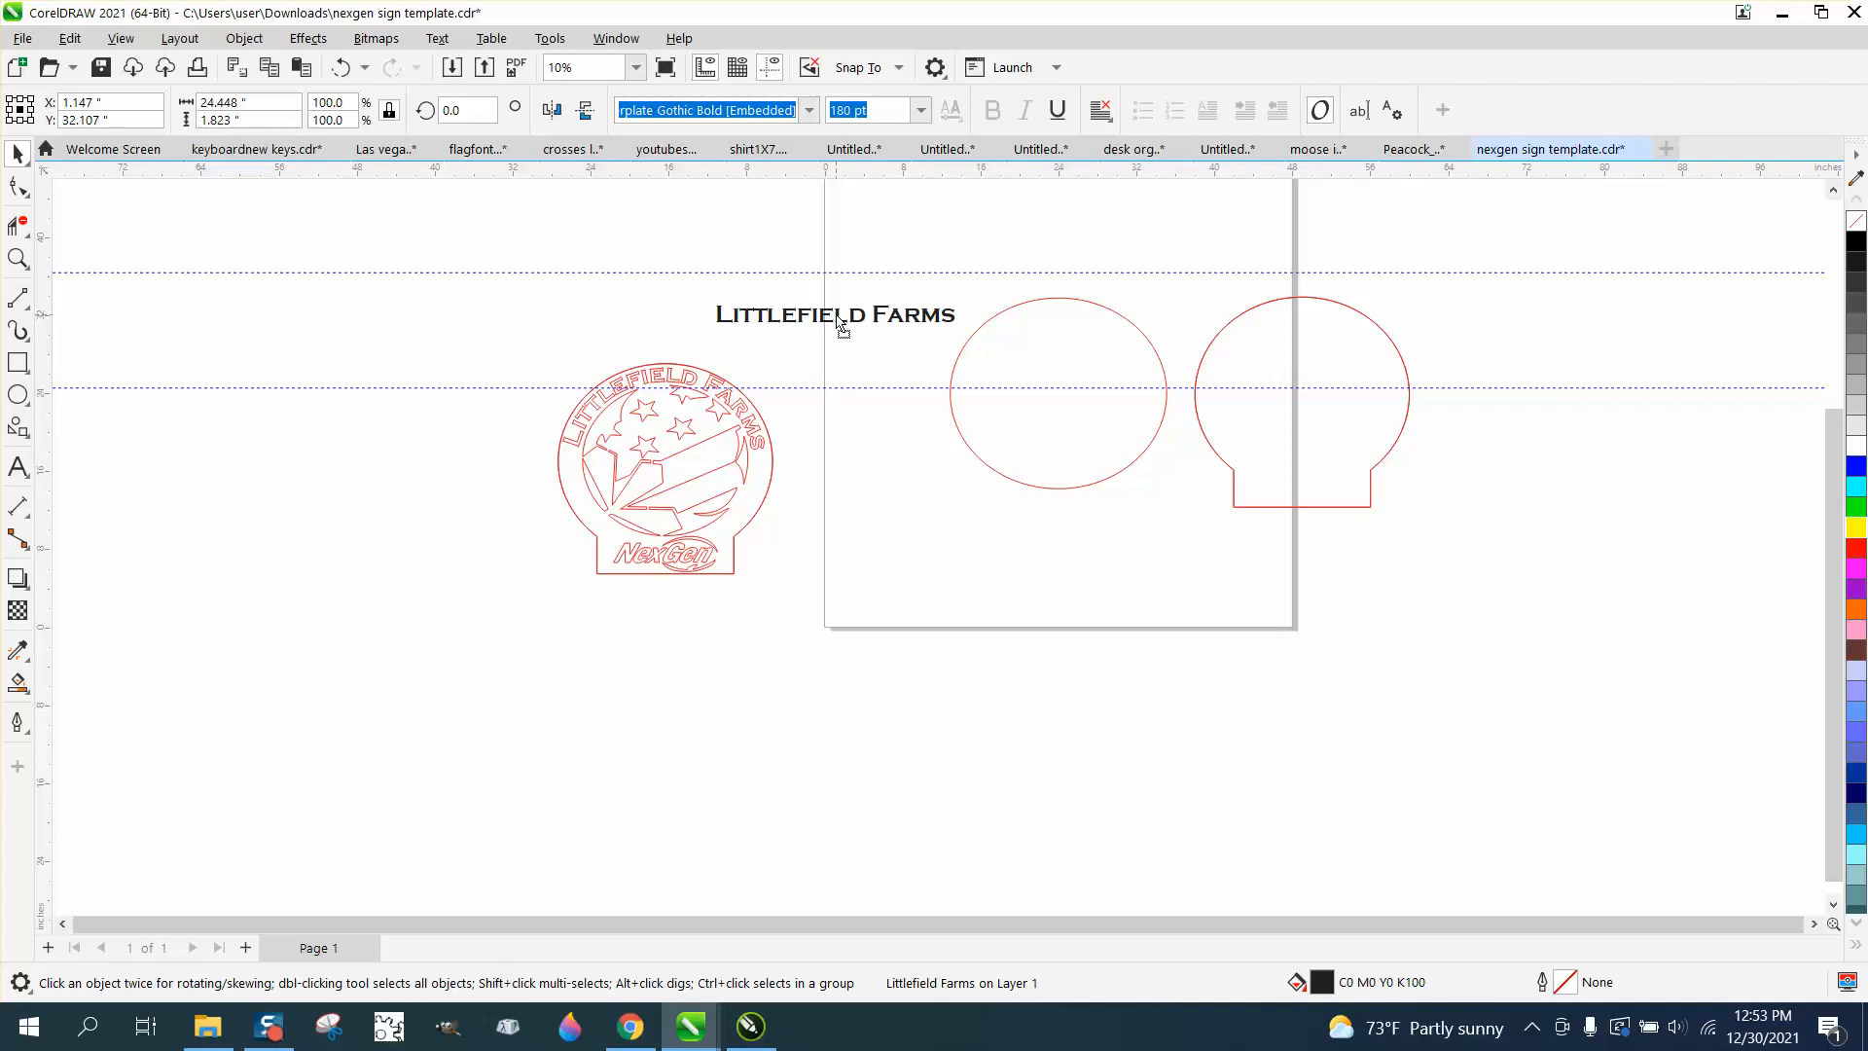
# Change the font of the straightened "Littlefield Farms" text to Arial Black.
pyautogui.click(811, 112)
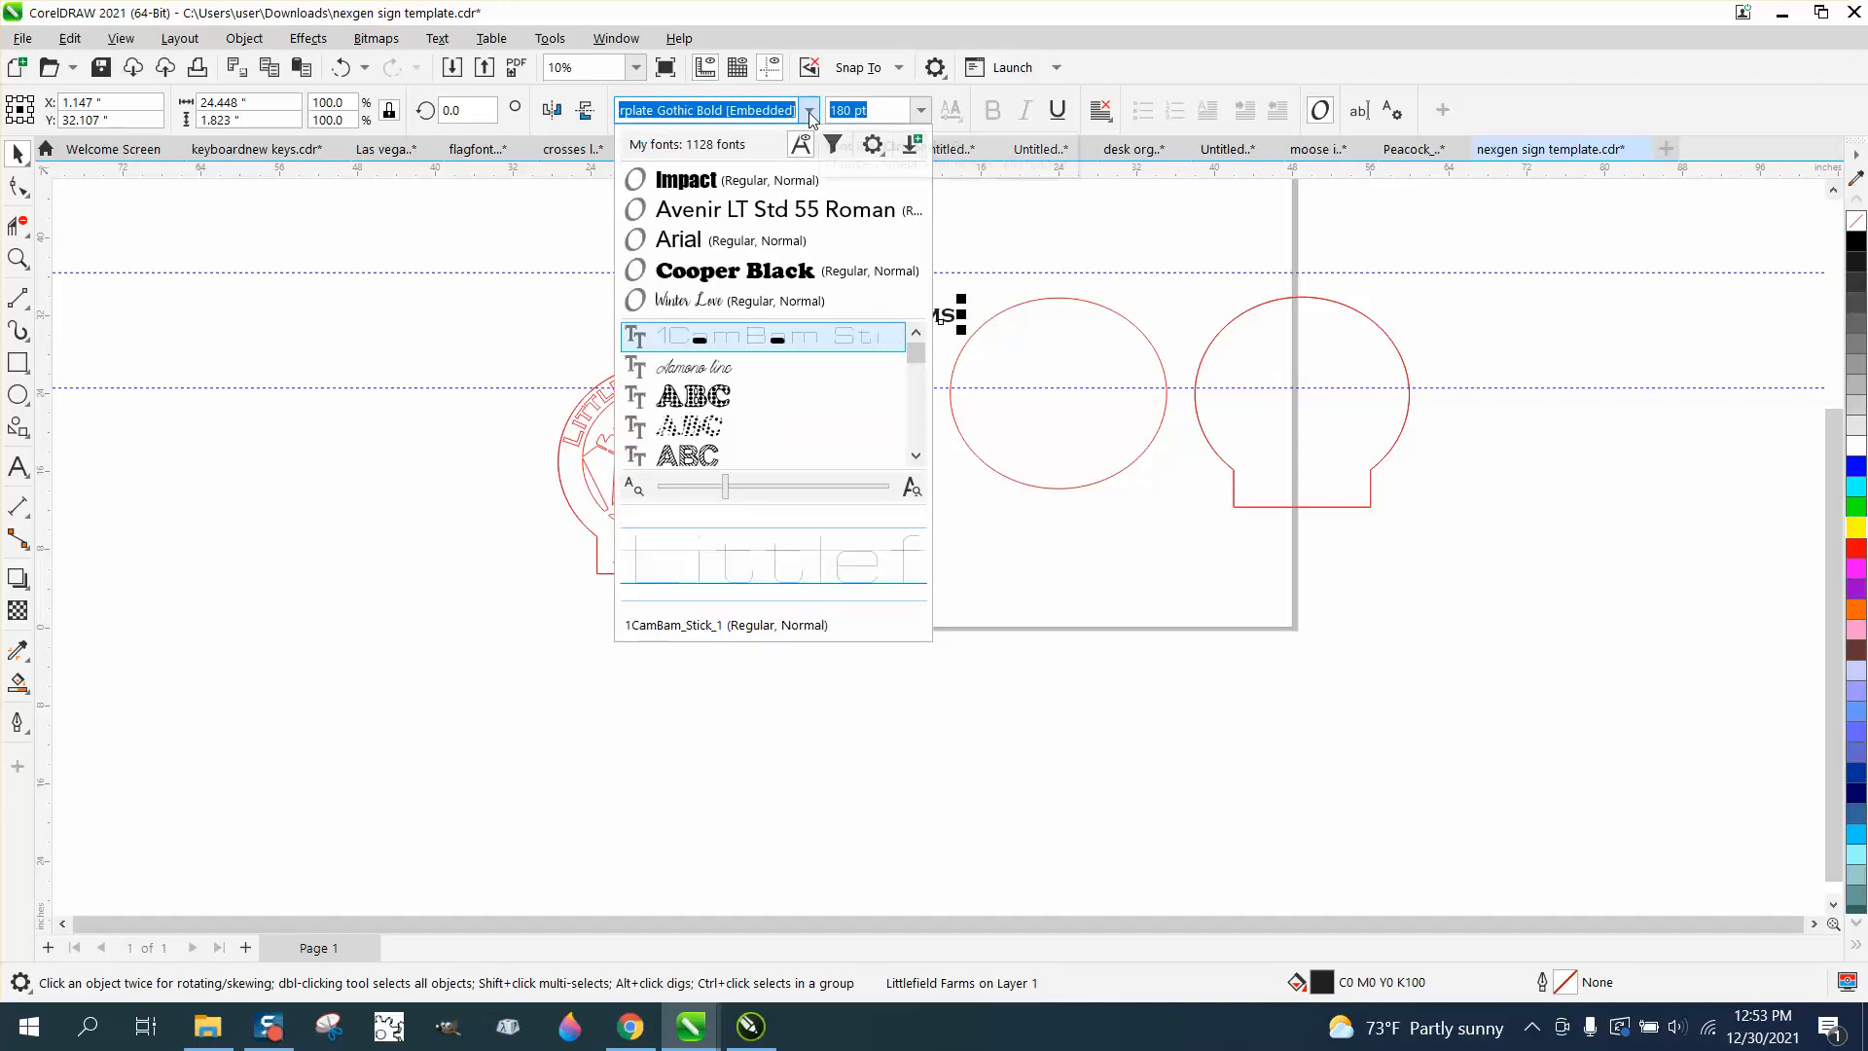
pyautogui.click(686, 241)
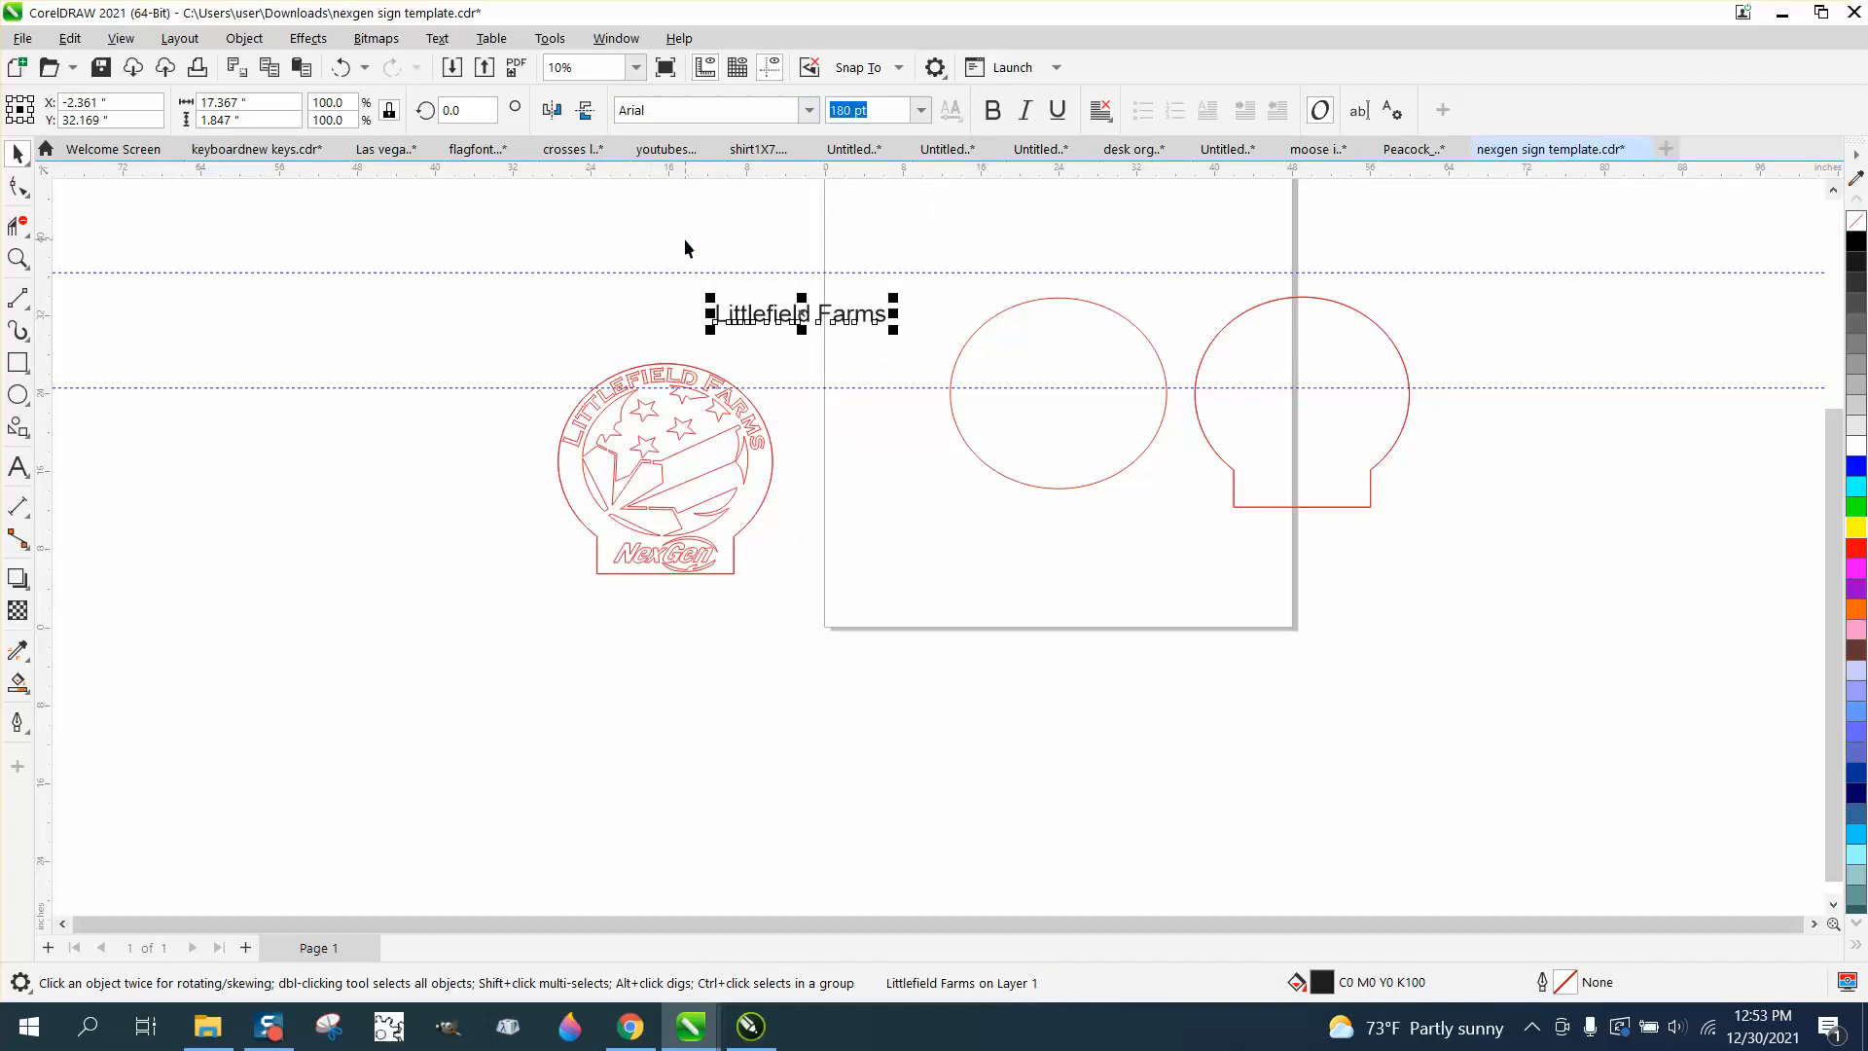
pyautogui.click(809, 111)
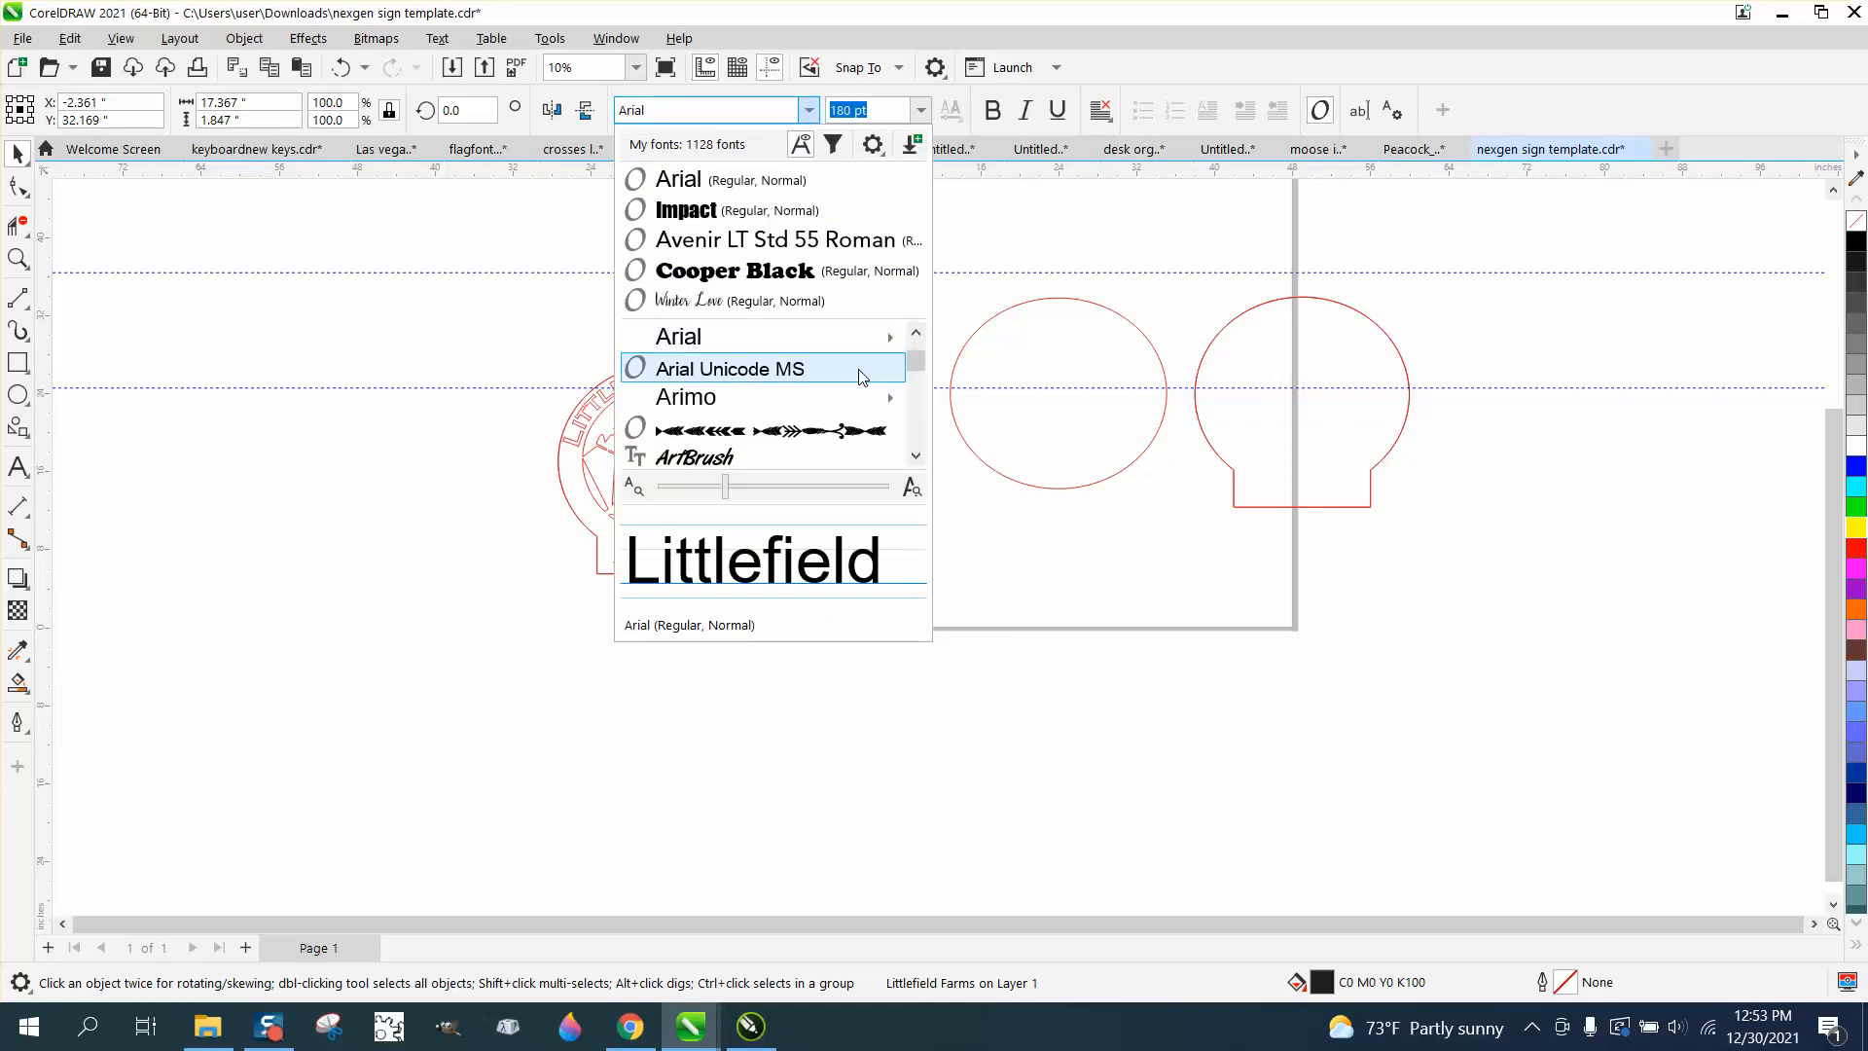
pyautogui.moveTo(891, 347)
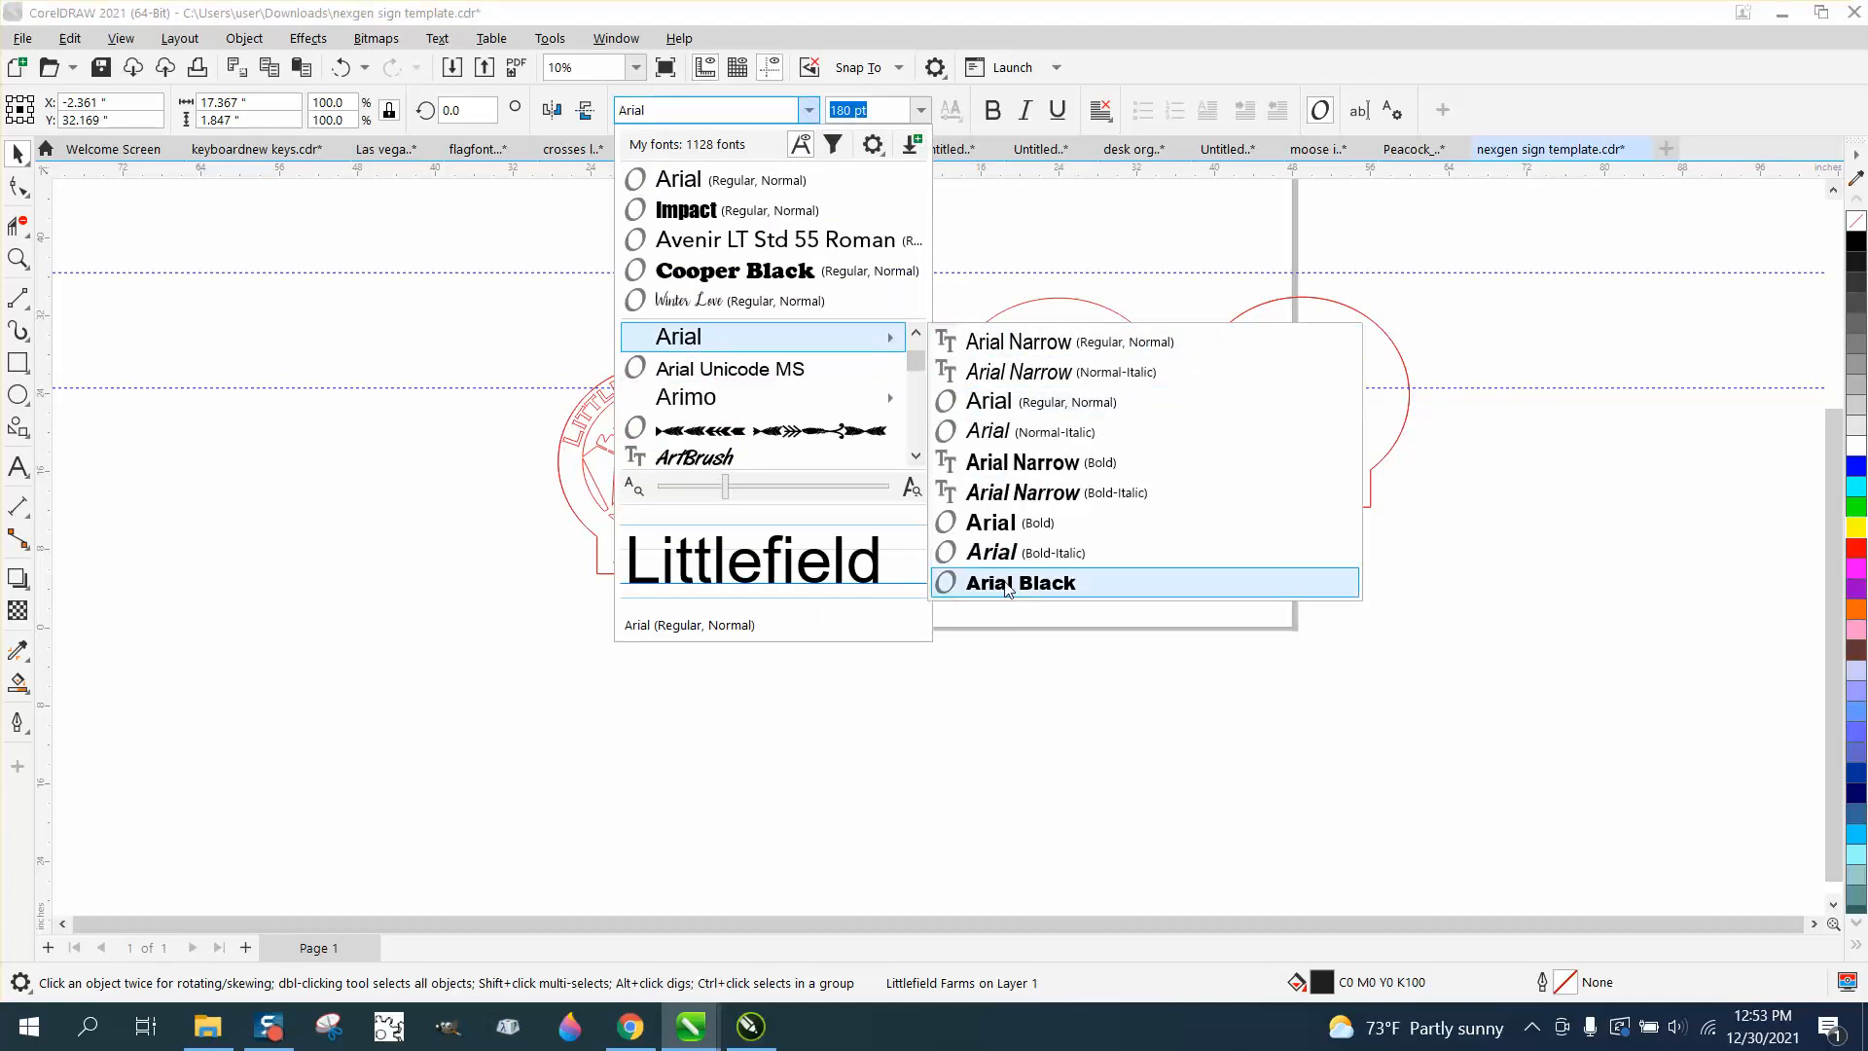
pyautogui.click(1011, 583)
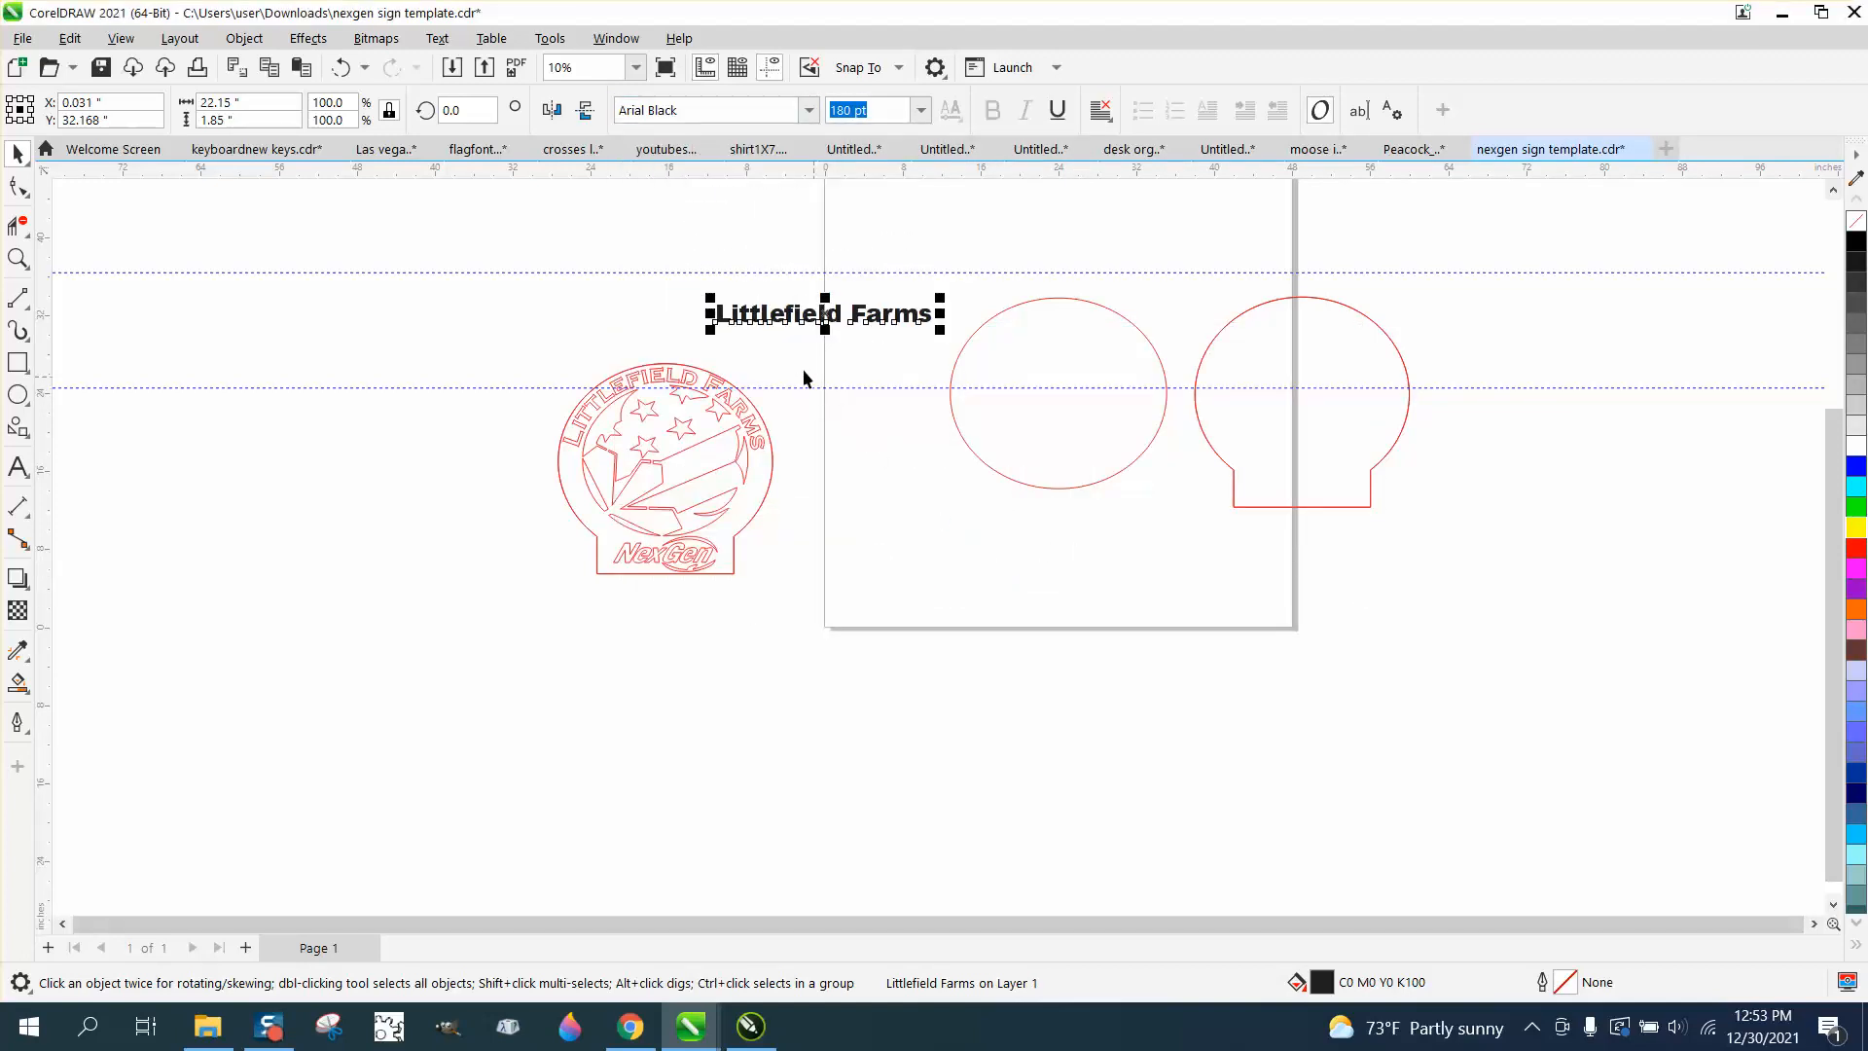
# Convert the "Littlefield Farms" text to uppercase.
pyautogui.click(436, 38)
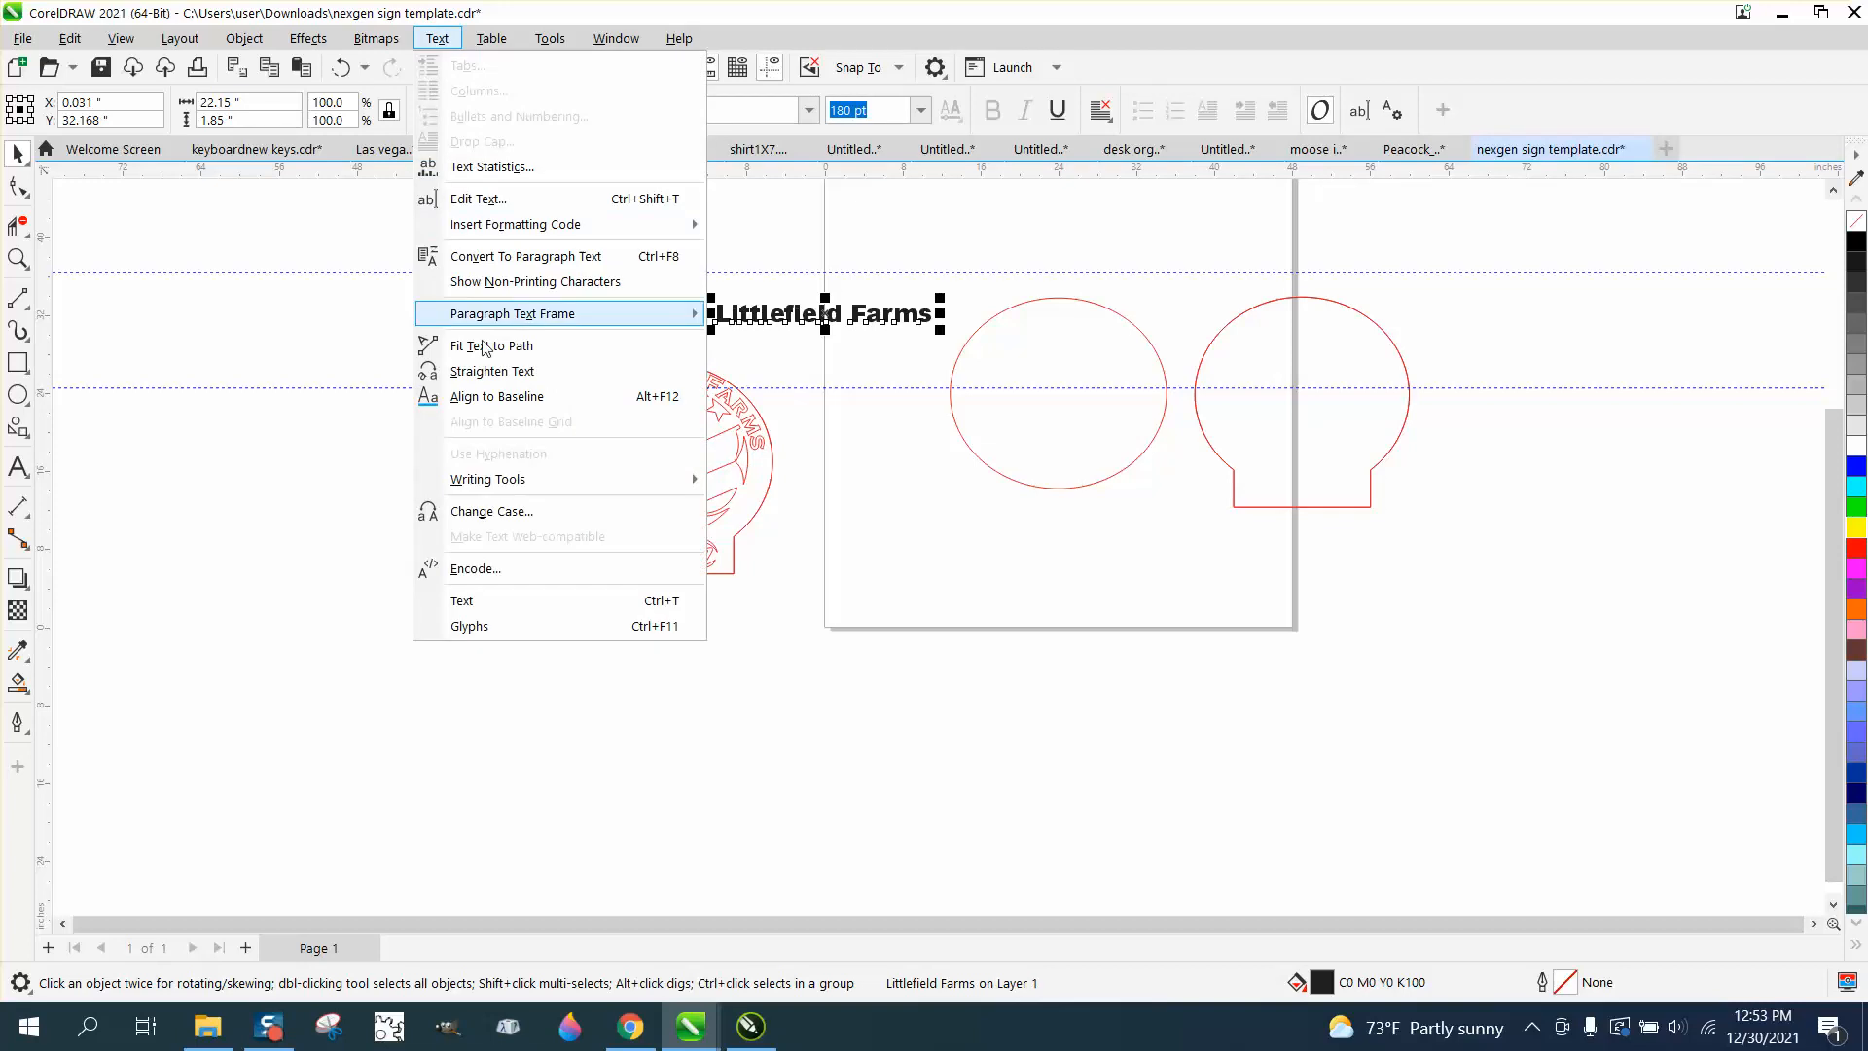
pyautogui.click(491, 512)
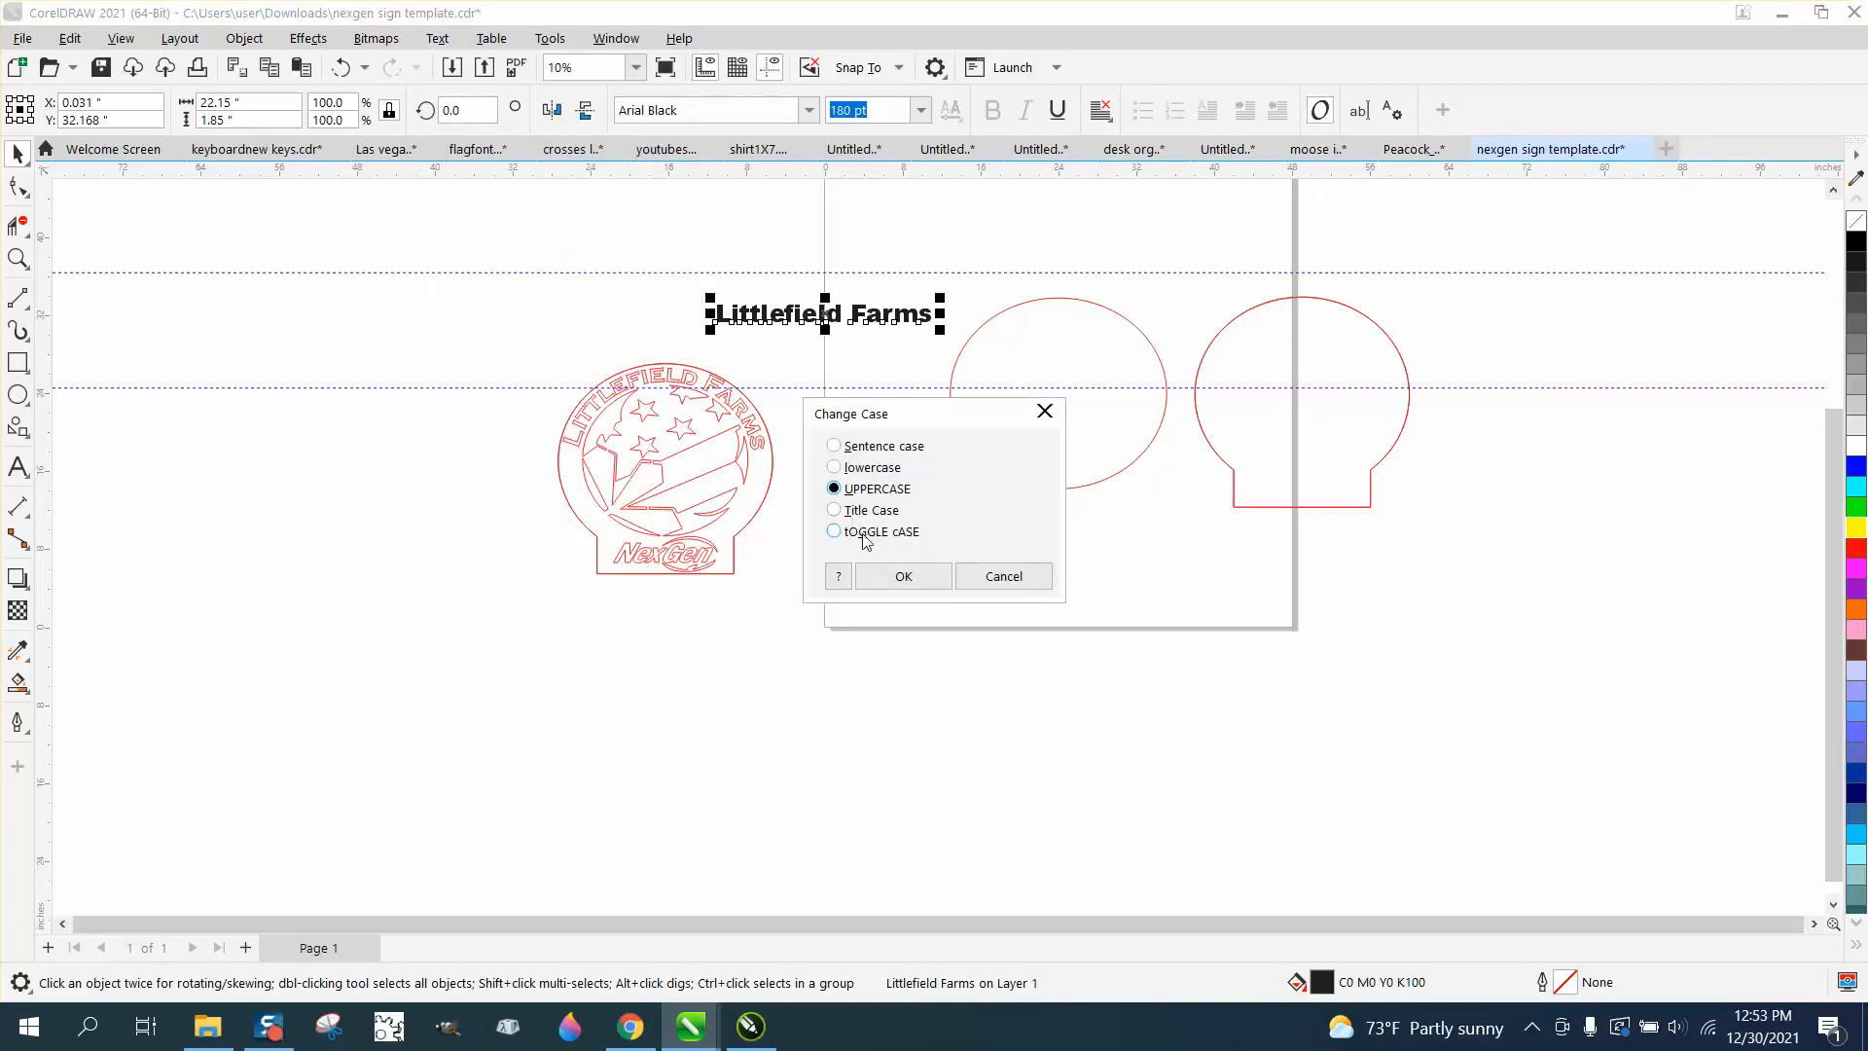
pyautogui.click(903, 577)
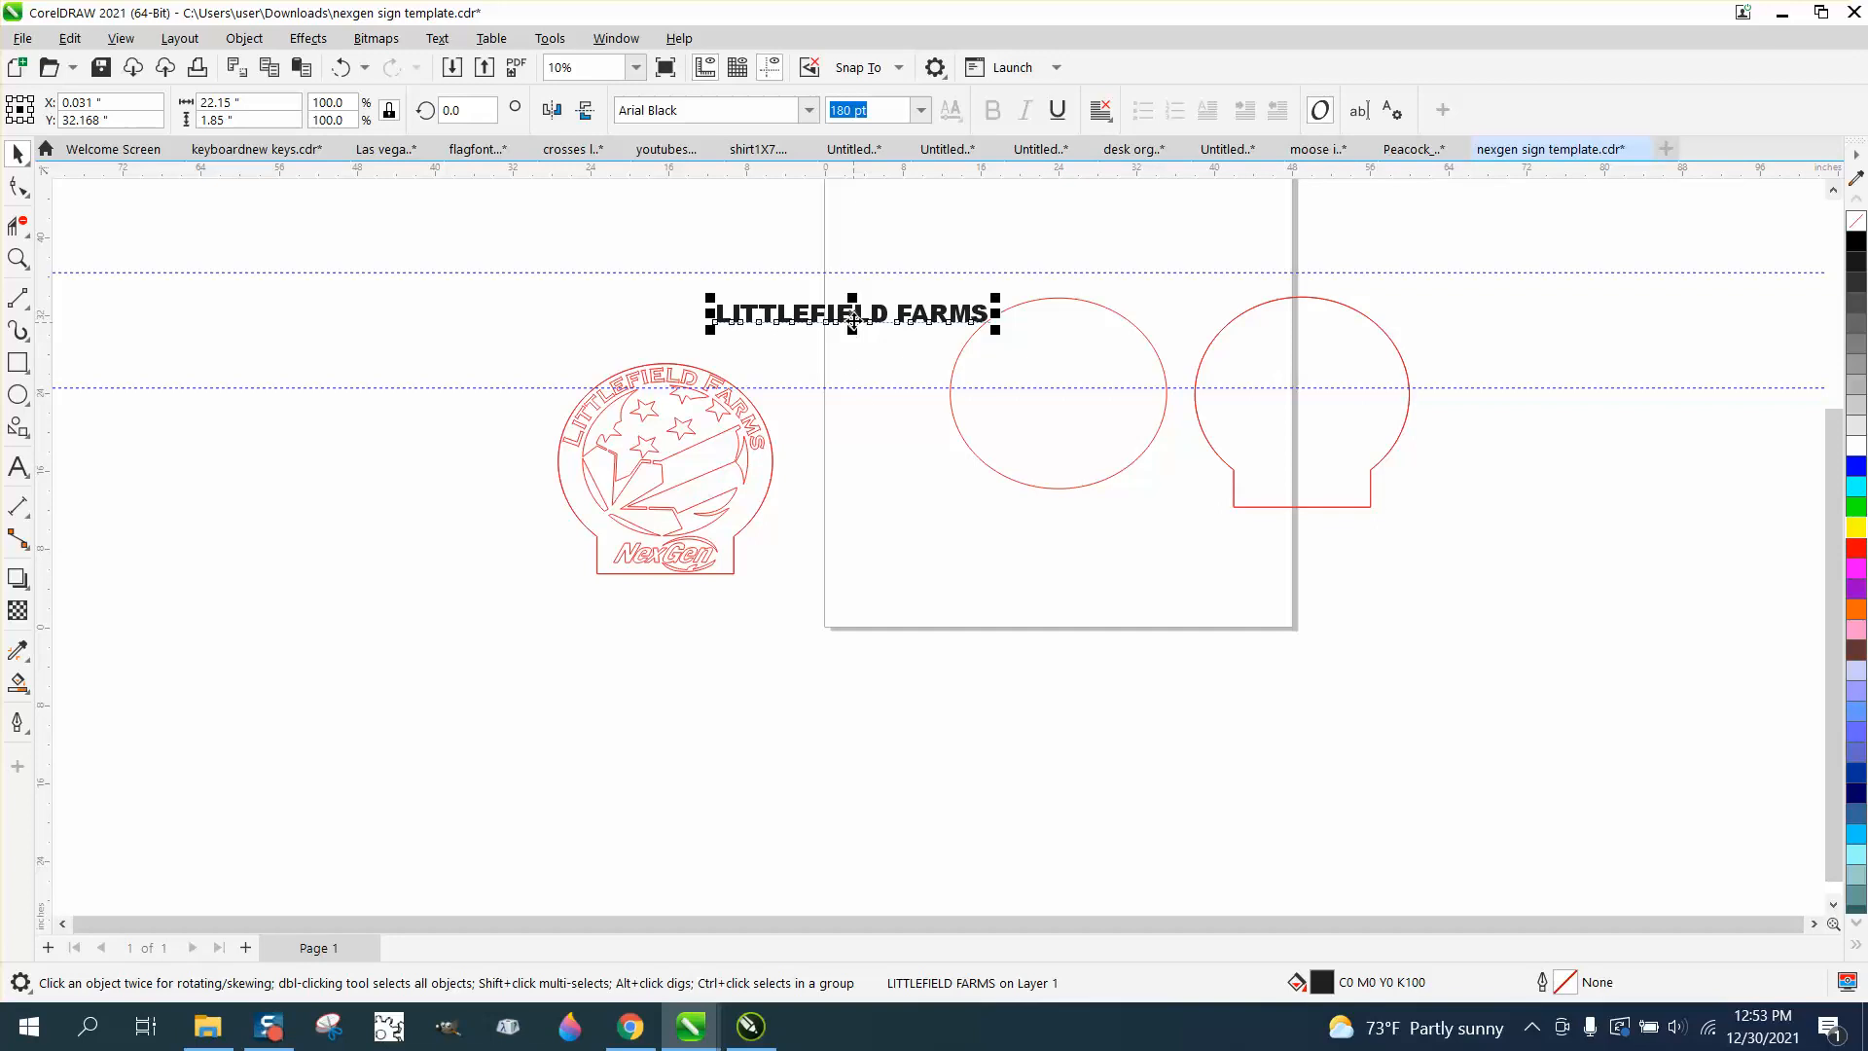
# Move the "LITTLEFIELD FARMS" text to just above the empty ellipse and inspect its lettering up close.
pyautogui.moveTo(852, 321); pyautogui.dragTo(1019, 290)
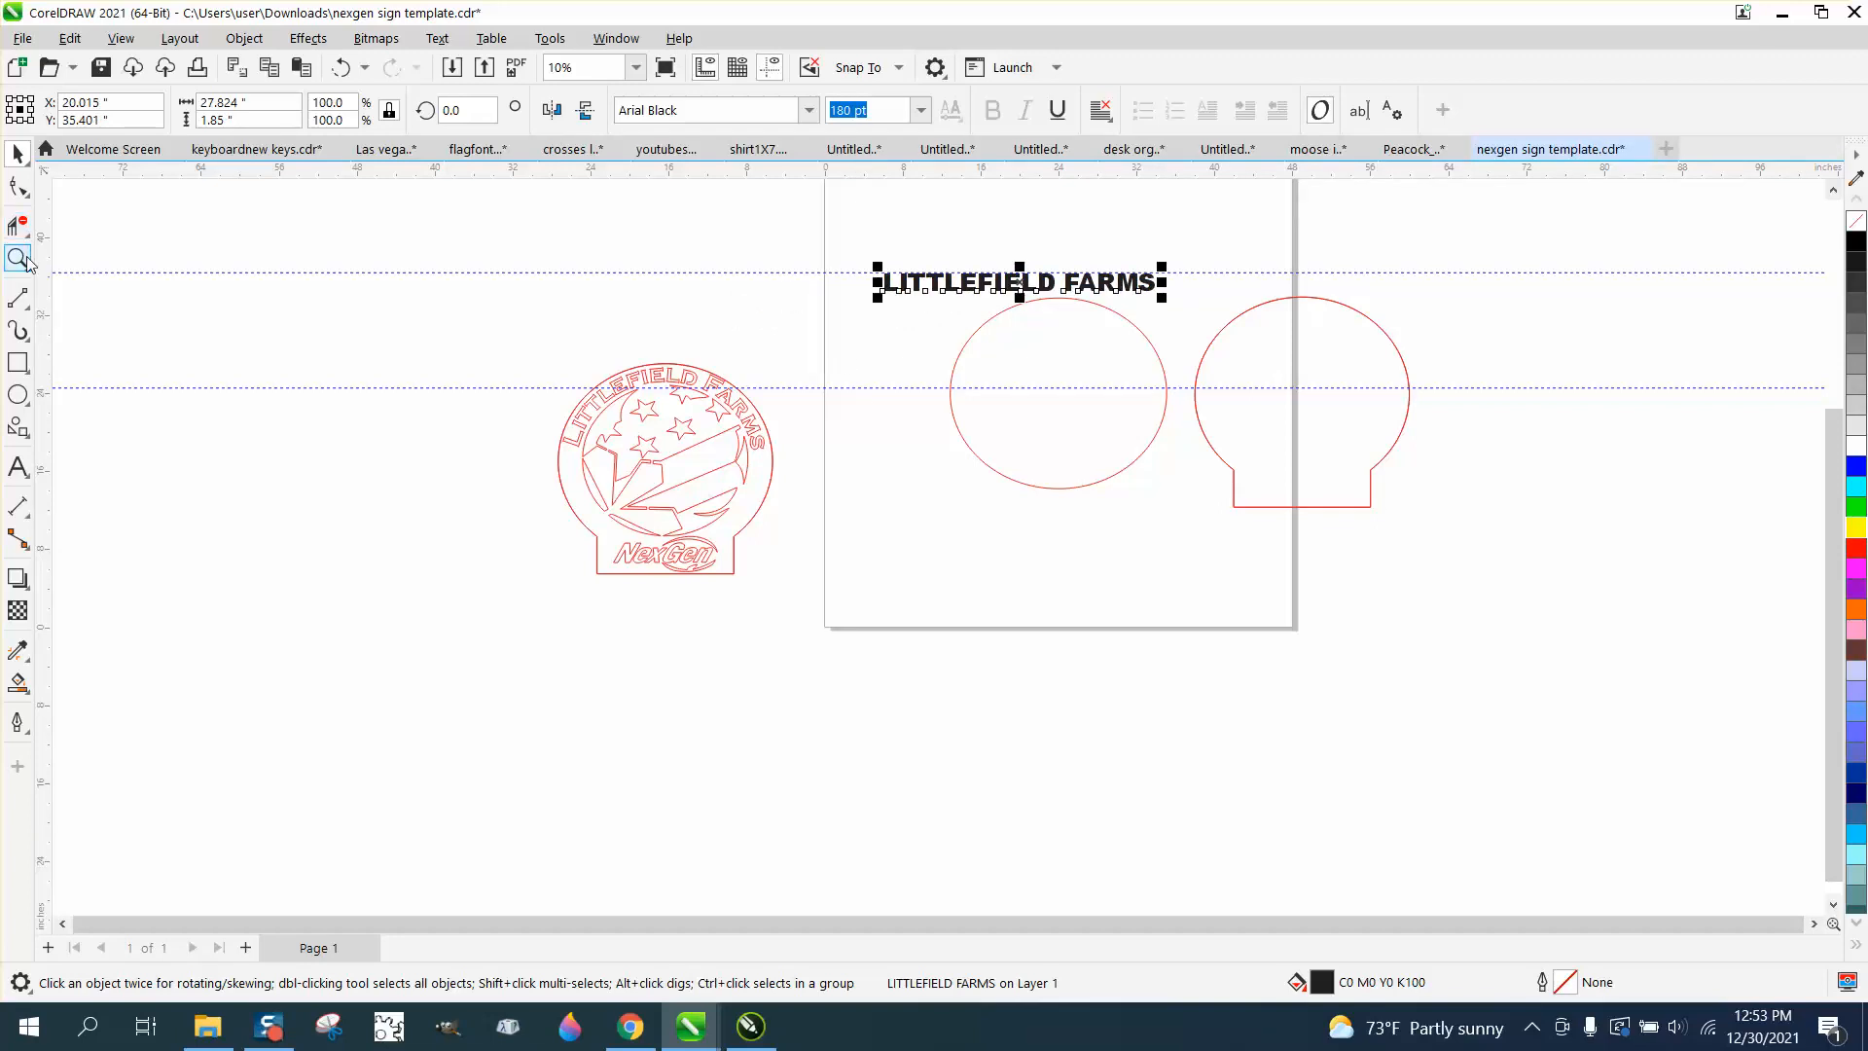
pyautogui.click(22, 258)
pyautogui.moveTo(874, 242); pyautogui.dragTo(1209, 346)
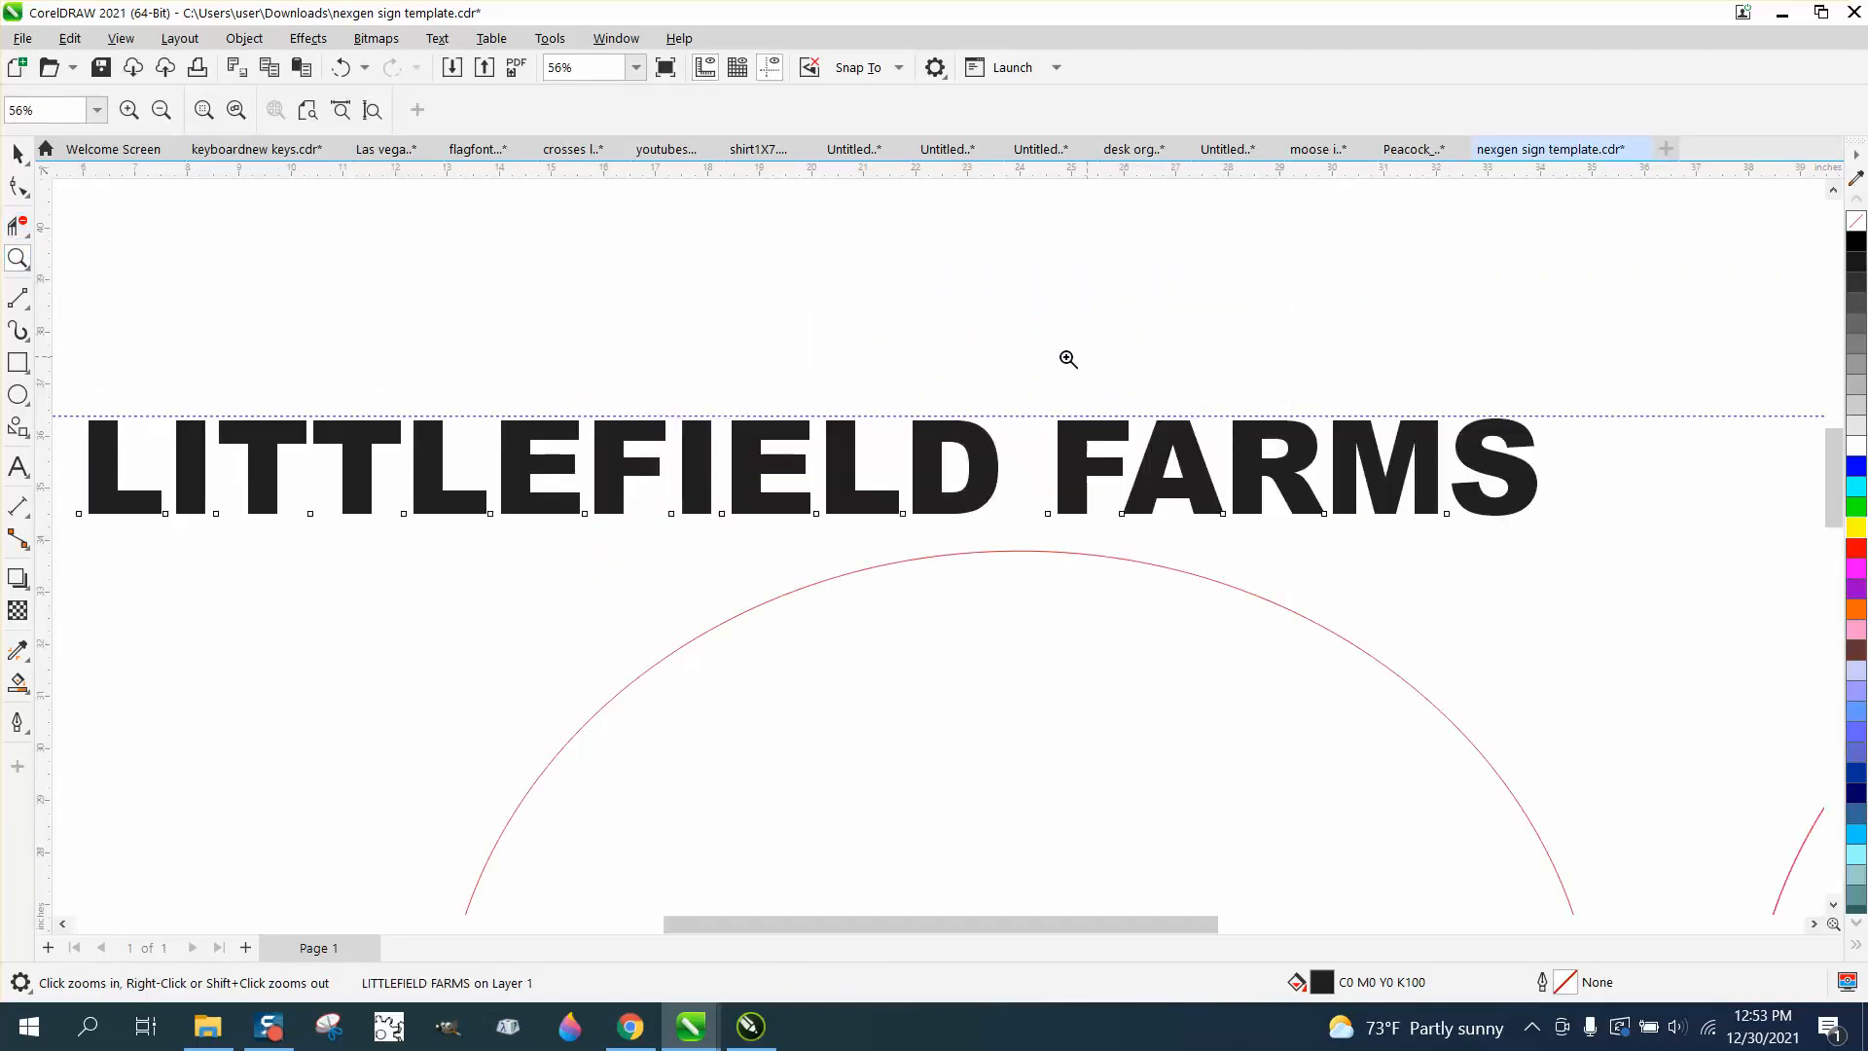
pyautogui.scroll(-1, 519, 355)
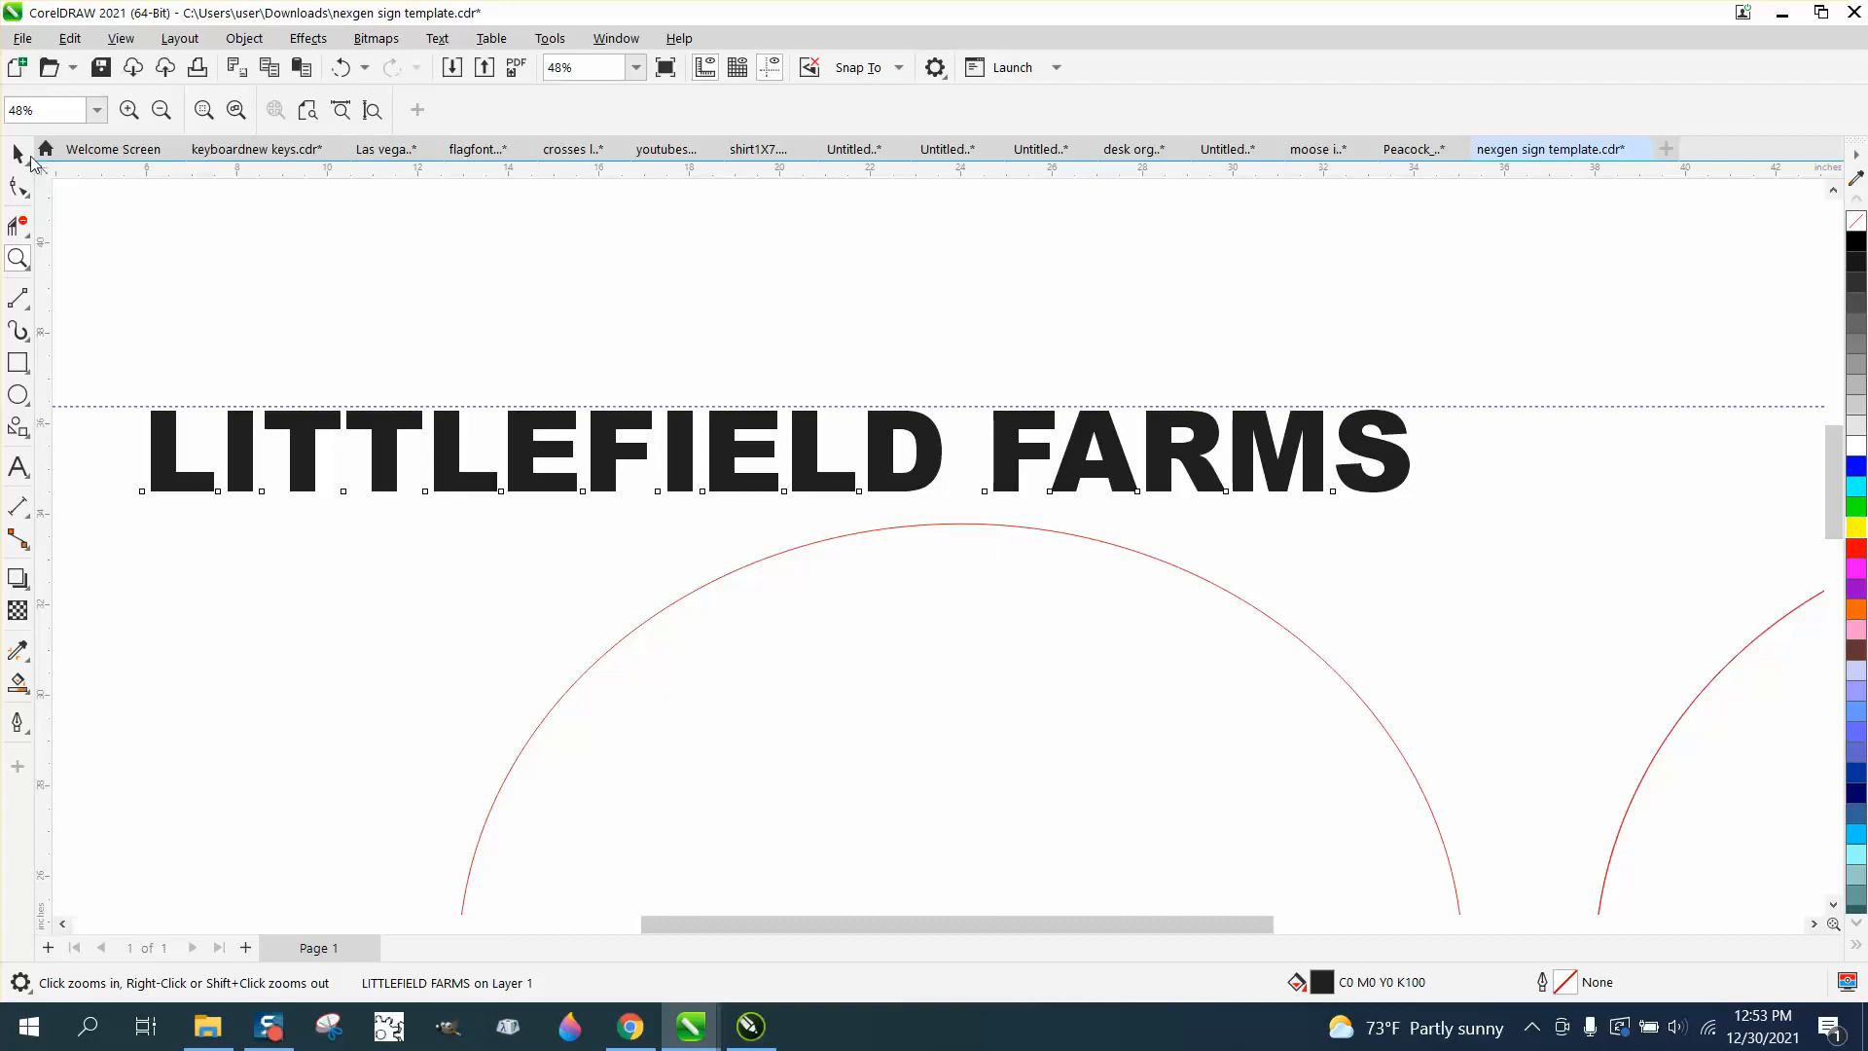
pyautogui.click(25, 156)
pyautogui.scroll(-2, 792, 268)
pyautogui.scroll(-1, 922, 331)
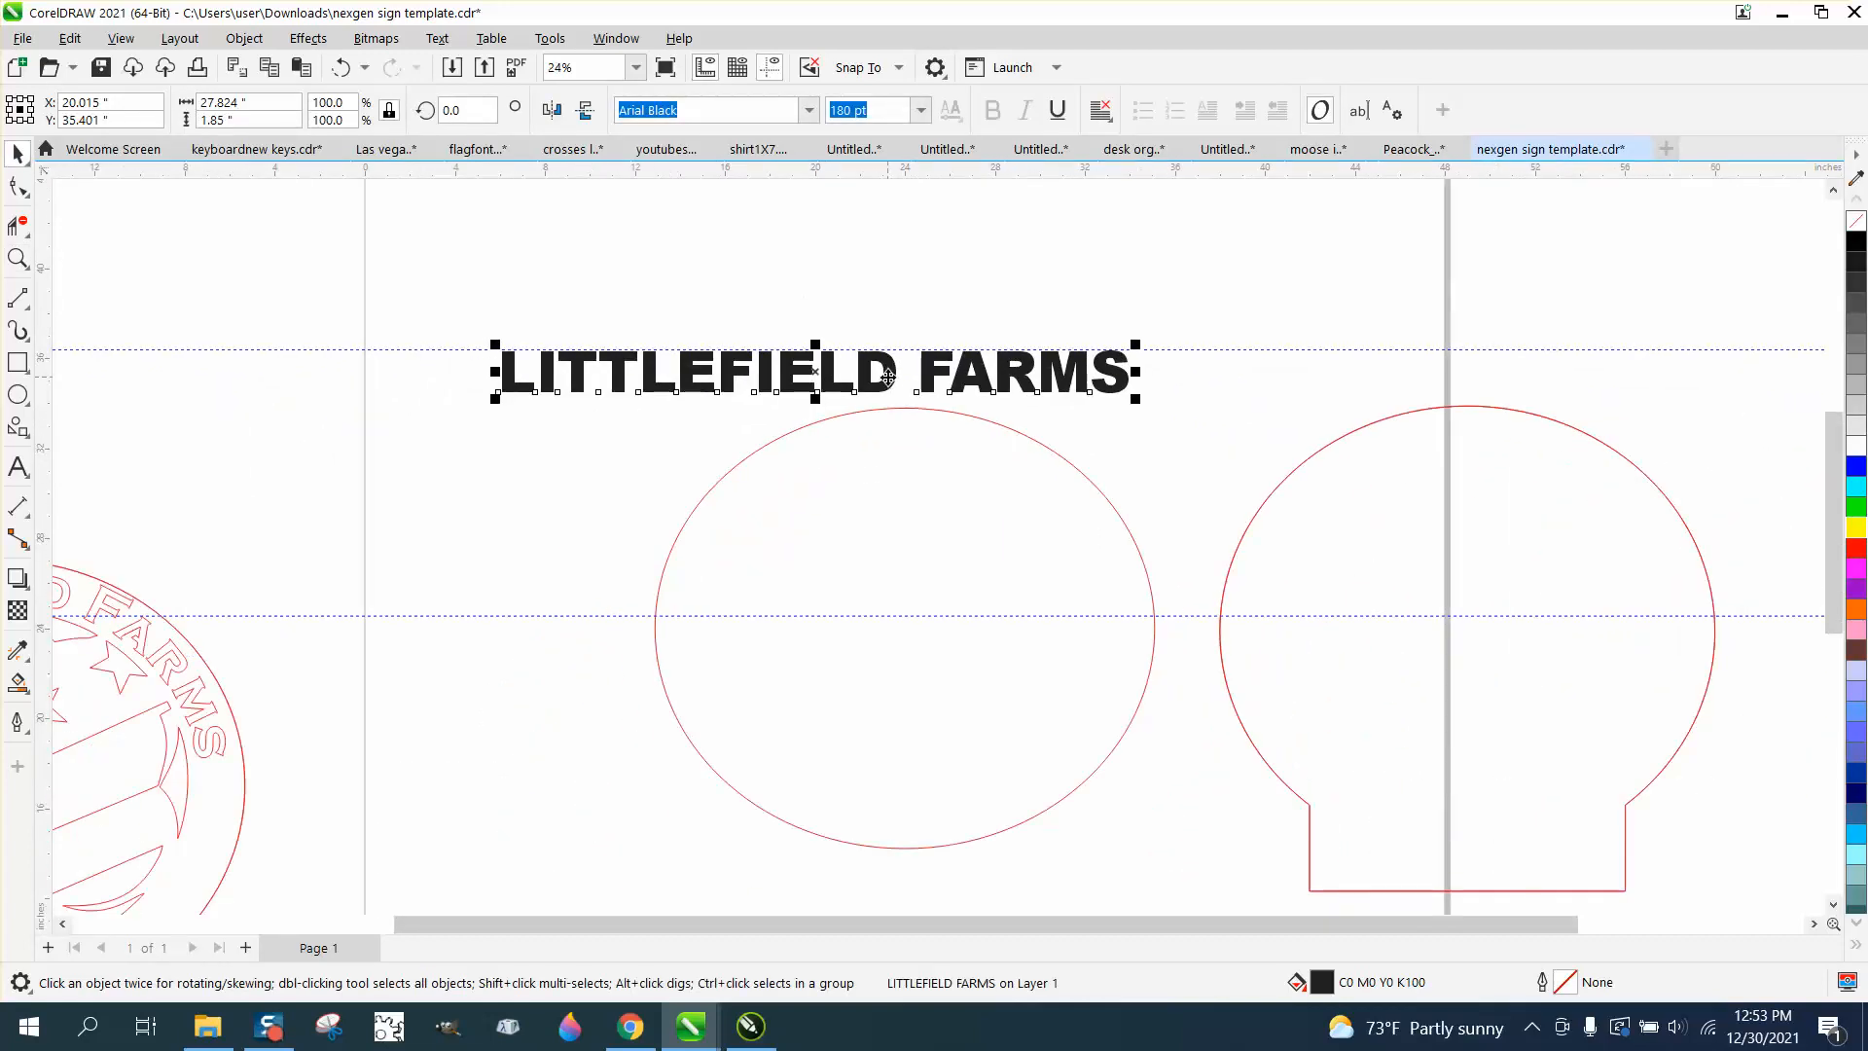
pyautogui.scroll(-1, 889, 377)
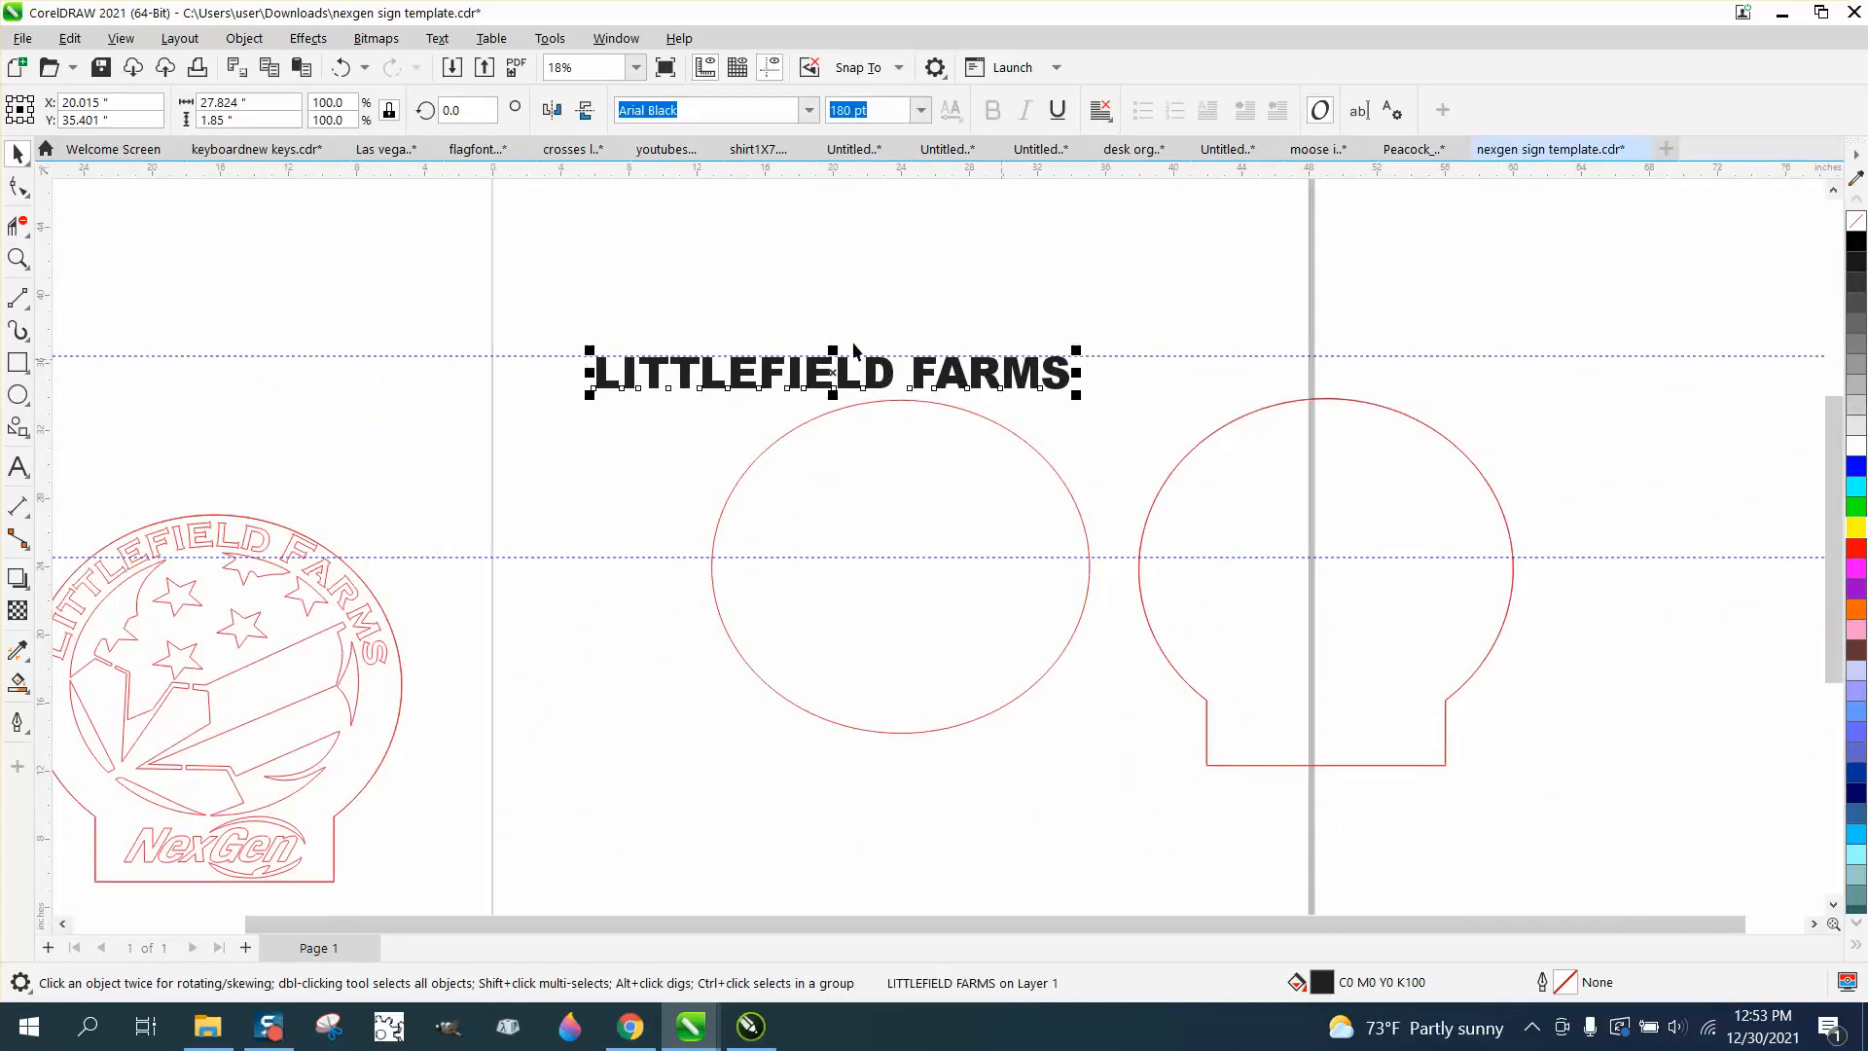
# Remove the fill from the "LITTLEFIELD FARMS" text and give its letters a red outline.
pyautogui.click(1854, 222)
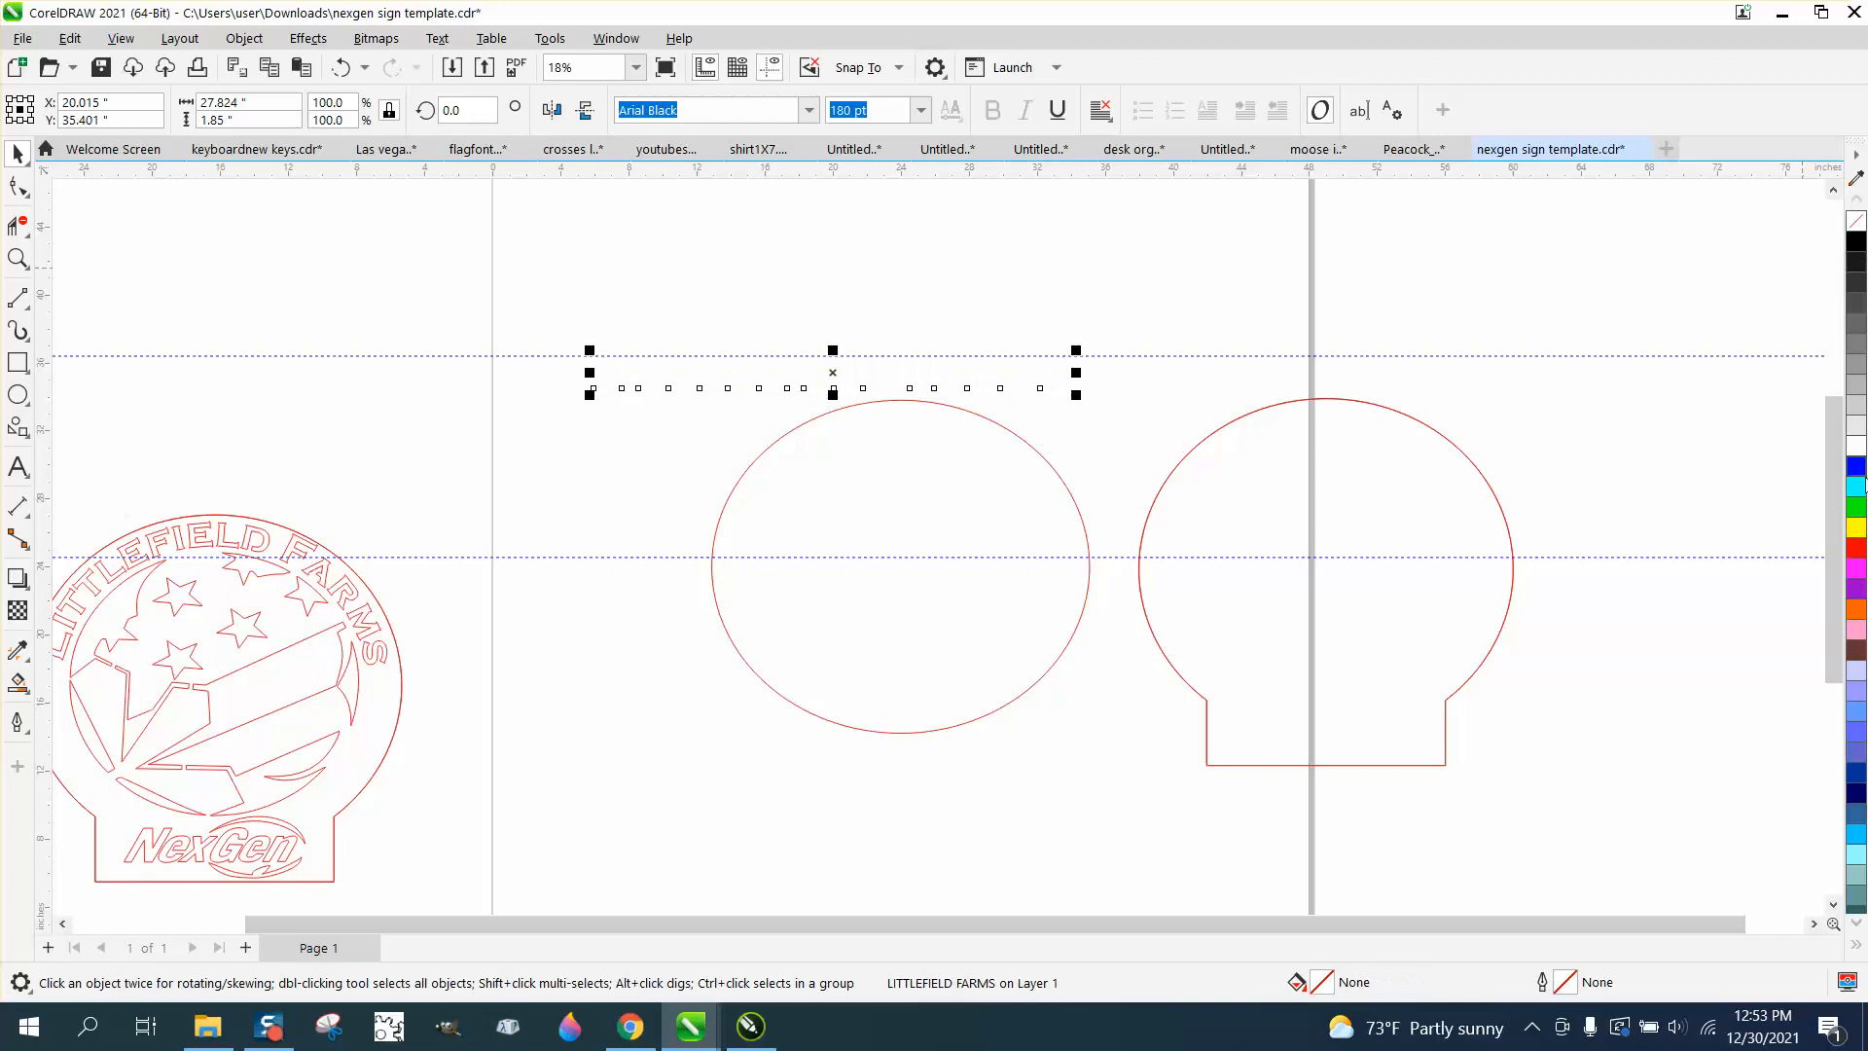
pyautogui.rightClick(1856, 548)
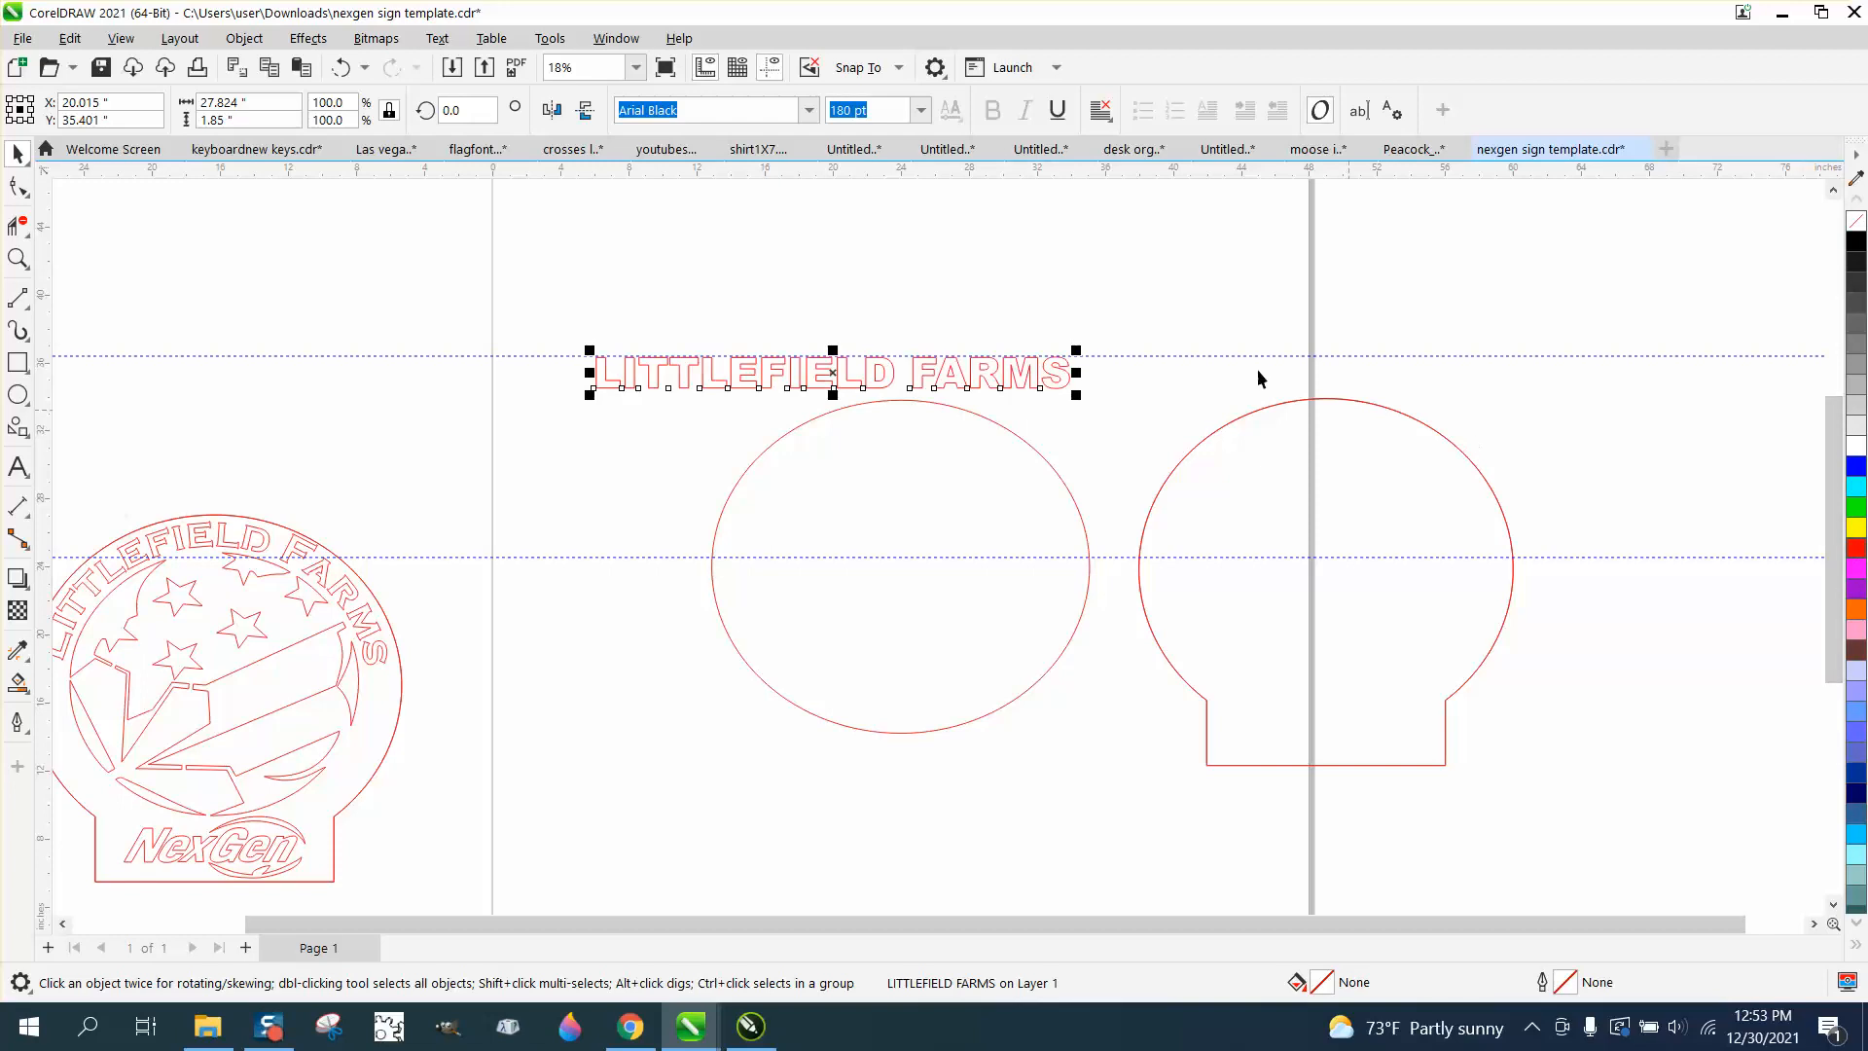
# Try to fit the 180 pt "LITTLEFIELD FARMS" text to the ellipse as its path.
pyautogui.click(438, 39)
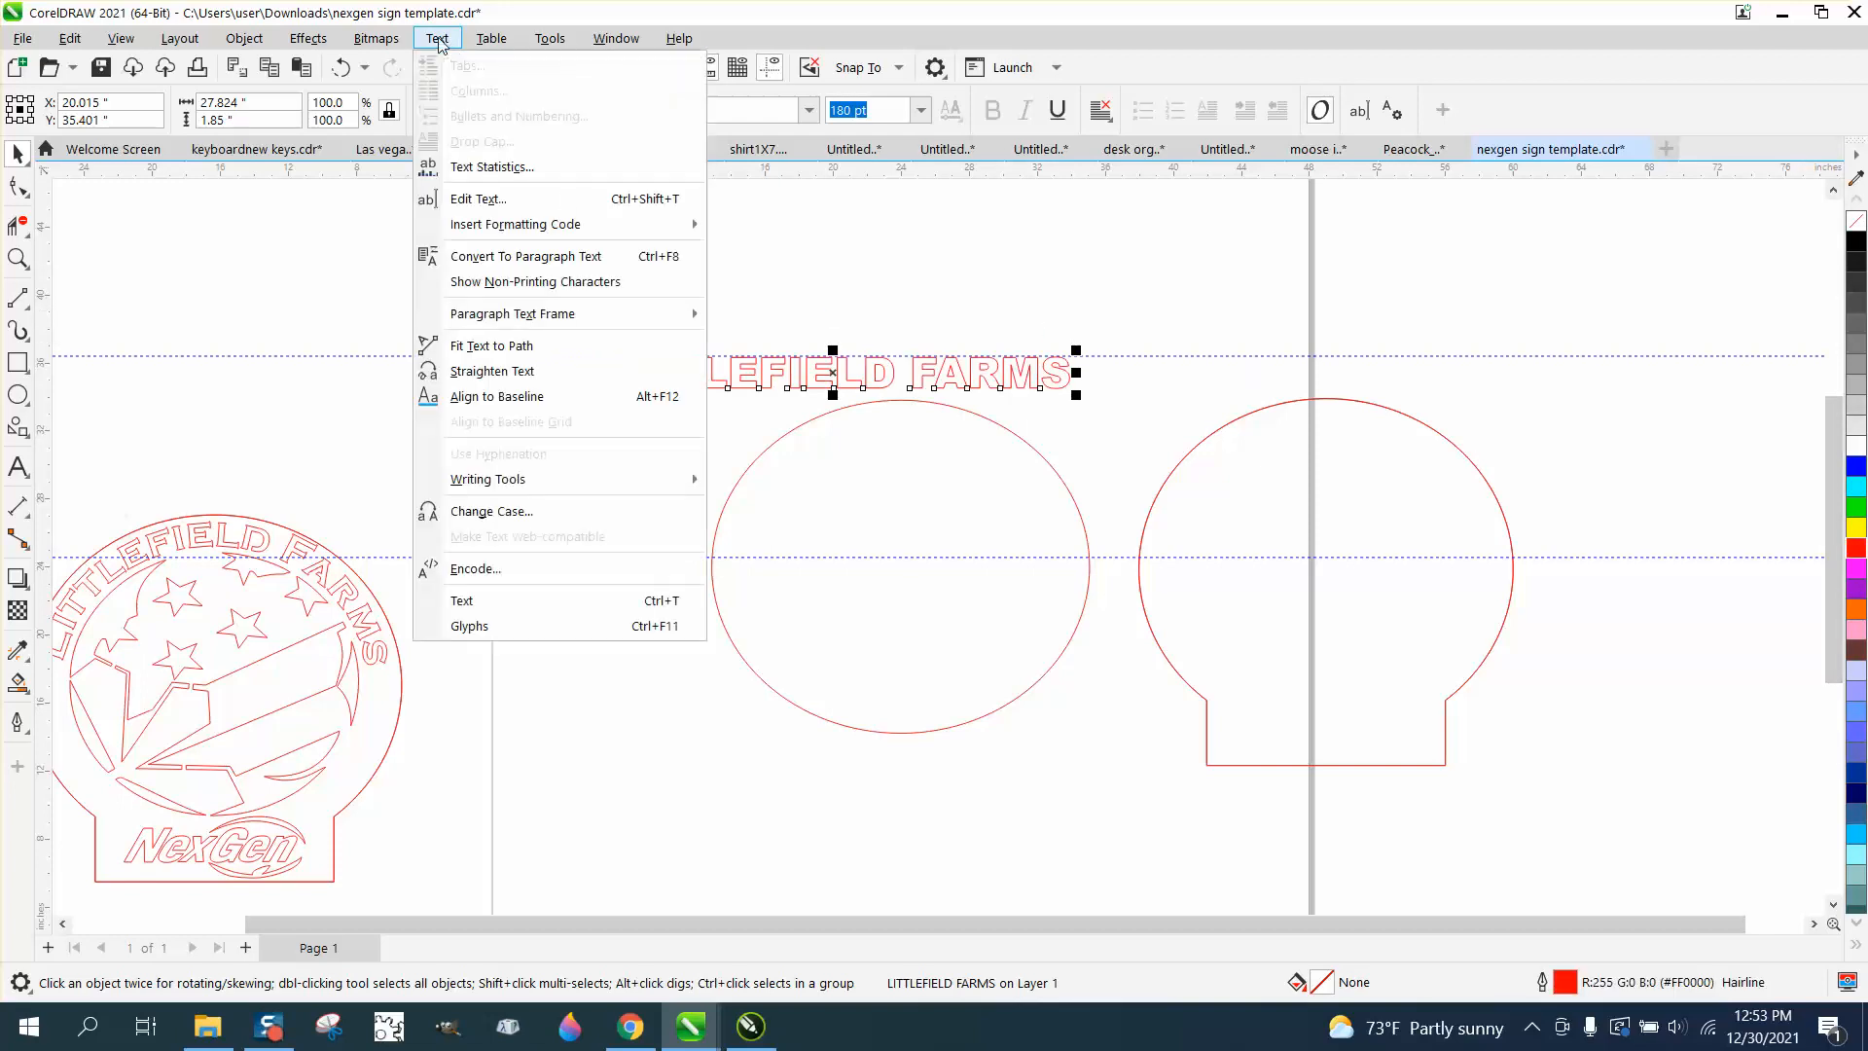
pyautogui.click(476, 346)
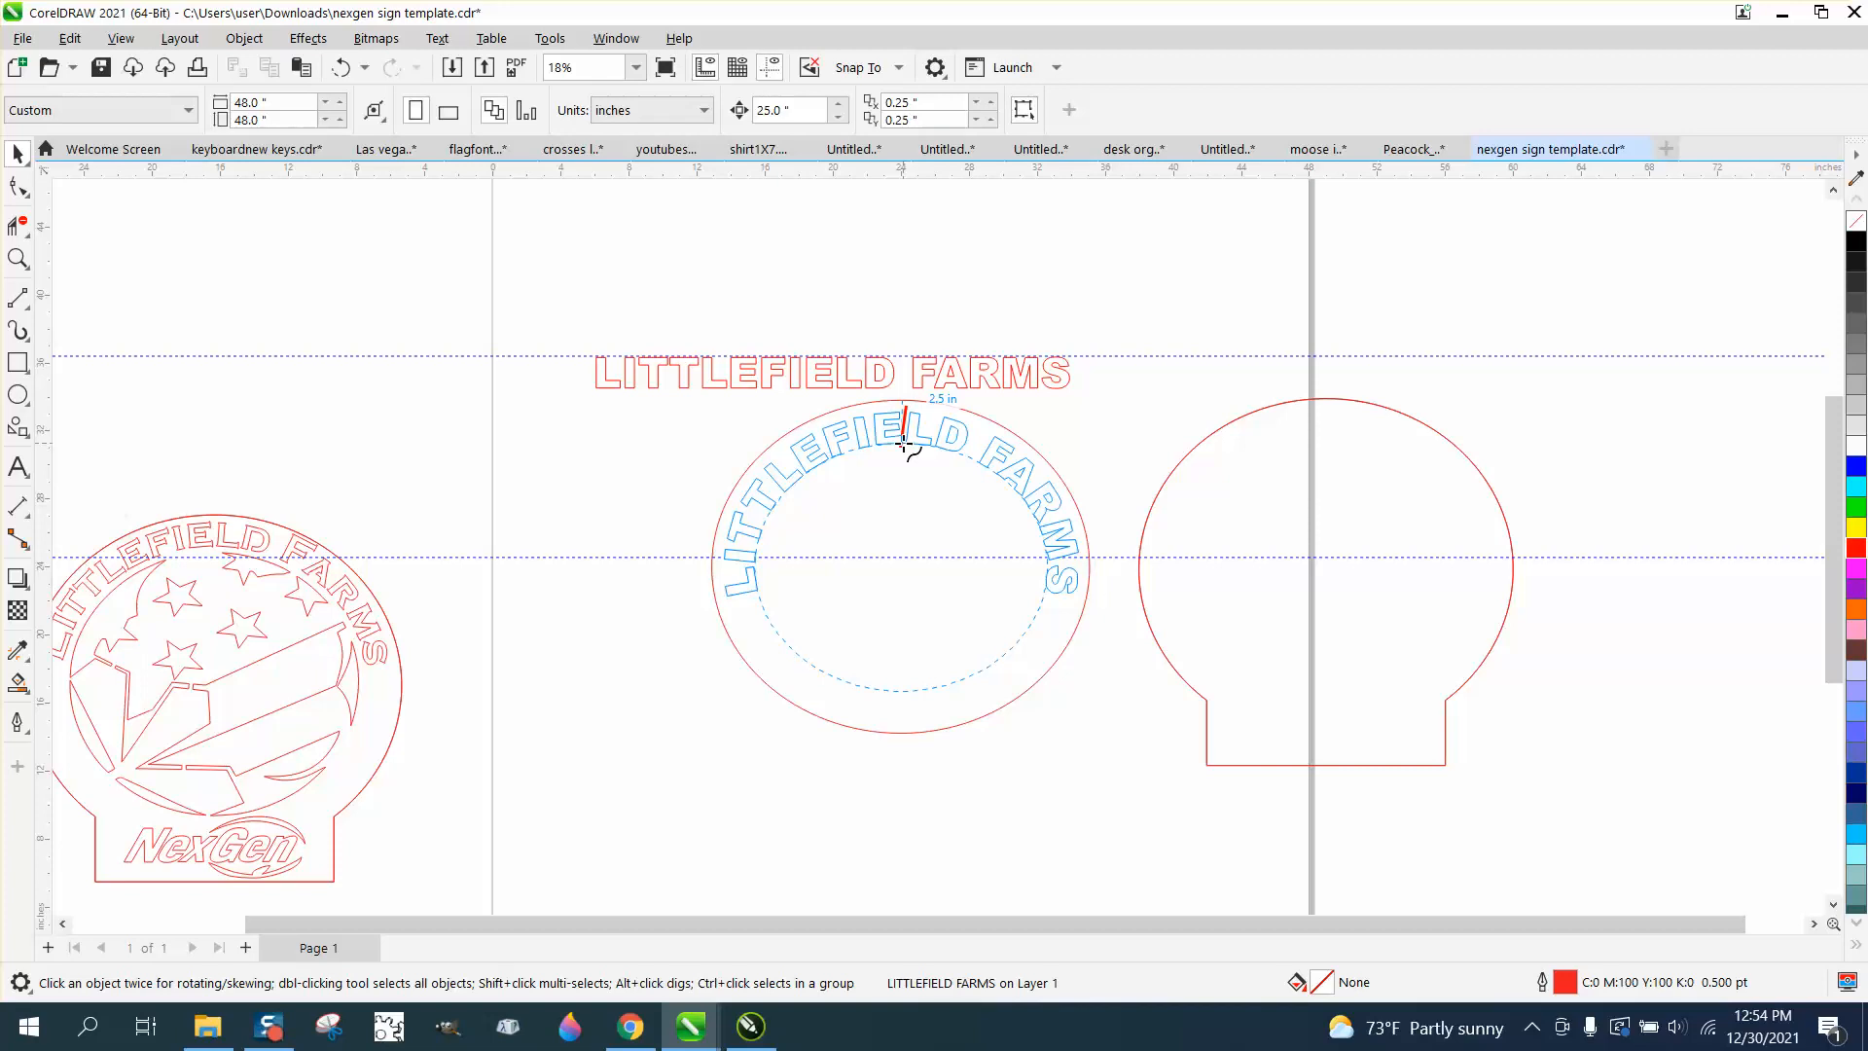
pyautogui.click(905, 446)
pyautogui.click(884, 315)
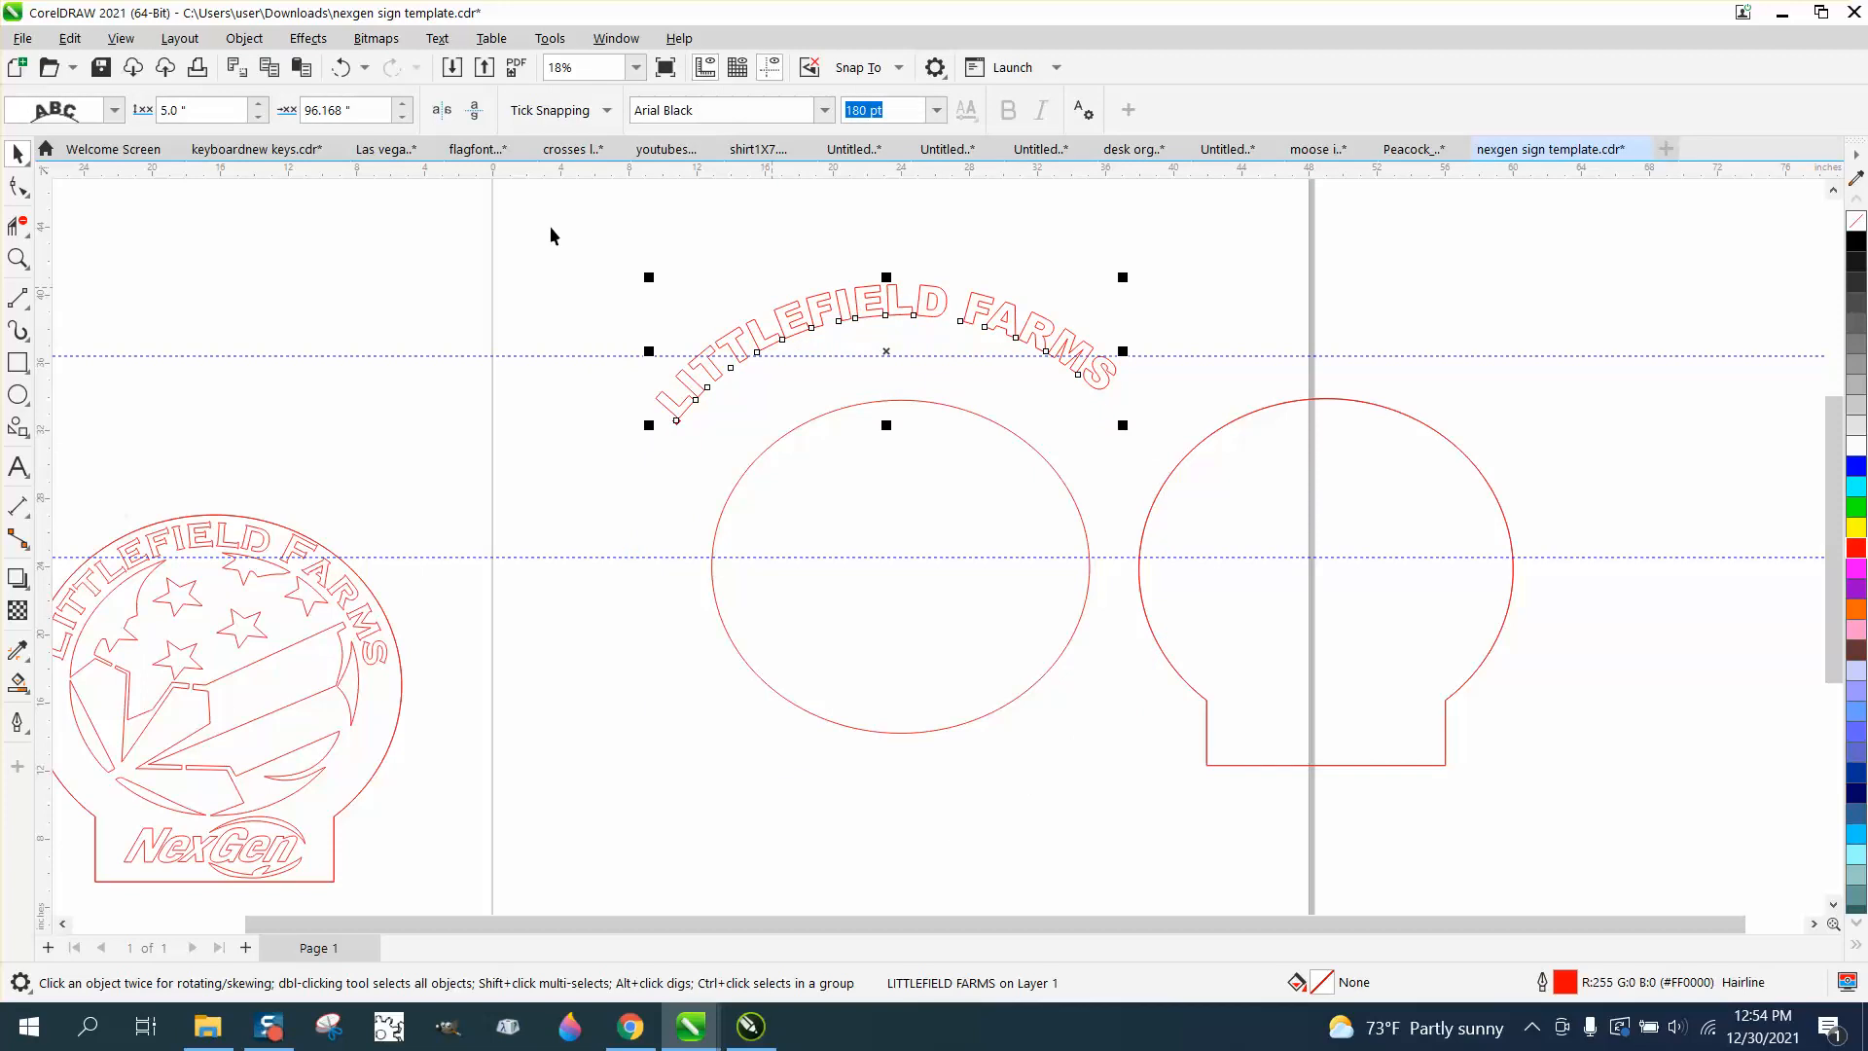
pyautogui.click(340, 67)
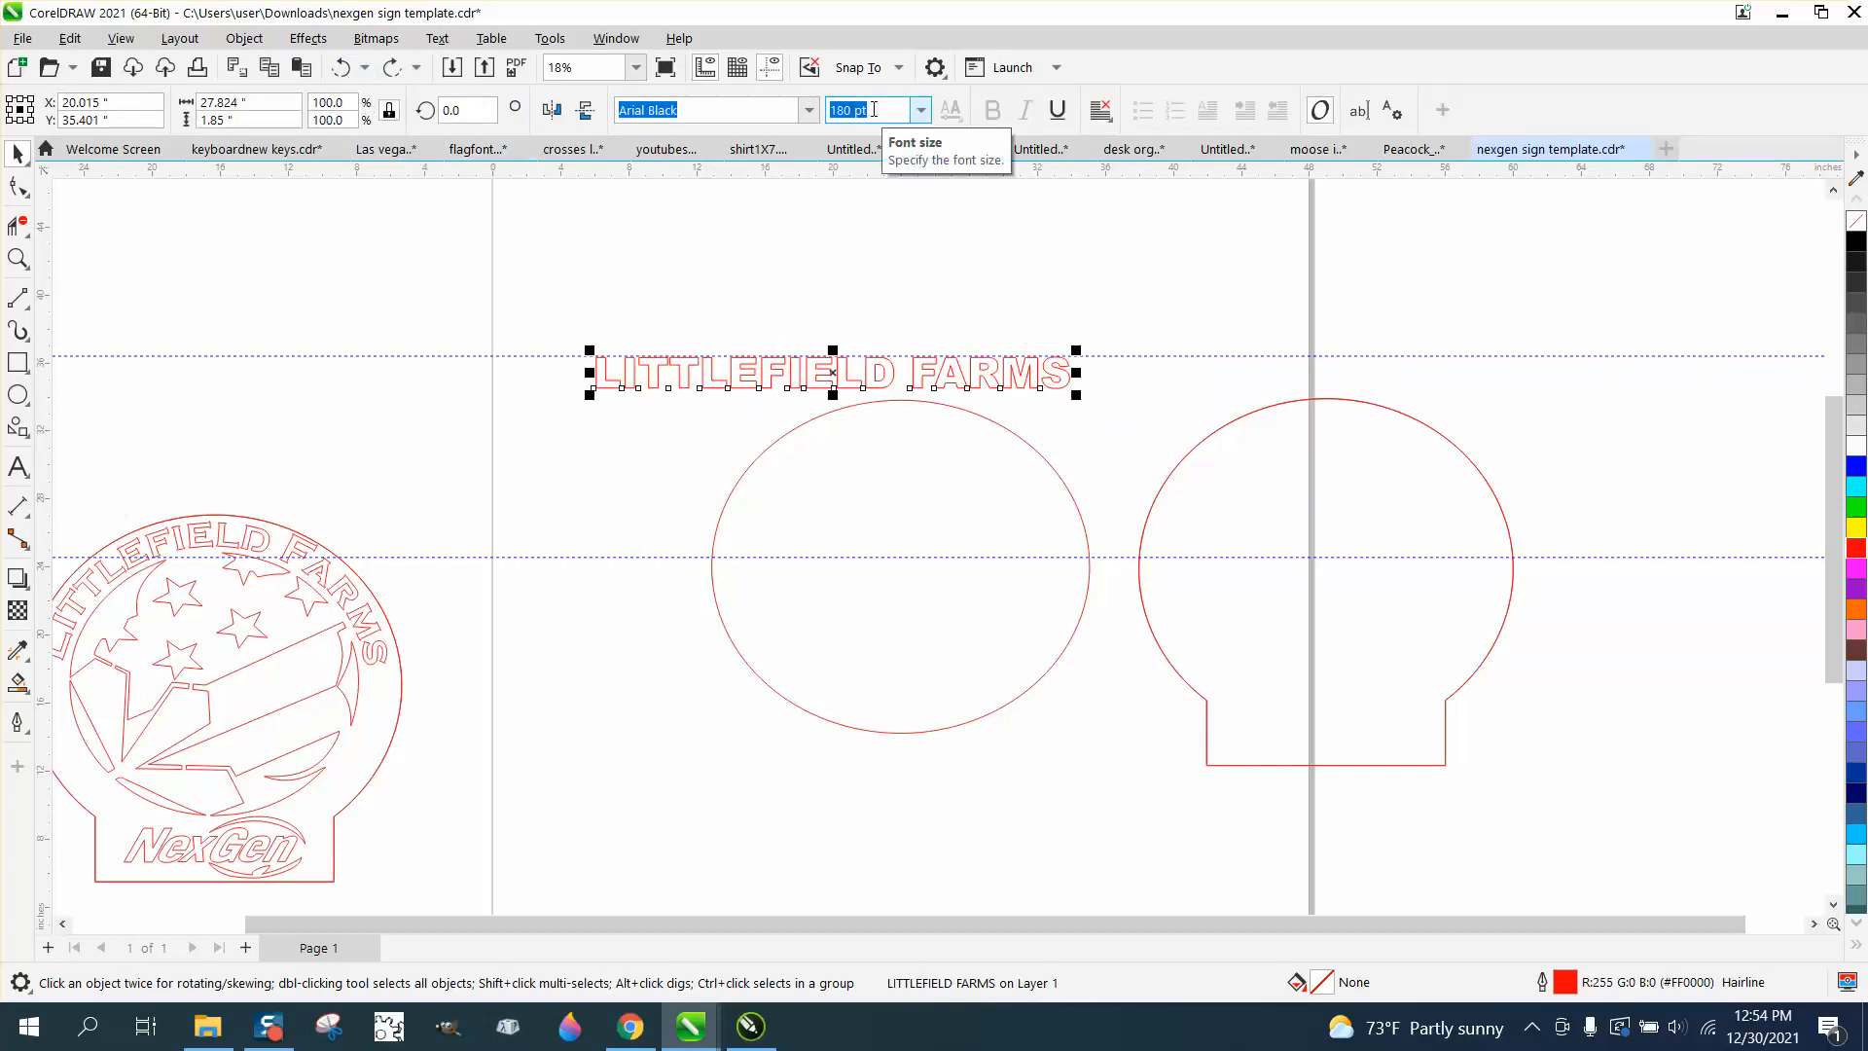
# Set the "LITTLEFIELD FARMS" text to 150 pt and fit it to the ellipse, just inside its upper arc.
pyautogui.write('150')
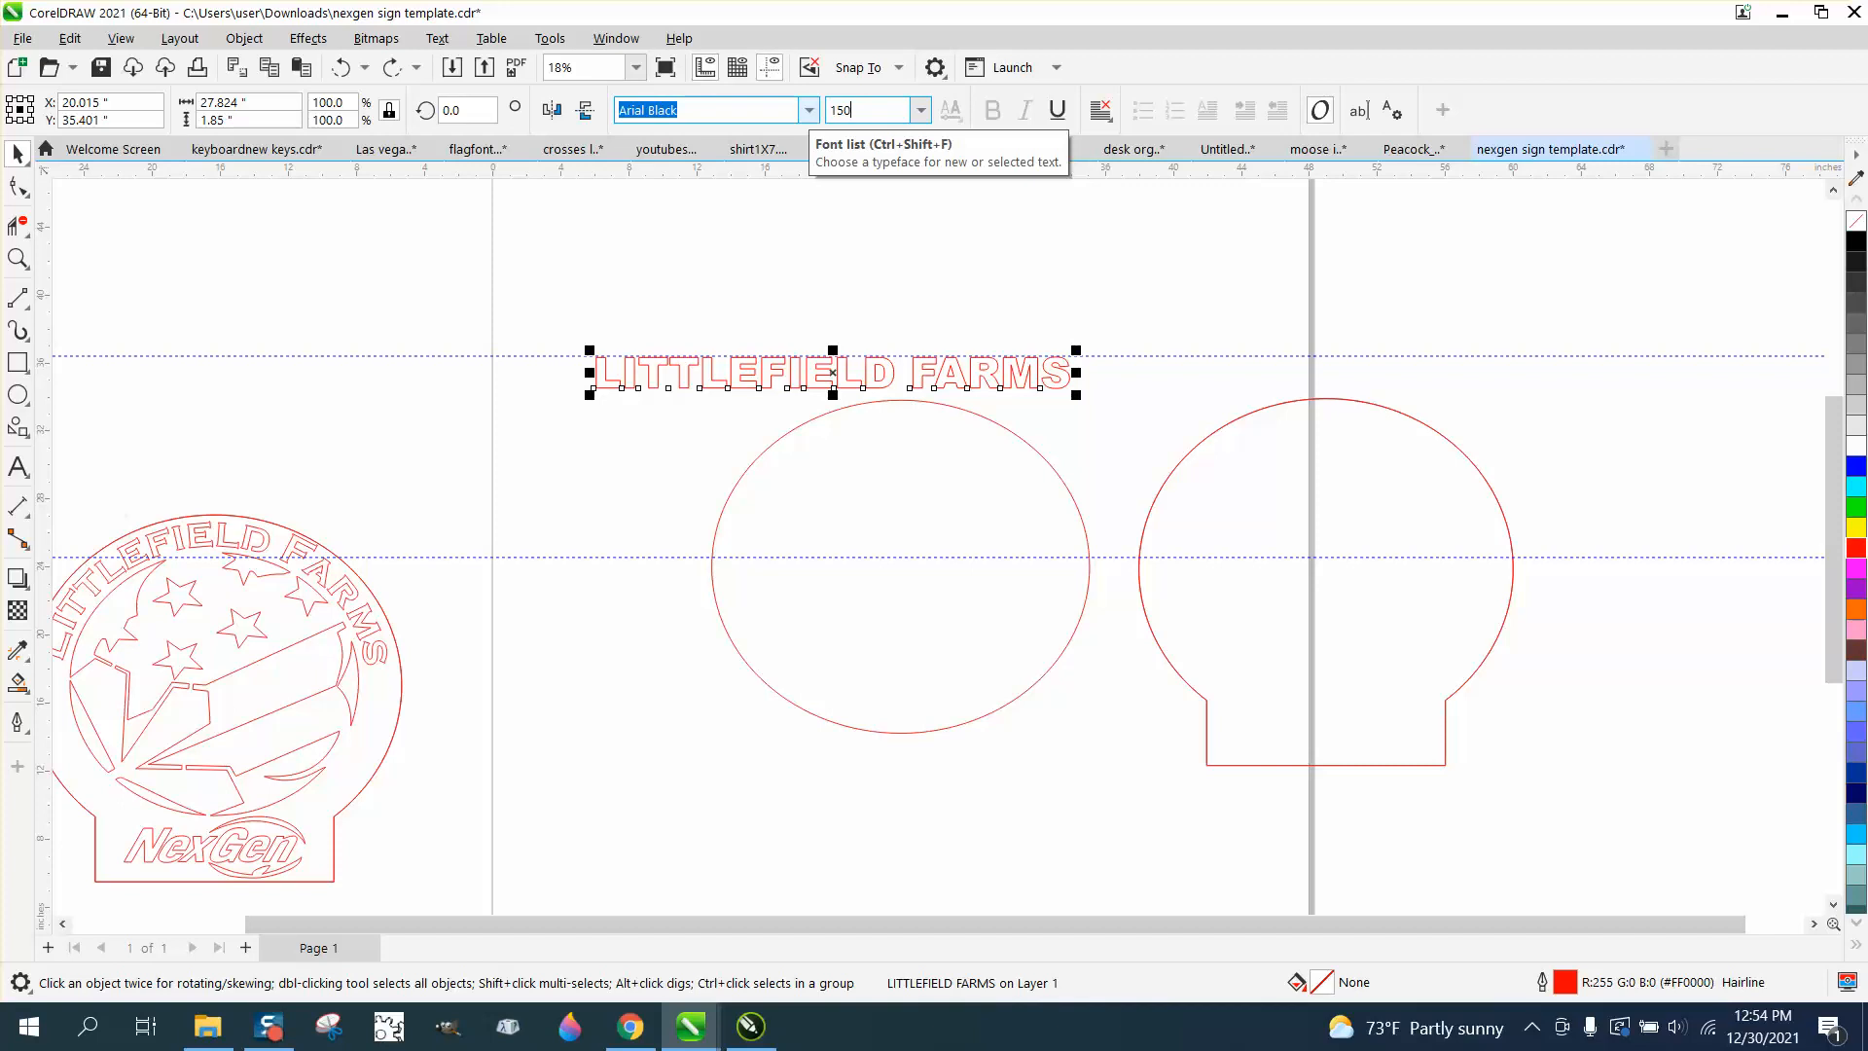
pyautogui.press('Return')
pyautogui.click(436, 38)
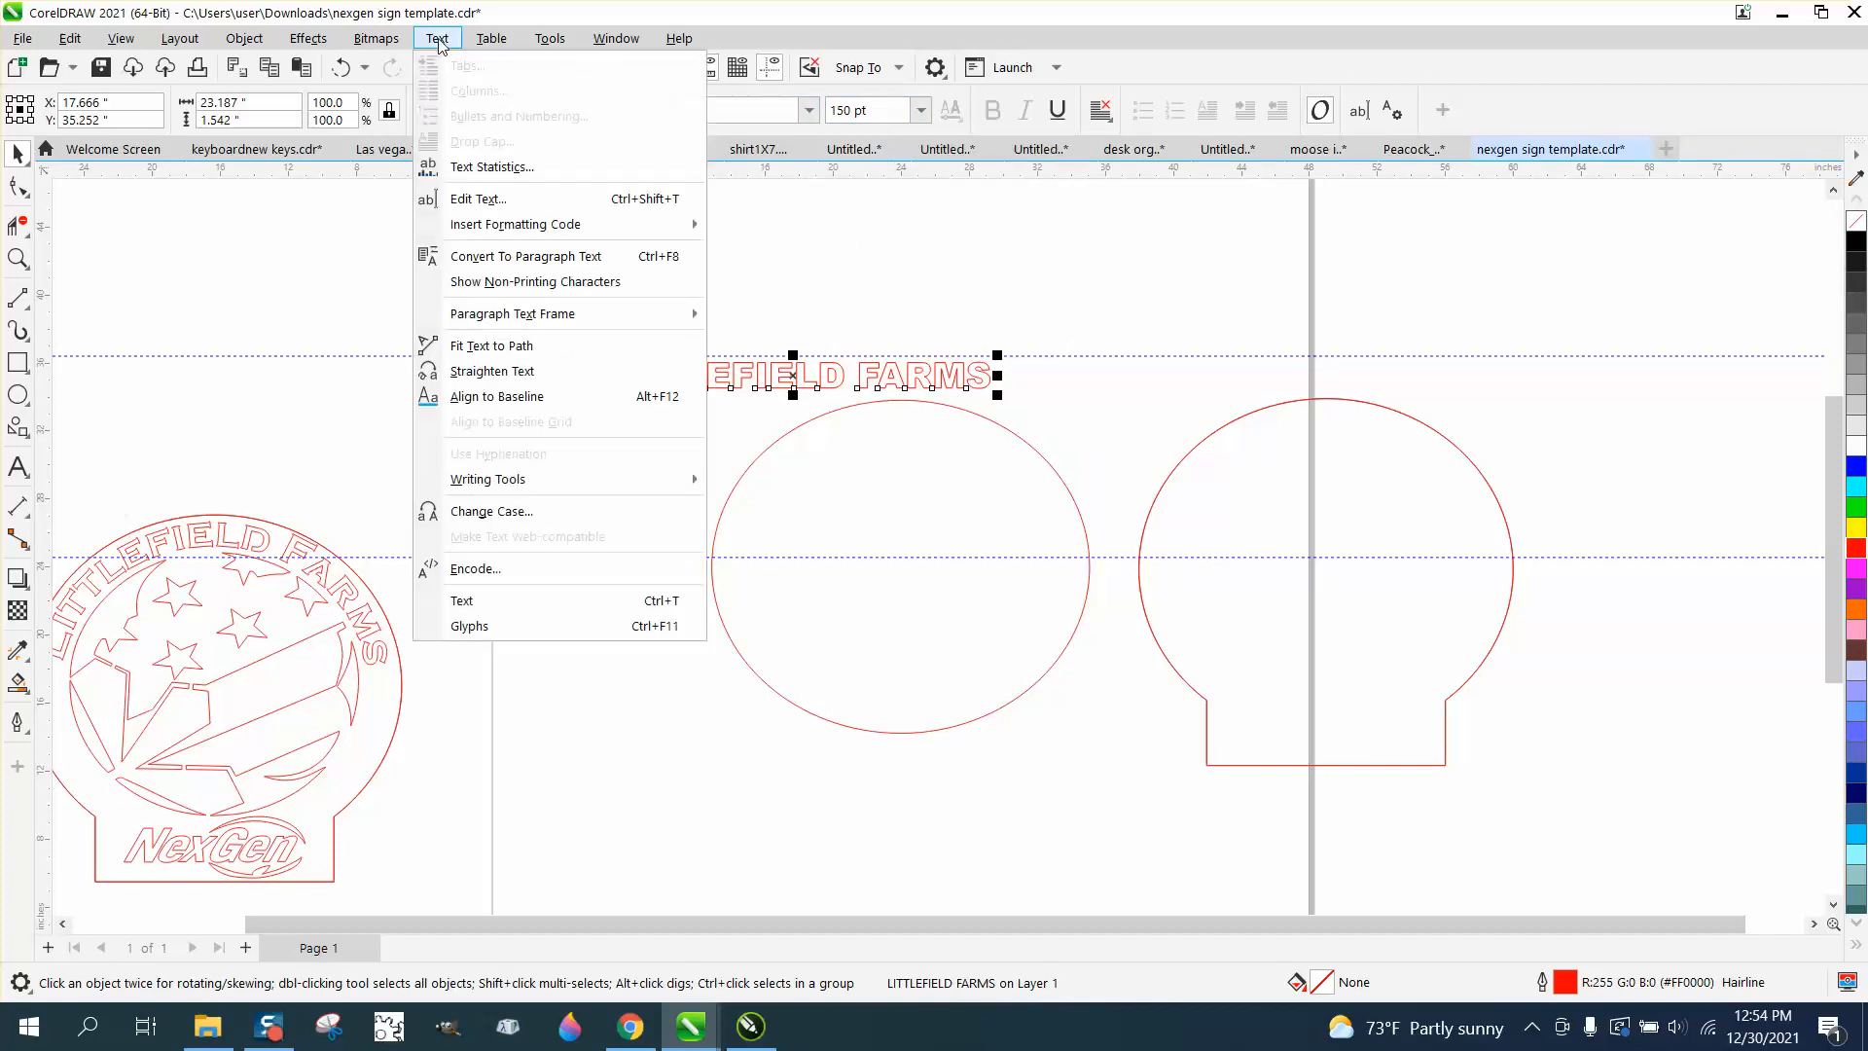
pyautogui.click(537, 345)
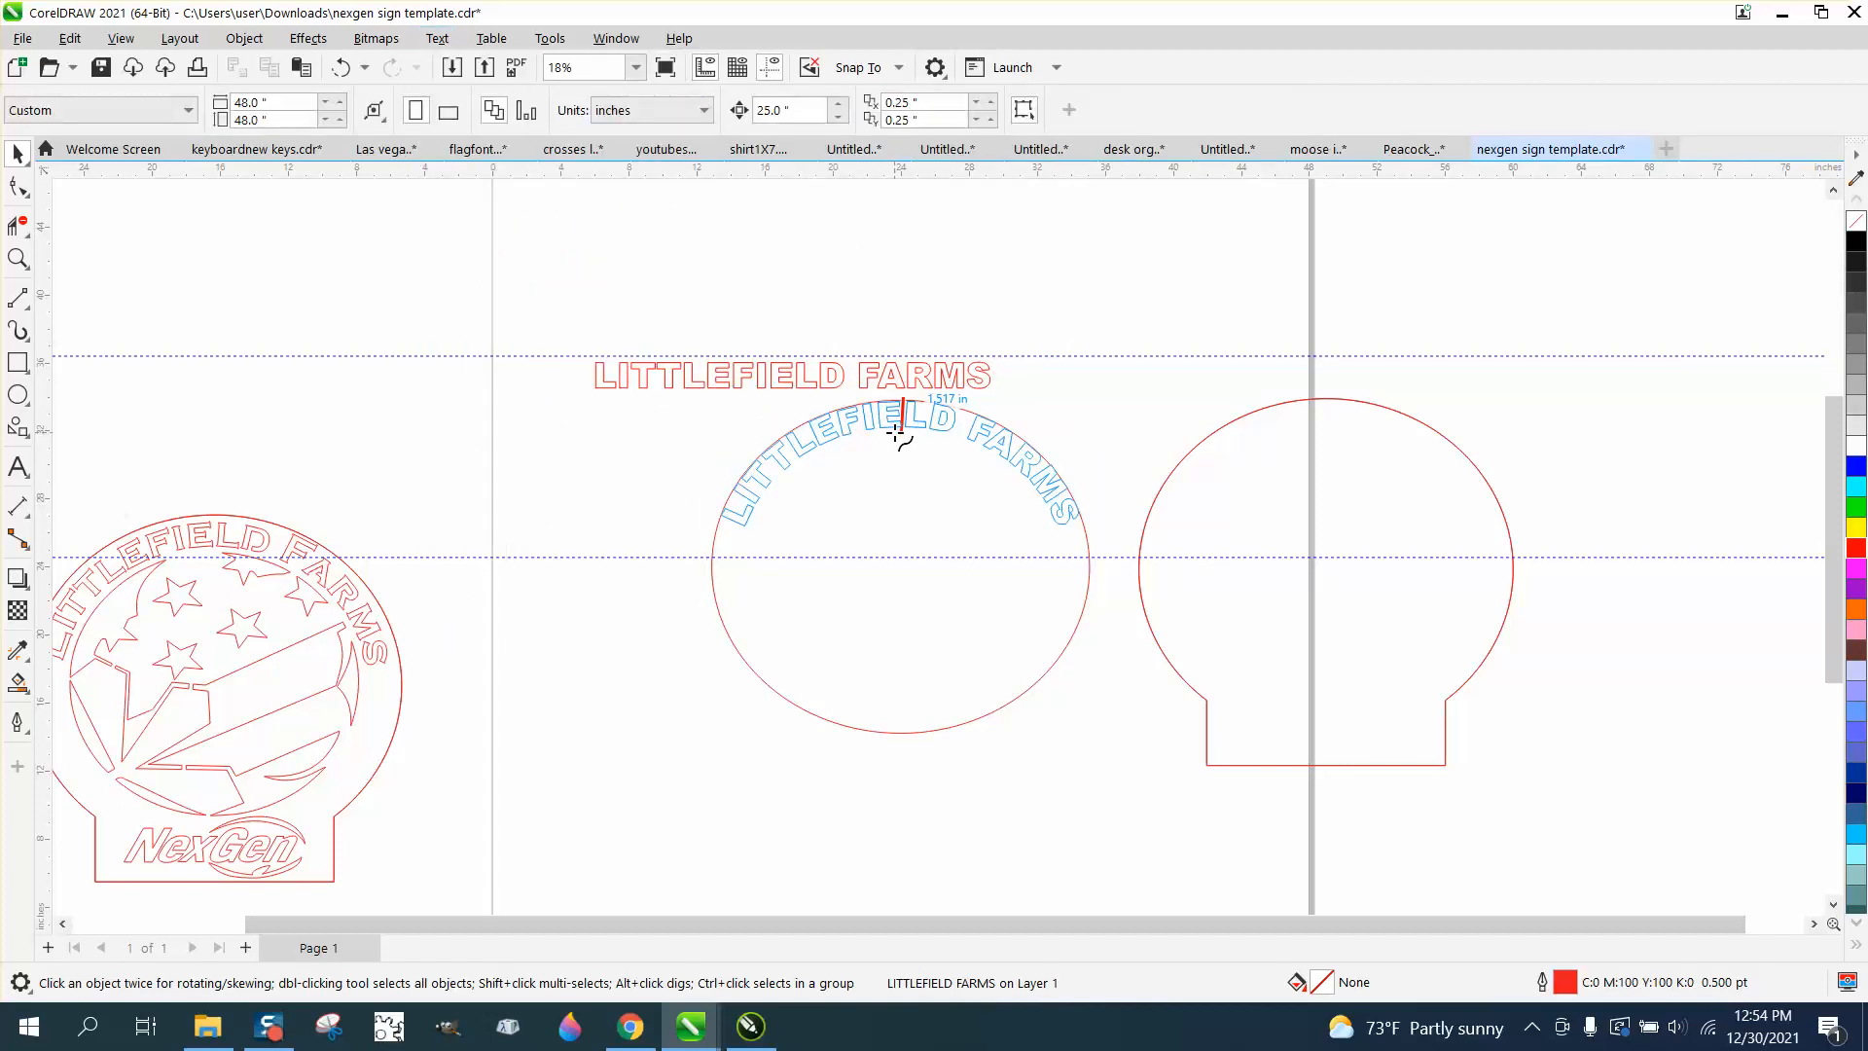
pyautogui.click(895, 439)
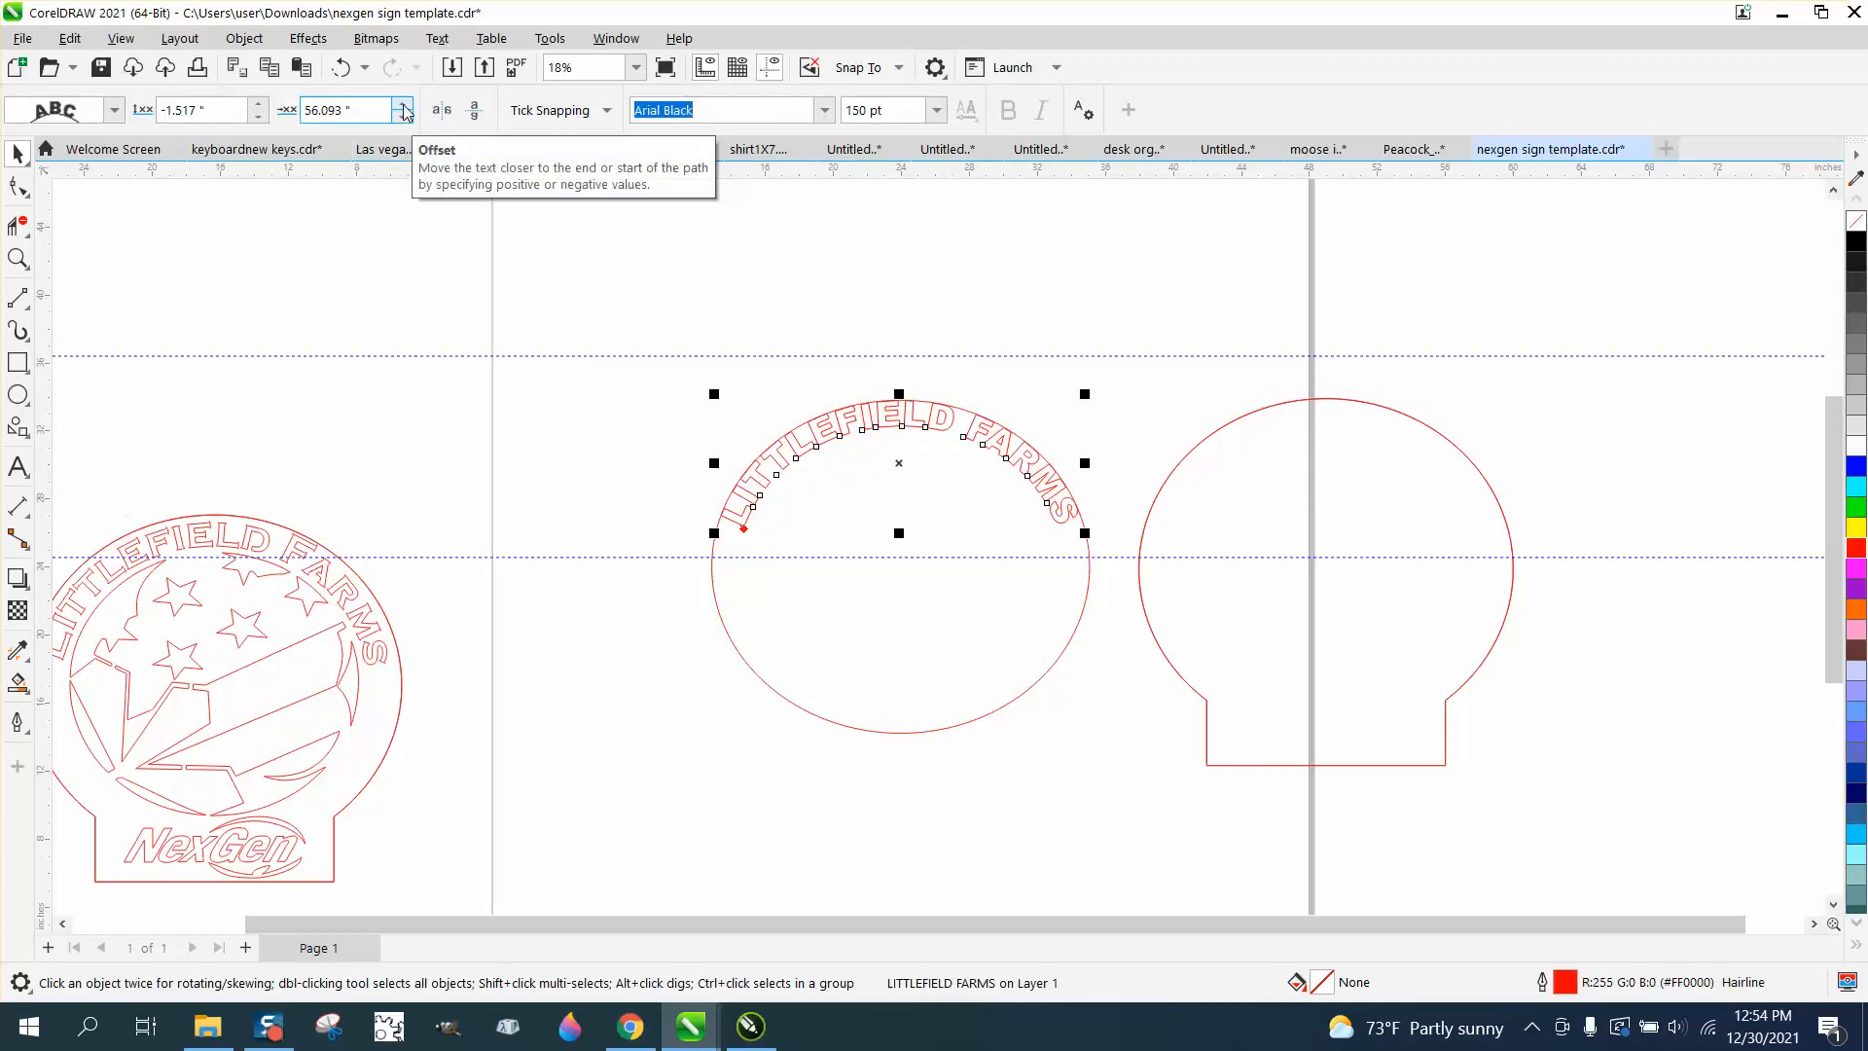
# Set the arched text's distance from the ellipse path to -1.917".
pyautogui.click(259, 117)
pyautogui.click(259, 118)
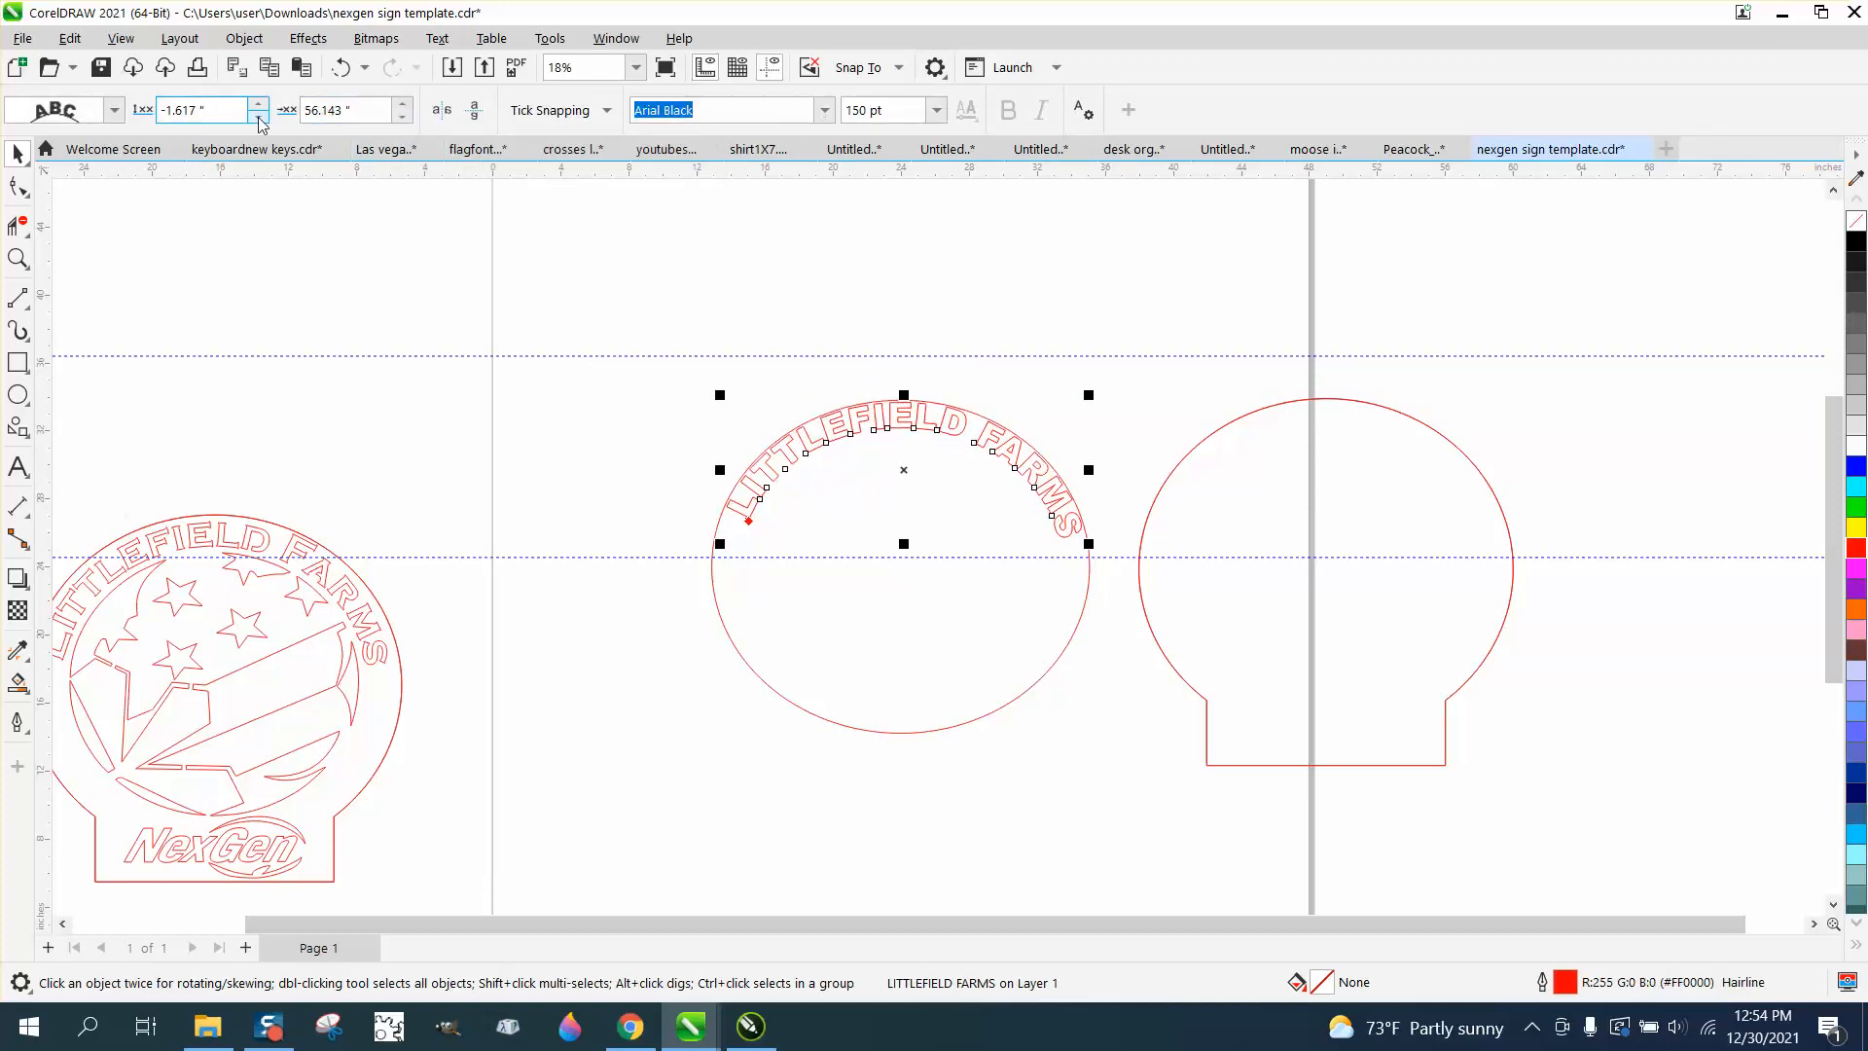
pyautogui.click(258, 118)
pyautogui.click(258, 117)
pyautogui.click(257, 118)
pyautogui.click(258, 118)
pyautogui.click(258, 117)
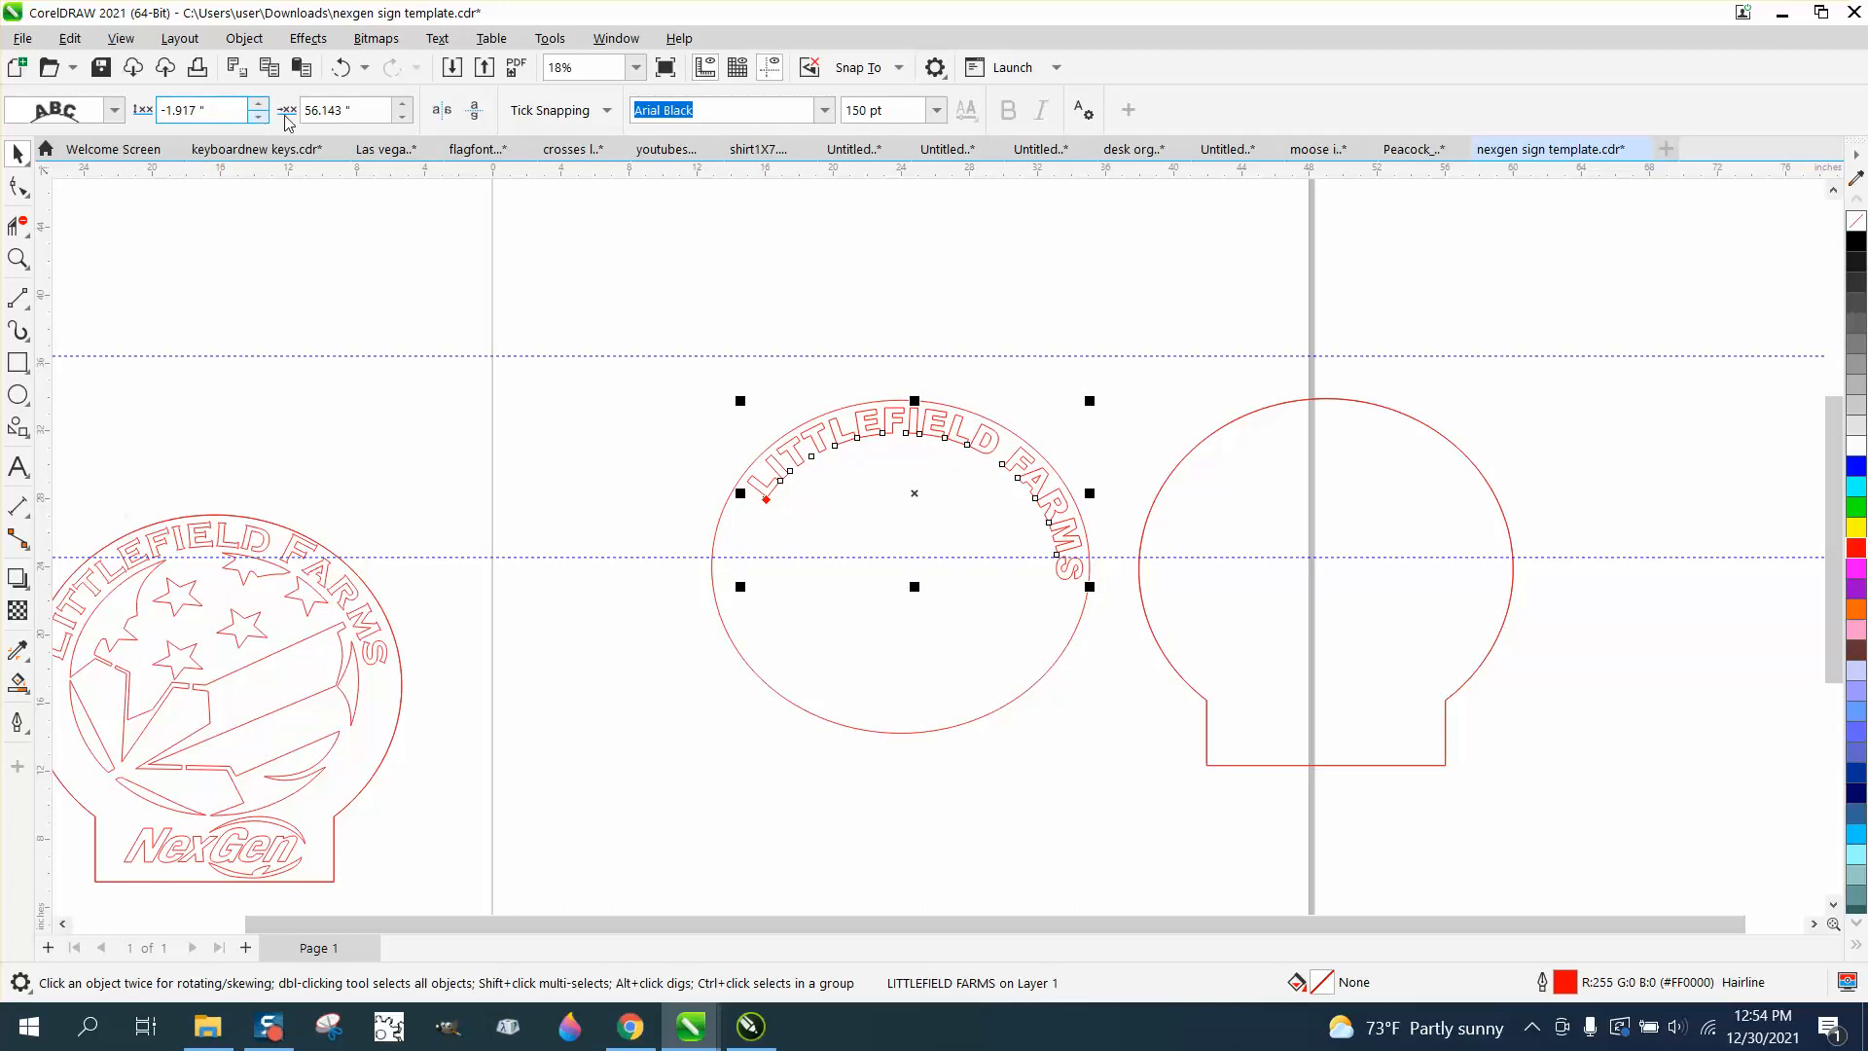
# Slide the arched text back along the ellipse to an offset of 53.893" so it sits evenly across the upper arc.
pyautogui.click(401, 104)
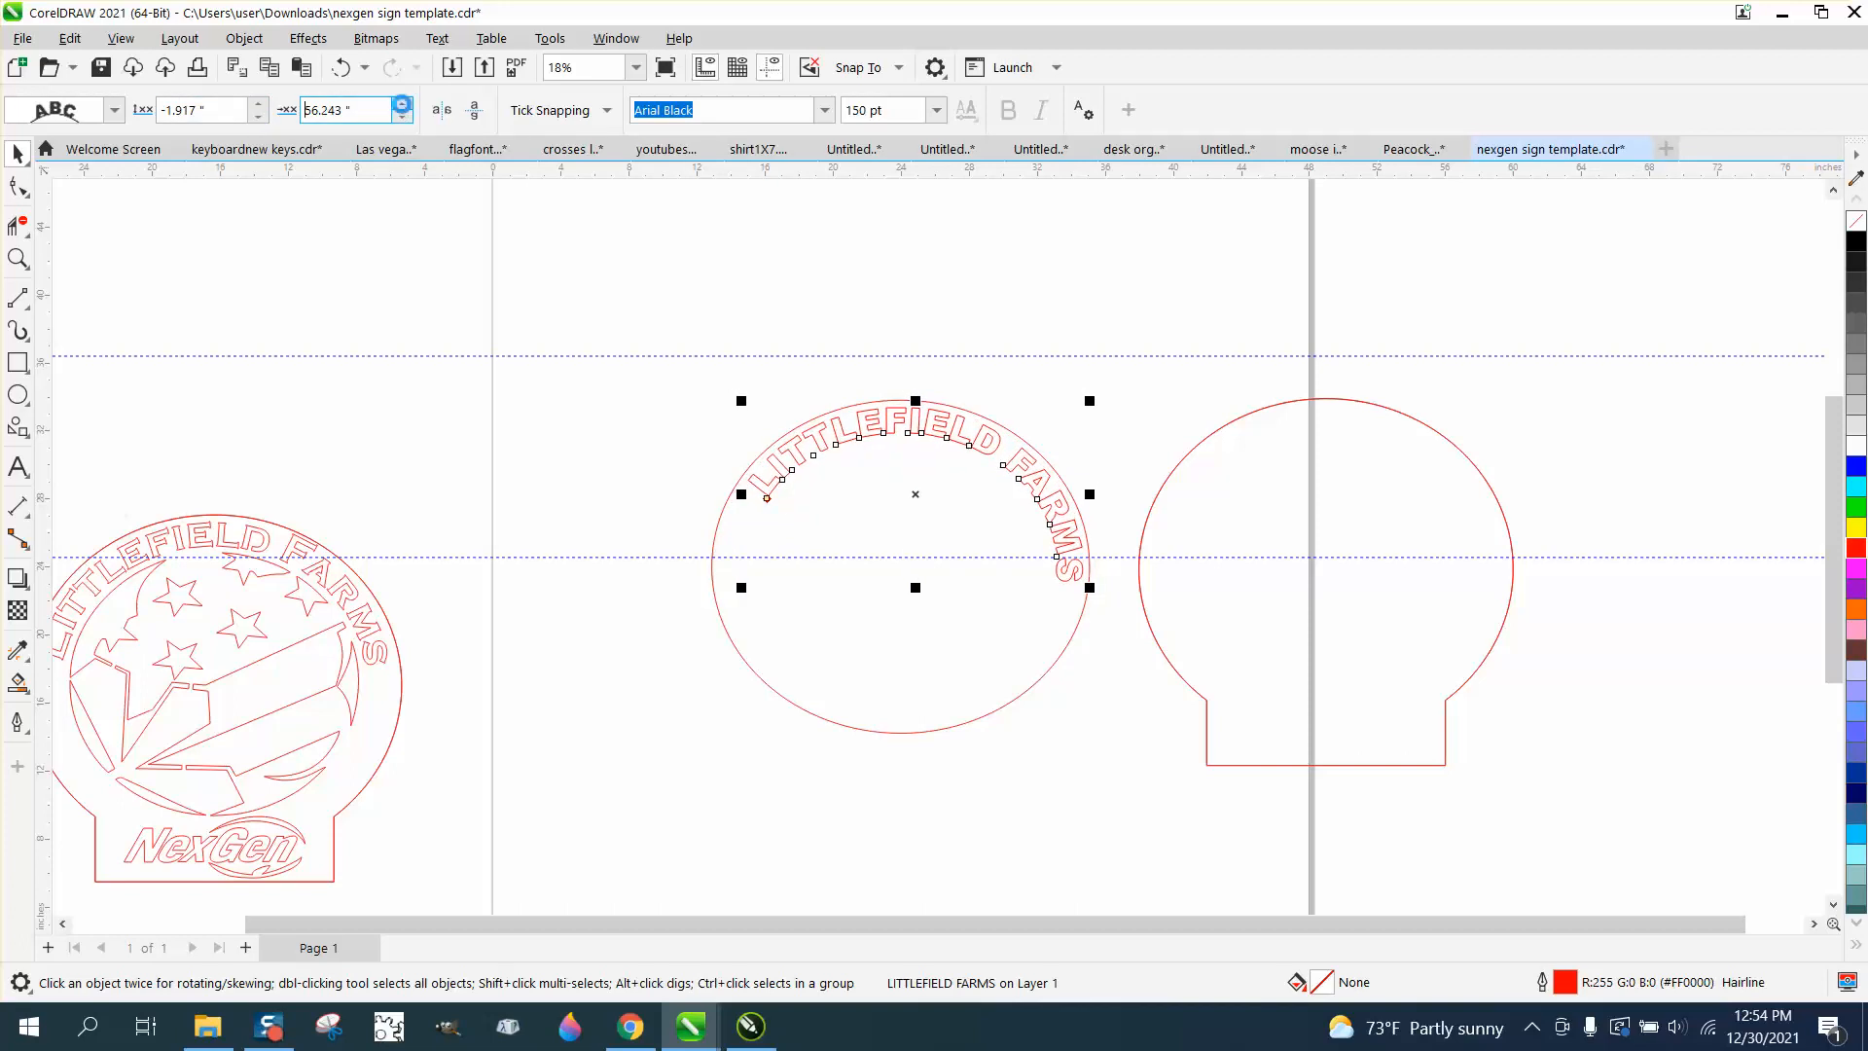
pyautogui.click(402, 116)
pyautogui.click(402, 116)
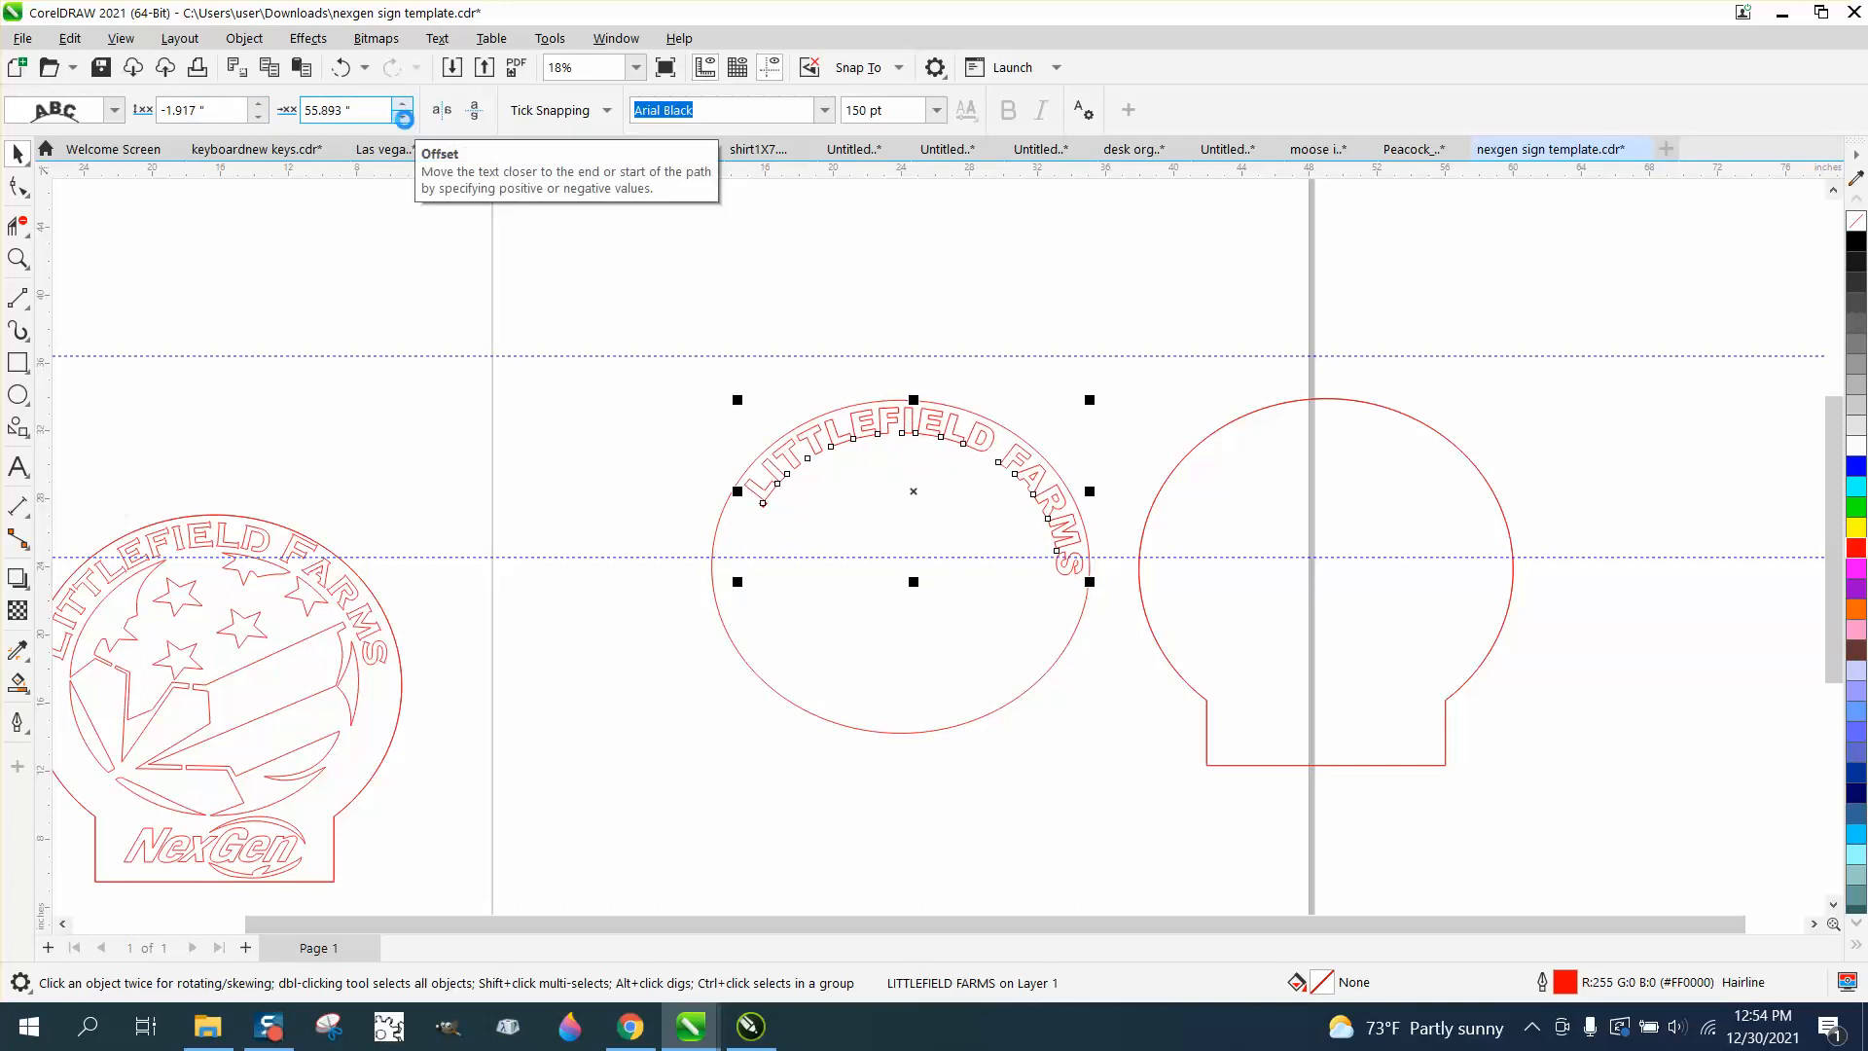
pyautogui.click(401, 115)
pyautogui.click(402, 116)
pyautogui.click(401, 115)
pyautogui.click(402, 116)
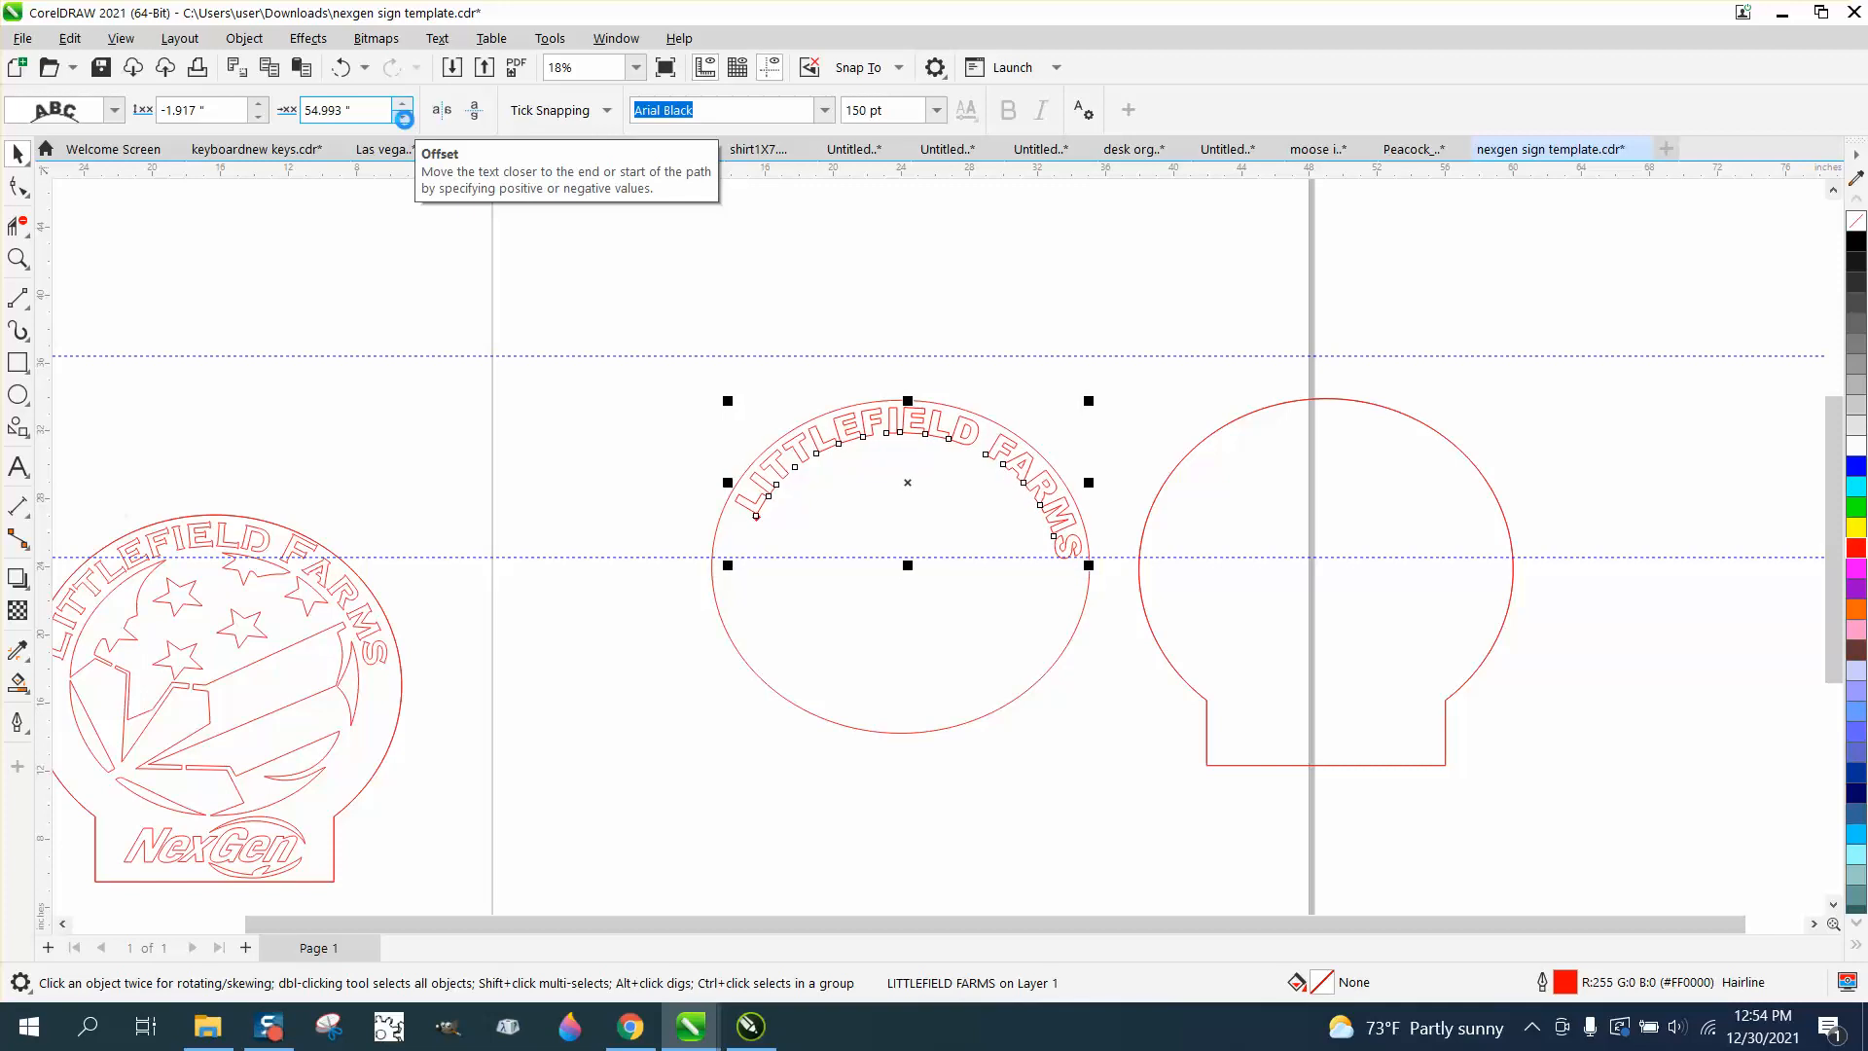
pyautogui.click(402, 116)
pyautogui.click(402, 115)
pyautogui.click(402, 116)
pyautogui.click(402, 116)
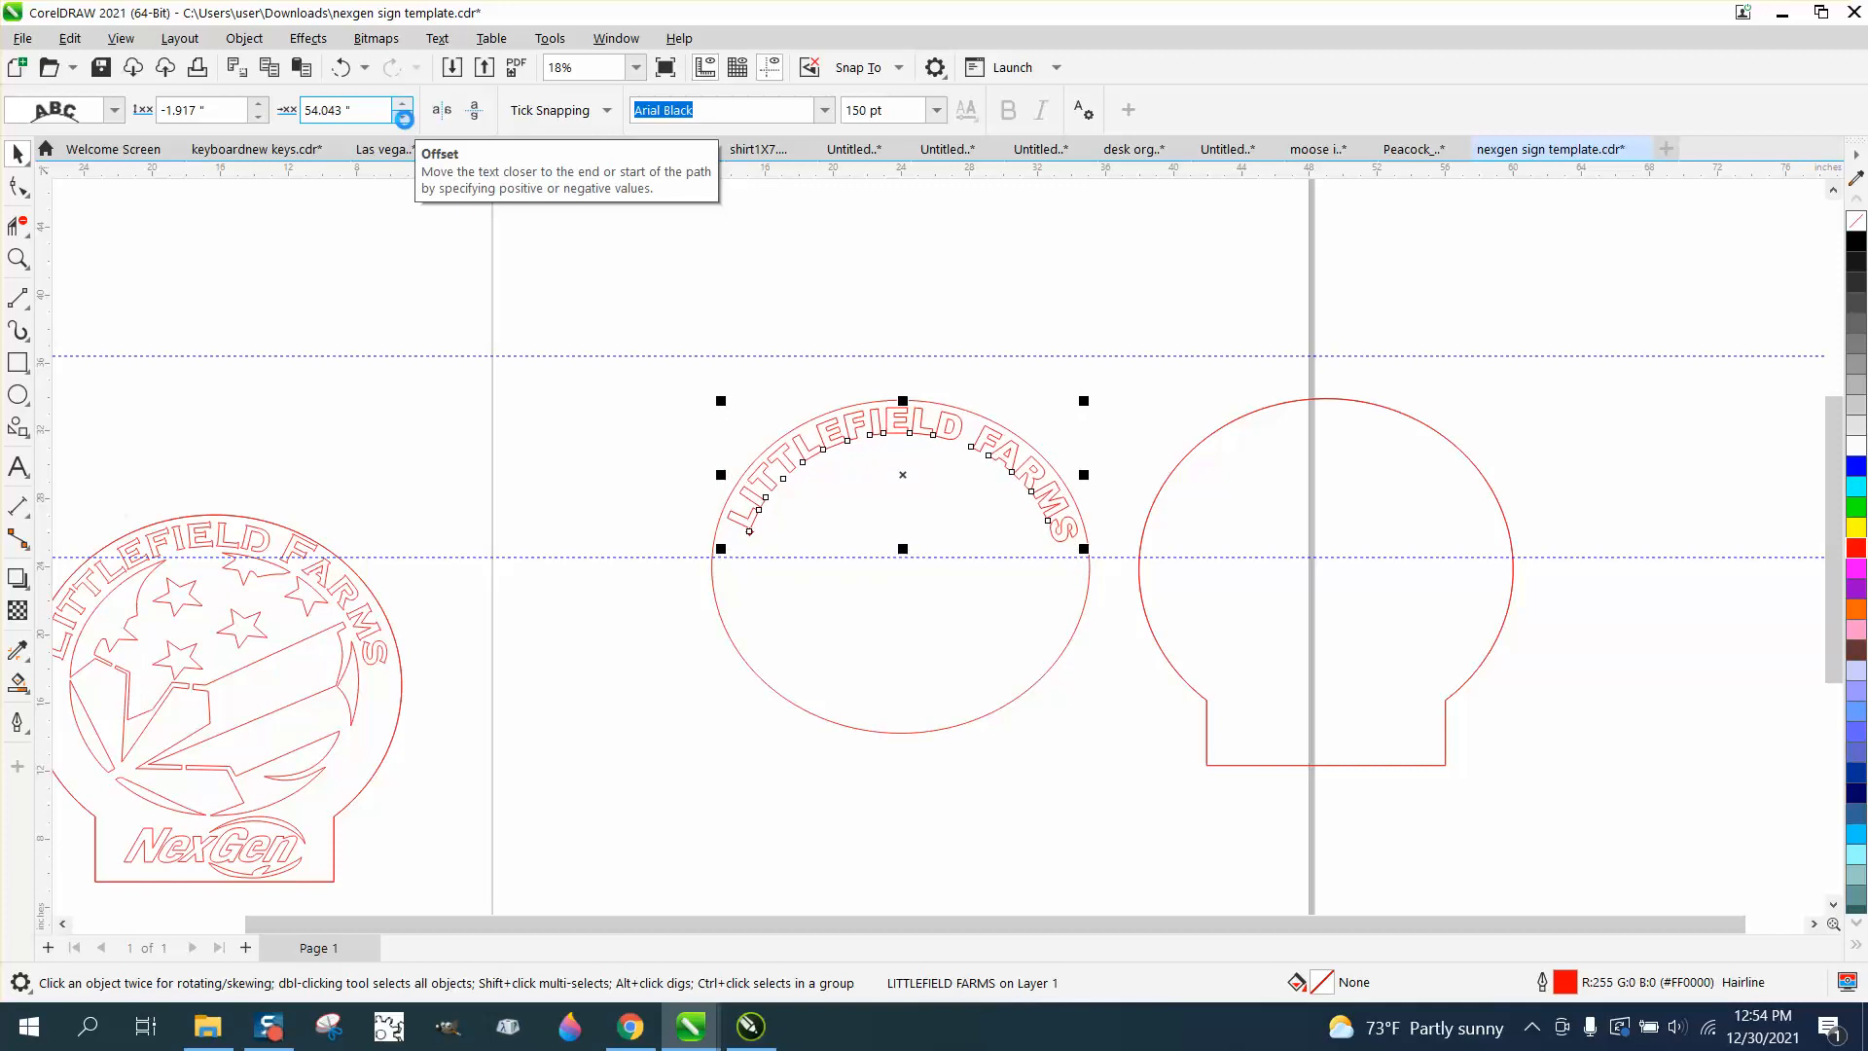
pyautogui.click(401, 115)
# Move the horizontal guideline to Y 25.508" near the text's lower ends and fine-tune the text's path offset to 53.693".
pyautogui.moveTo(1111, 556); pyautogui.dragTo(1065, 542)
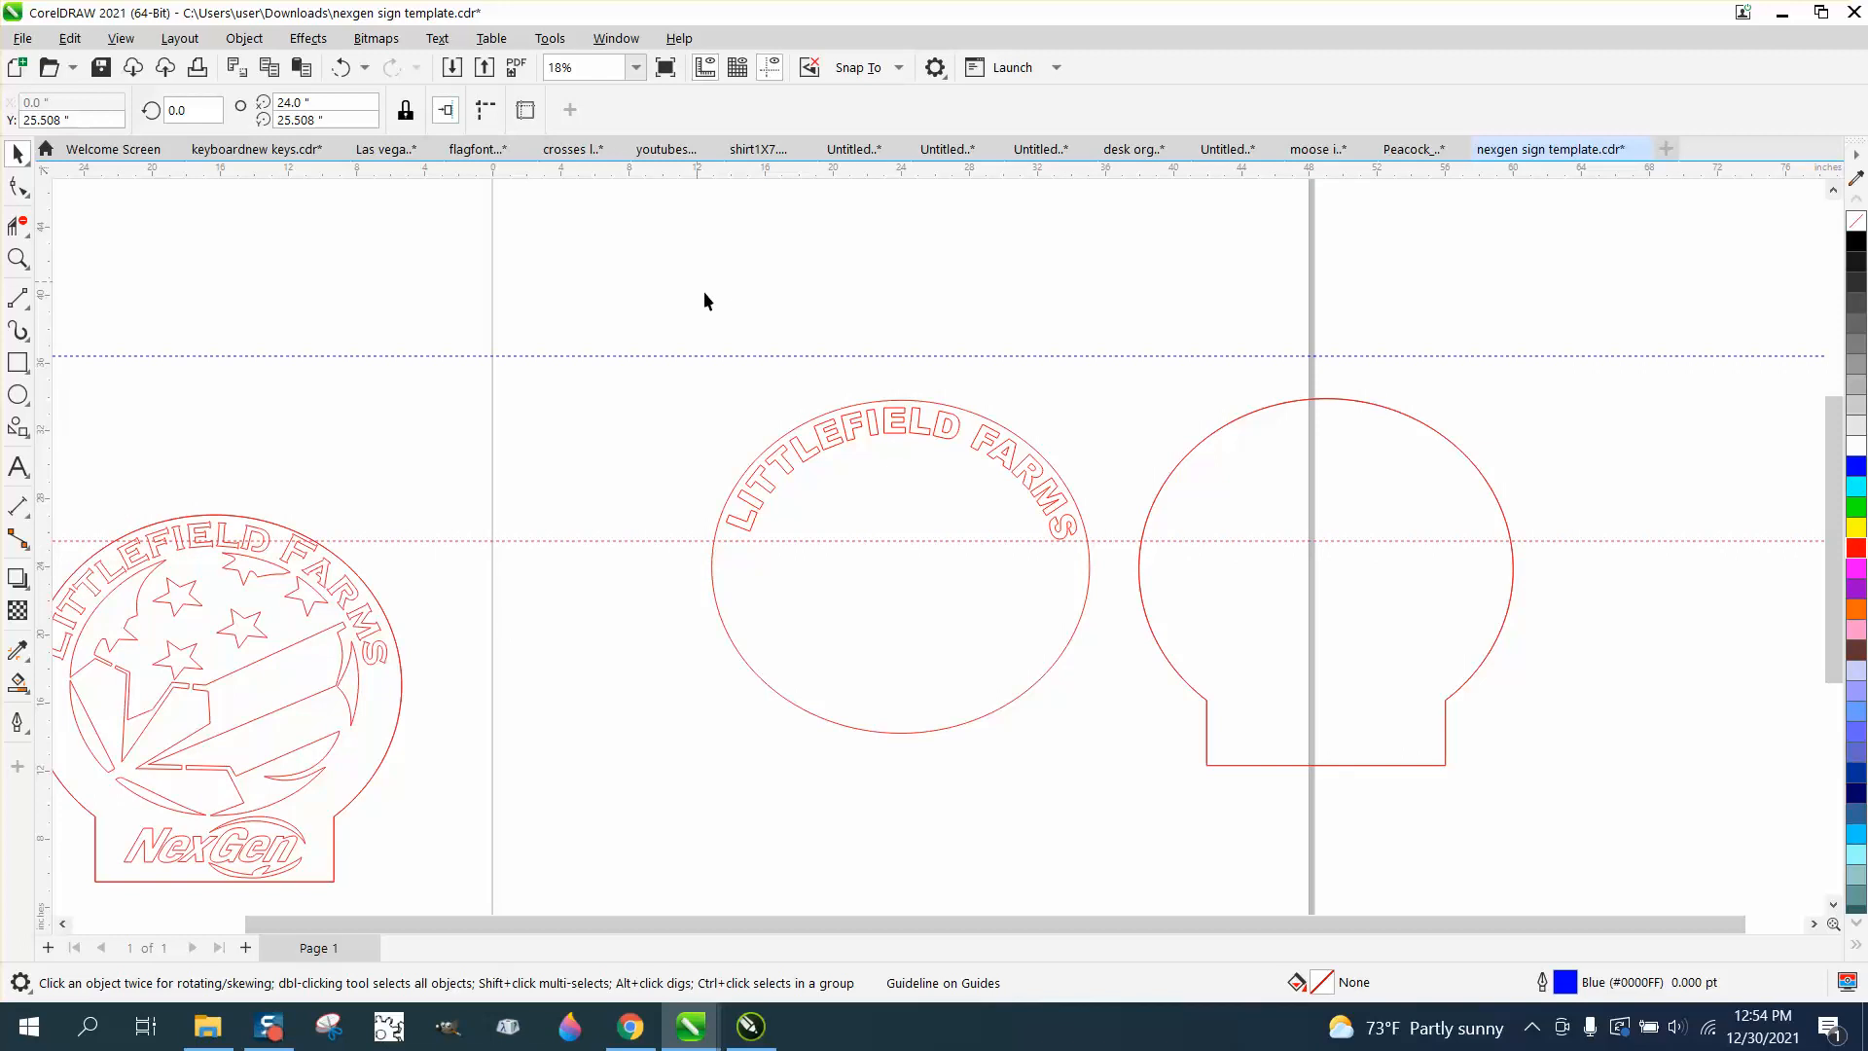
pyautogui.click(861, 428)
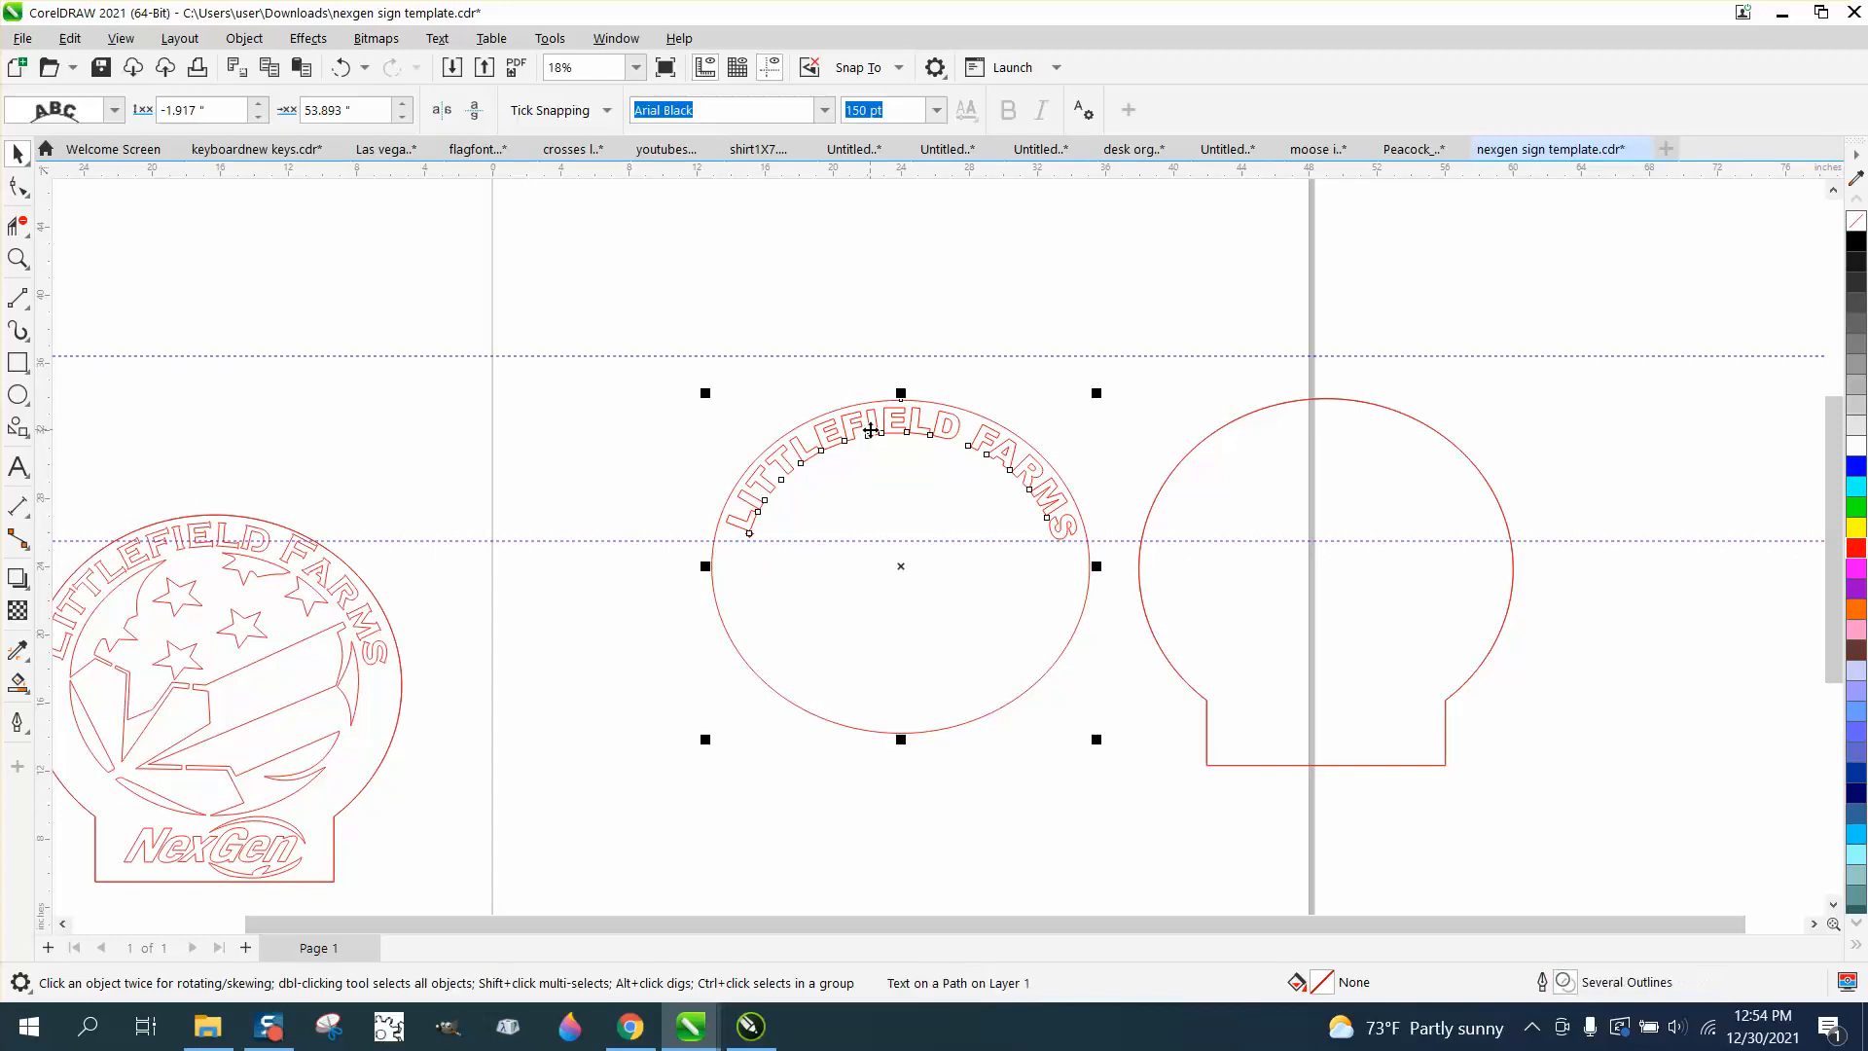
pyautogui.click(402, 117)
pyautogui.click(402, 117)
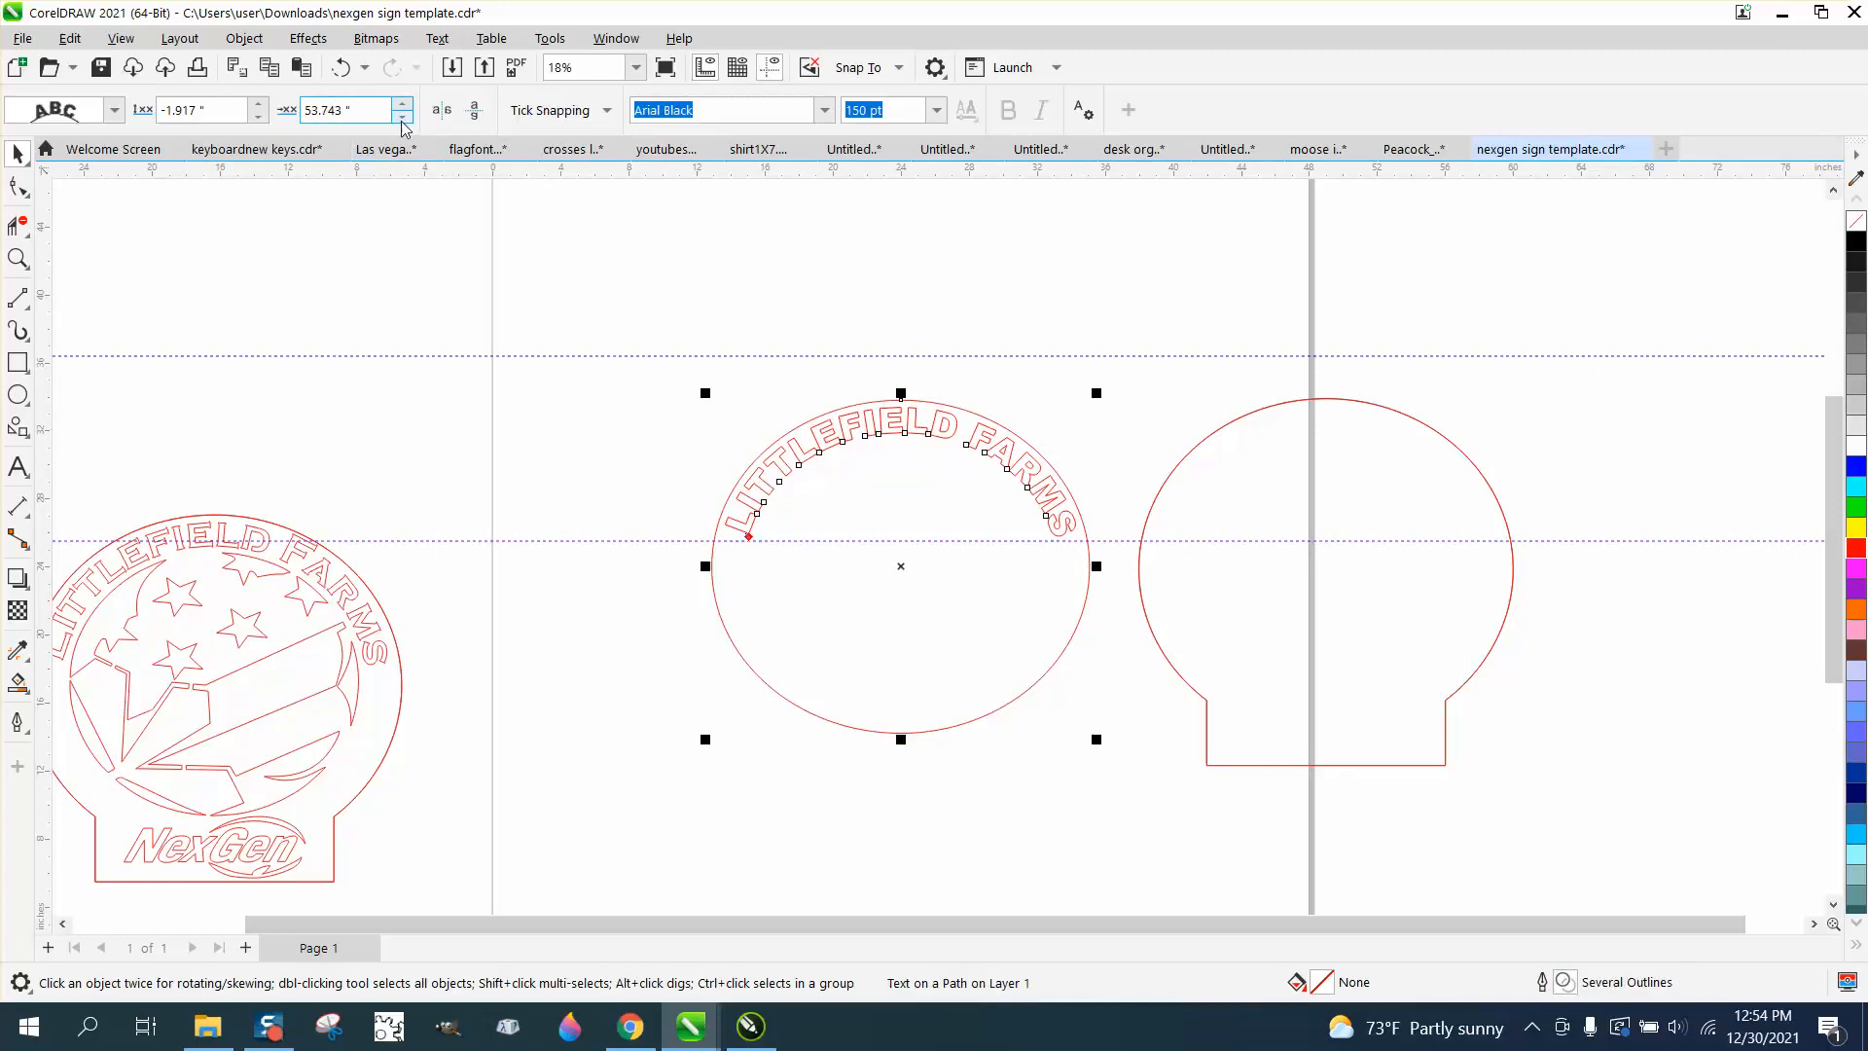
pyautogui.click(671, 201)
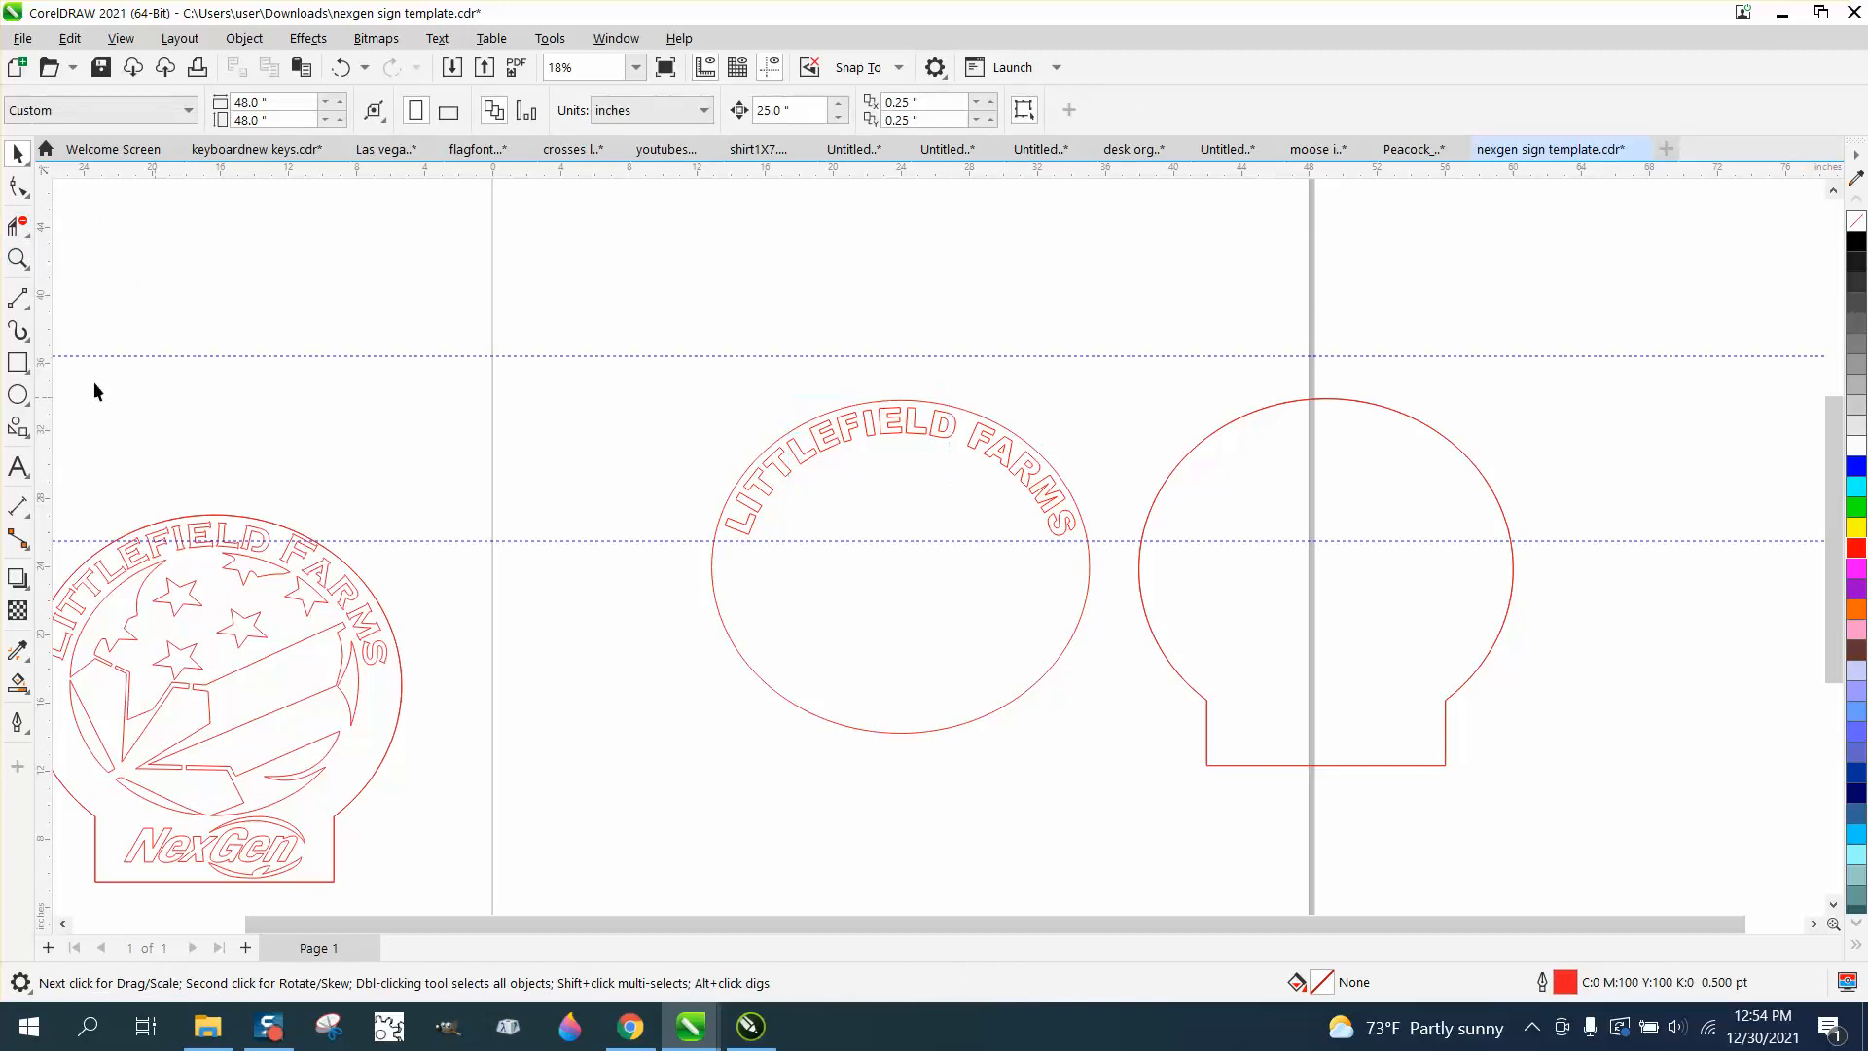
# Examine the arched lettering inside the ellipse up close, and compare it with the finished sign's lettering and outer edge.
pyautogui.click(18, 259)
pyautogui.moveTo(807, 396); pyautogui.dragTo(958, 488)
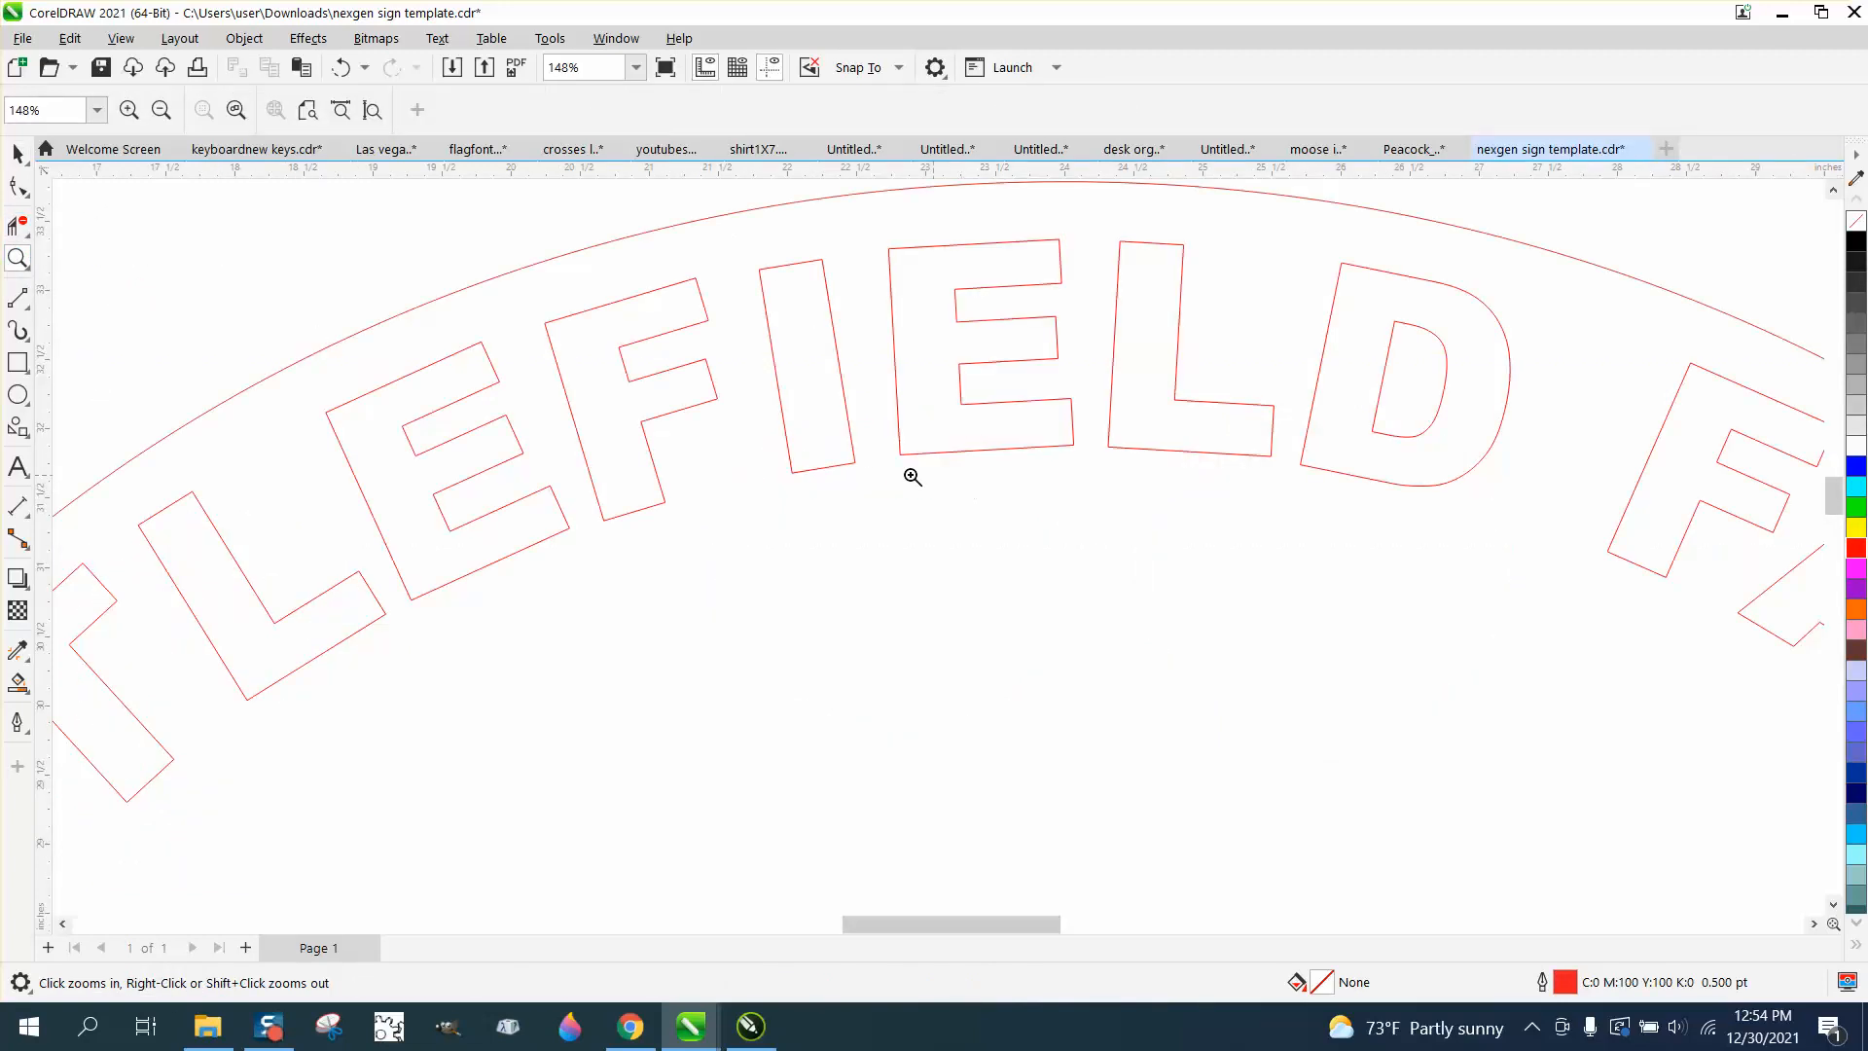
pyautogui.click(18, 154)
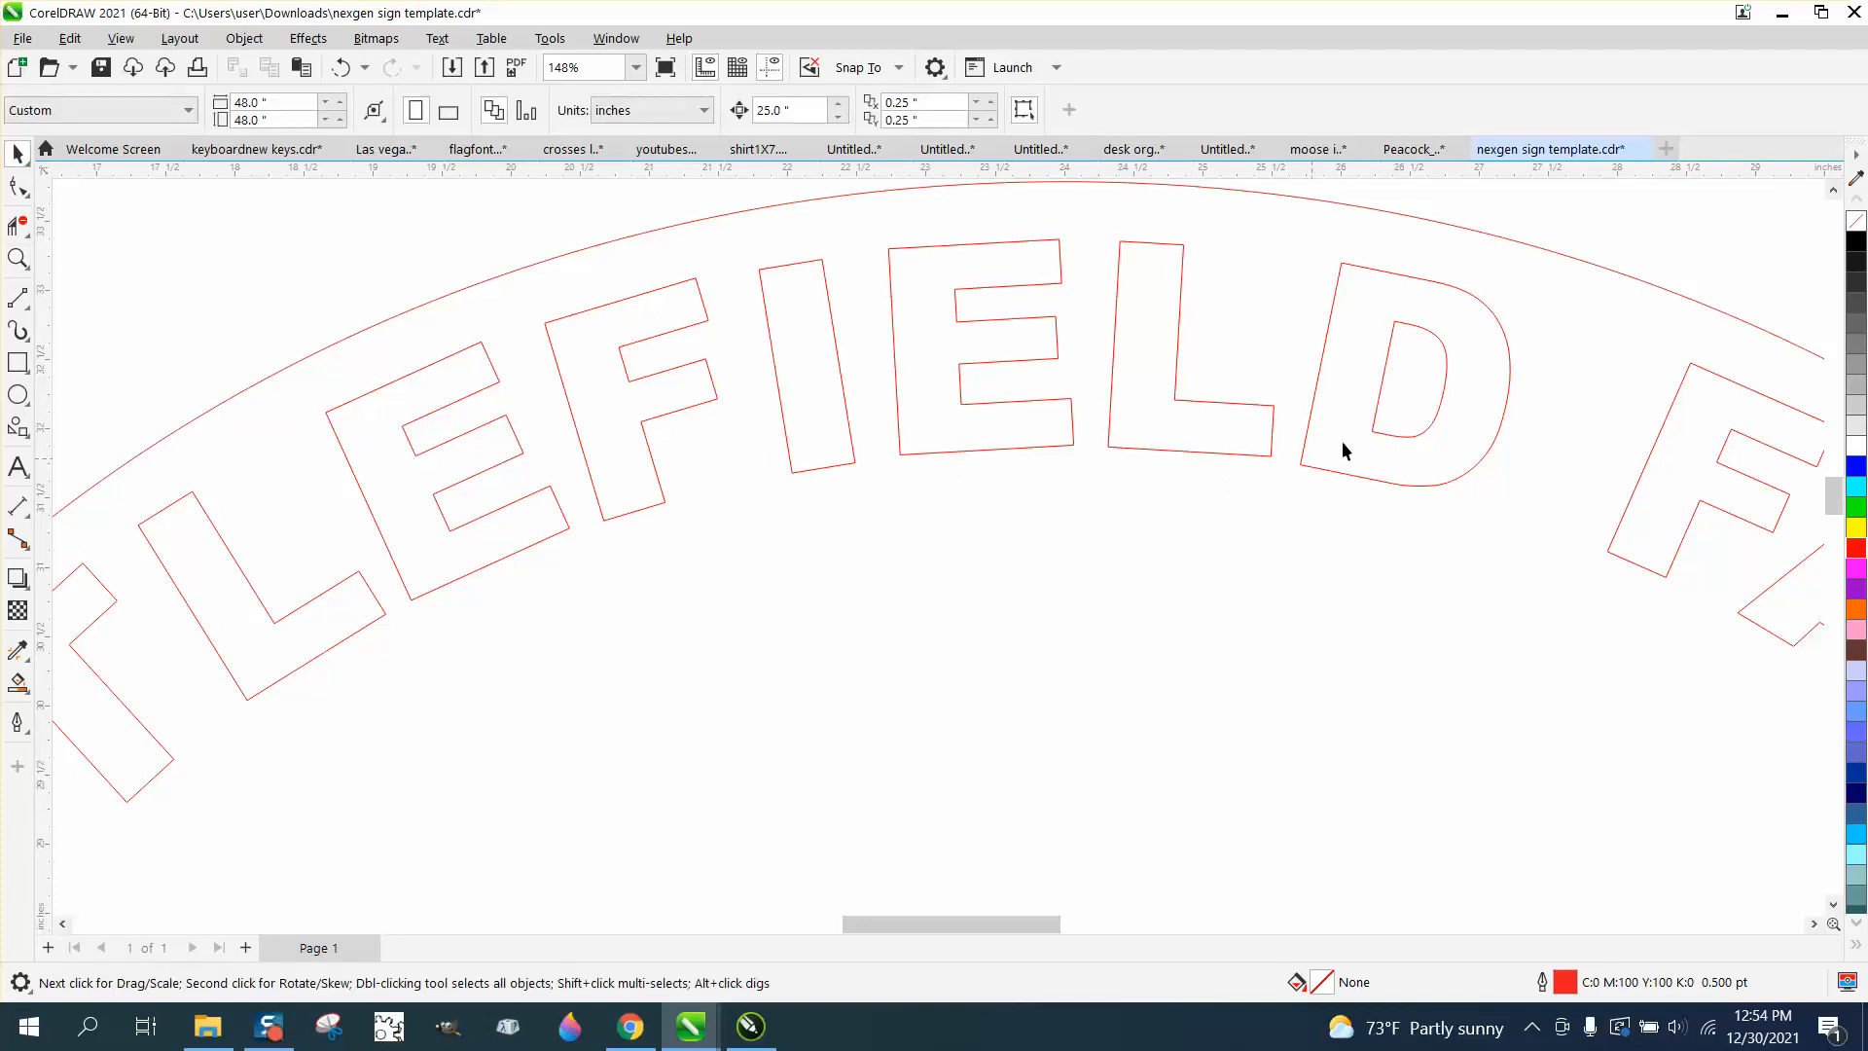
pyautogui.scroll(-2, 1358, 389)
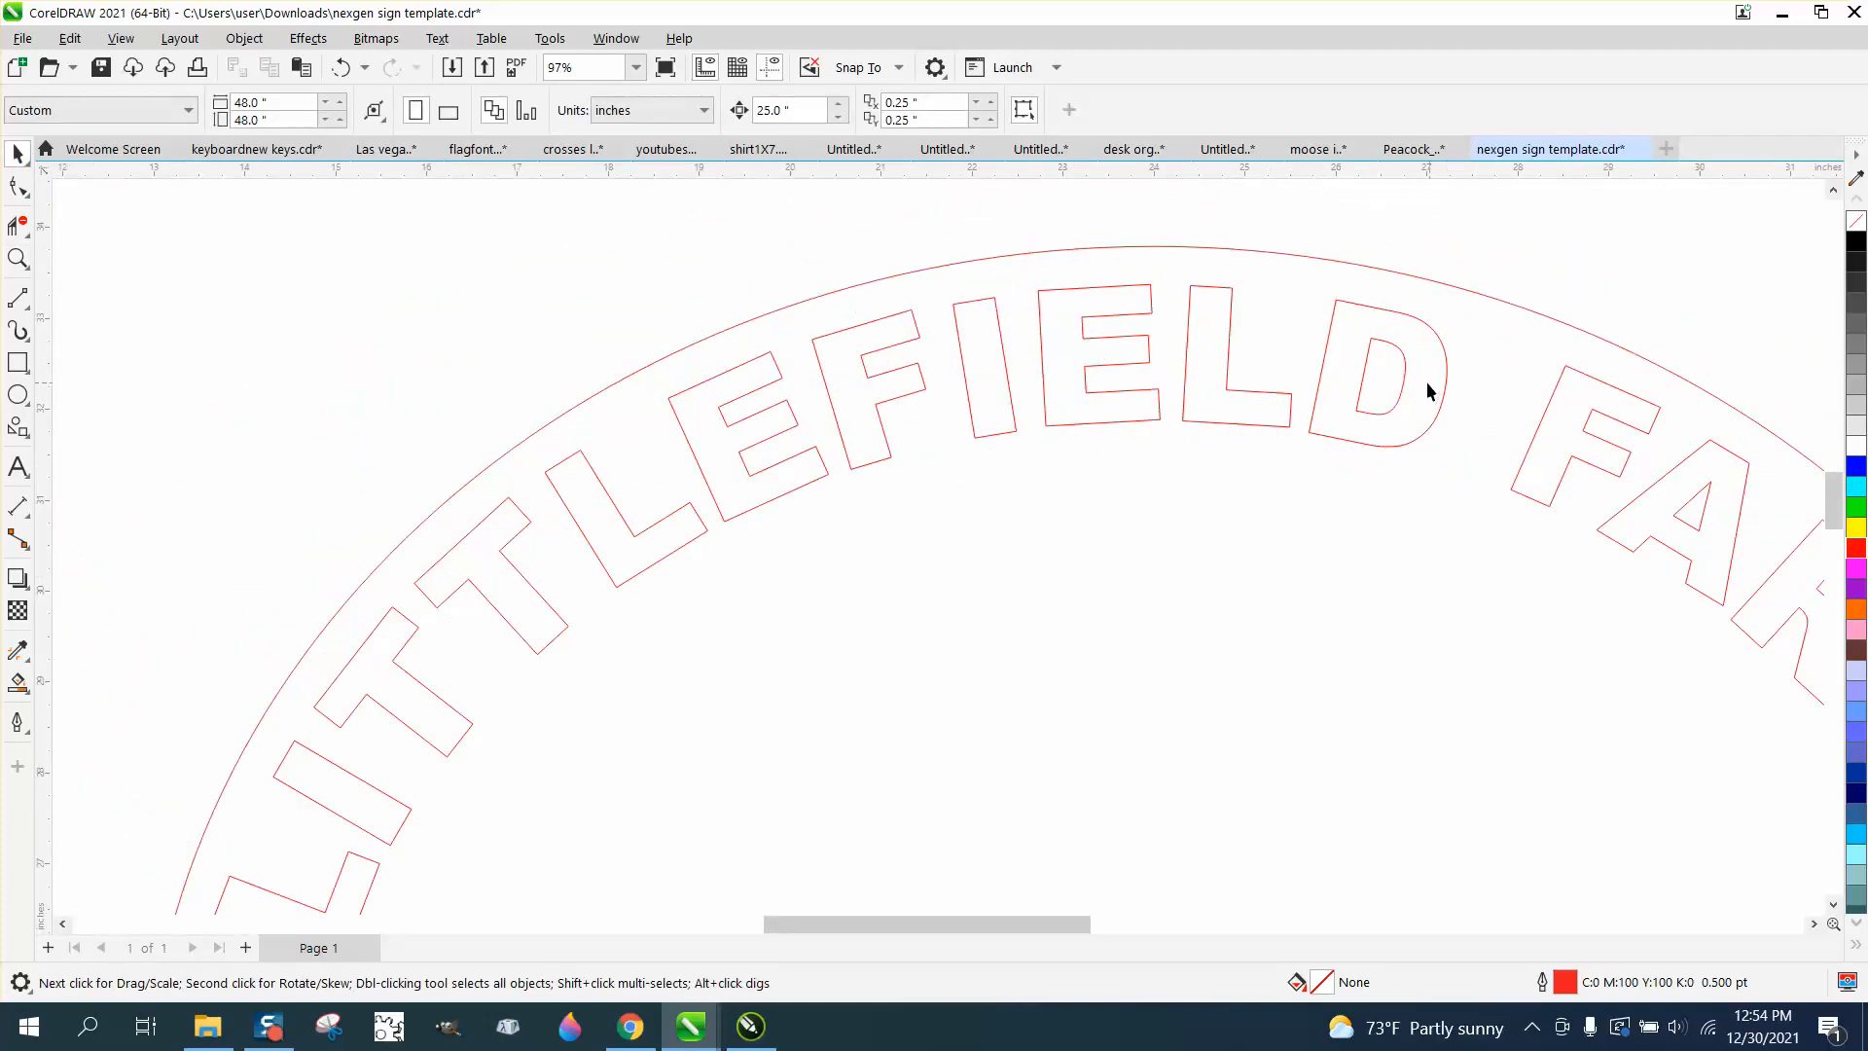
pyautogui.scroll(-1, 1428, 390)
pyautogui.scroll(-1, 1228, 376)
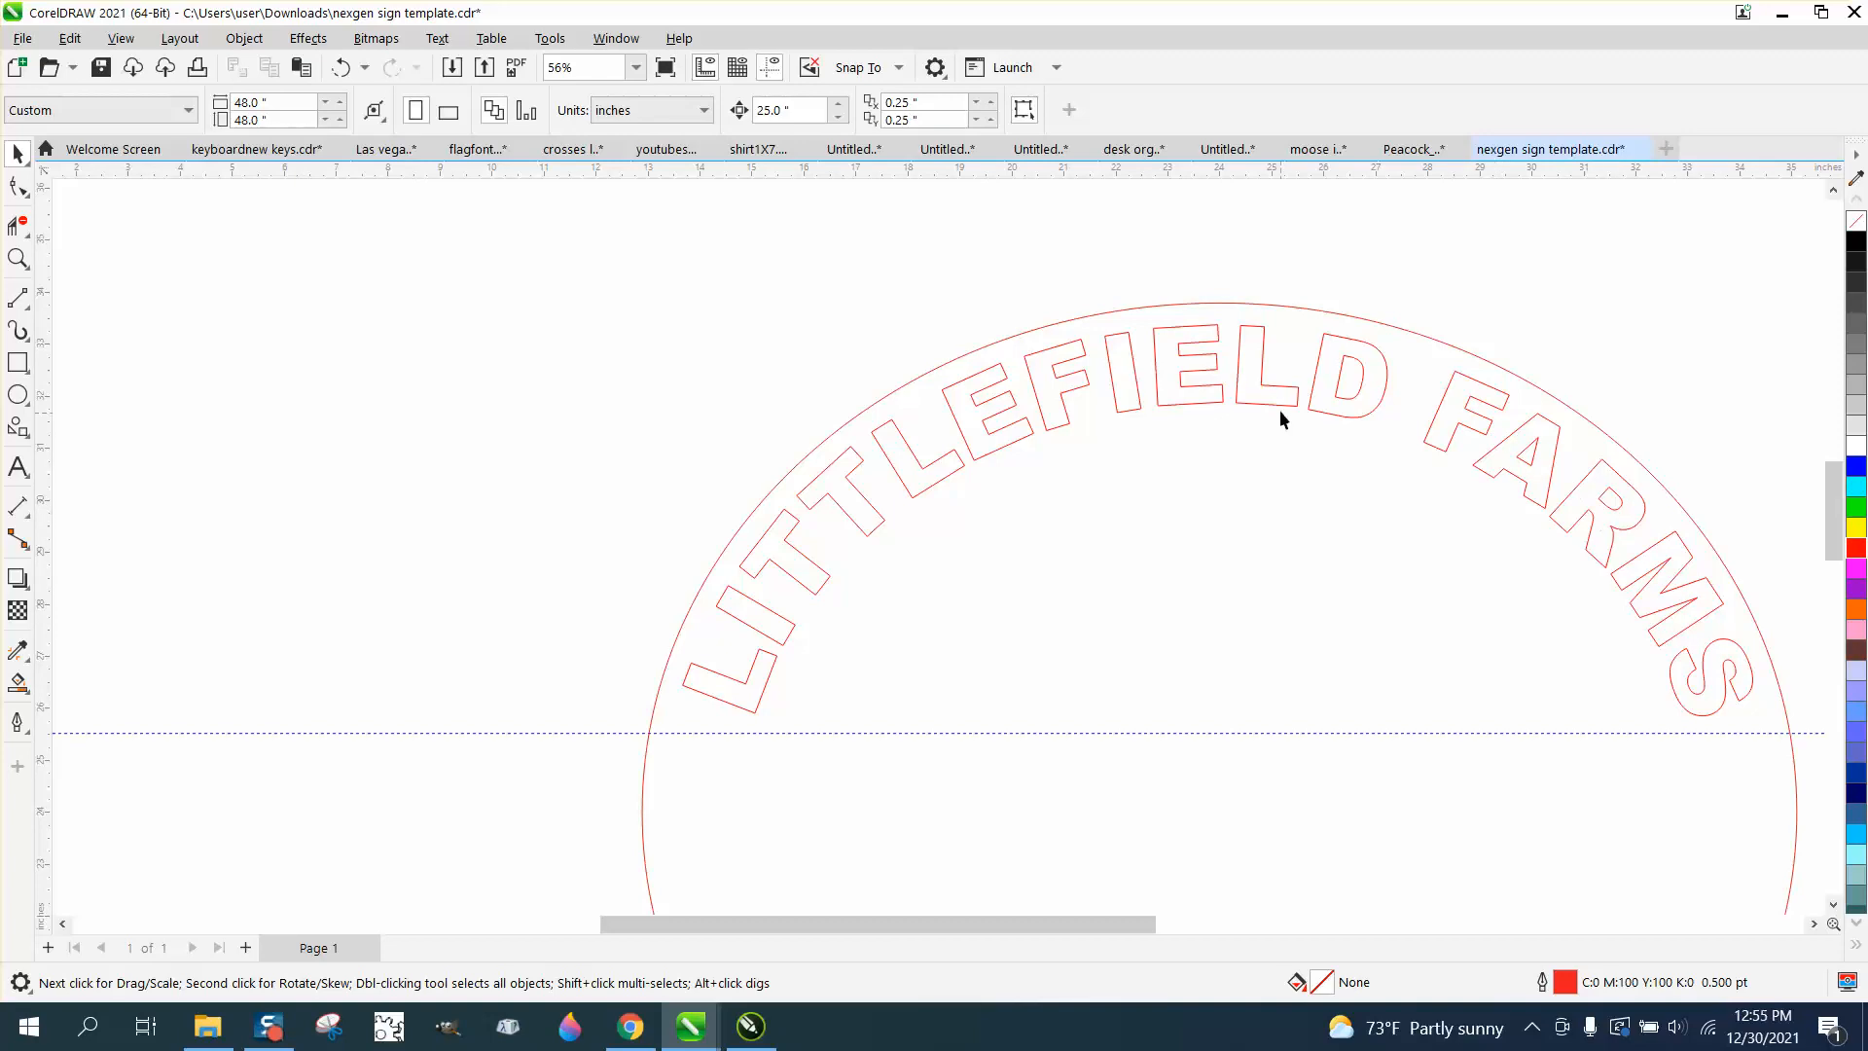
pyautogui.scroll(-3, 1374, 395)
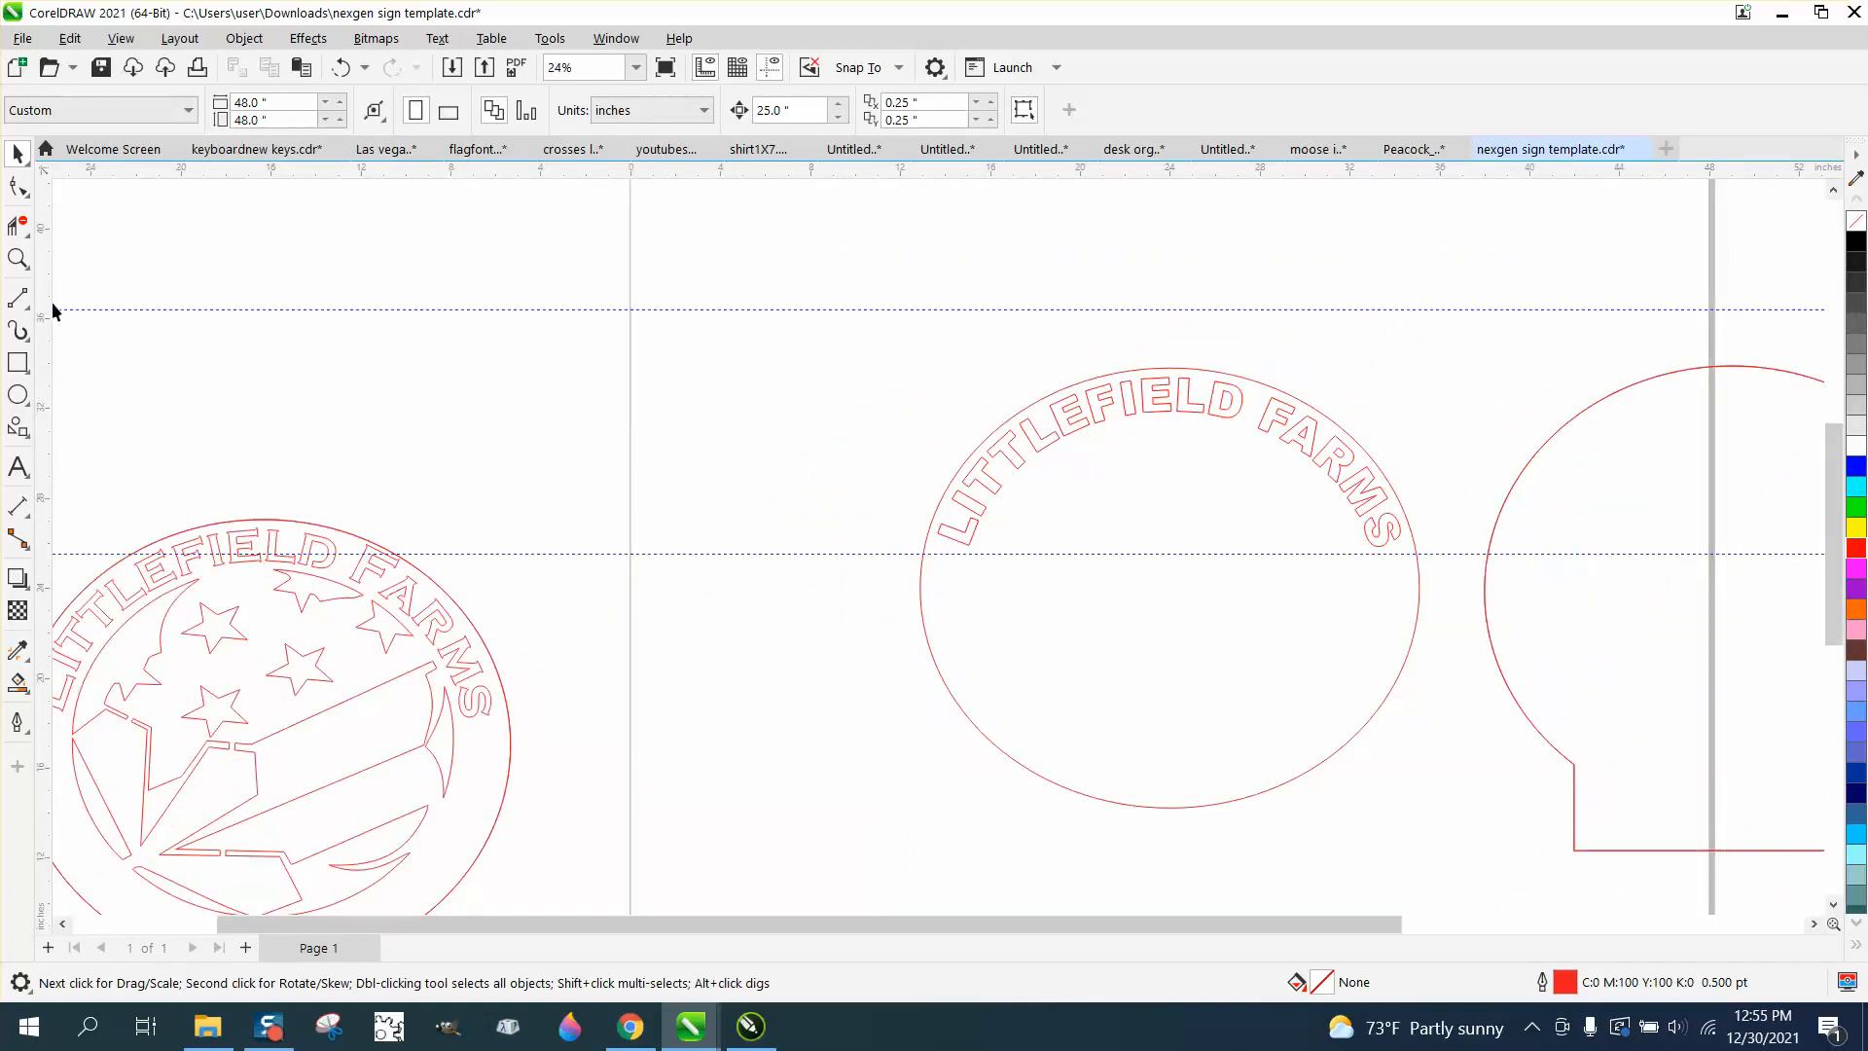
pyautogui.click(17, 258)
pyautogui.moveTo(242, 486); pyautogui.dragTo(332, 577)
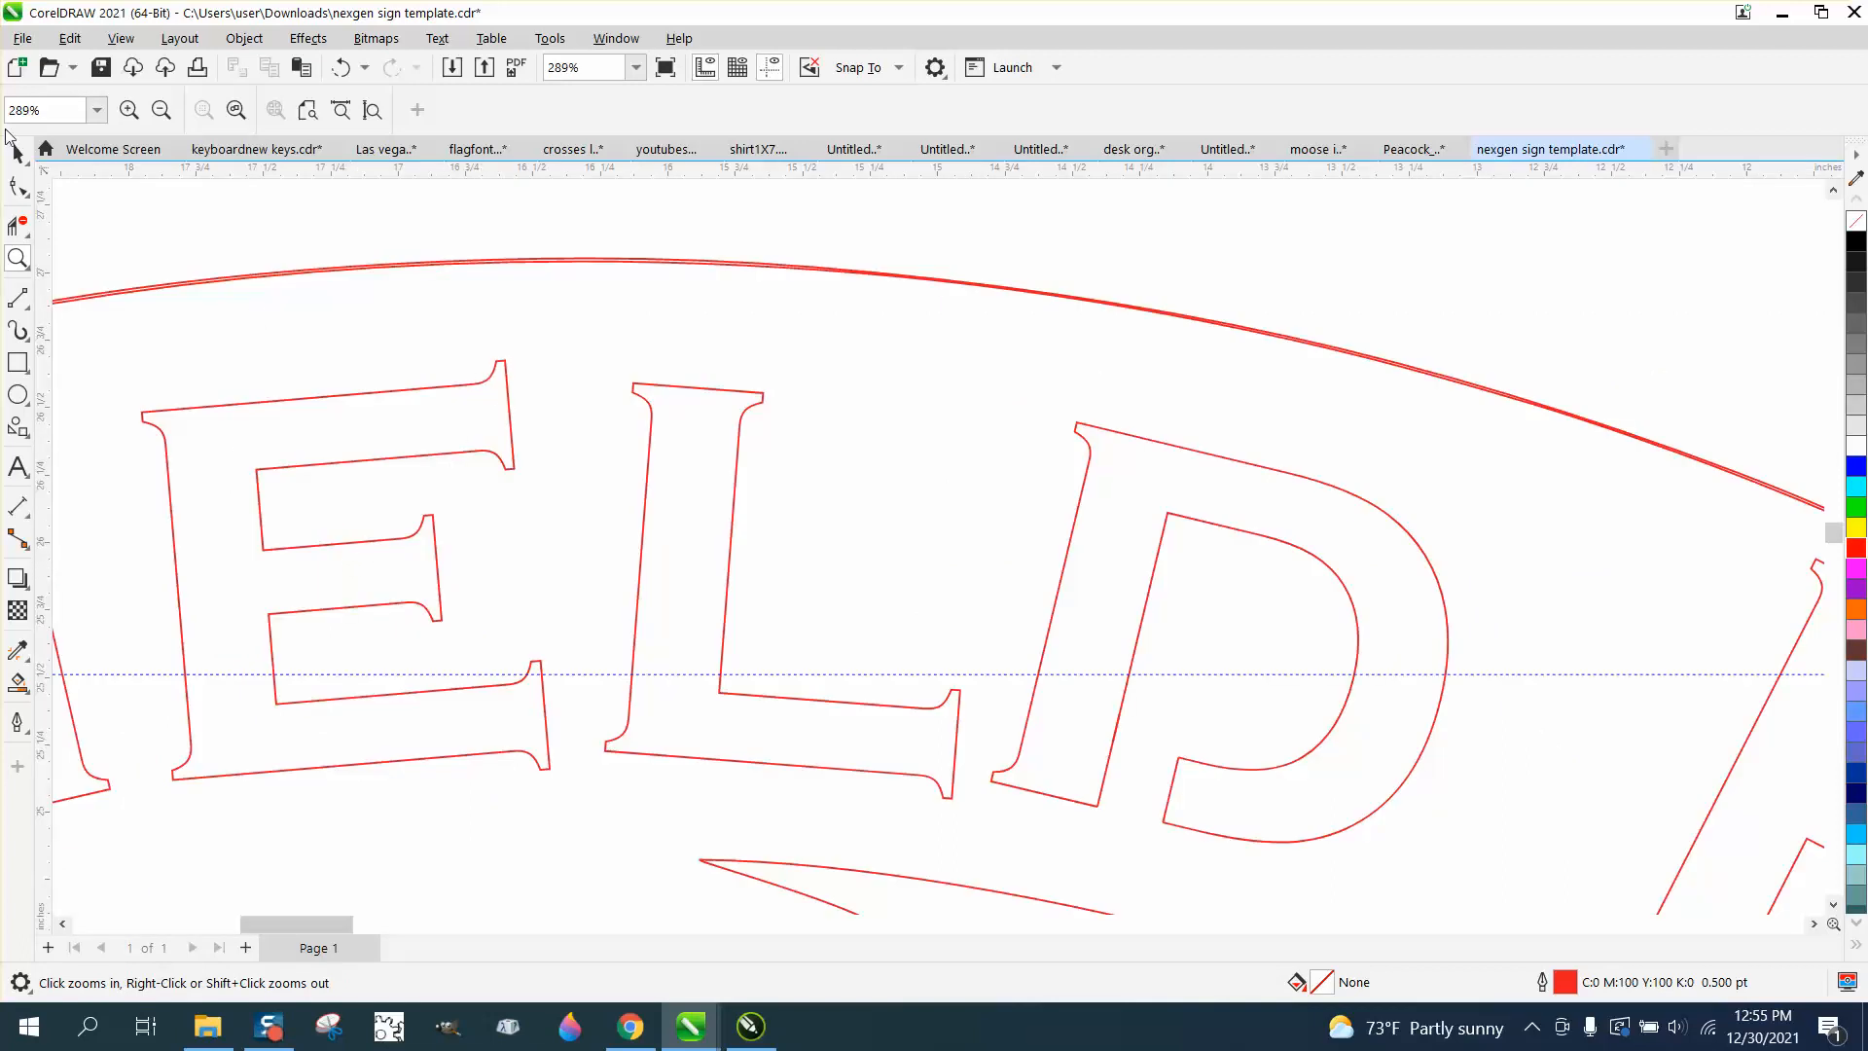
pyautogui.click(551, 283)
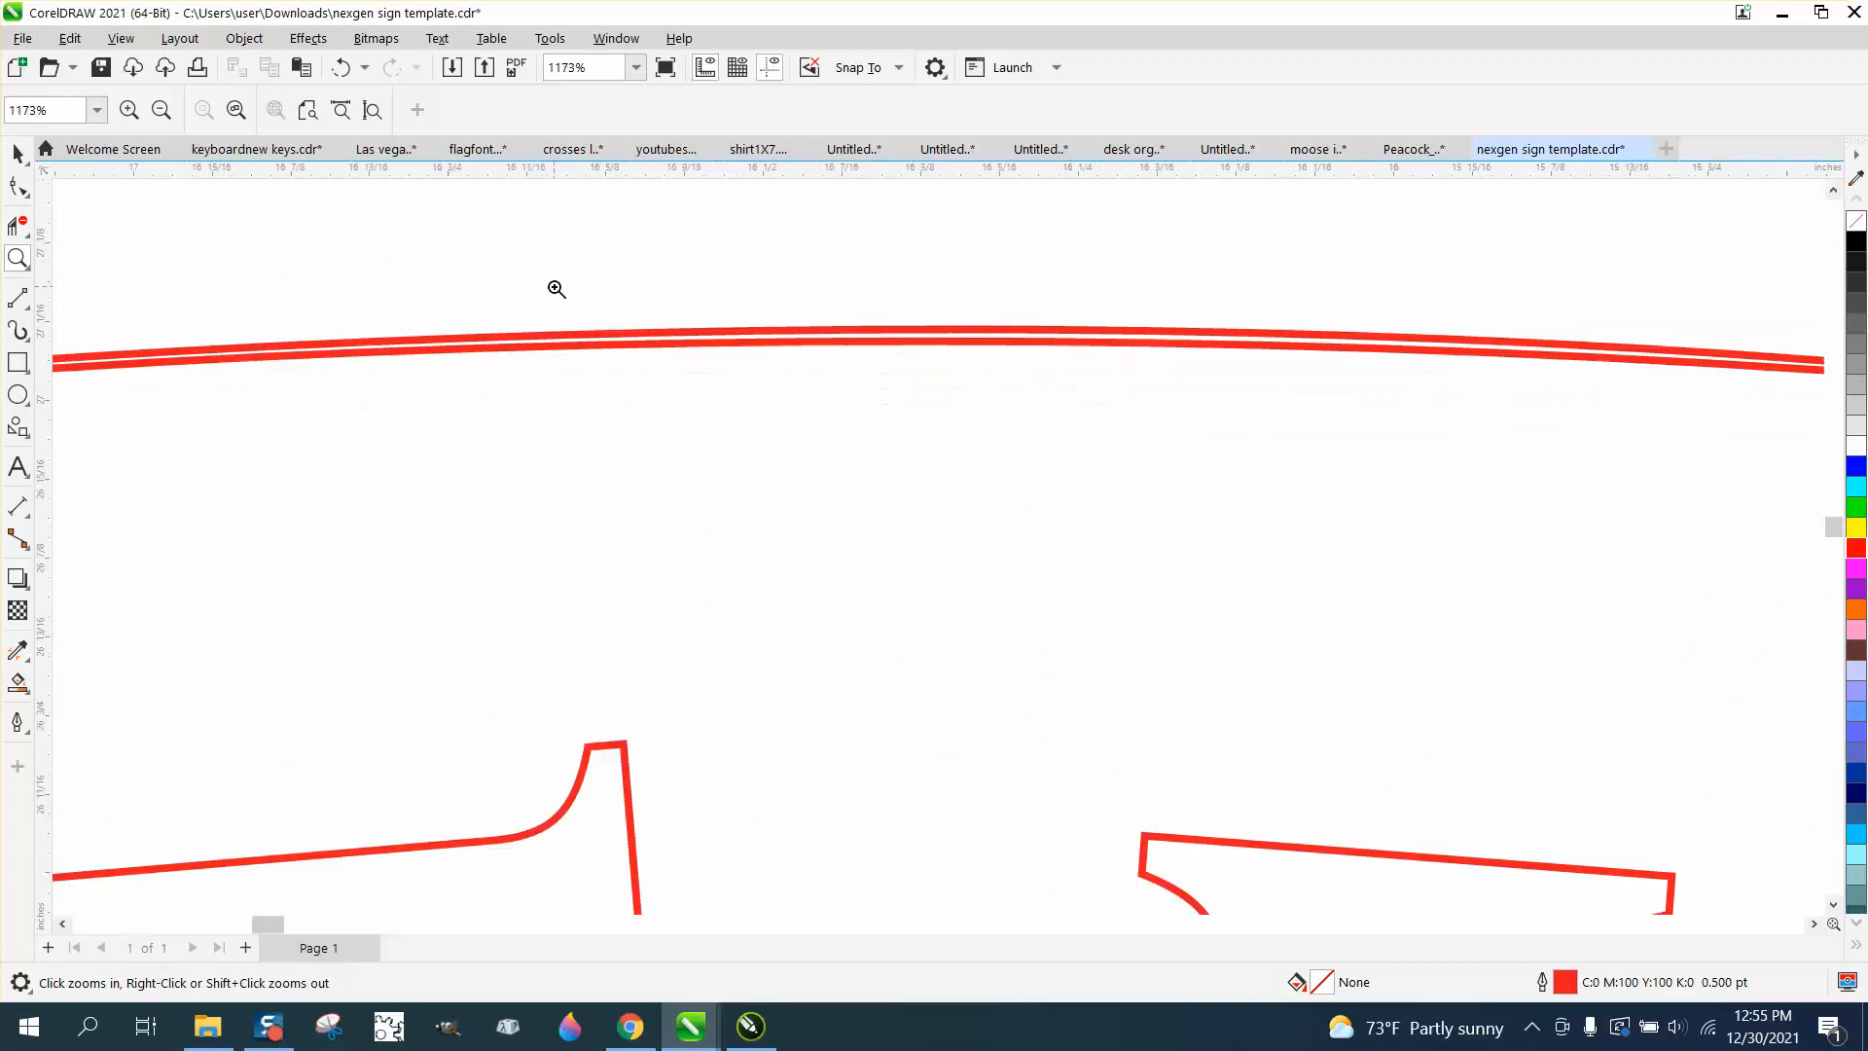
pyautogui.scroll(-10, 557, 289)
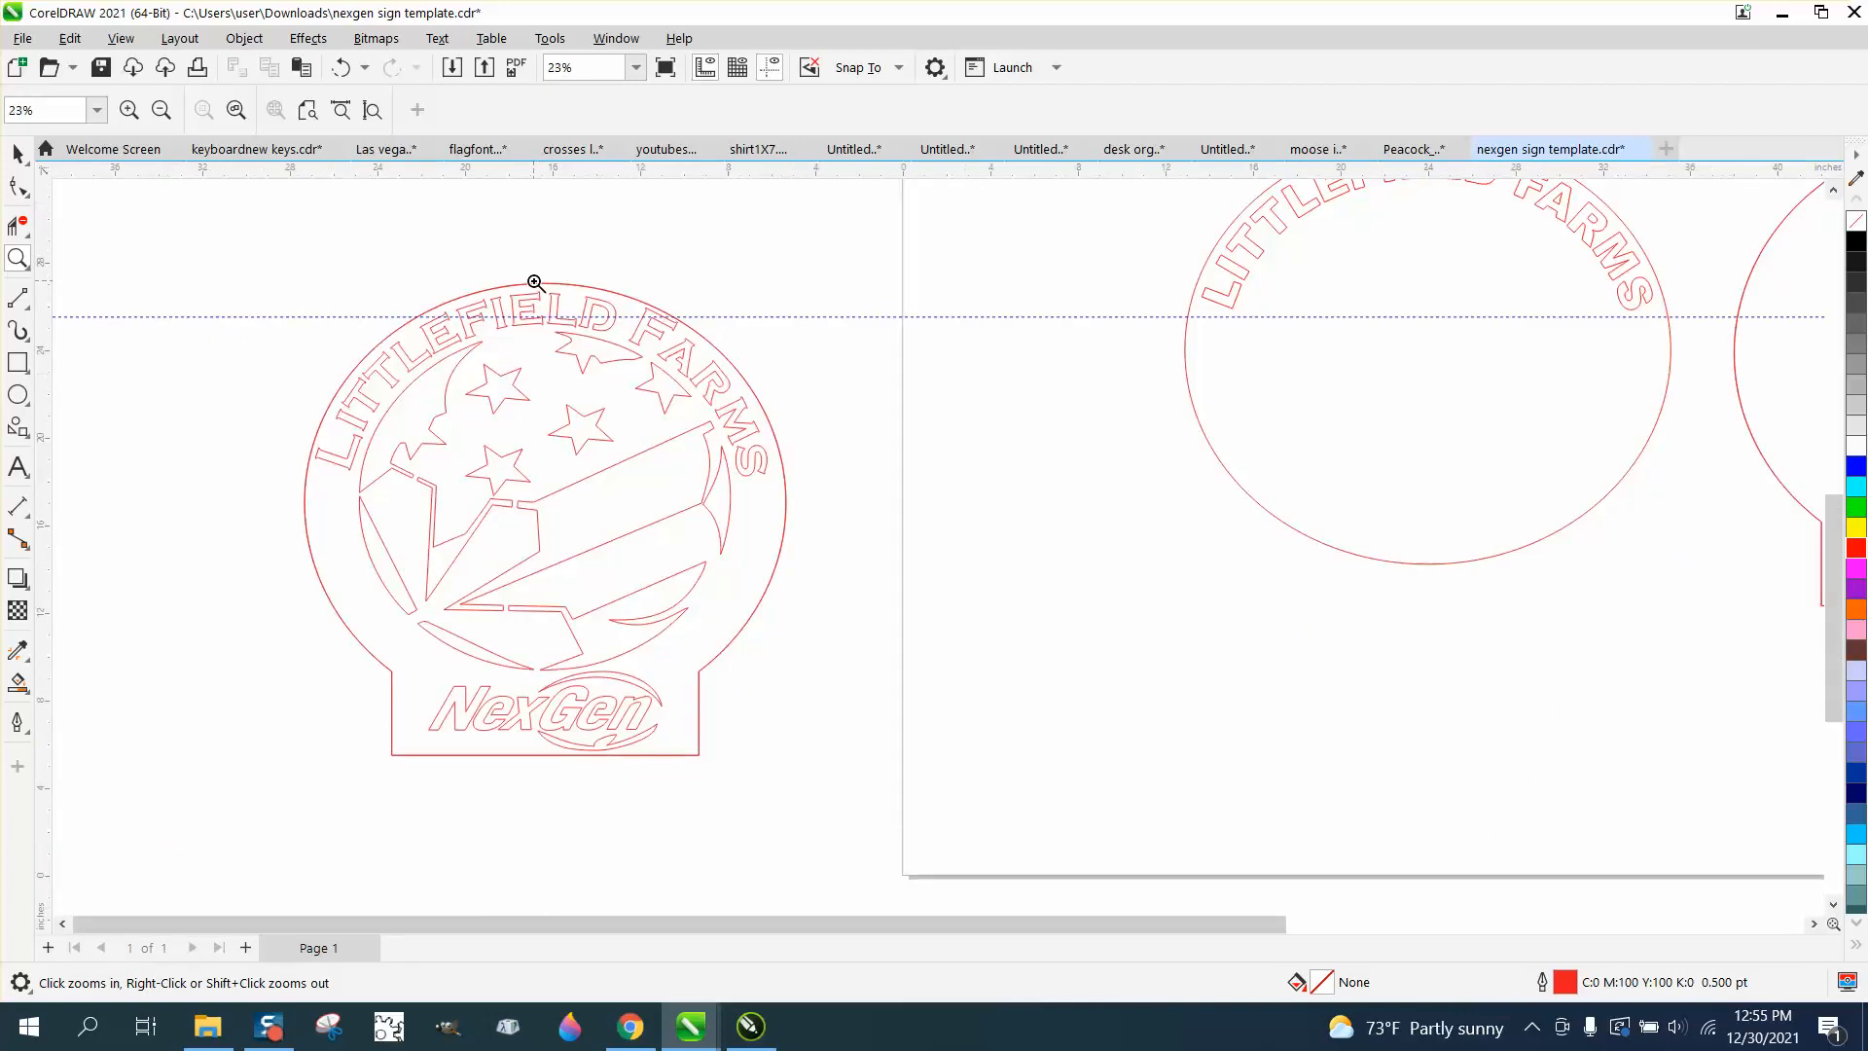
pyautogui.scroll(-1, 534, 282)
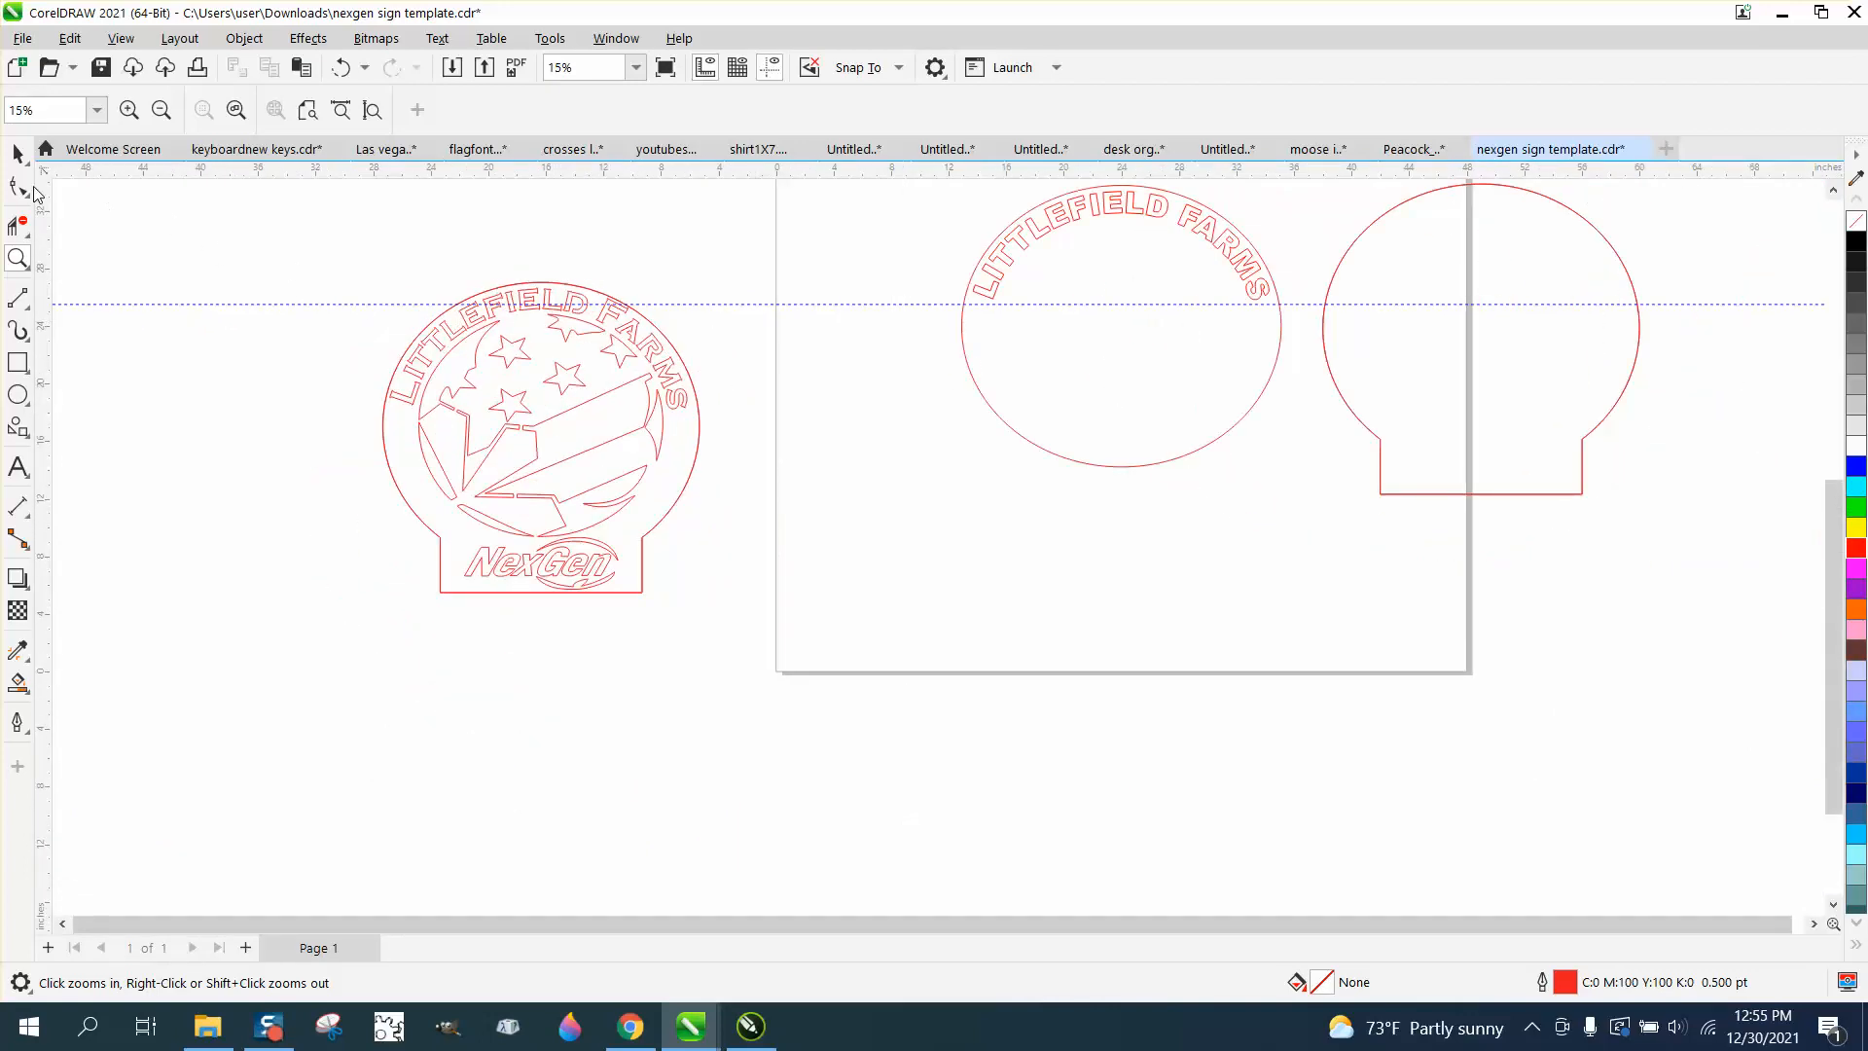
# Break the arched "LITTLEFIELD FARMS" text apart from the ellipse it follows.
pyautogui.click(18, 152)
pyautogui.click(992, 299)
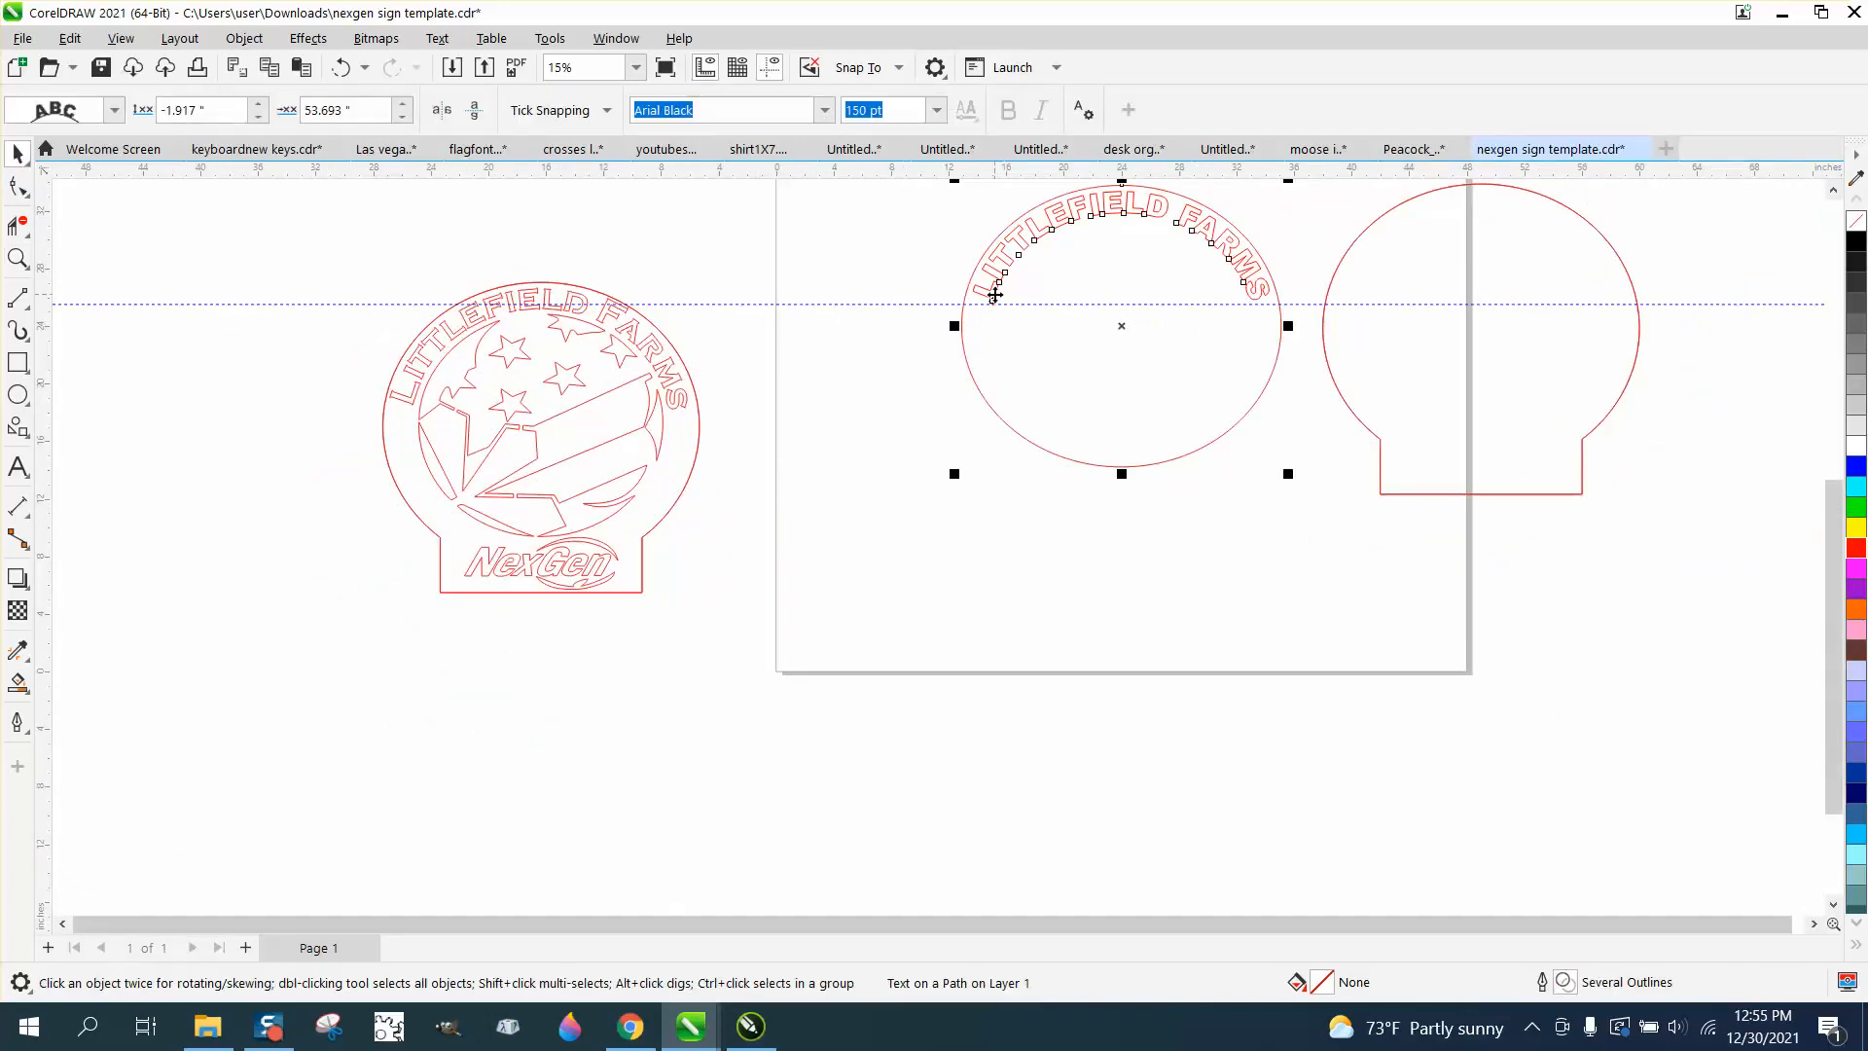
pyautogui.click(261, 43)
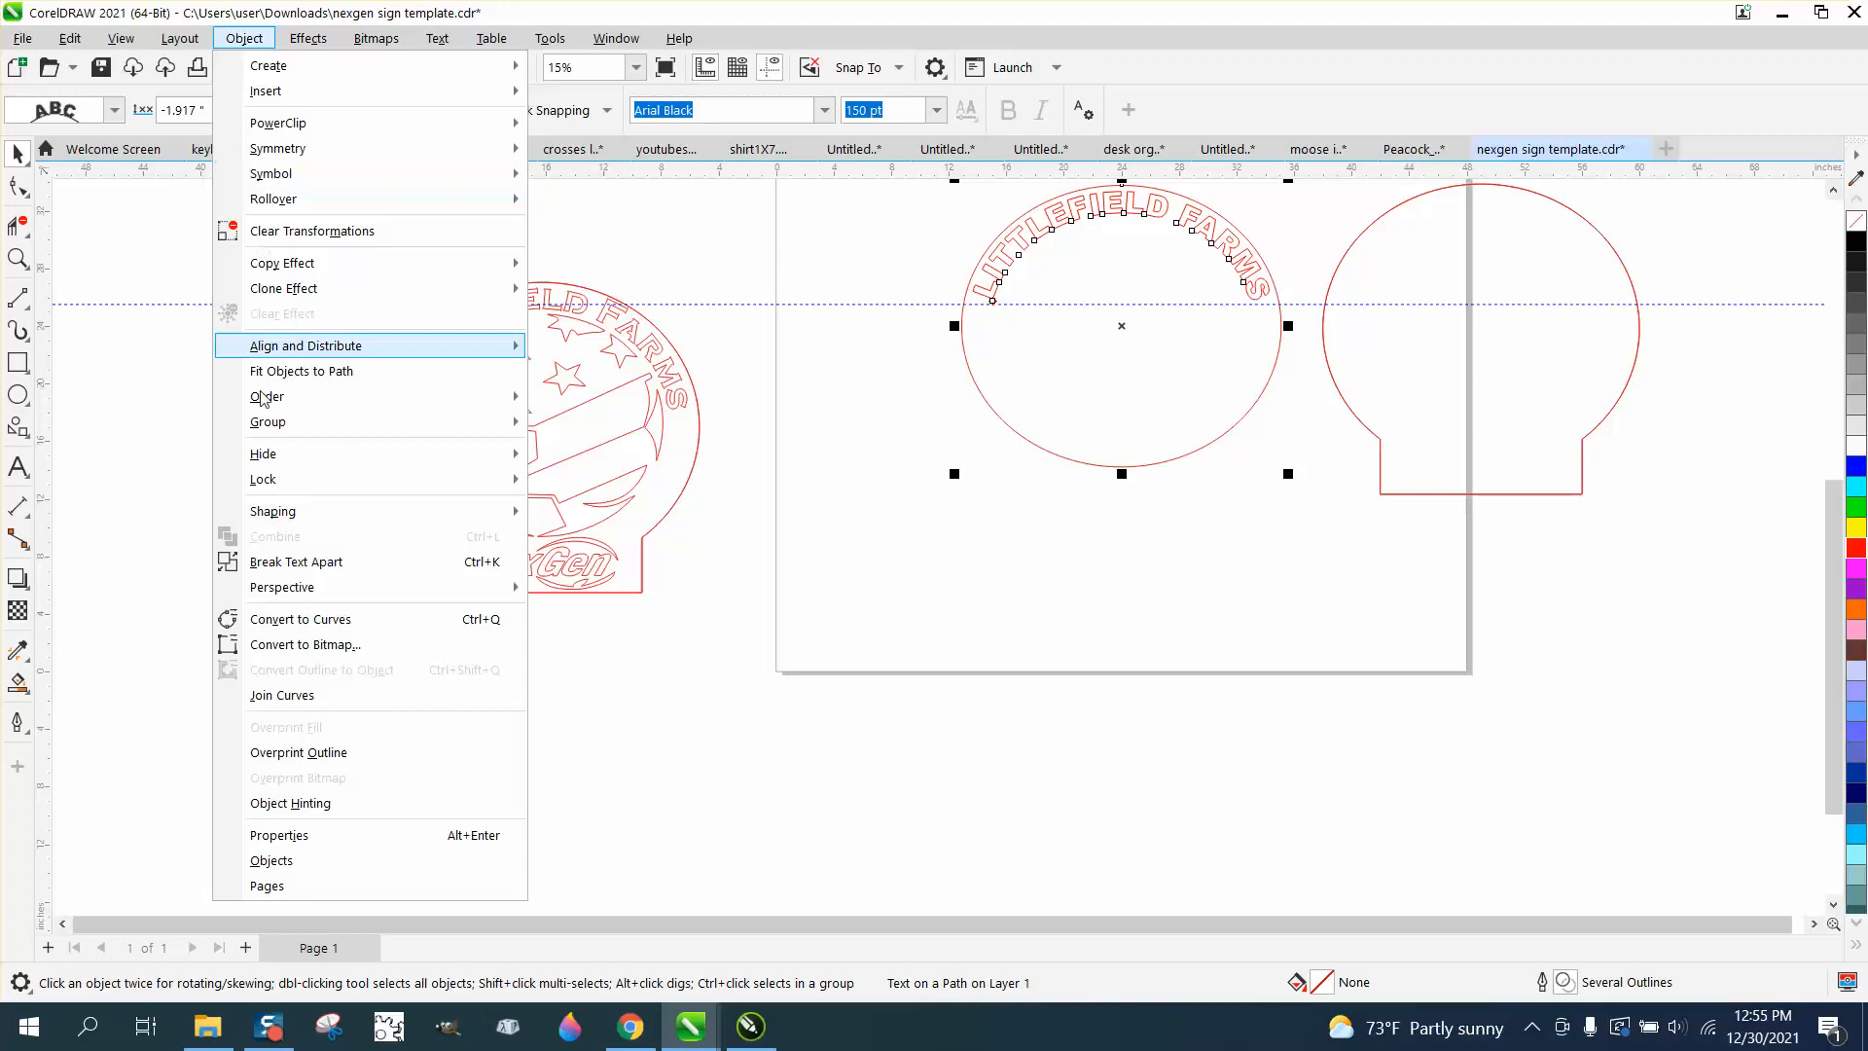
pyautogui.click(313, 567)
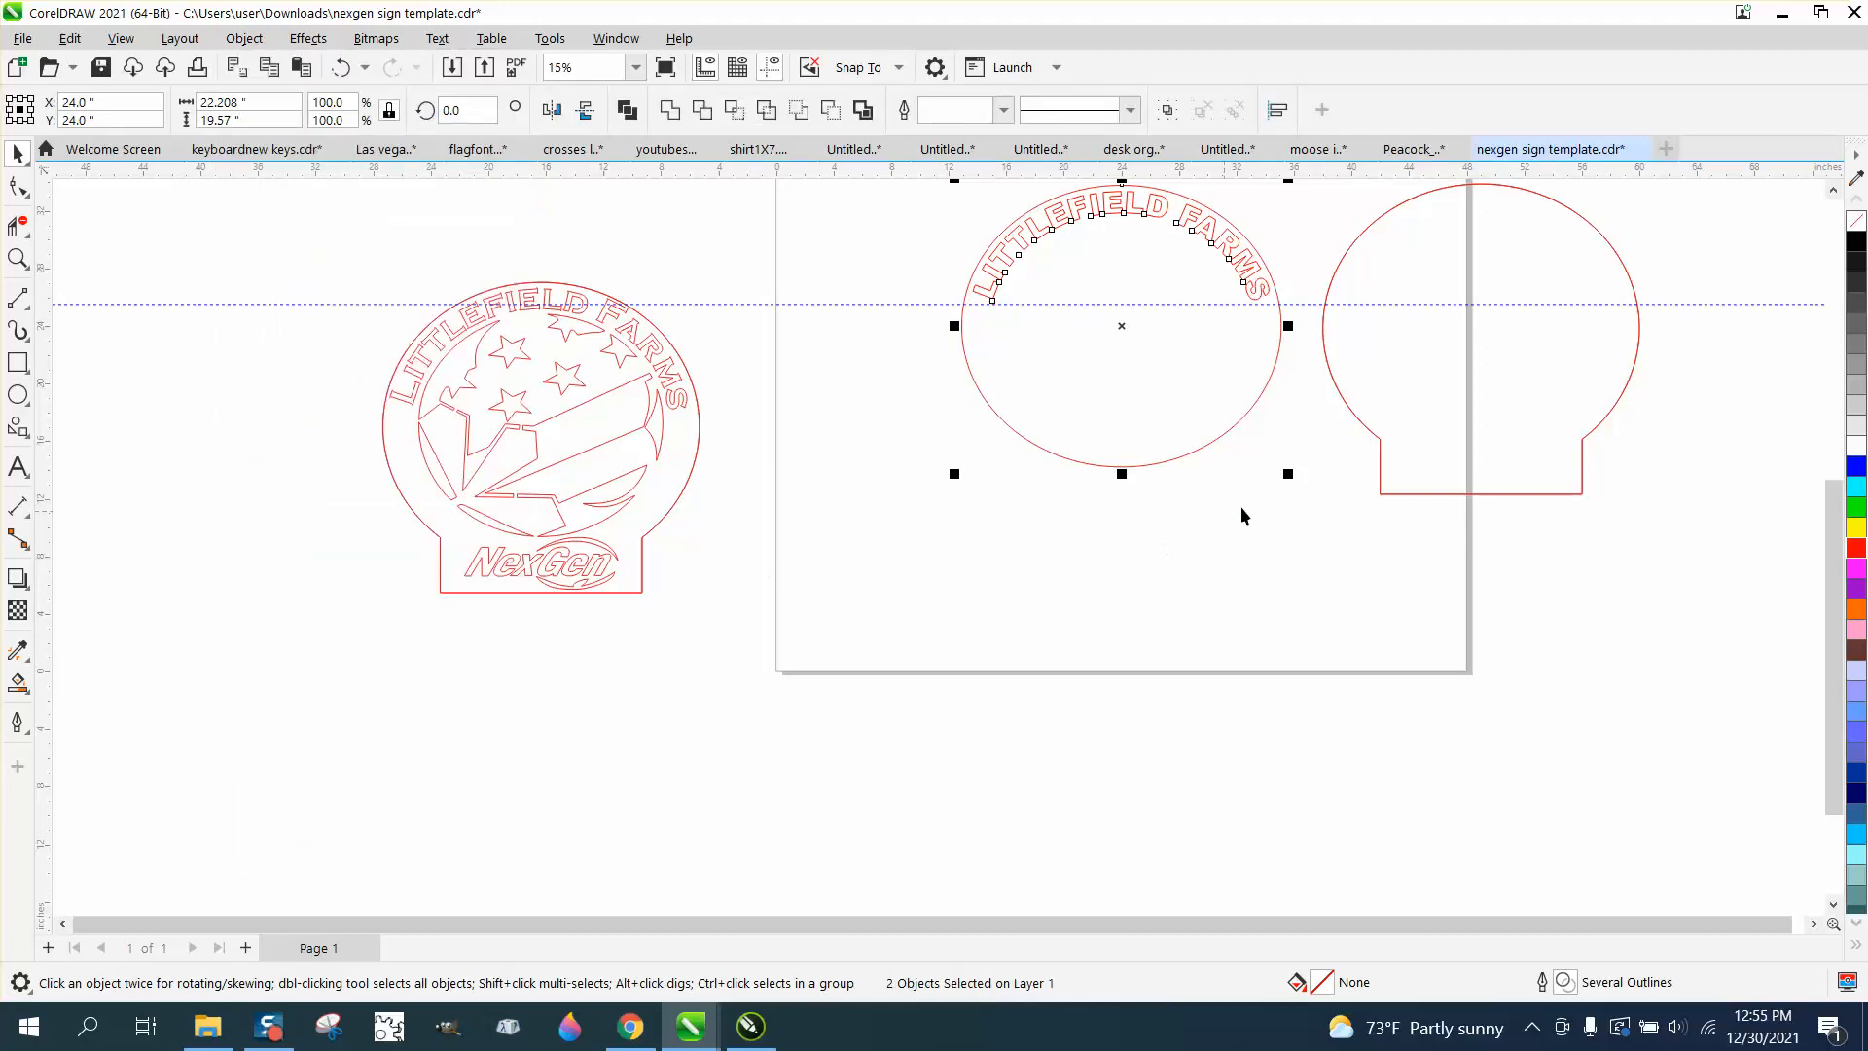
# Align the empty sign outline's horizontal center with the ellipse so it surrounds the arched text.
pyautogui.click(1377, 450)
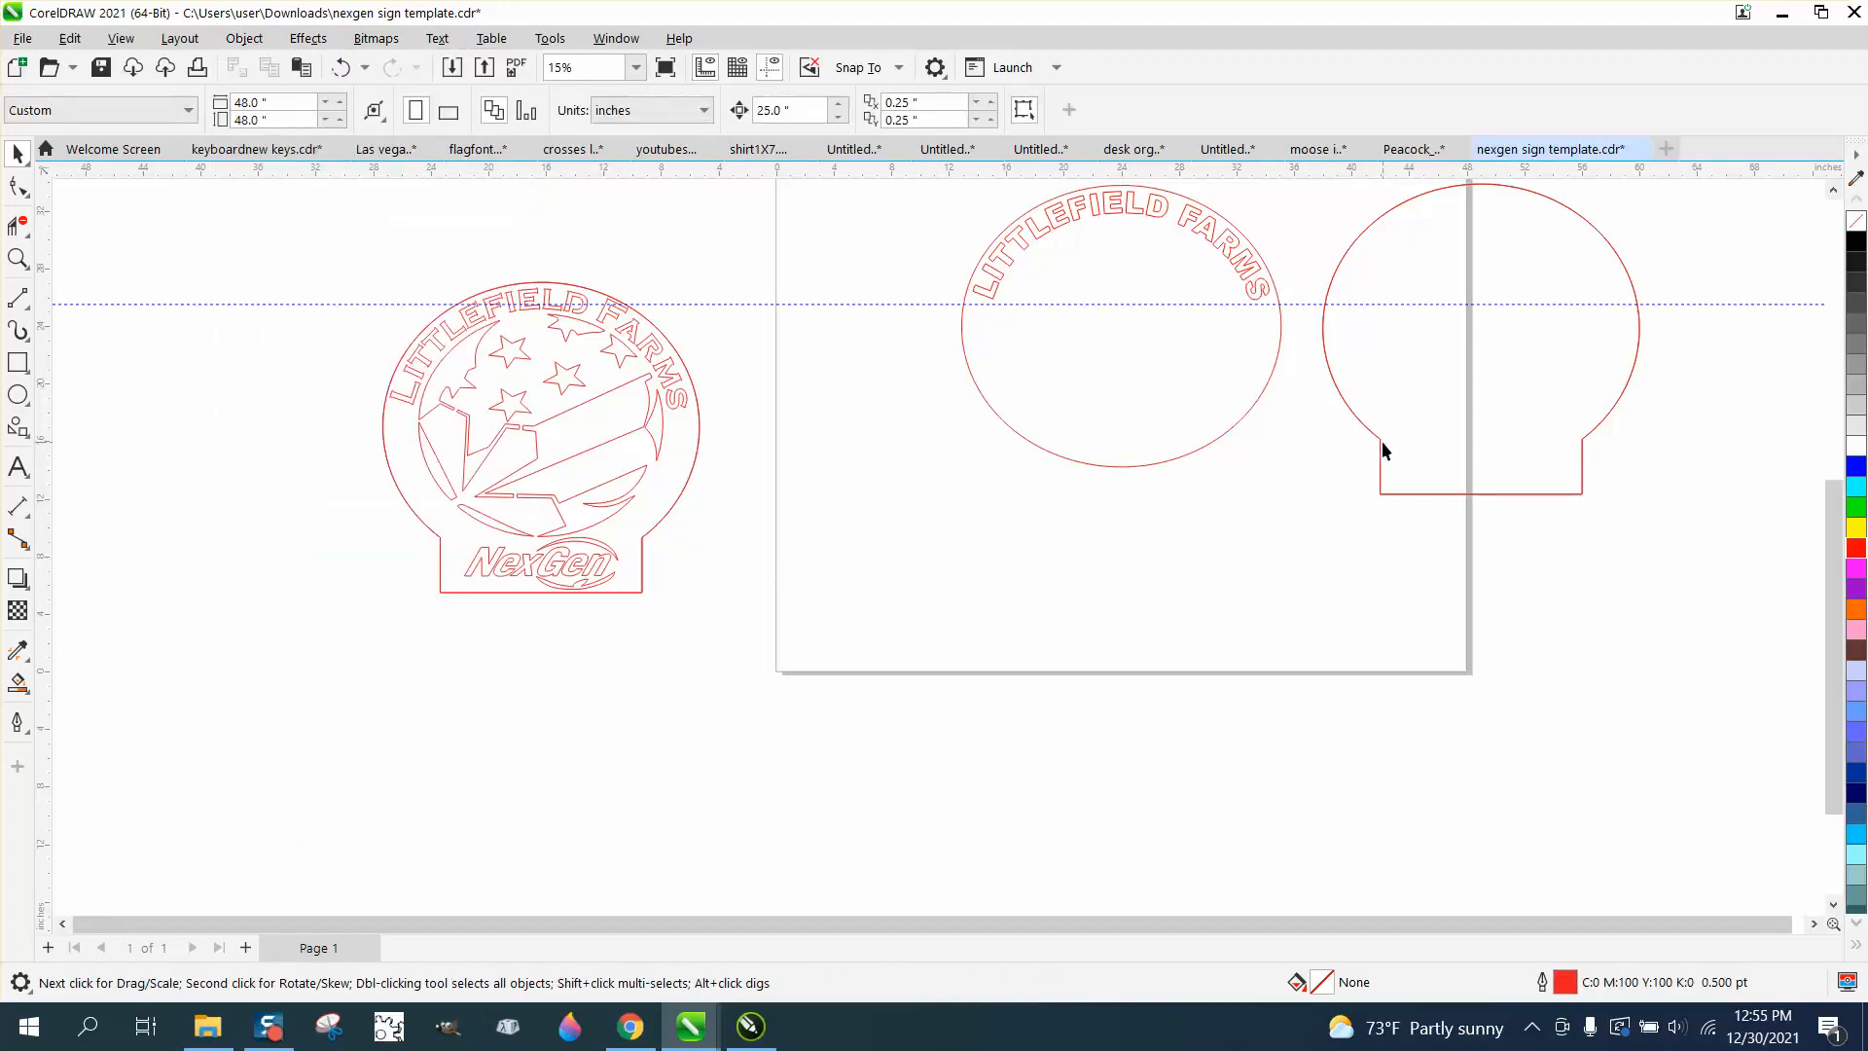
pyautogui.click(1382, 442)
pyautogui.press('c')
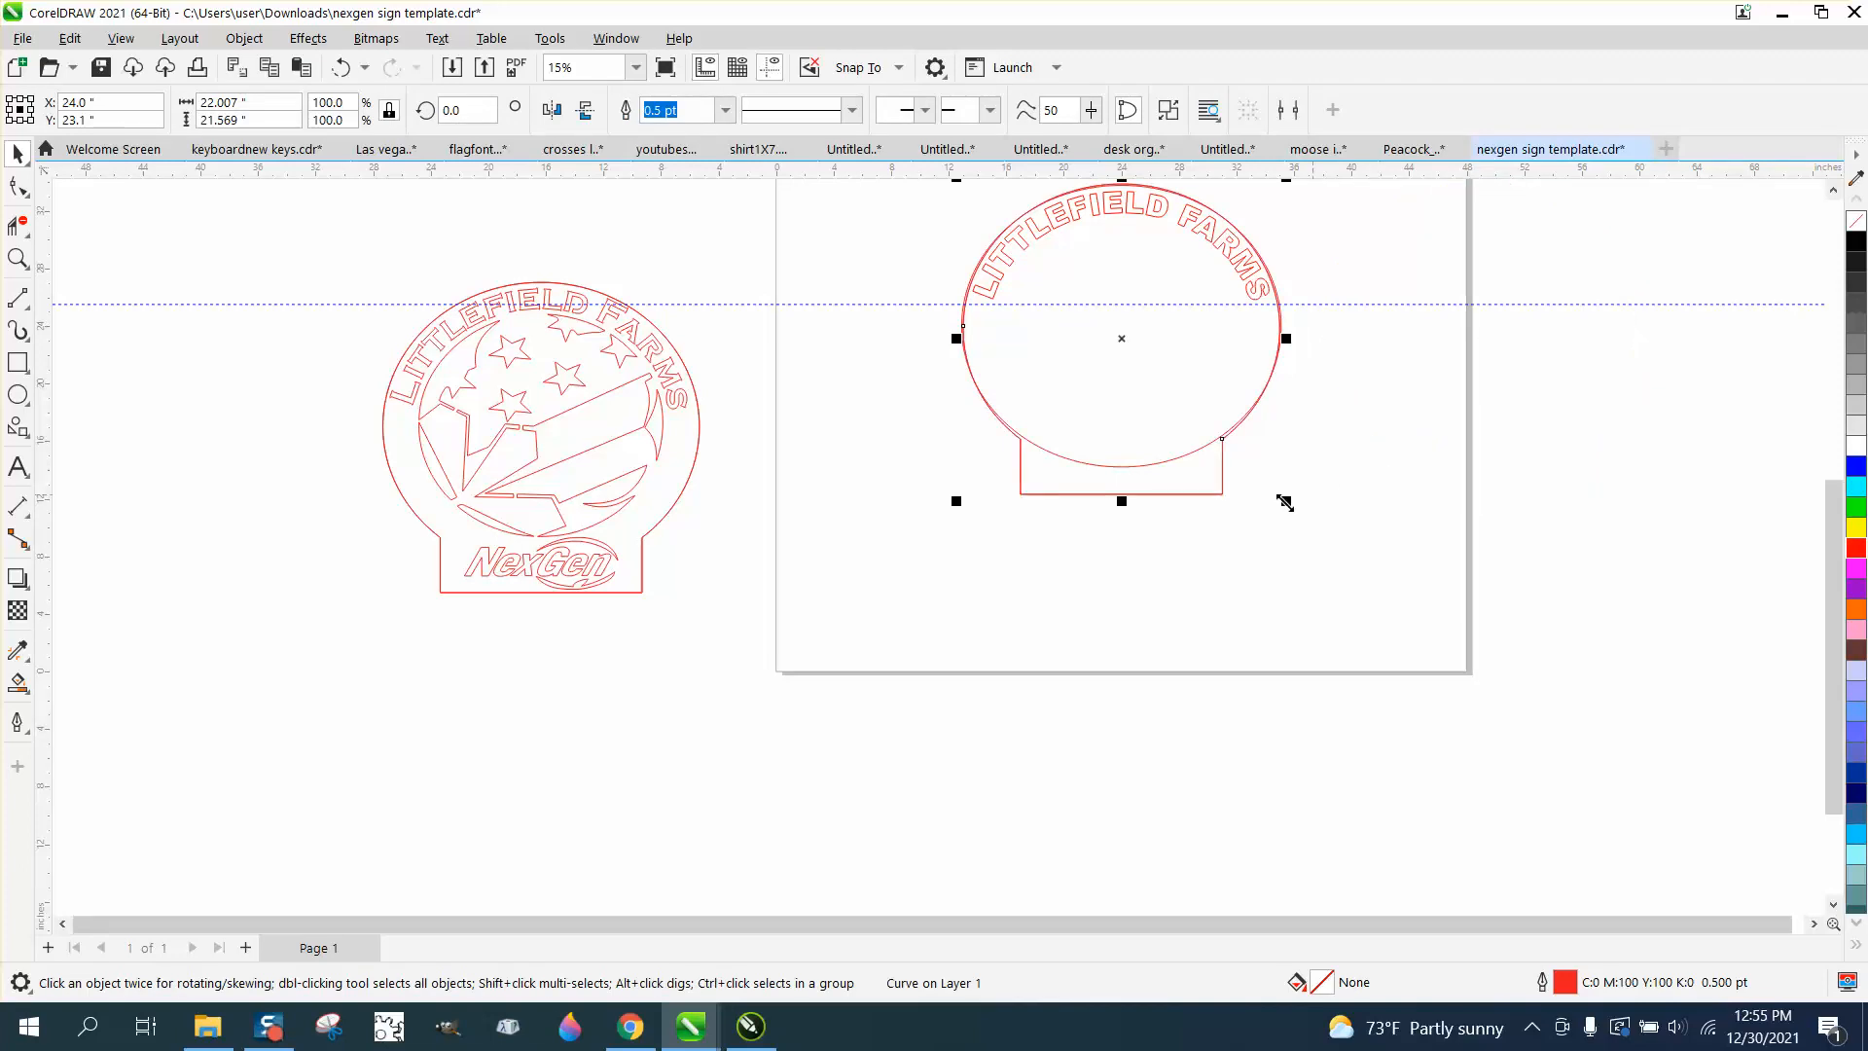
# Draw a rectangle about 14.2" by 5.4" over the sign outline's base, overlapping the bottom of the ellipse.
pyautogui.click(18, 364)
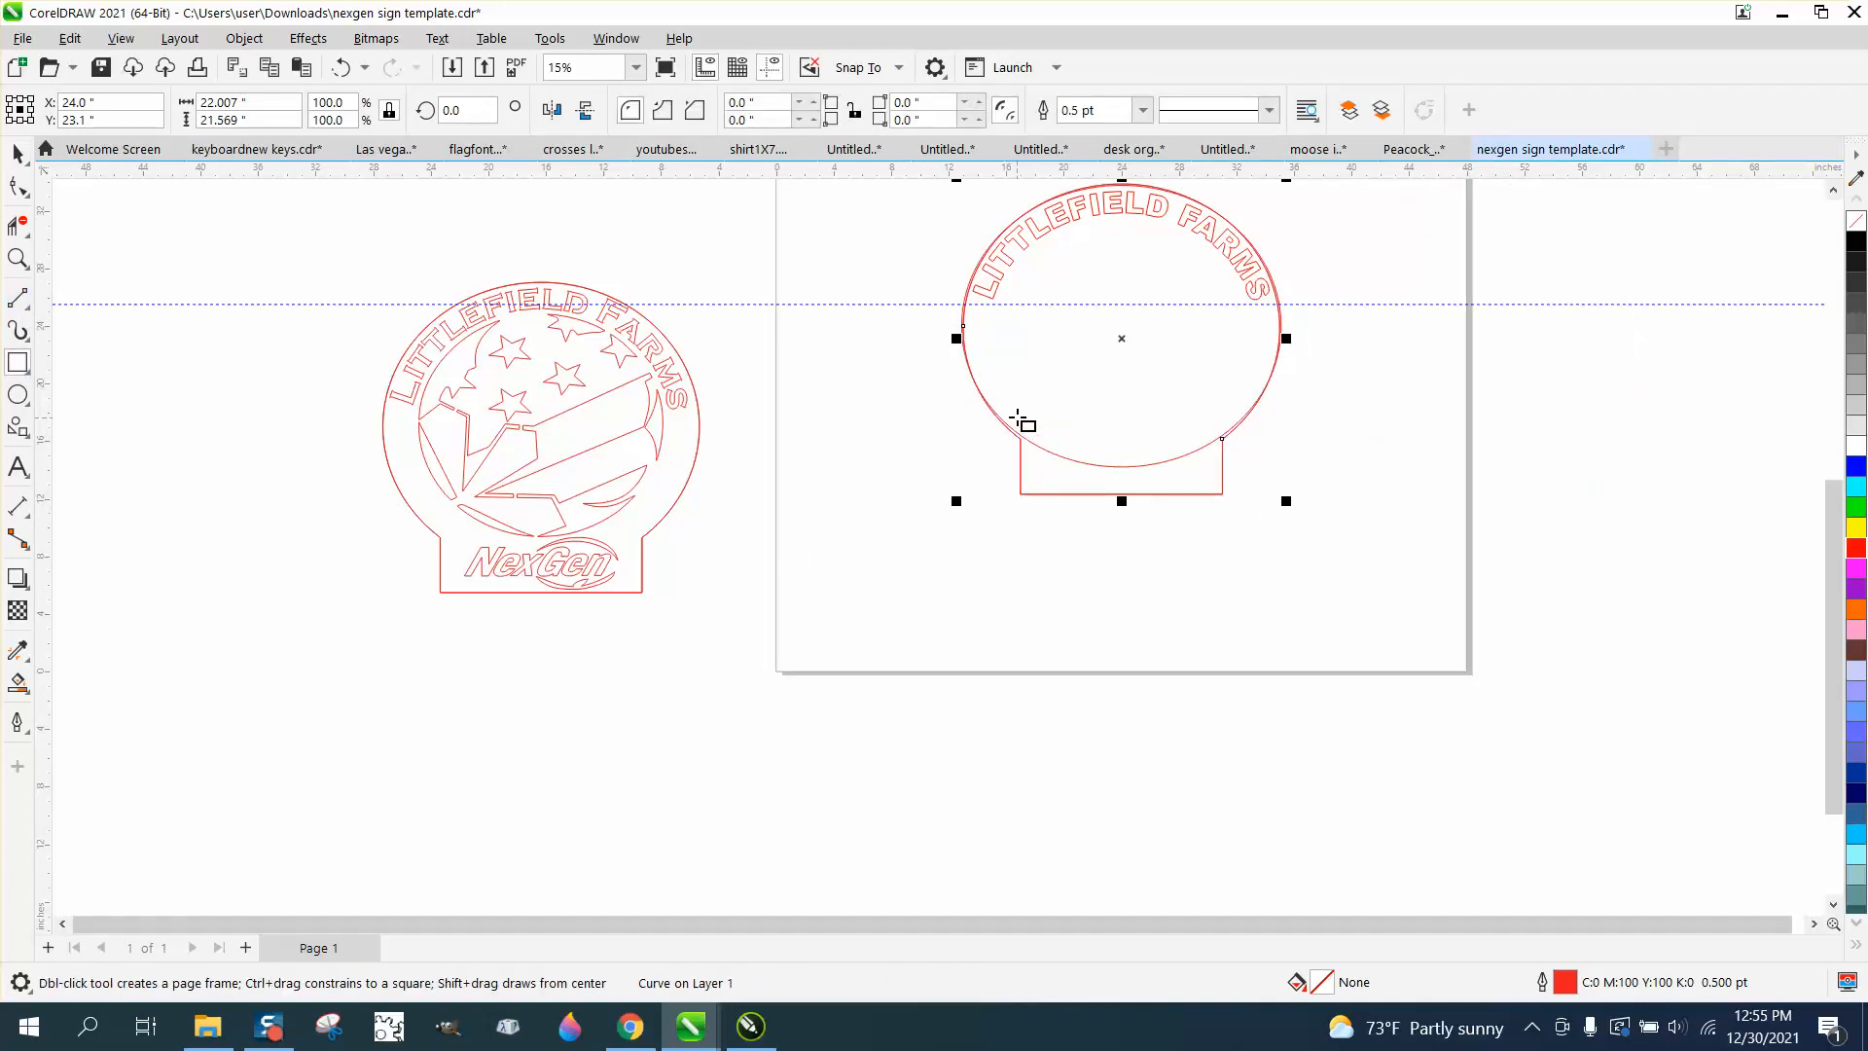
pyautogui.moveTo(1018, 417); pyautogui.dragTo(1221, 493)
pyautogui.click(18, 154)
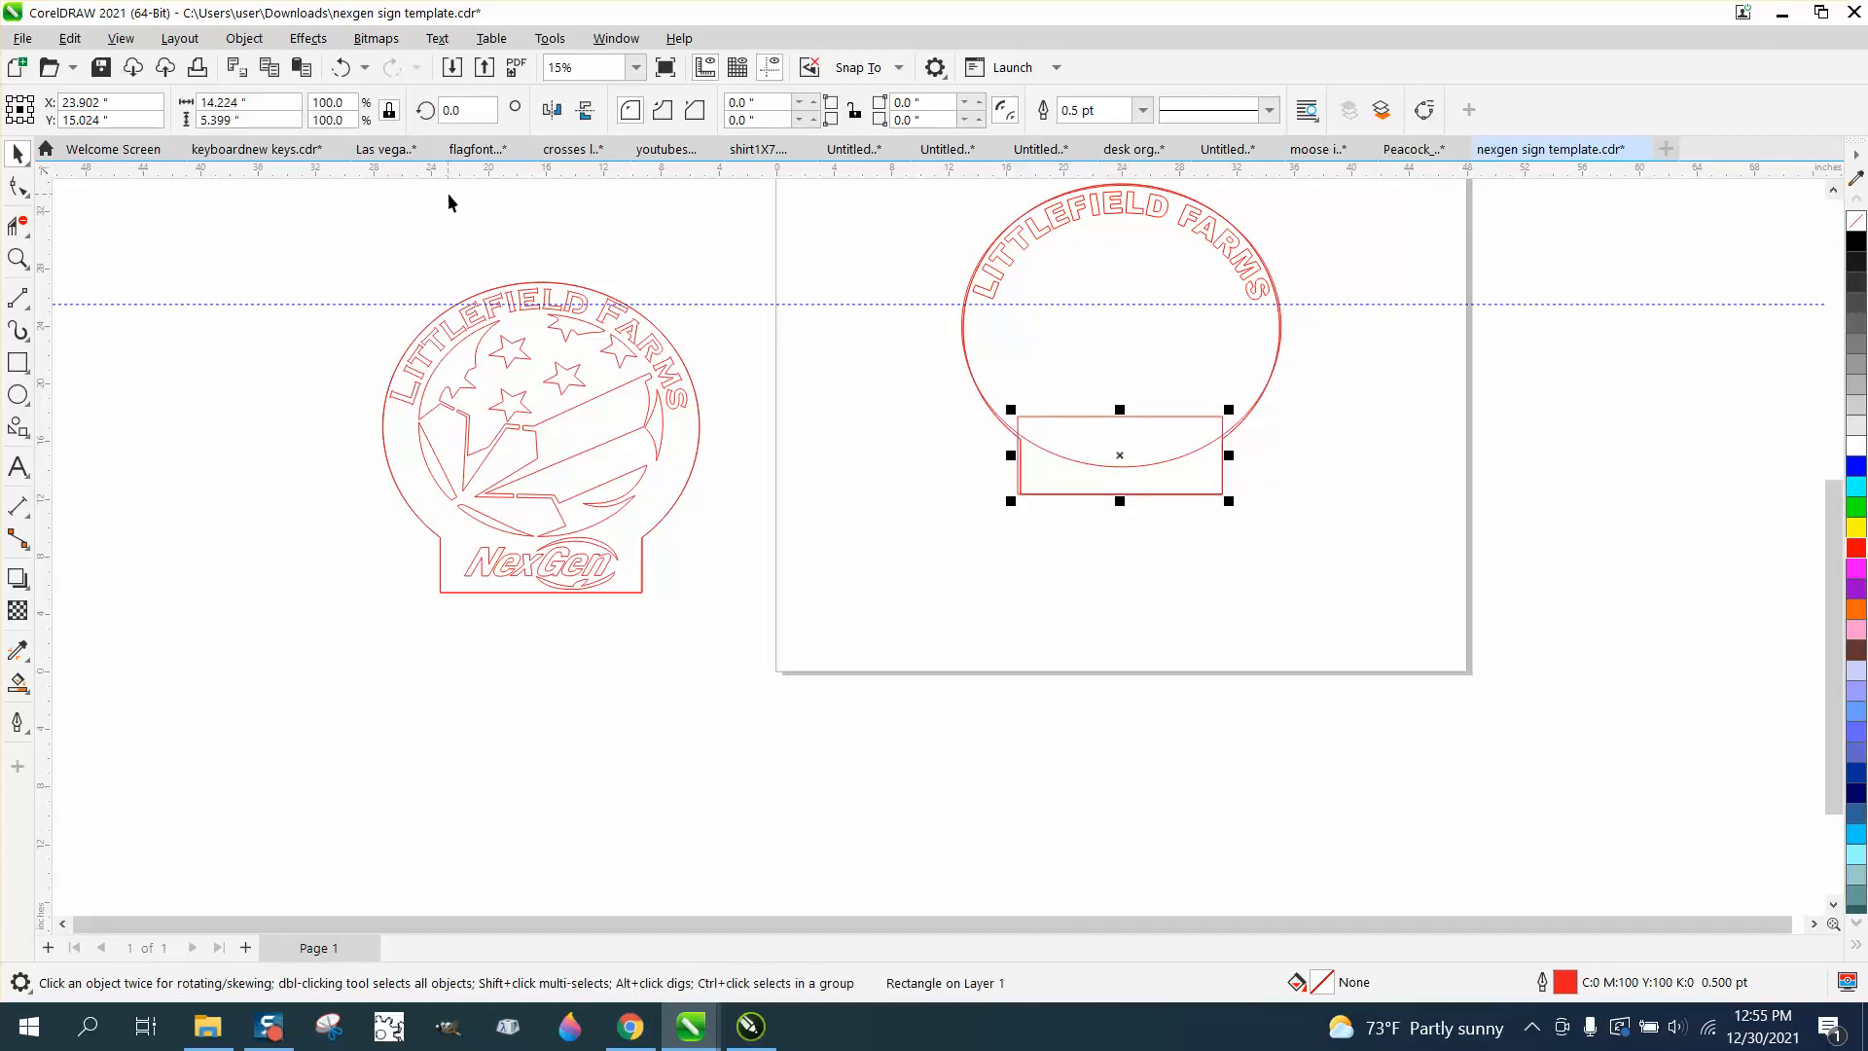
pyautogui.click(905, 351)
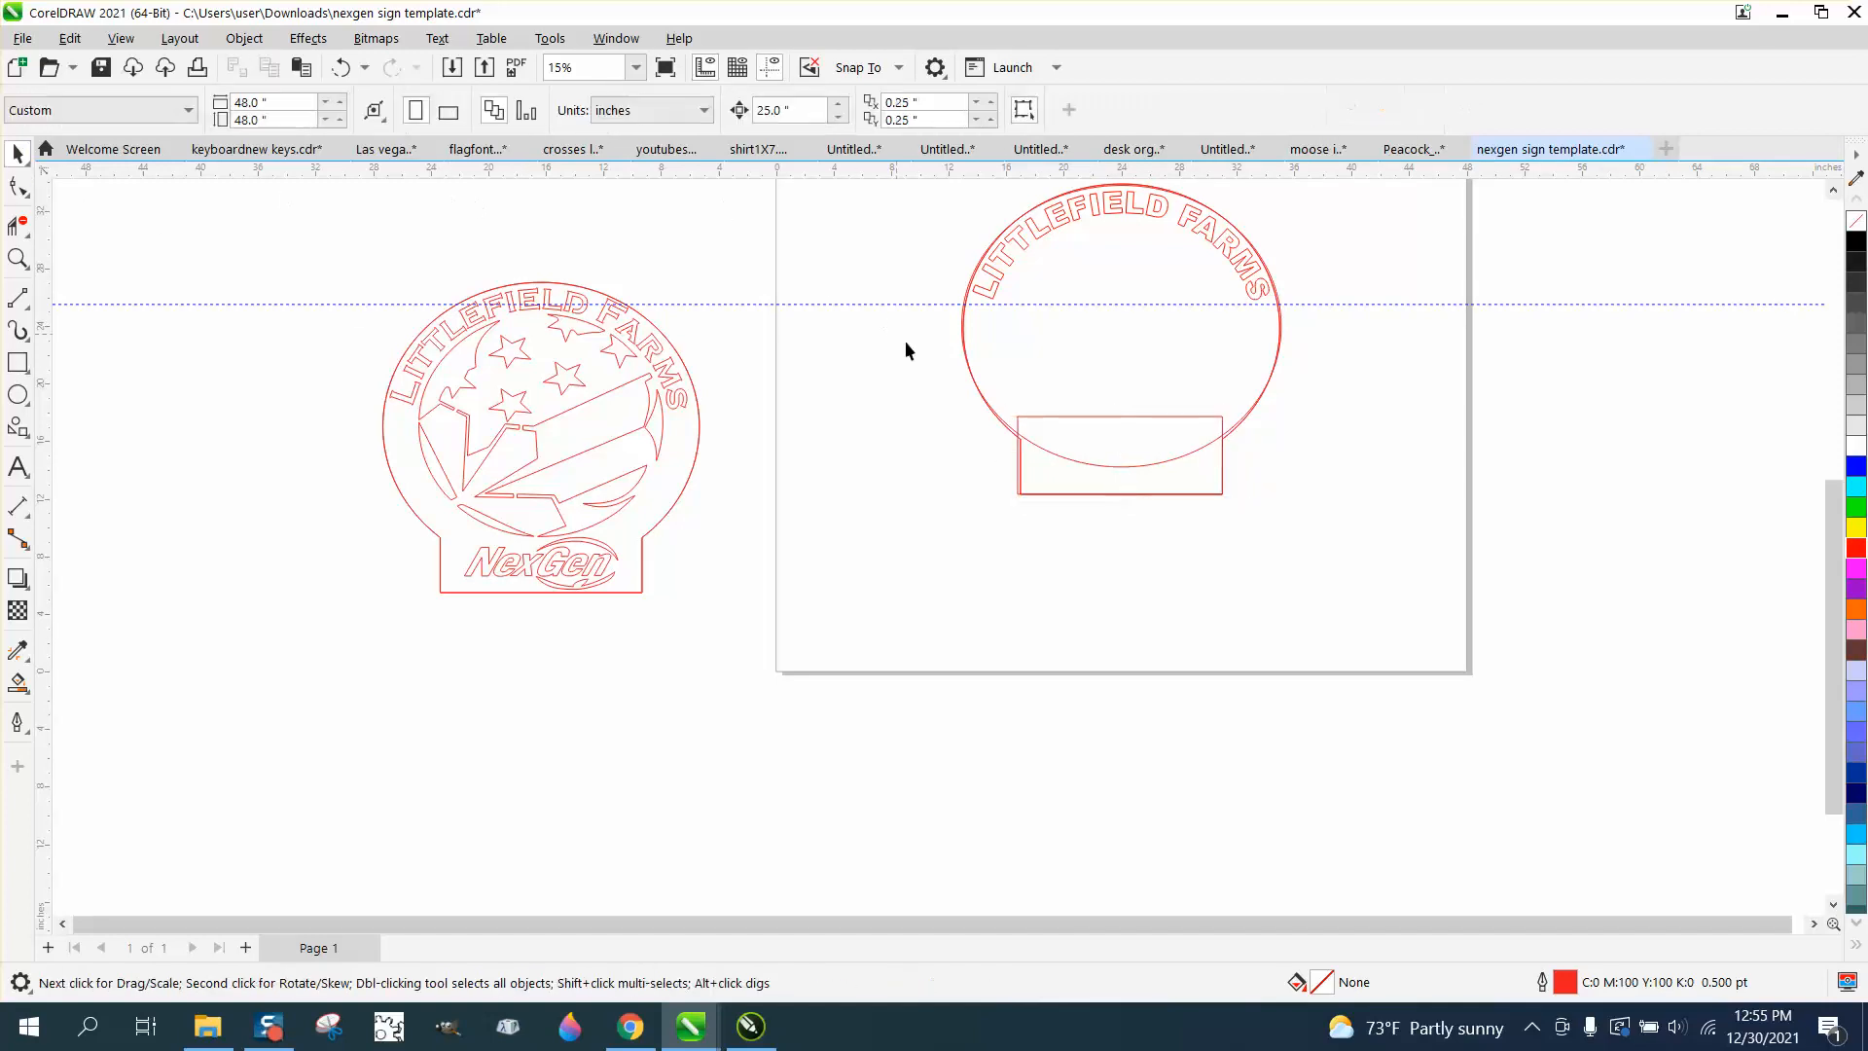
# Move the original sign outline 50" to the right, leaving only the new base rectangle with the ellipse and text.
pyautogui.click(1096, 454)
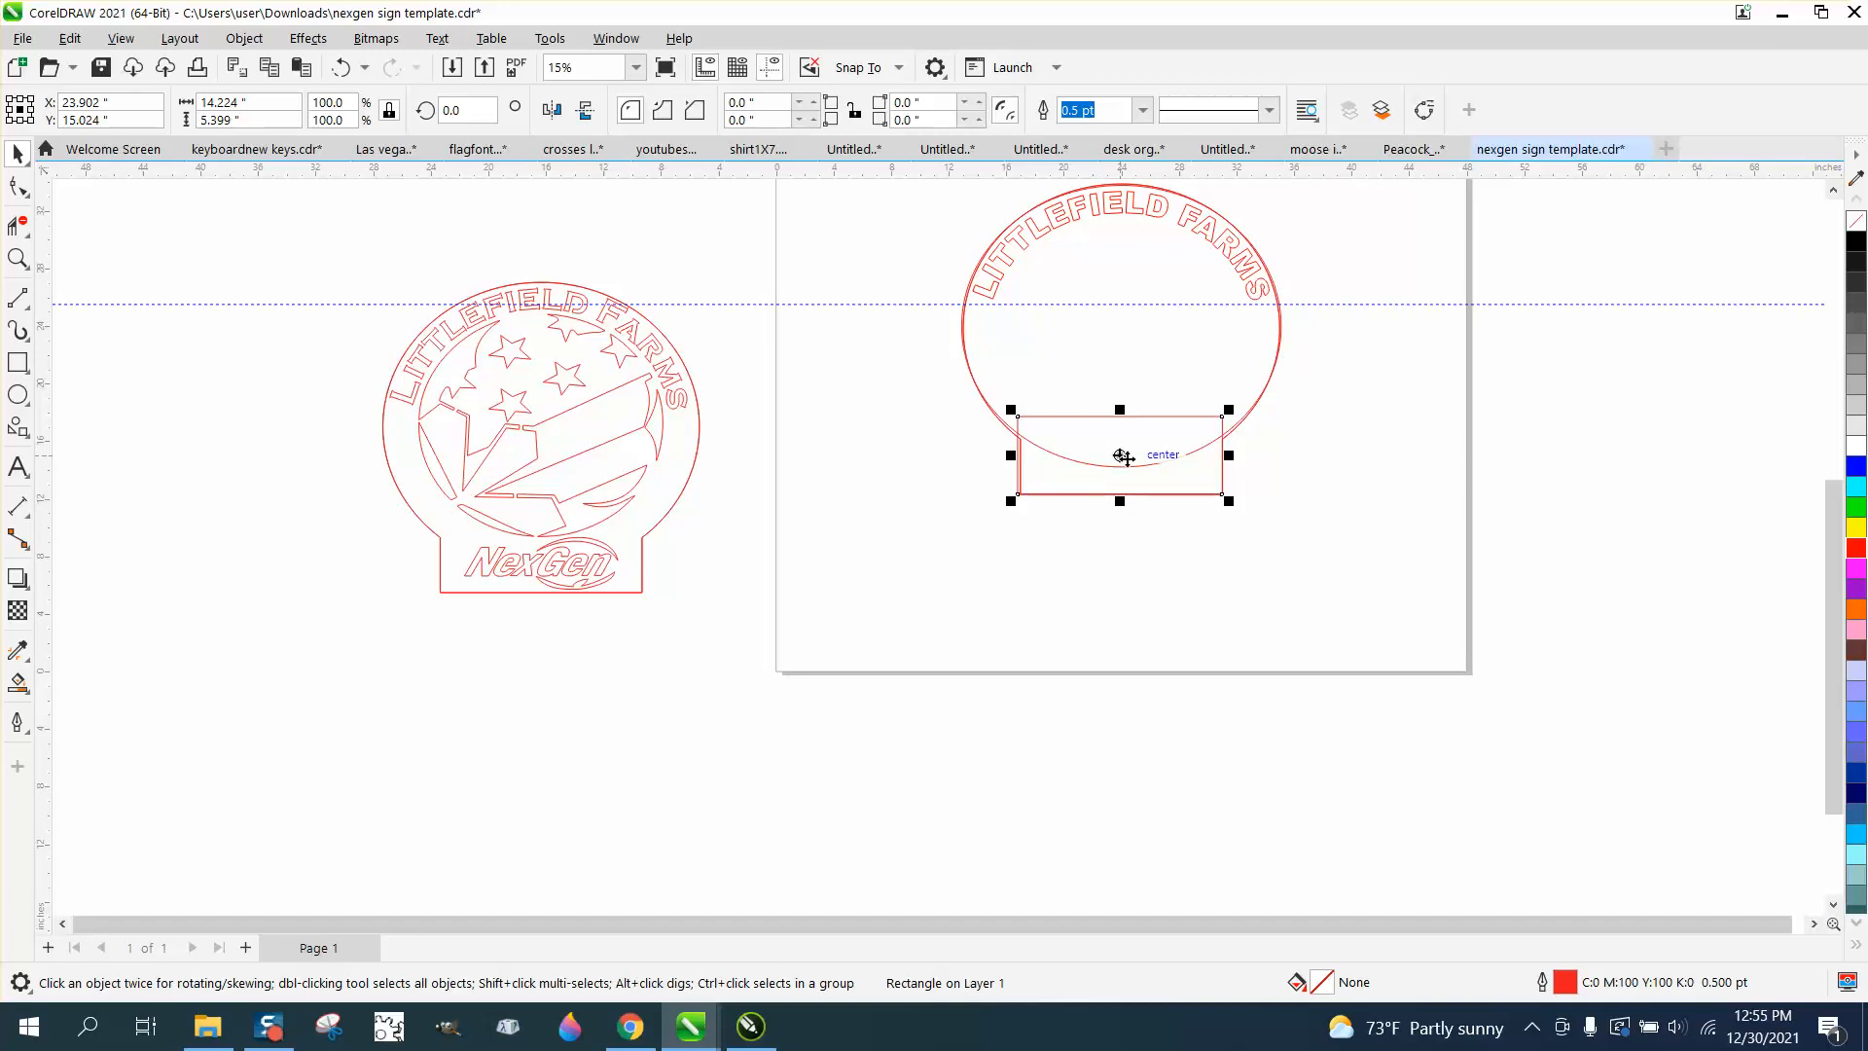
pyautogui.press('Right')
pyautogui.click(1215, 489)
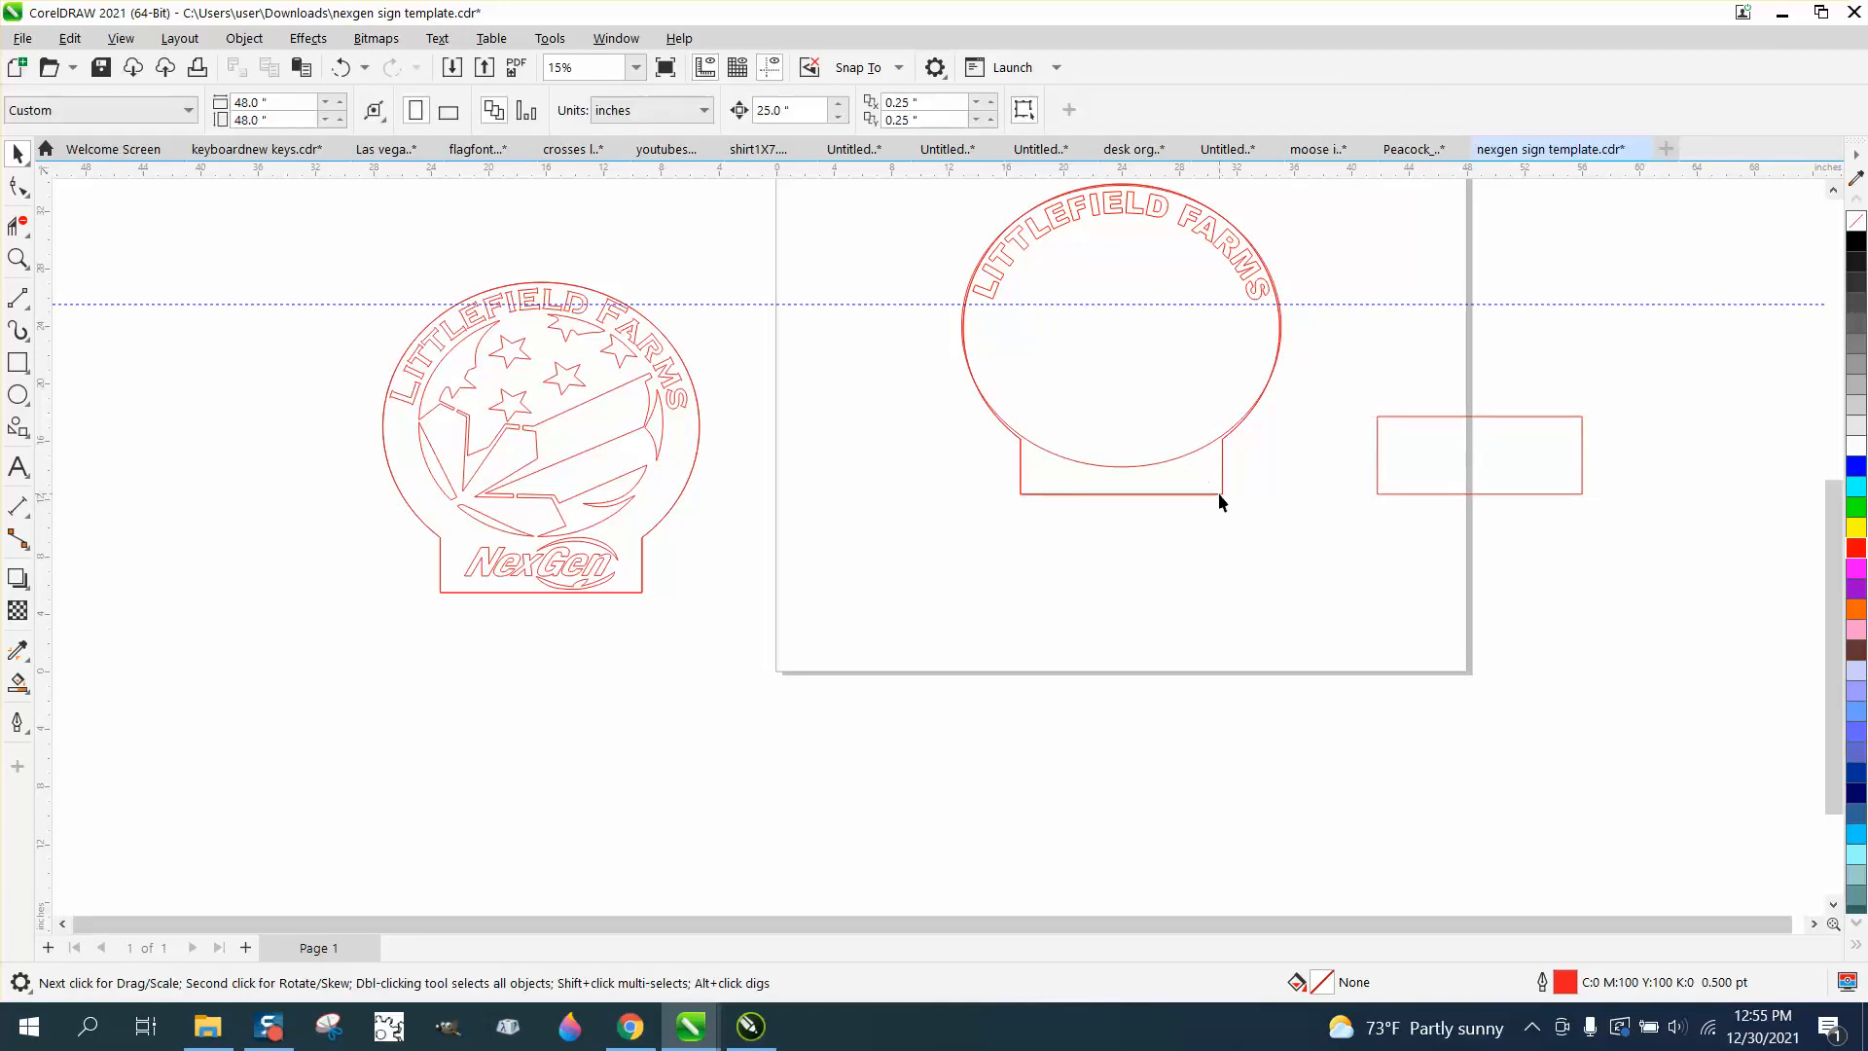
pyautogui.click(1223, 494)
pyautogui.press('Right')
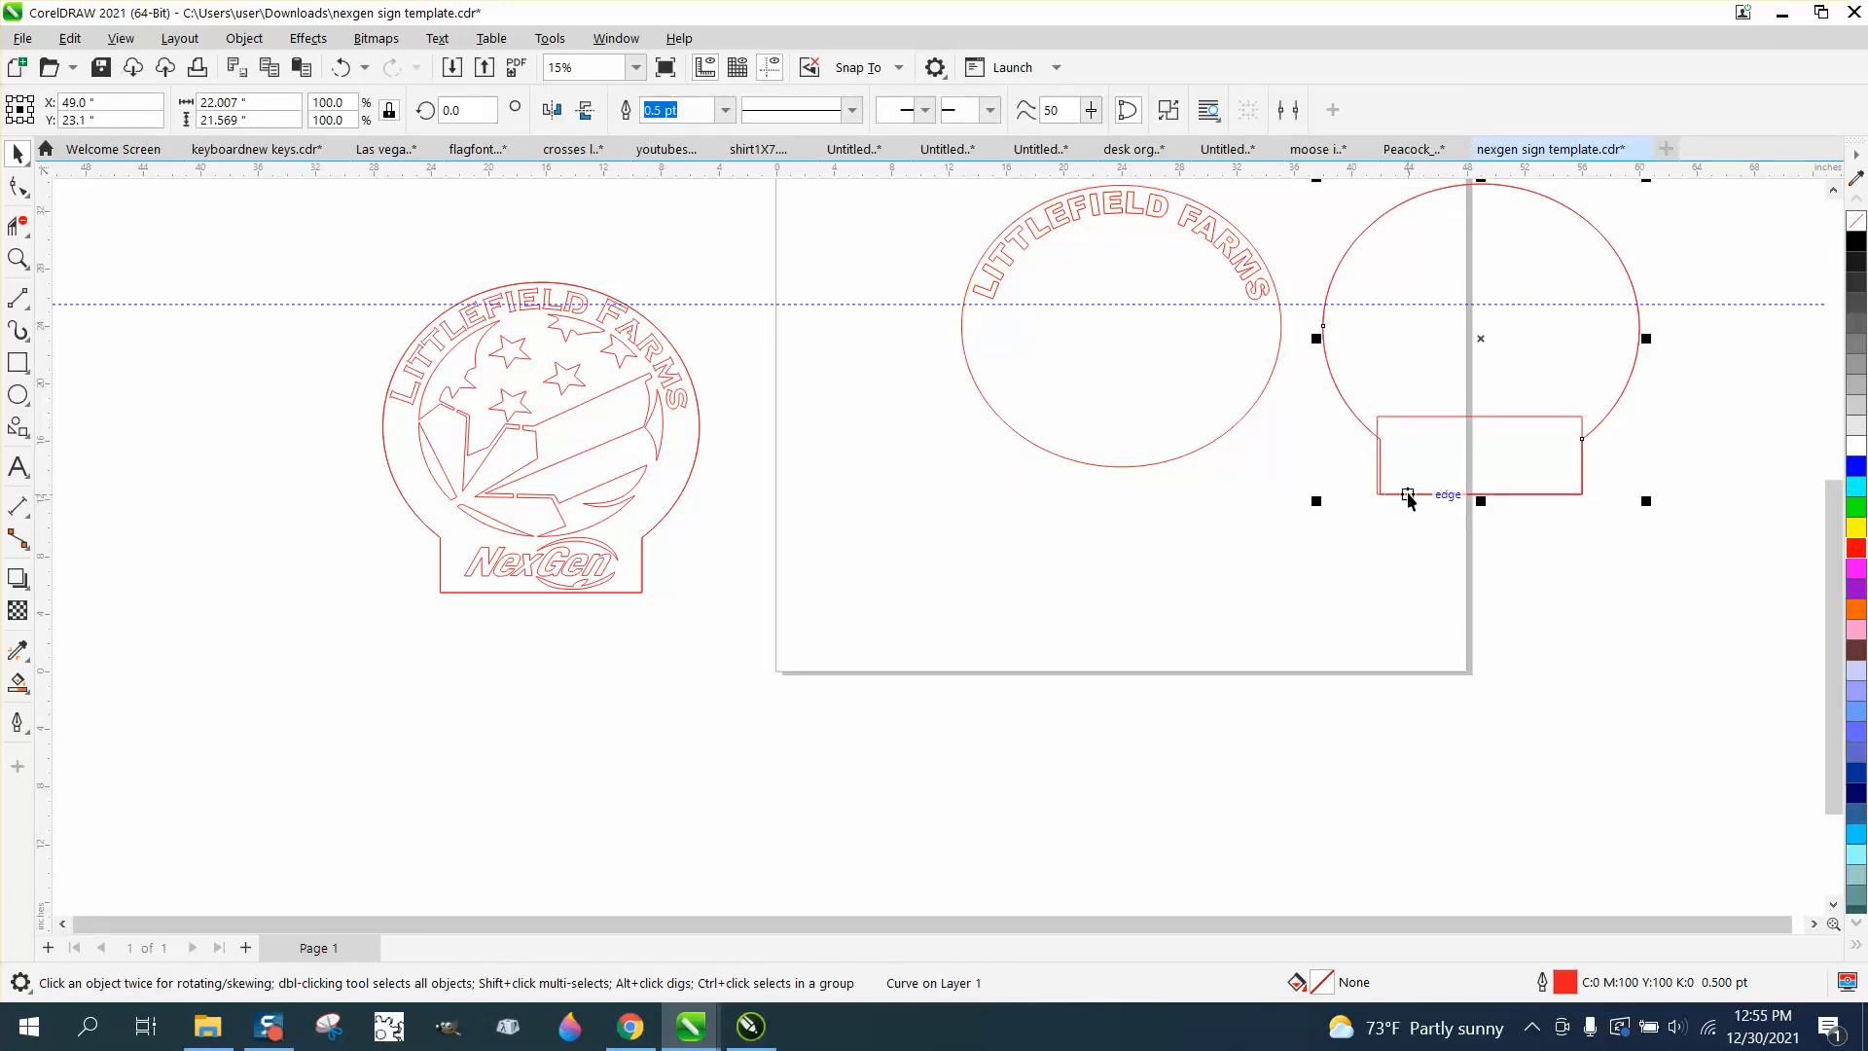
pyautogui.press('Right')
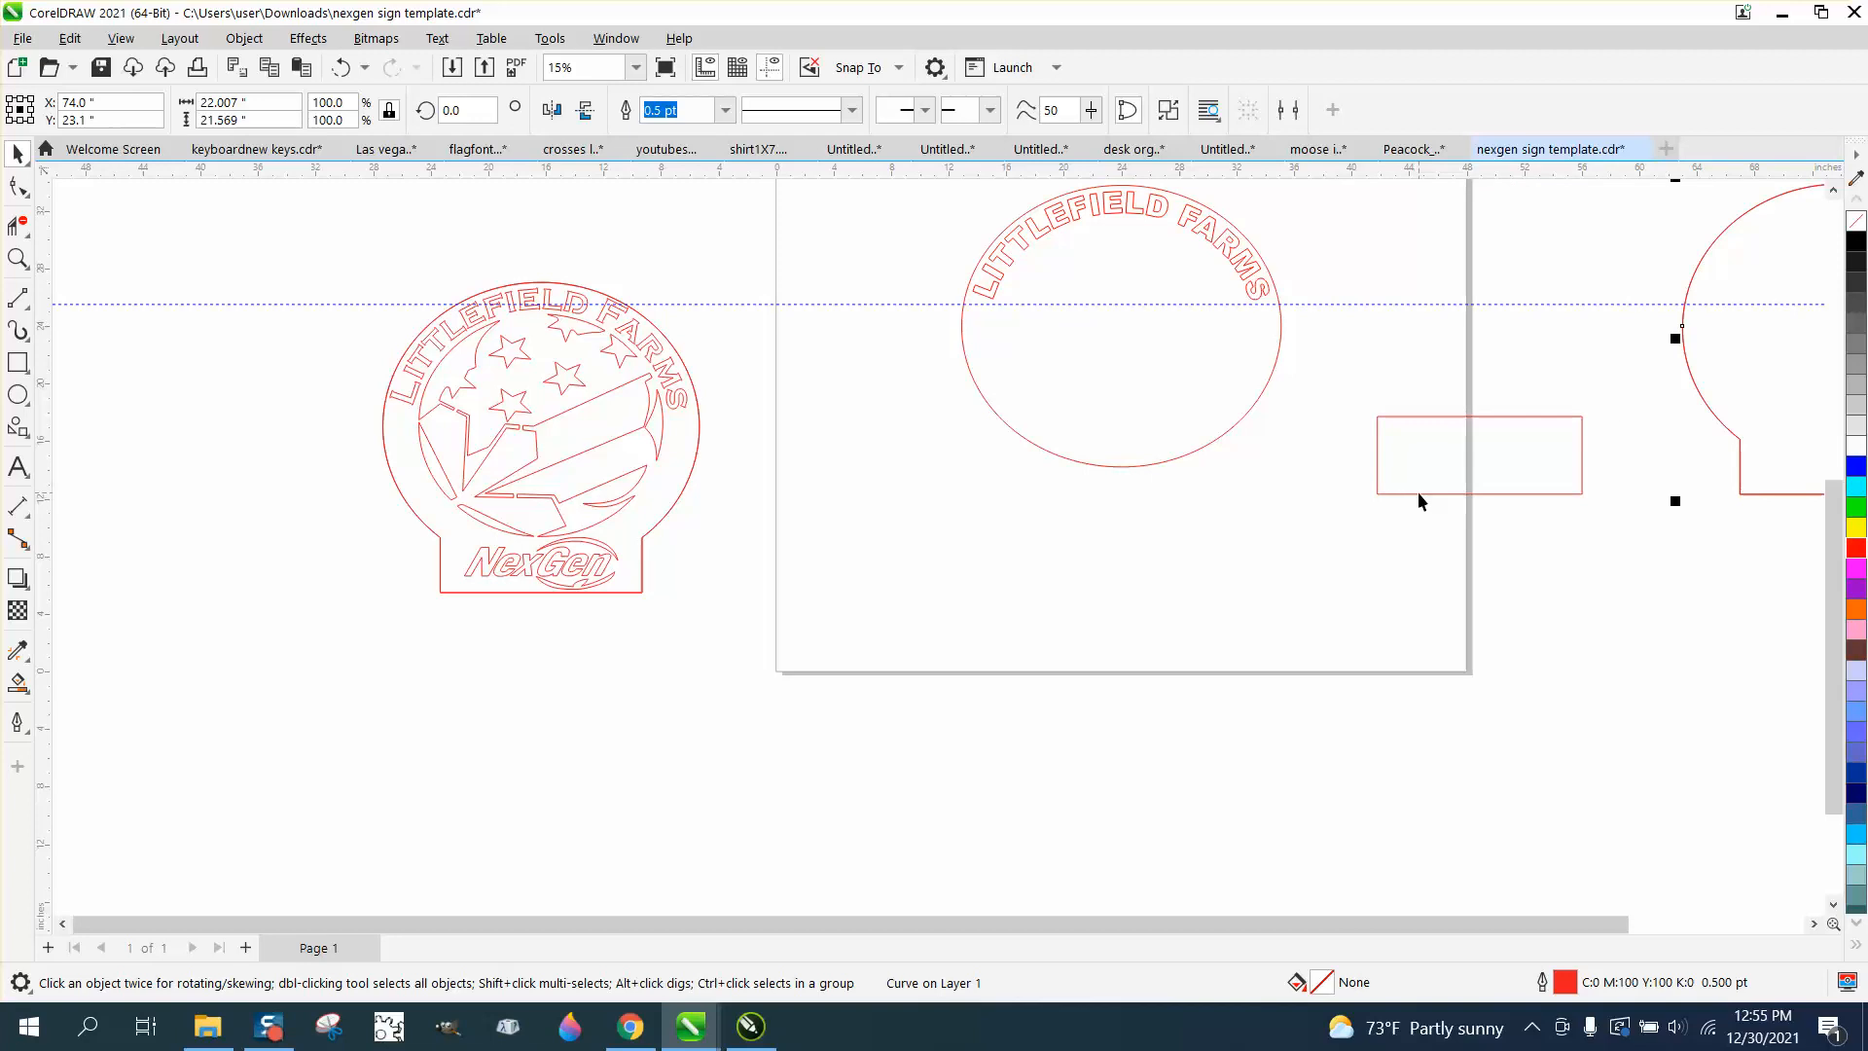
pyautogui.click(1418, 493)
pyautogui.press('Left')
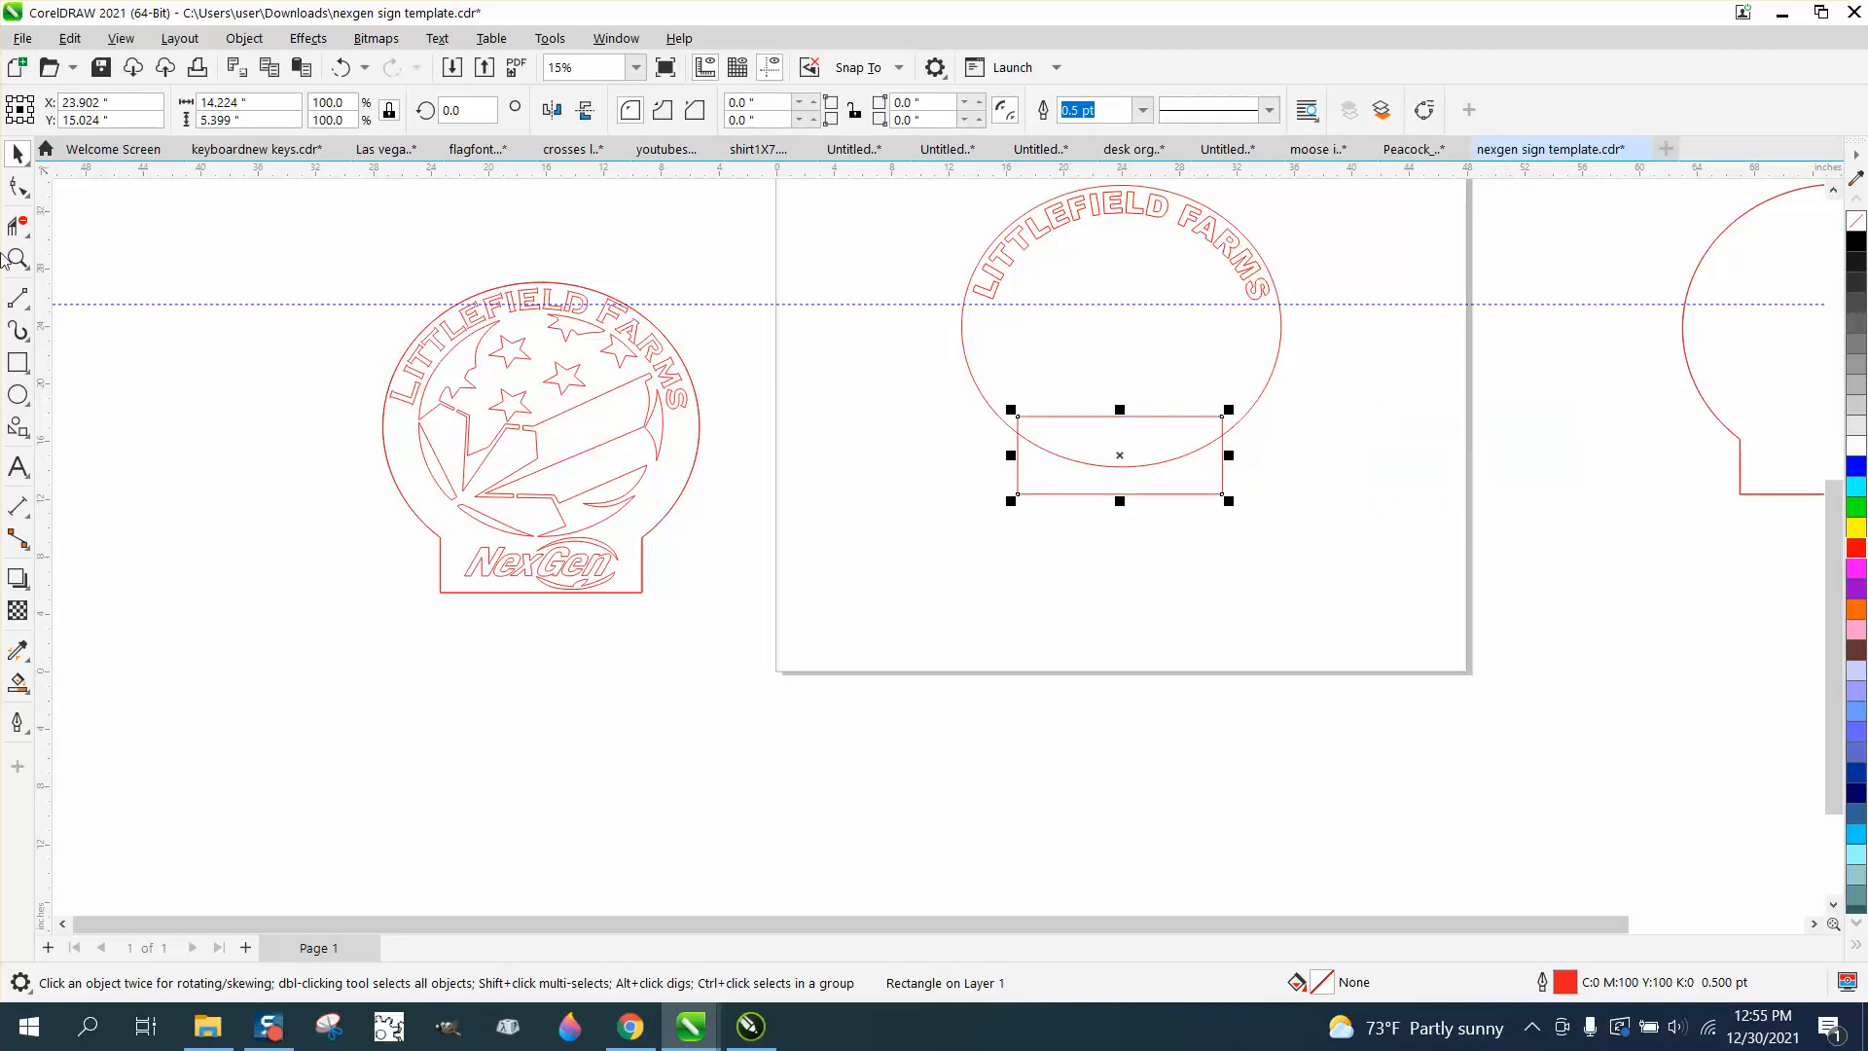
# Remove the rectangle's top edge and the ellipse's bottom arc where they overlap with Virtual Segment Delete.
pyautogui.click(18, 226)
pyautogui.moveTo(1094, 406); pyautogui.dragTo(1099, 470)
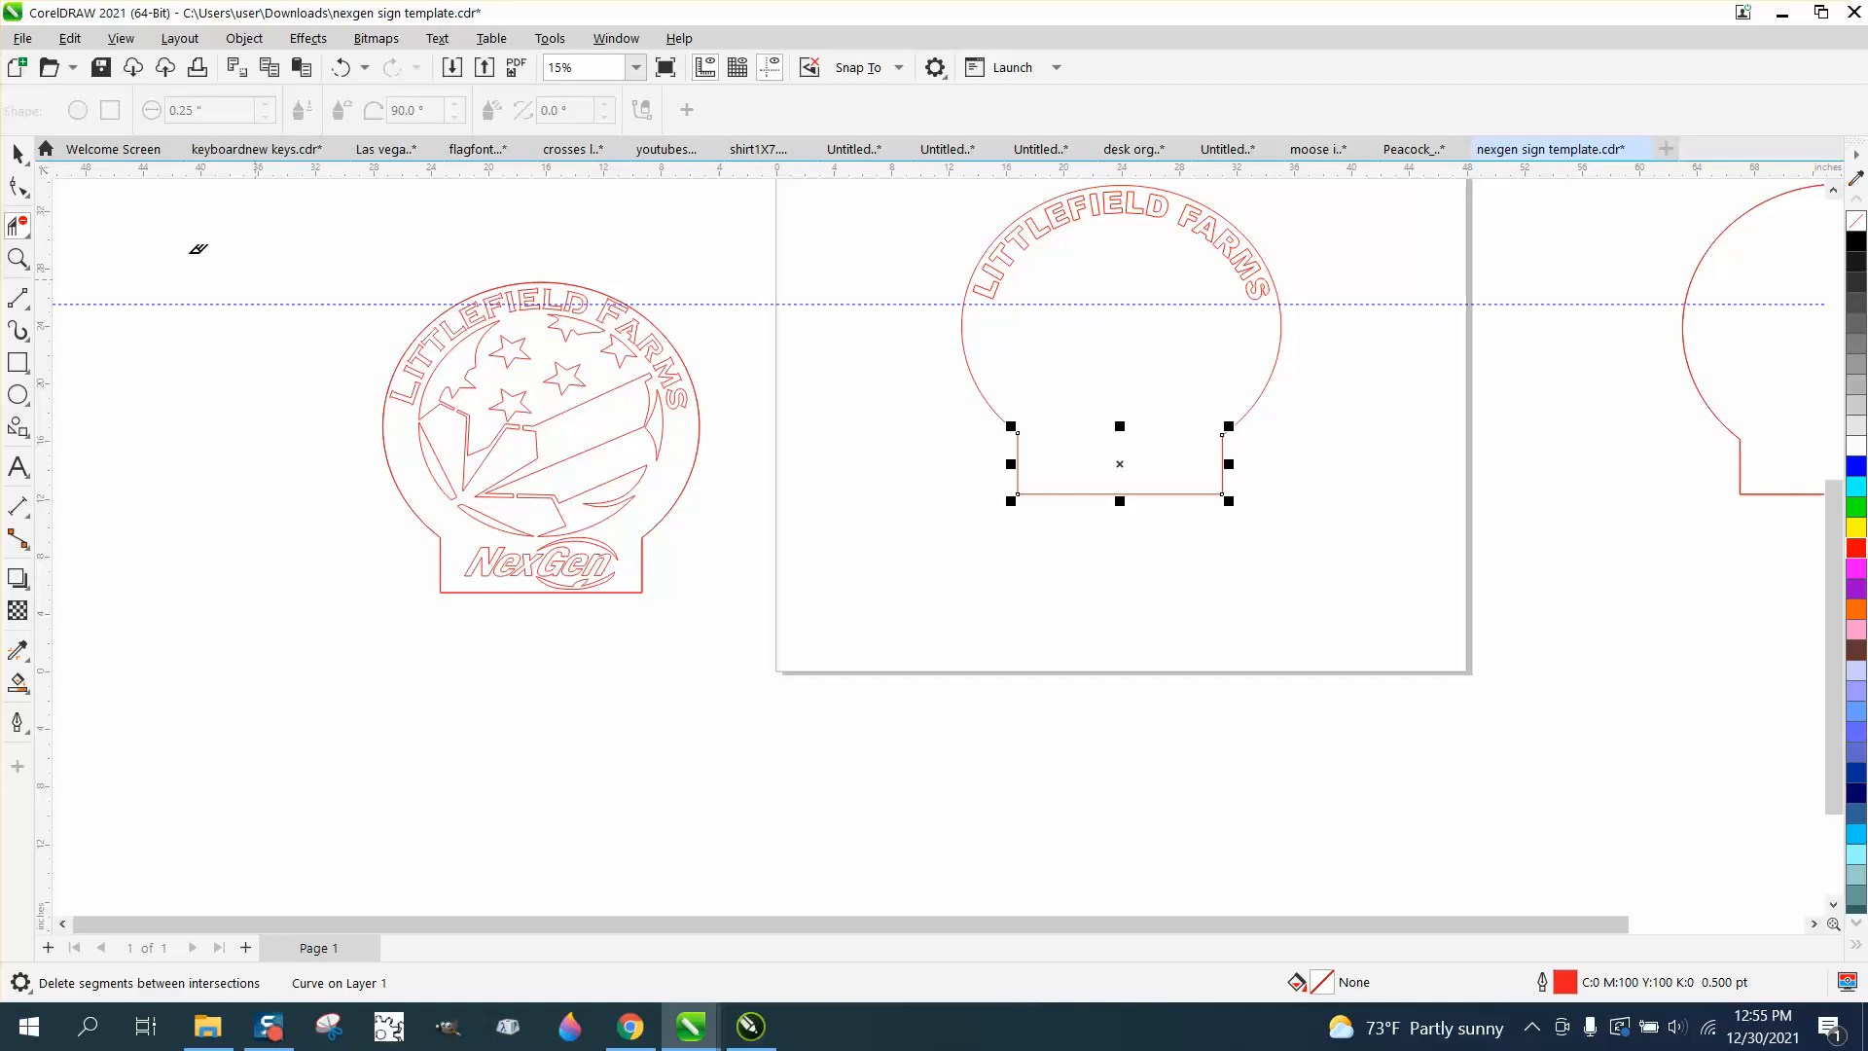
pyautogui.click(17, 154)
# Move the arched "LITTLEFIELD FARMS" text 25" to the right, out of the trimmed ellipse.
pyautogui.scroll(-1, 889, 224)
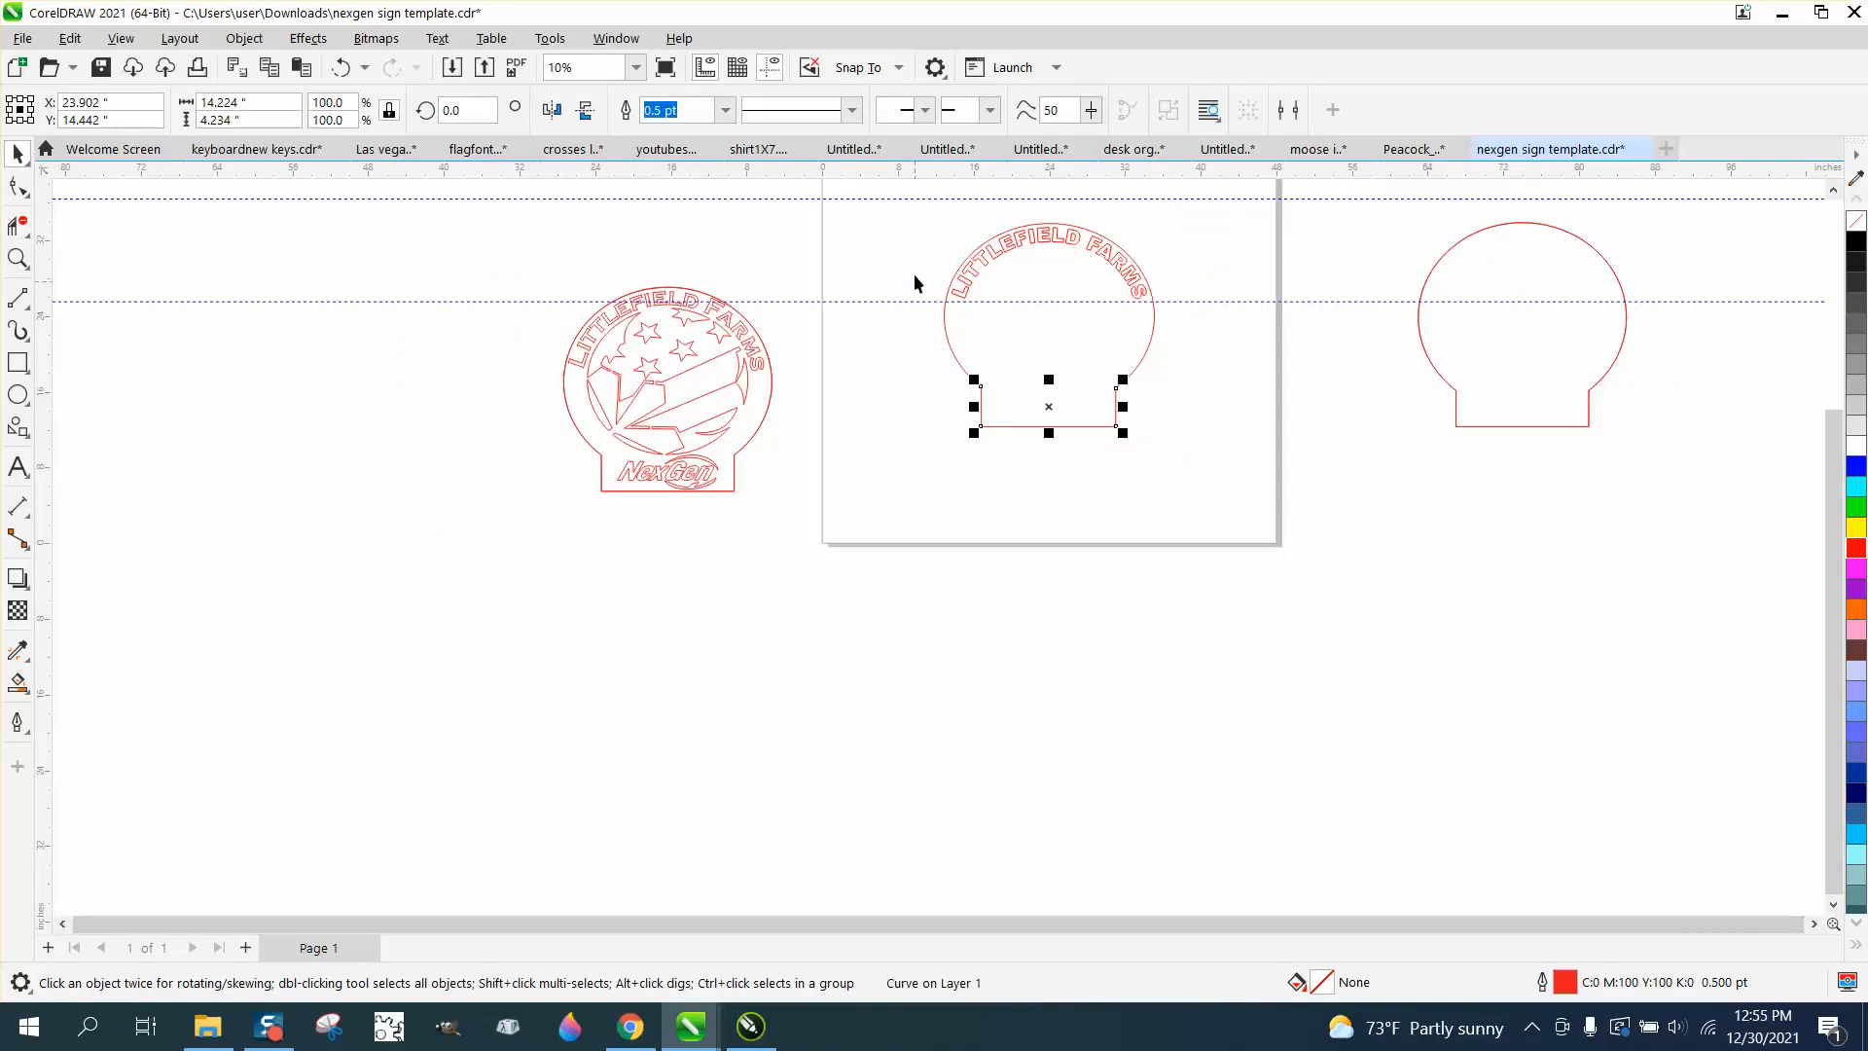
pyautogui.moveTo(914, 216); pyautogui.dragTo(1006, 280)
pyautogui.moveTo(1182, 323); pyautogui.dragTo(1186, 327)
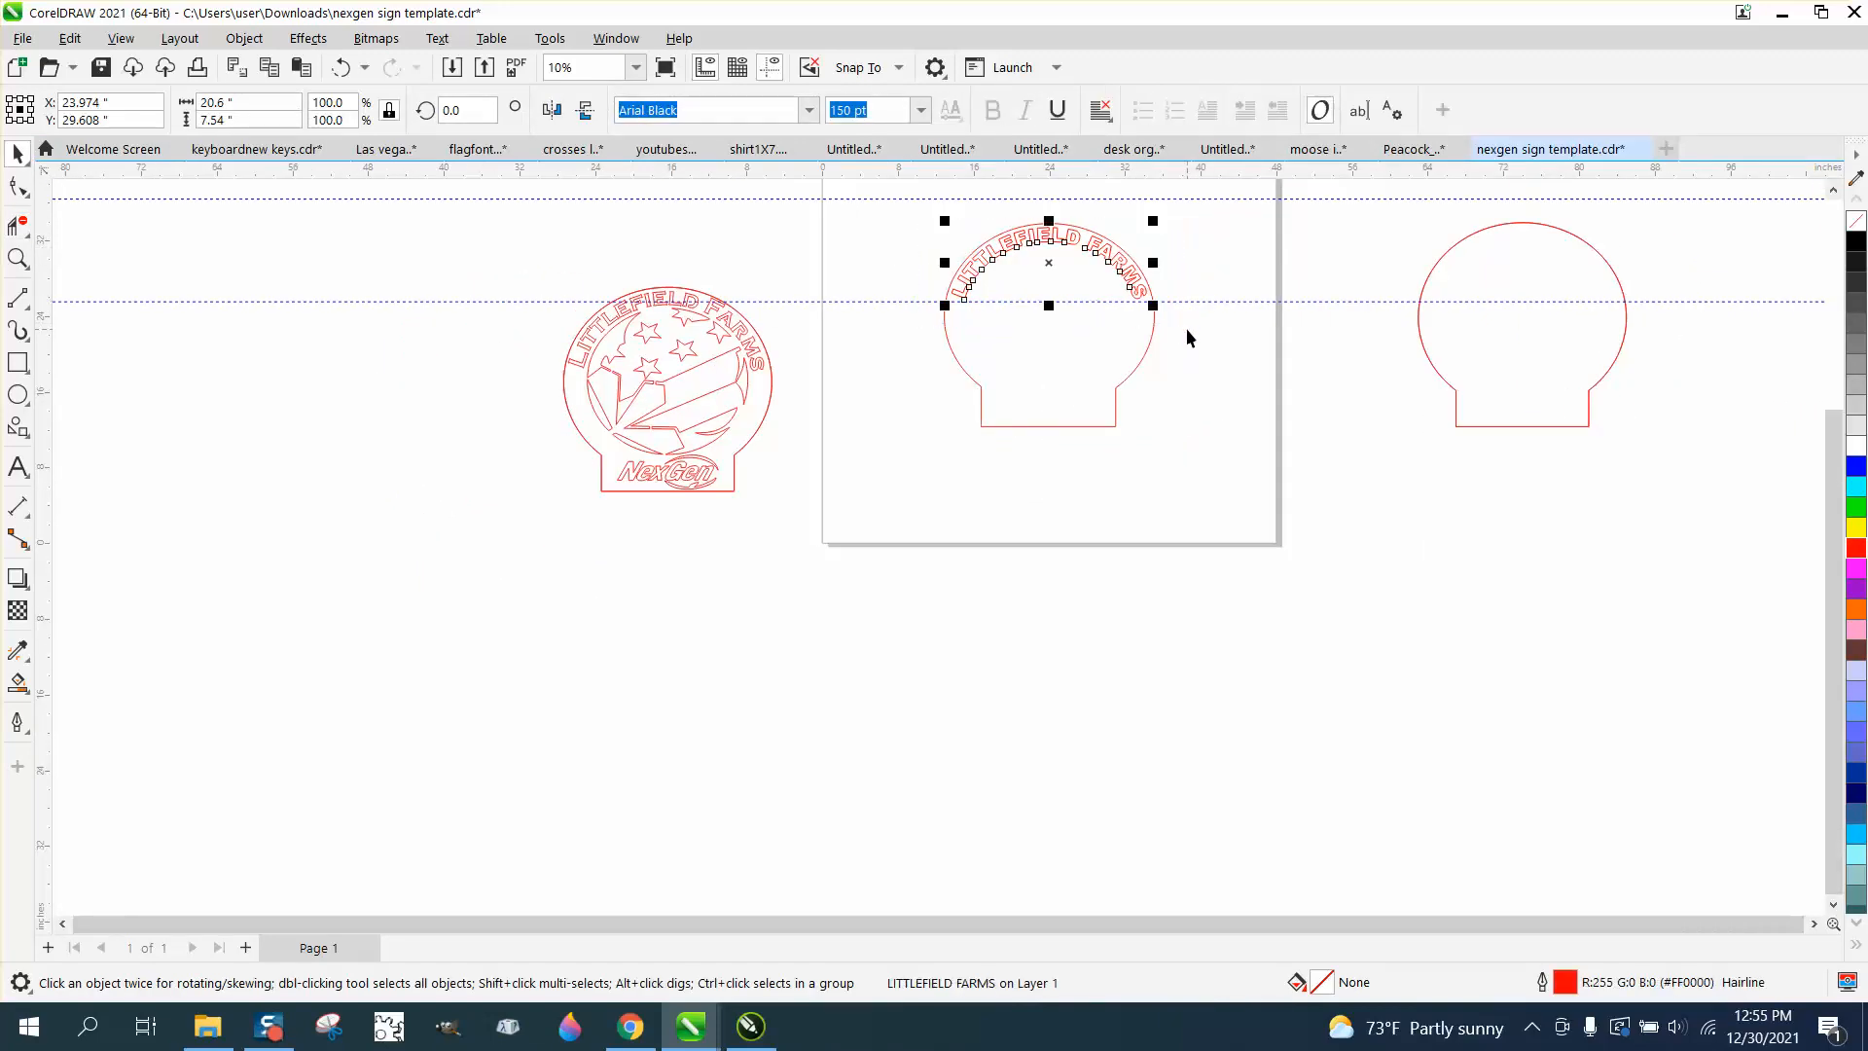
pyautogui.press('Right')
# Smart Fill the area enclosed by the trimmed ellipse and base, and move the filled shape 25" down.
pyautogui.click(18, 682)
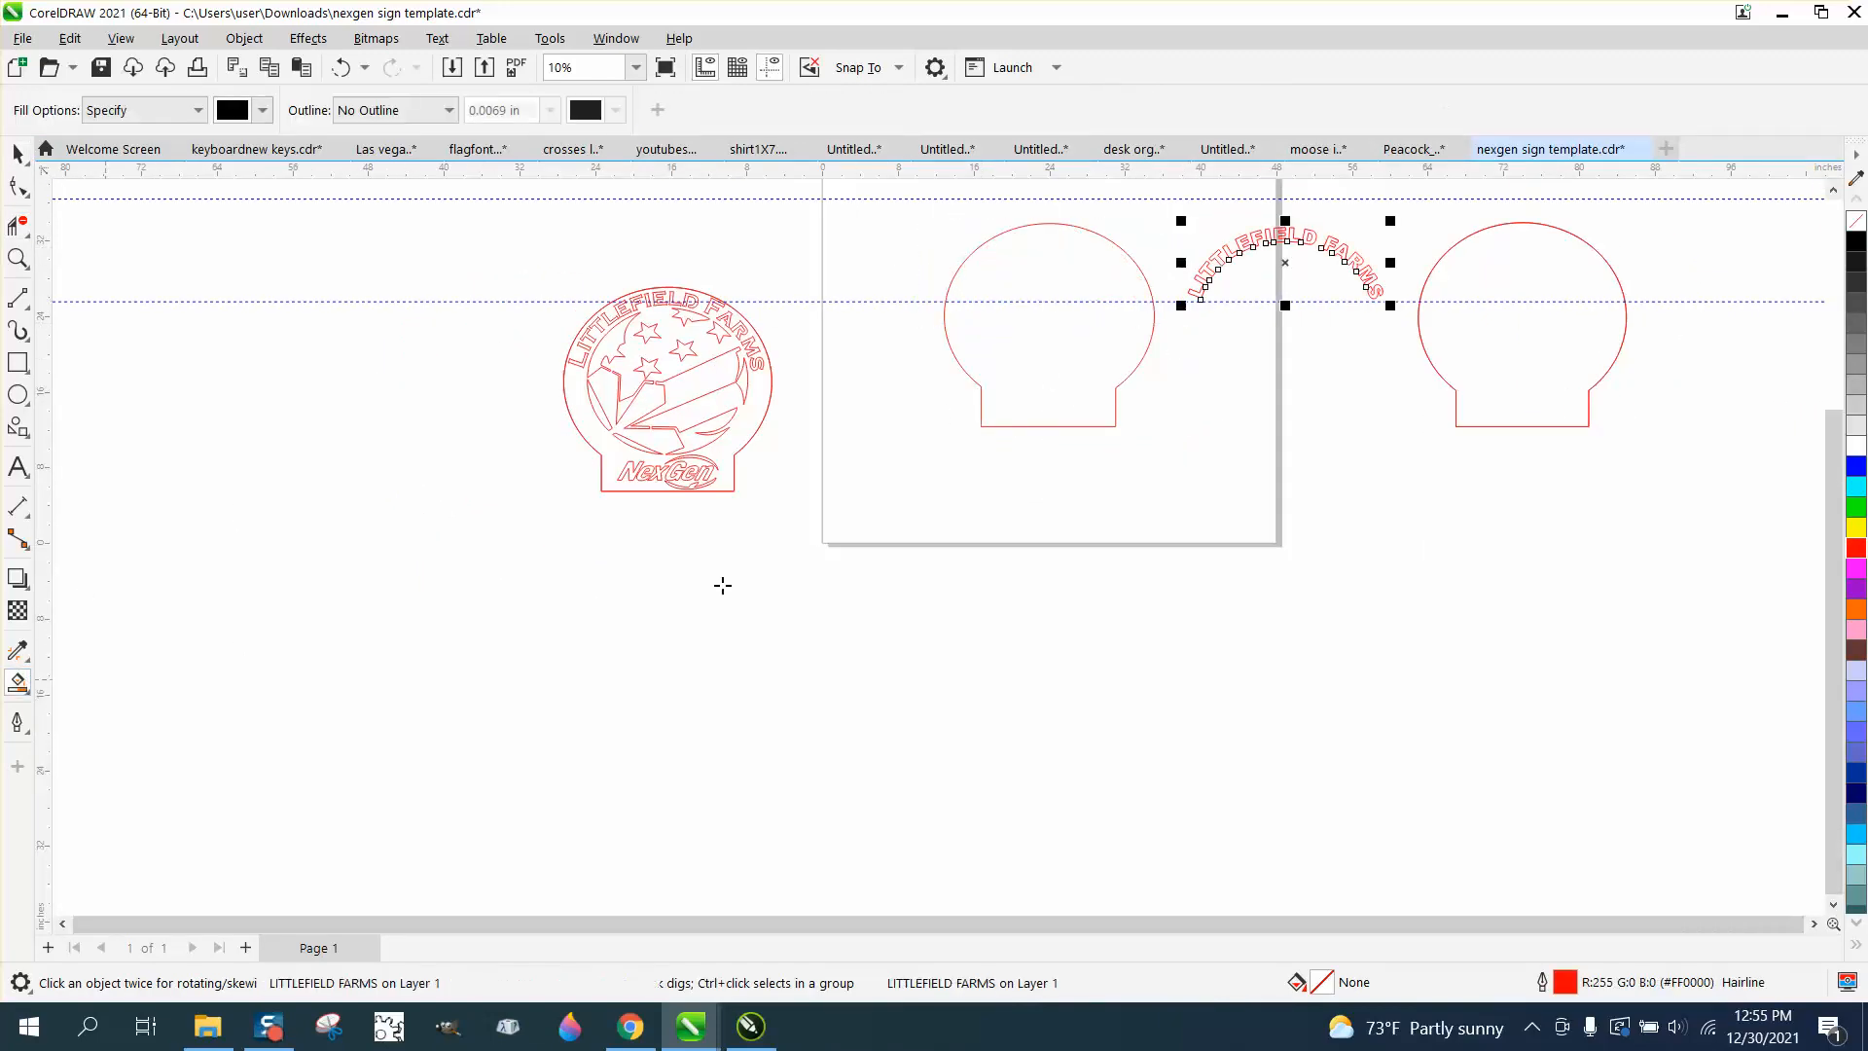
pyautogui.click(1057, 349)
pyautogui.press('Down')
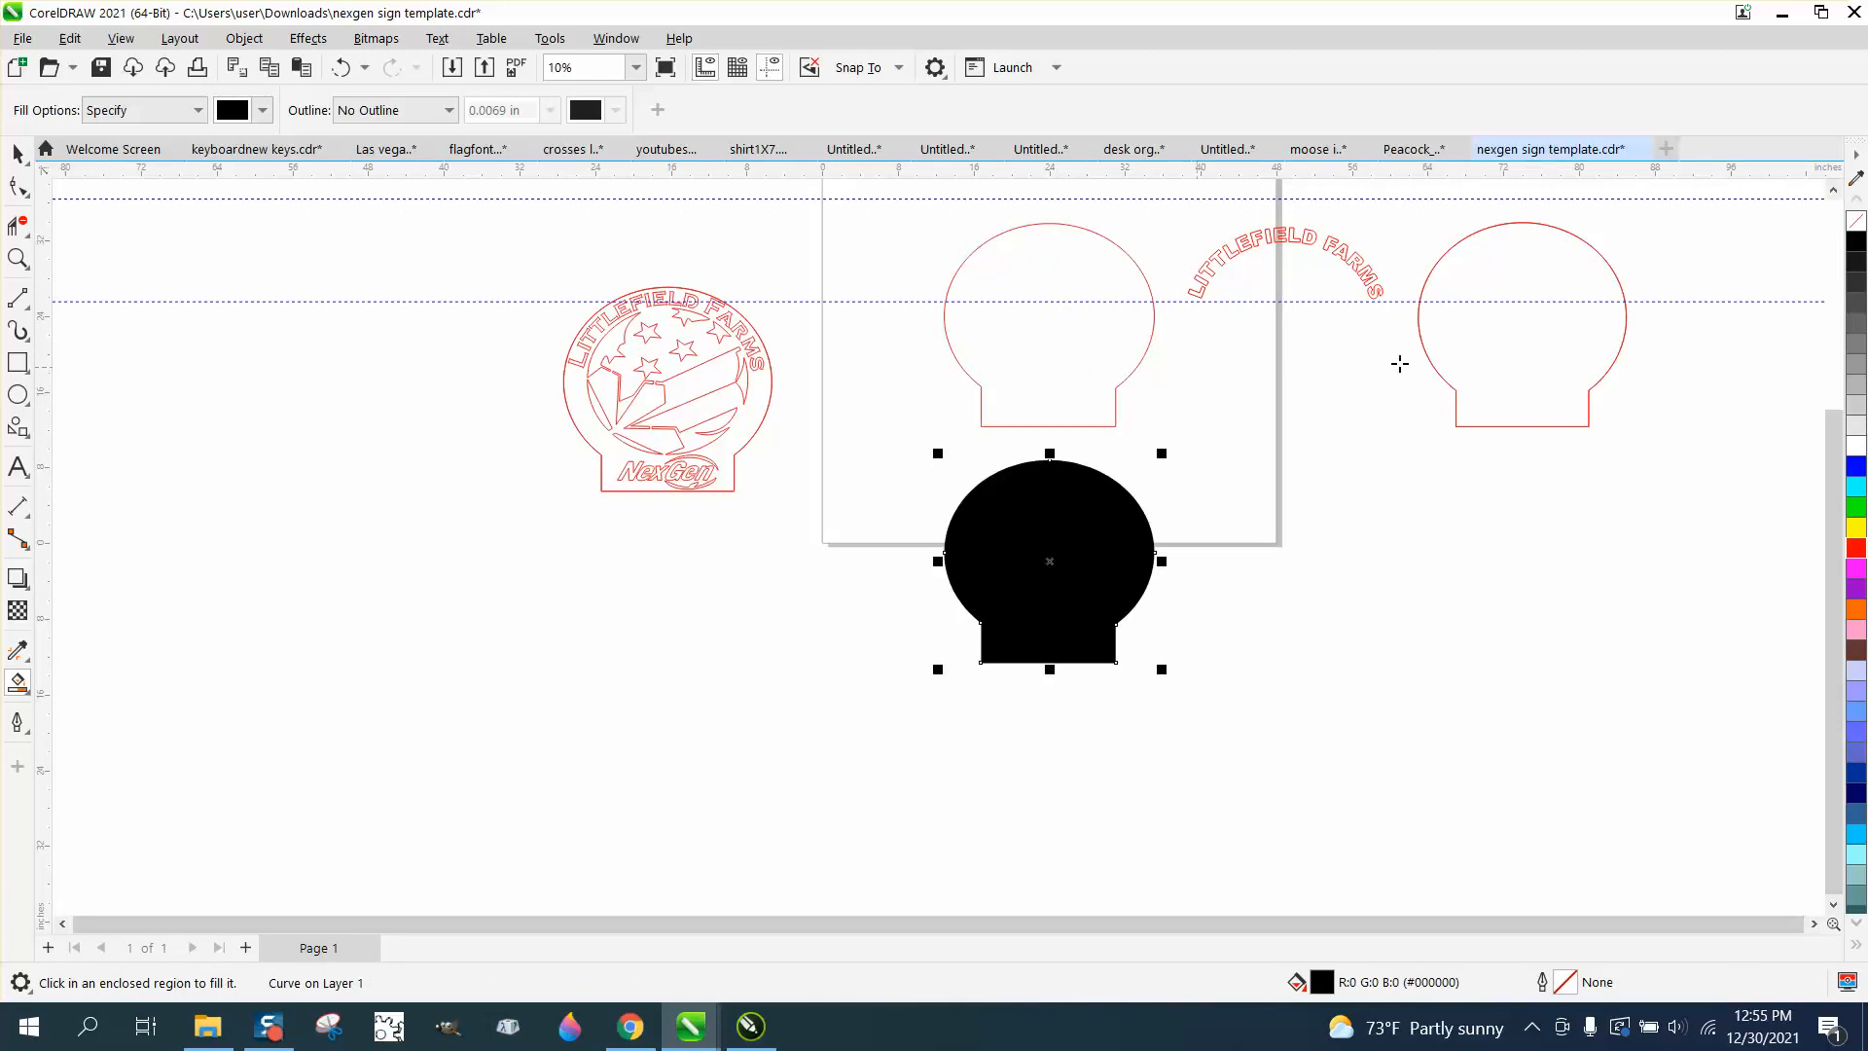
# Remove the new sign shape's fill and give it a red hairline outline.
pyautogui.click(1853, 224)
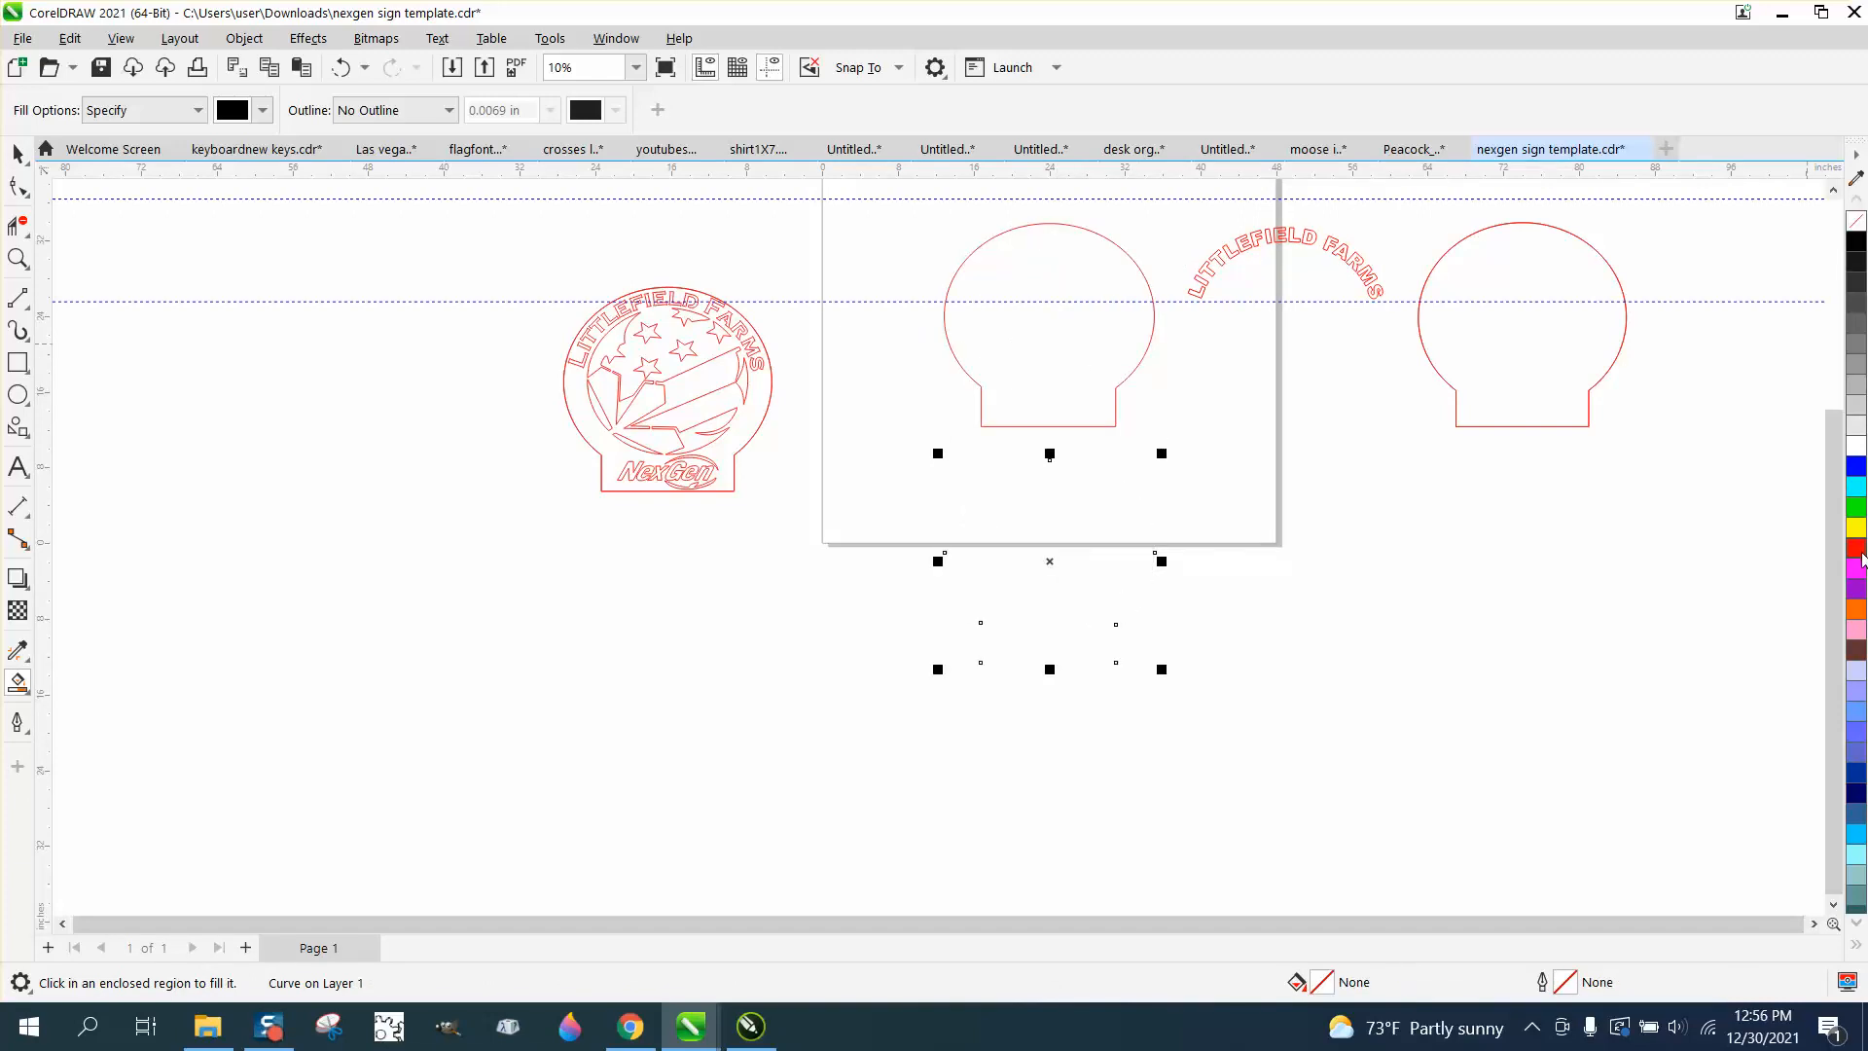
pyautogui.rightClick(1856, 548)
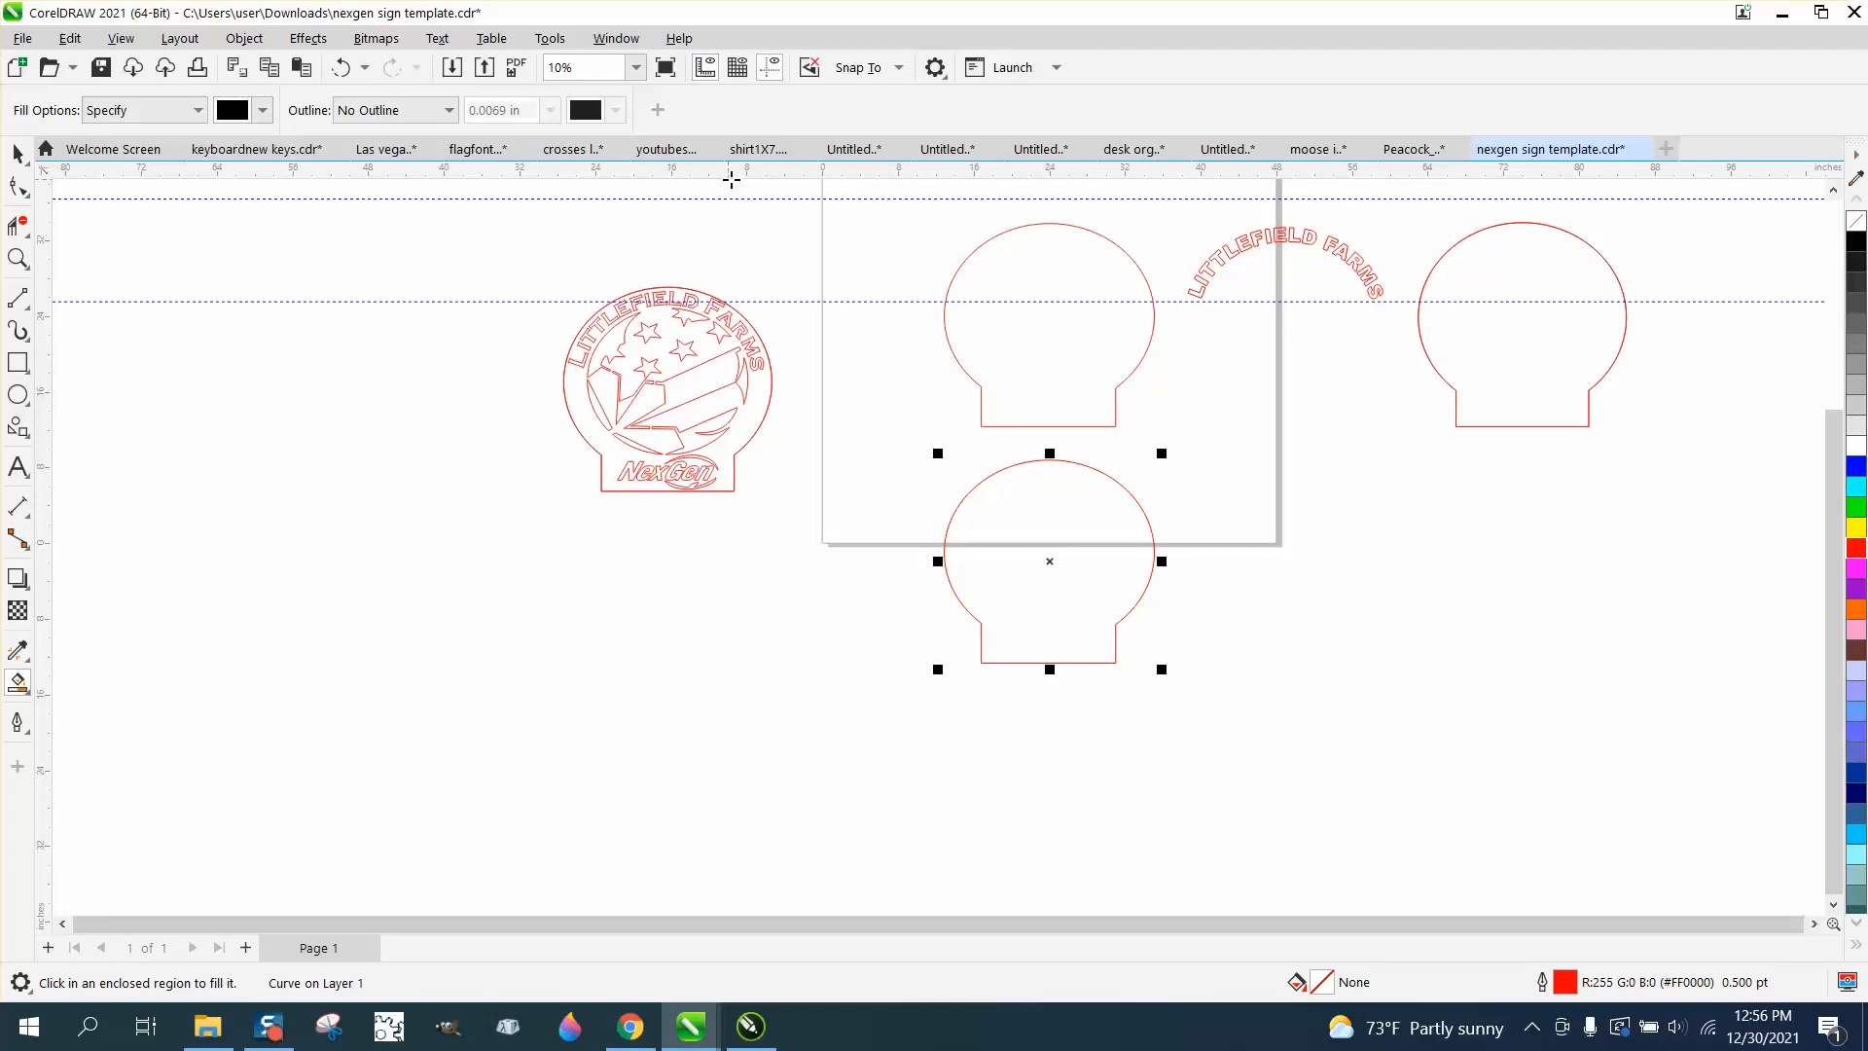
pyautogui.press('F12')
pyautogui.click(787, 429)
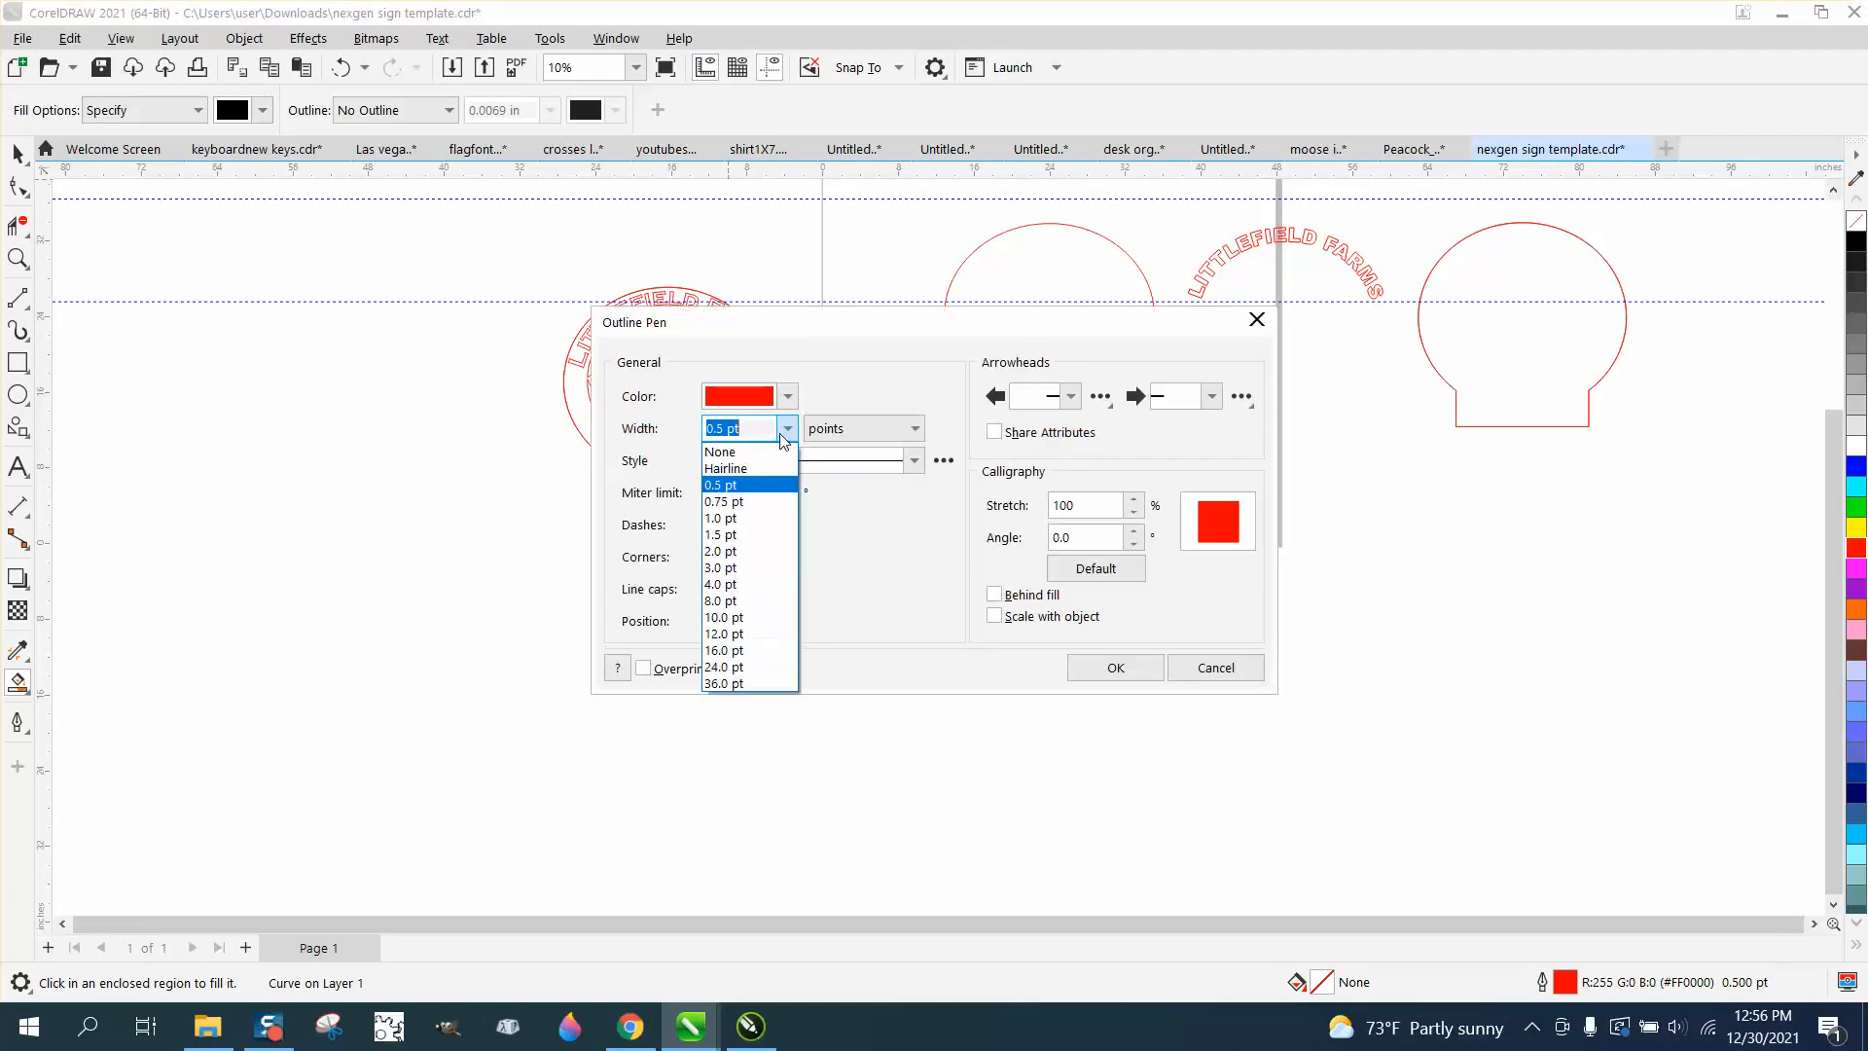
pyautogui.click(726, 468)
pyautogui.click(1100, 668)
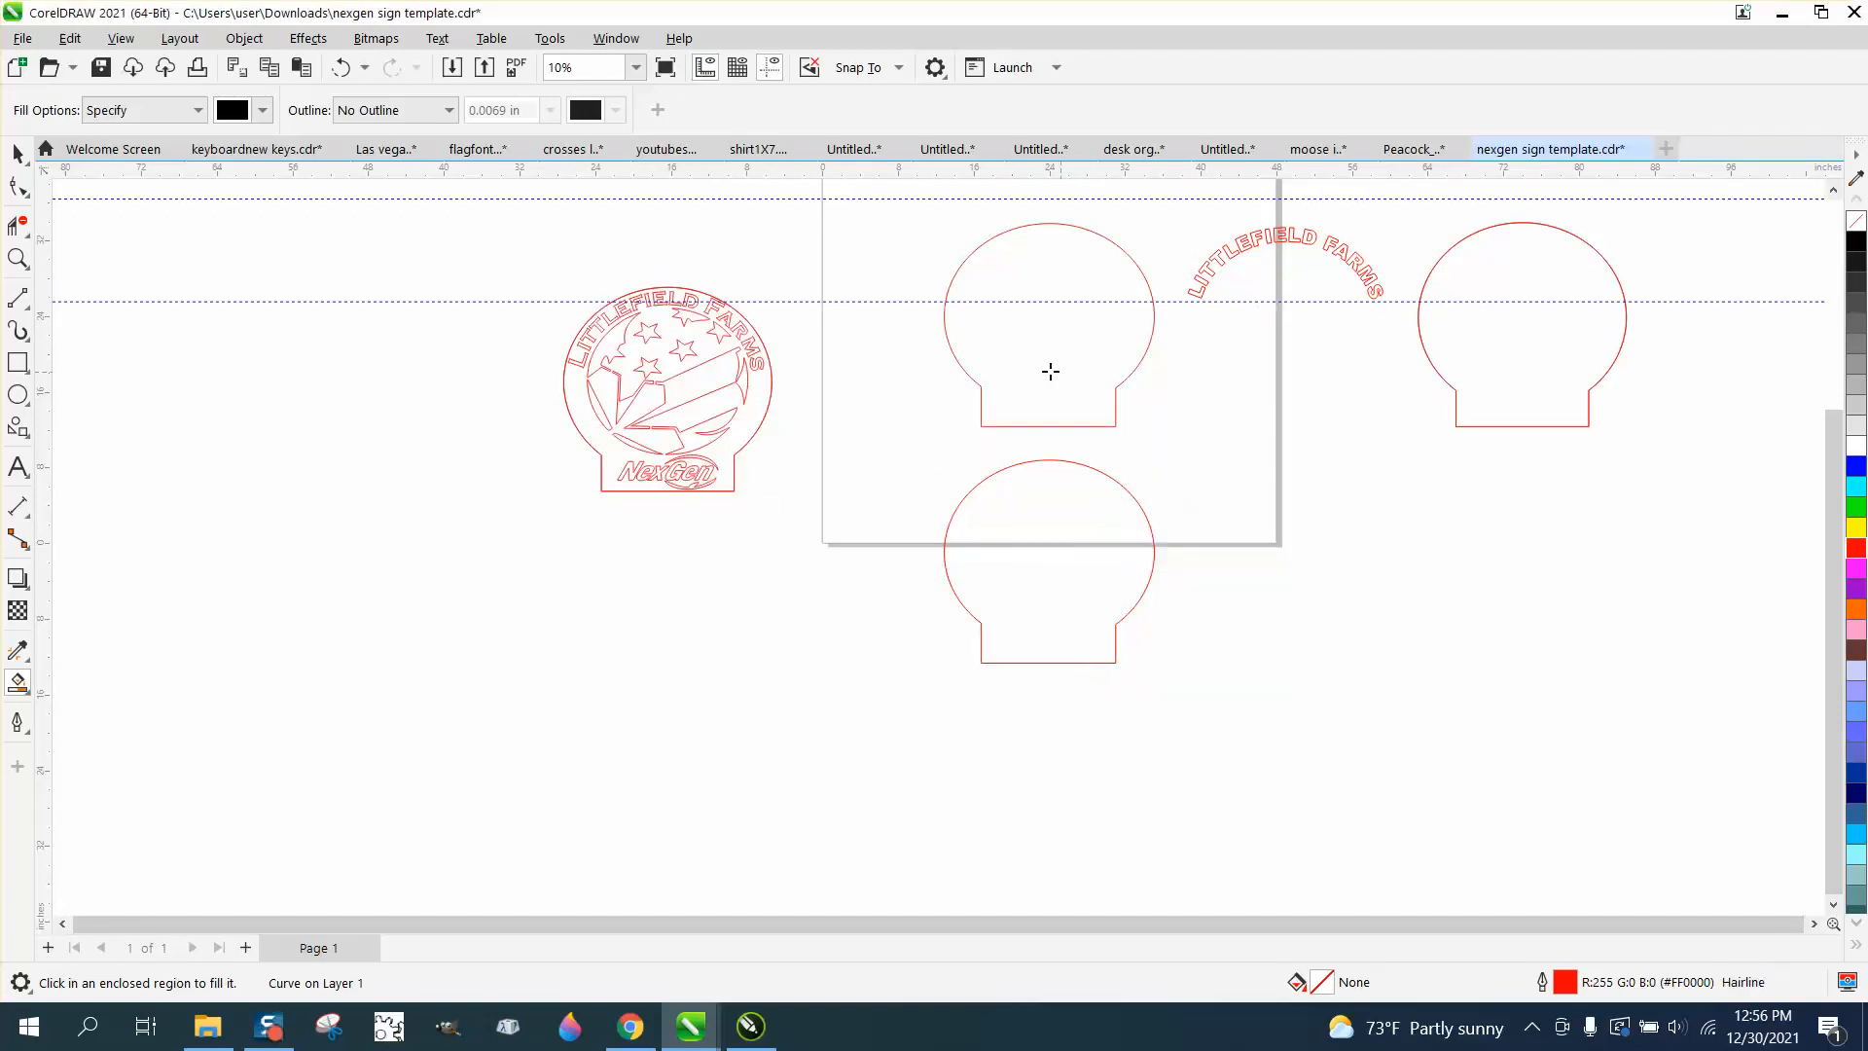
# Move the arched text 25" left and 25" down into the new sign outline.
pyautogui.click(17, 152)
pyautogui.click(1269, 245)
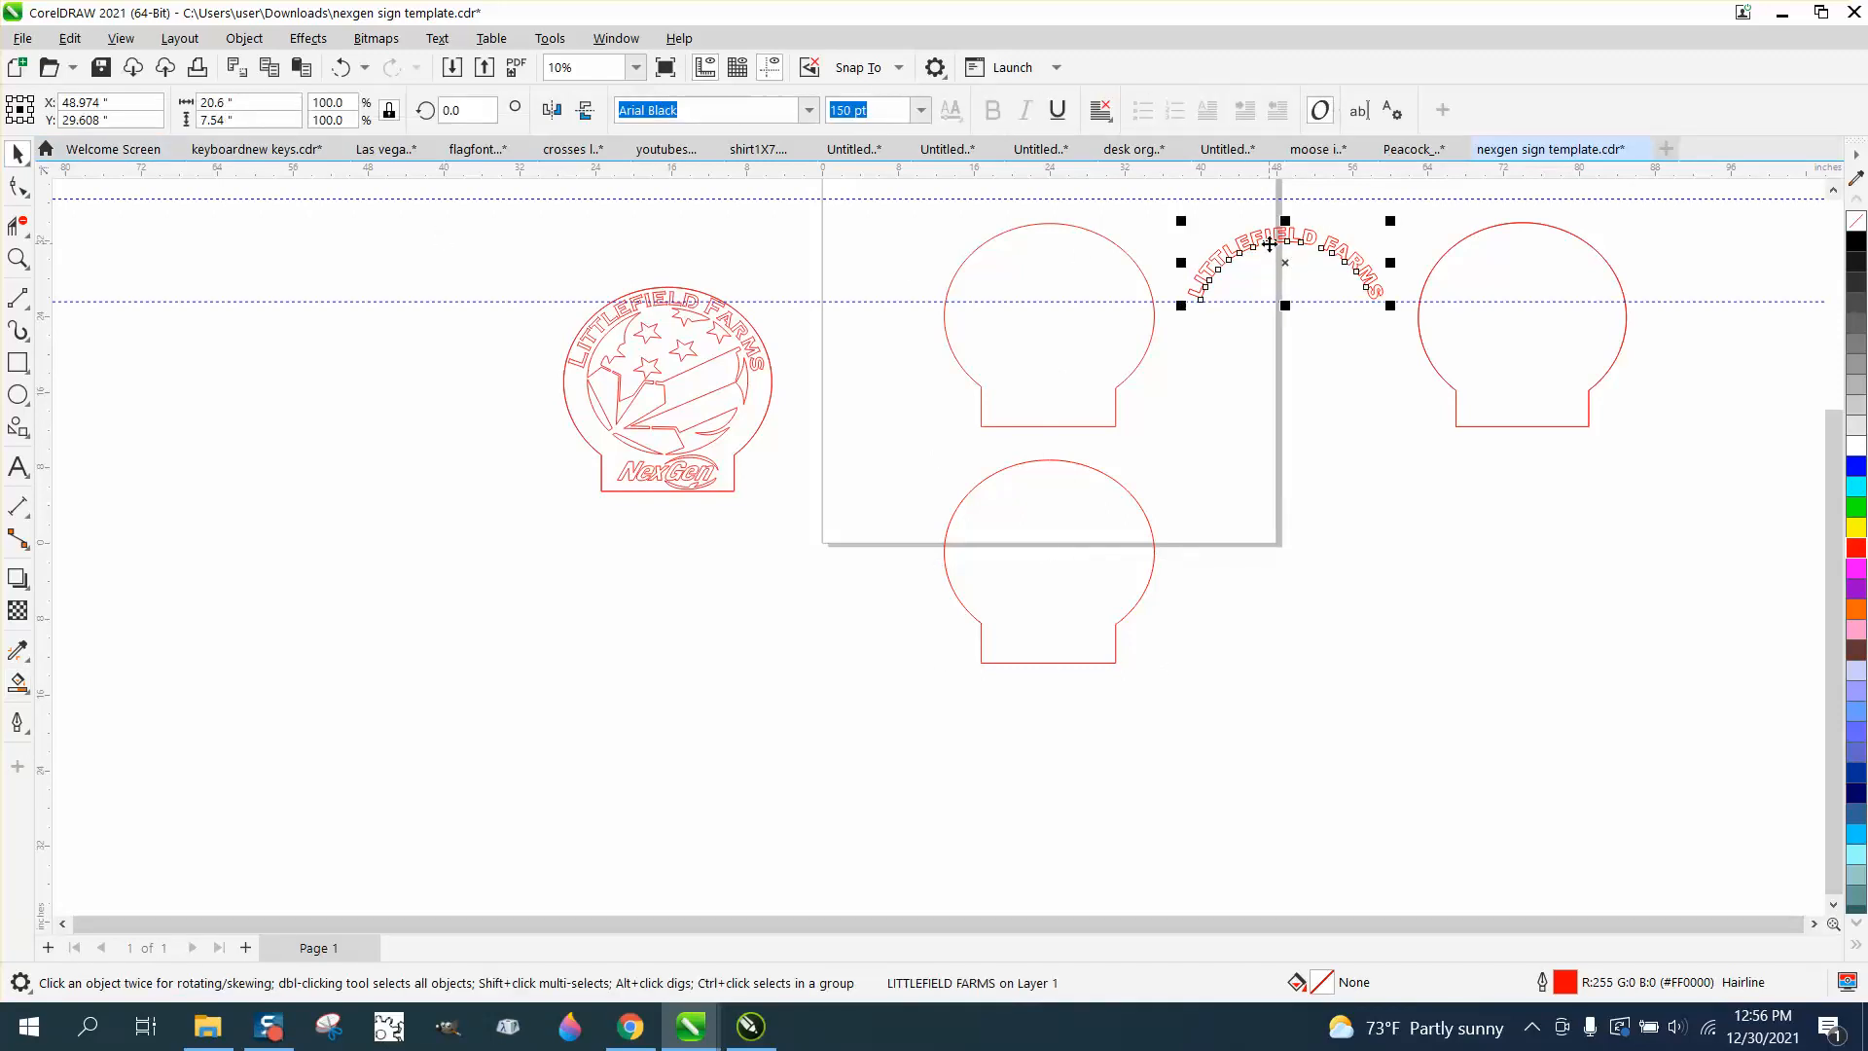
pyautogui.press('b')
pyautogui.press('e')
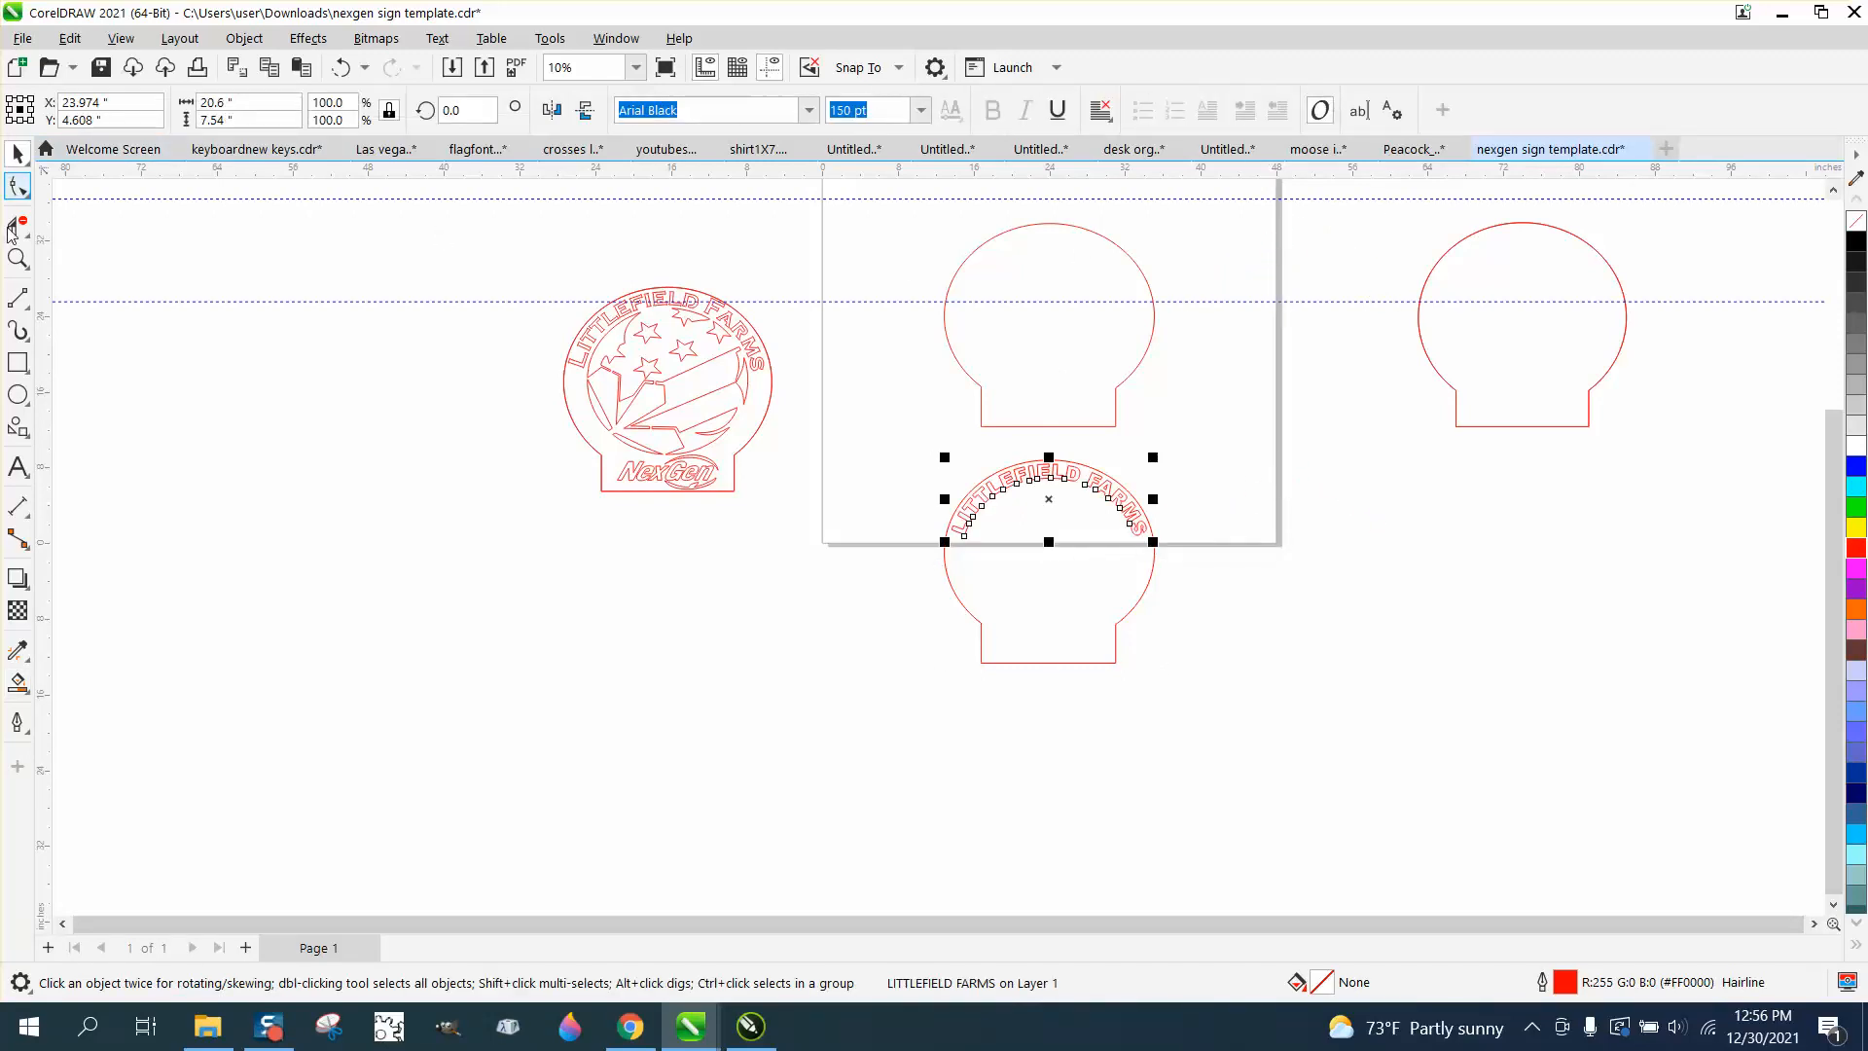
# Delete the nodes at the left and right sides of the new sign outline's ellipse with the Shape tool.
pyautogui.click(18, 258)
pyautogui.moveTo(863, 383); pyautogui.dragTo(1255, 699)
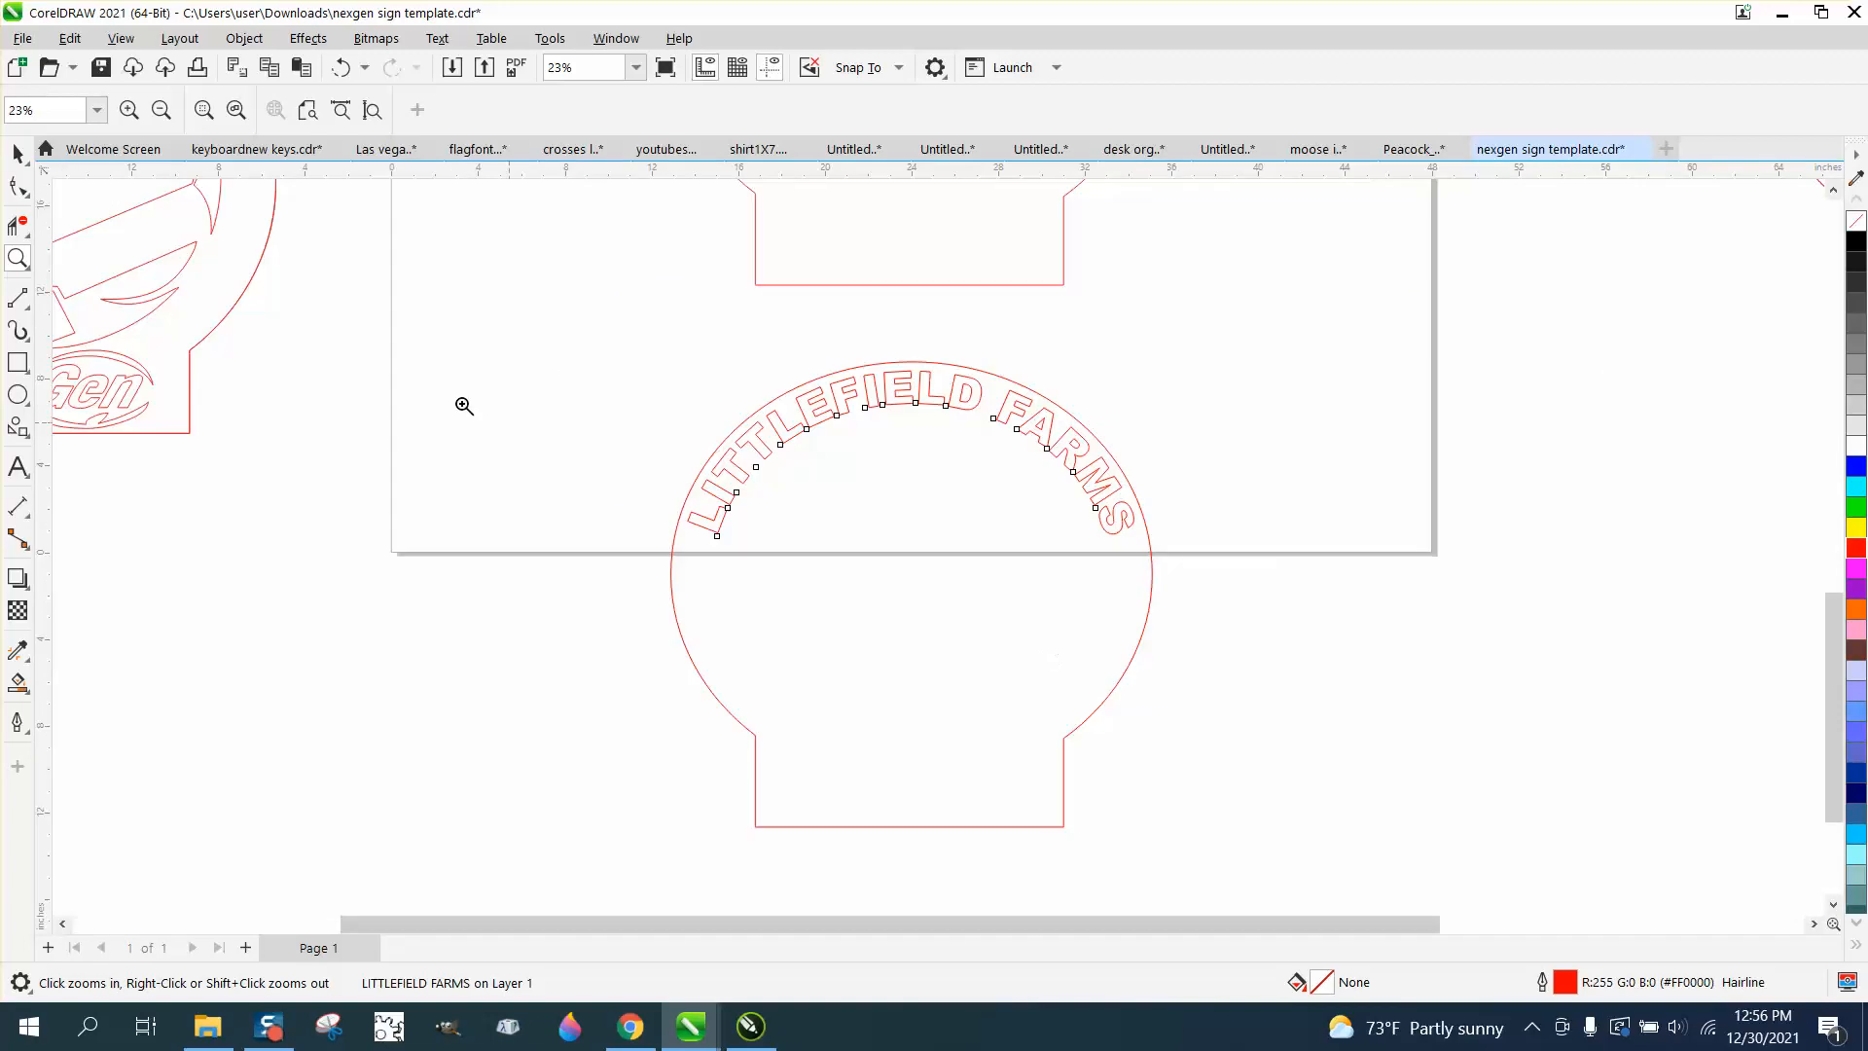
pyautogui.click(17, 152)
pyautogui.click(312, 311)
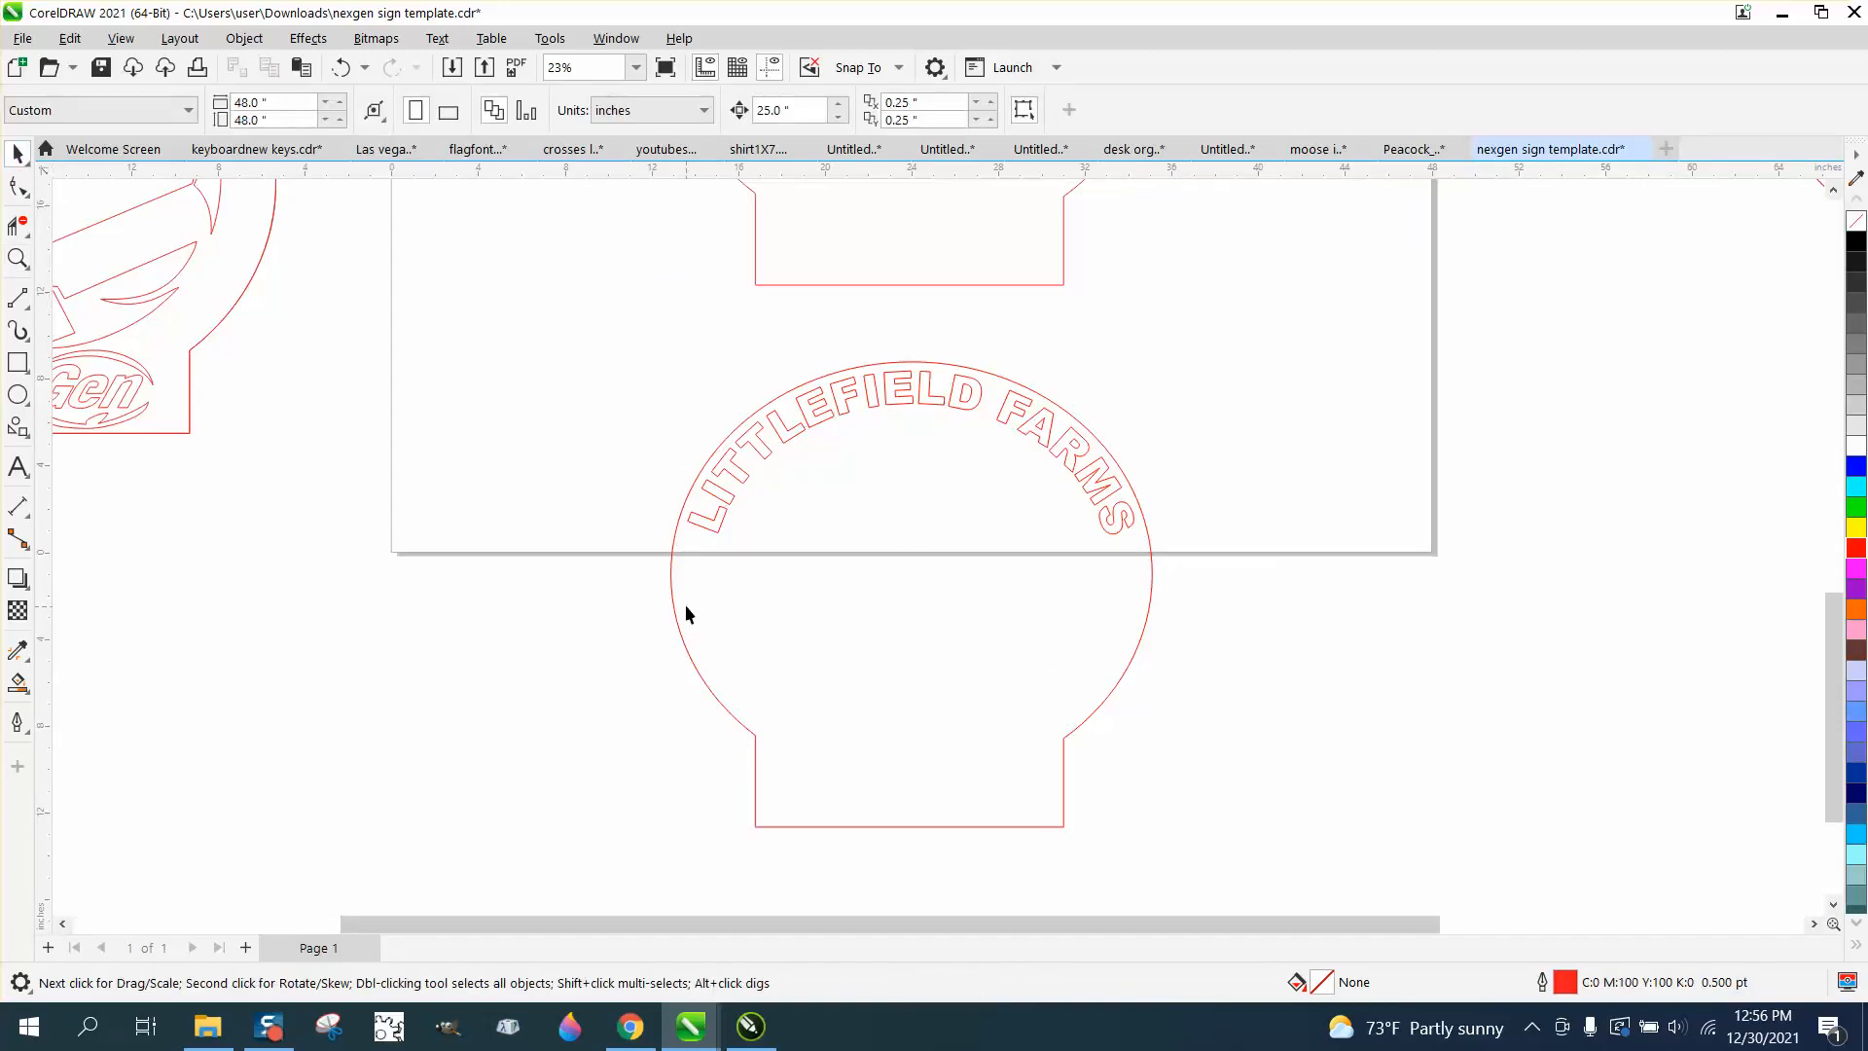
pyautogui.click(671, 605)
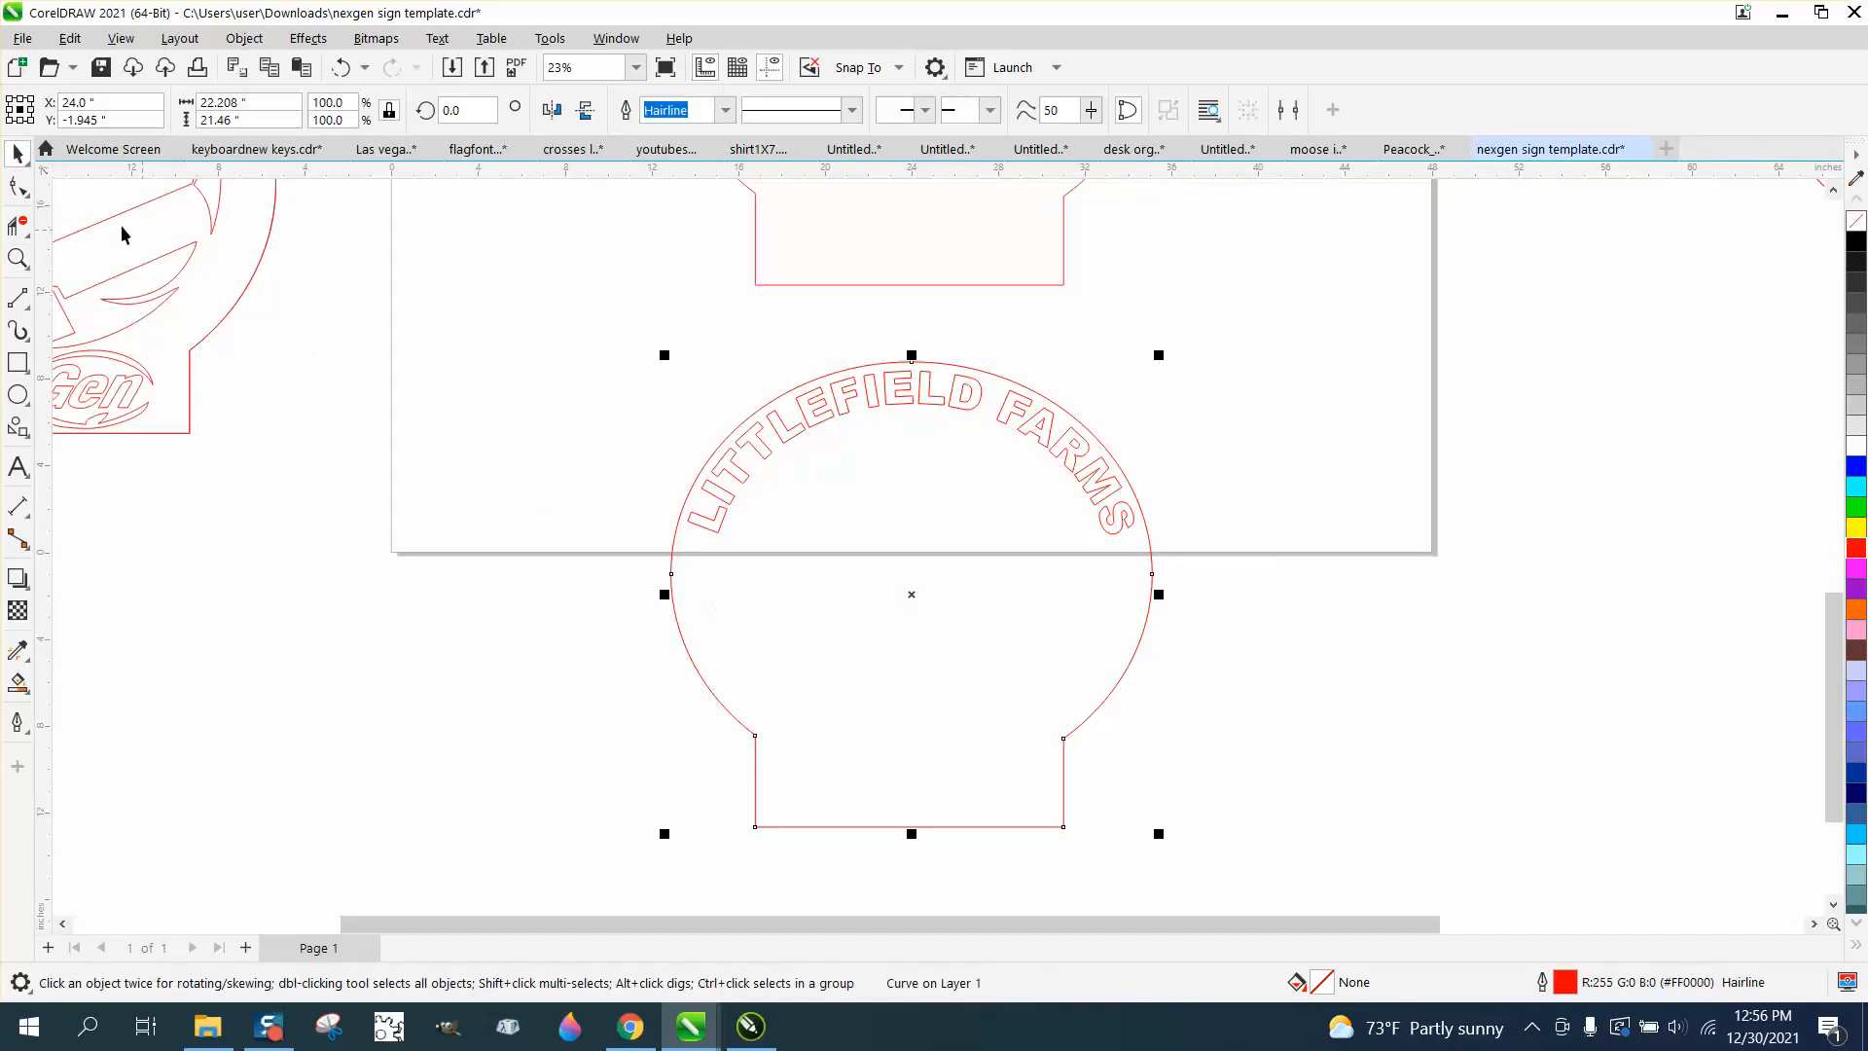
pyautogui.click(18, 186)
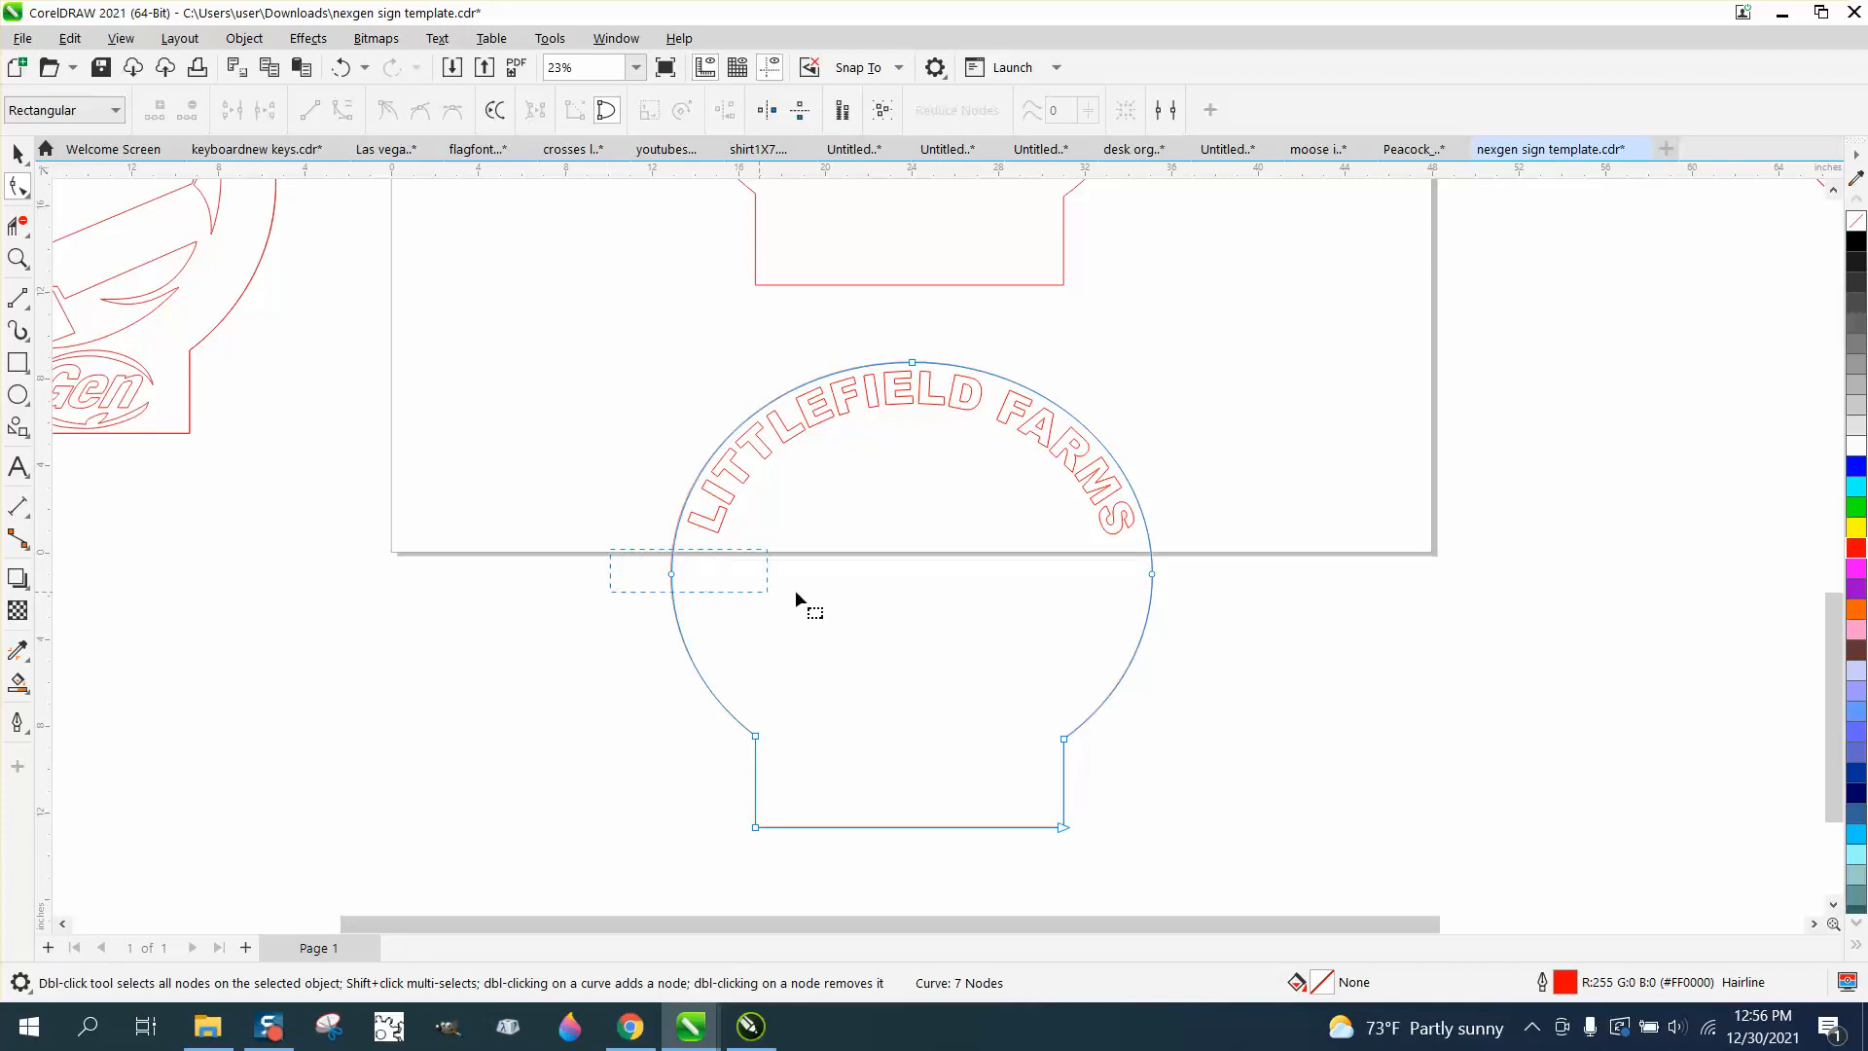
pyautogui.moveTo(1195, 606); pyautogui.dragTo(1195, 606)
pyautogui.press('Delete')
# Convert the arched "LITTLEFIELD FARMS" text to curves.
pyautogui.click(965, 406)
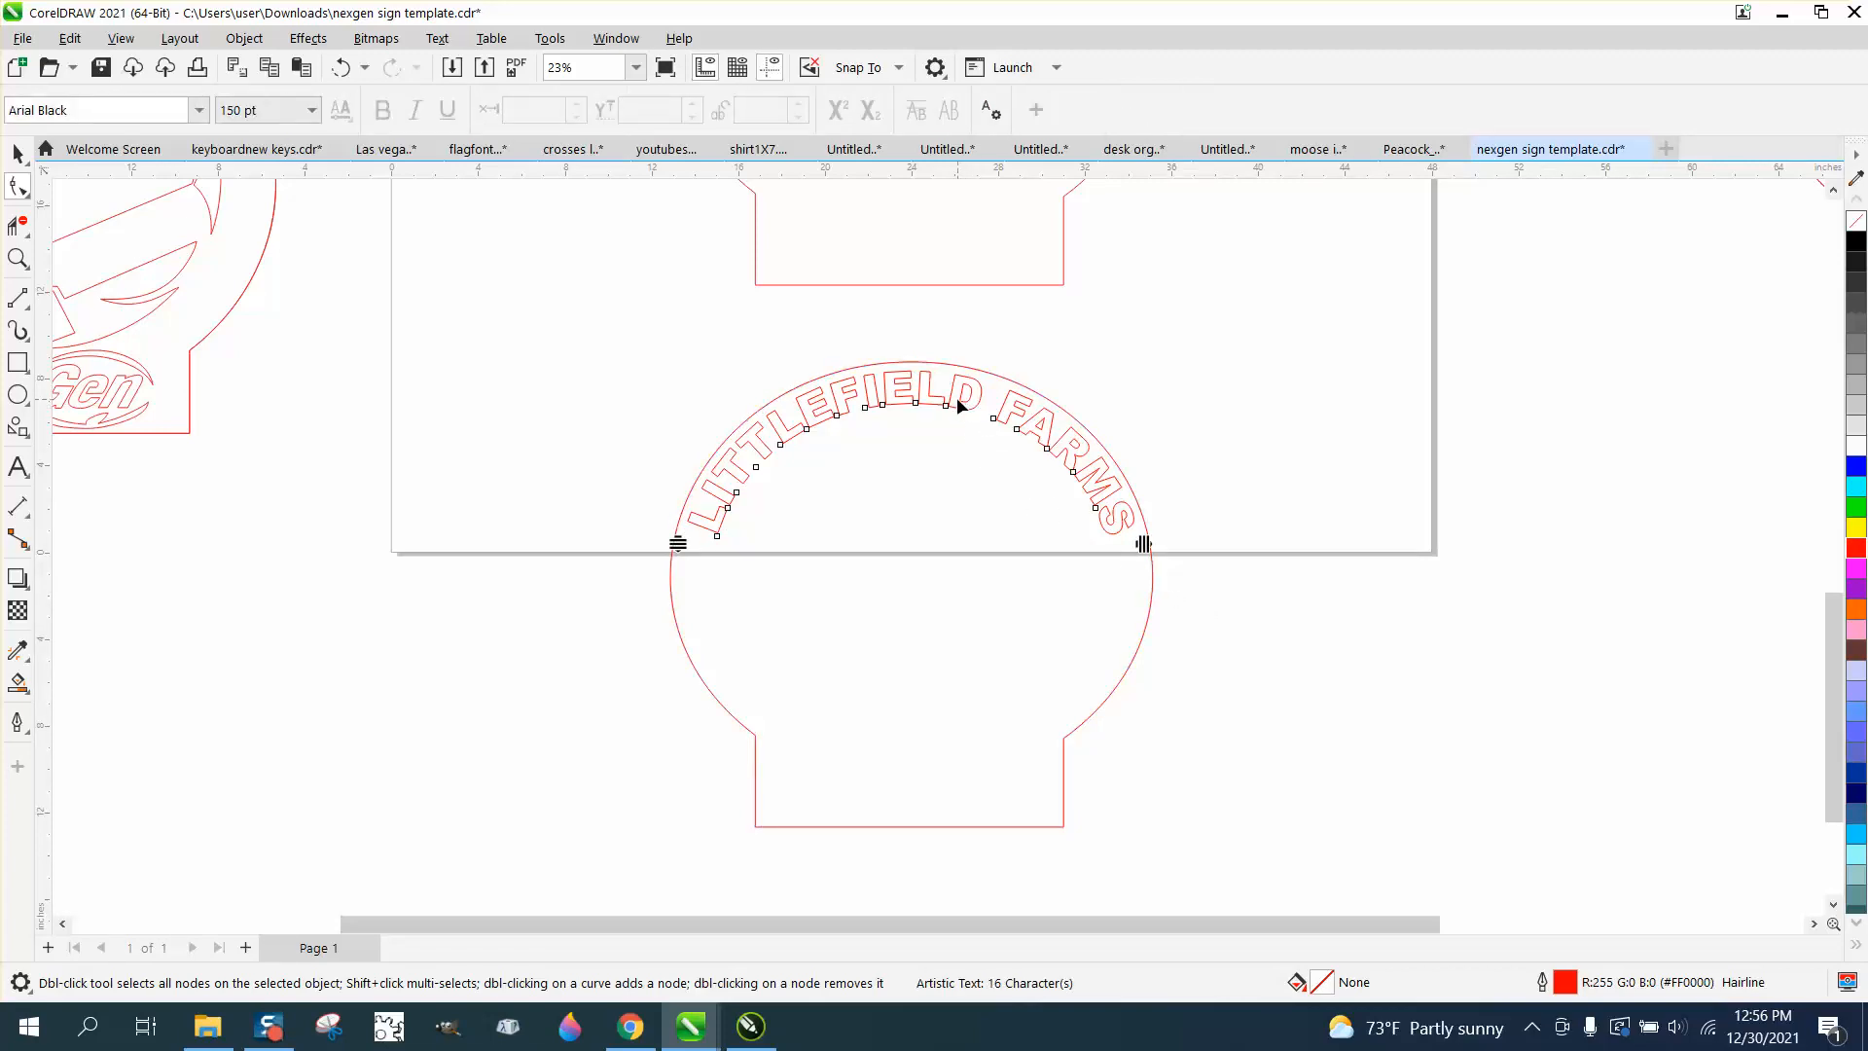
pyautogui.click(244, 38)
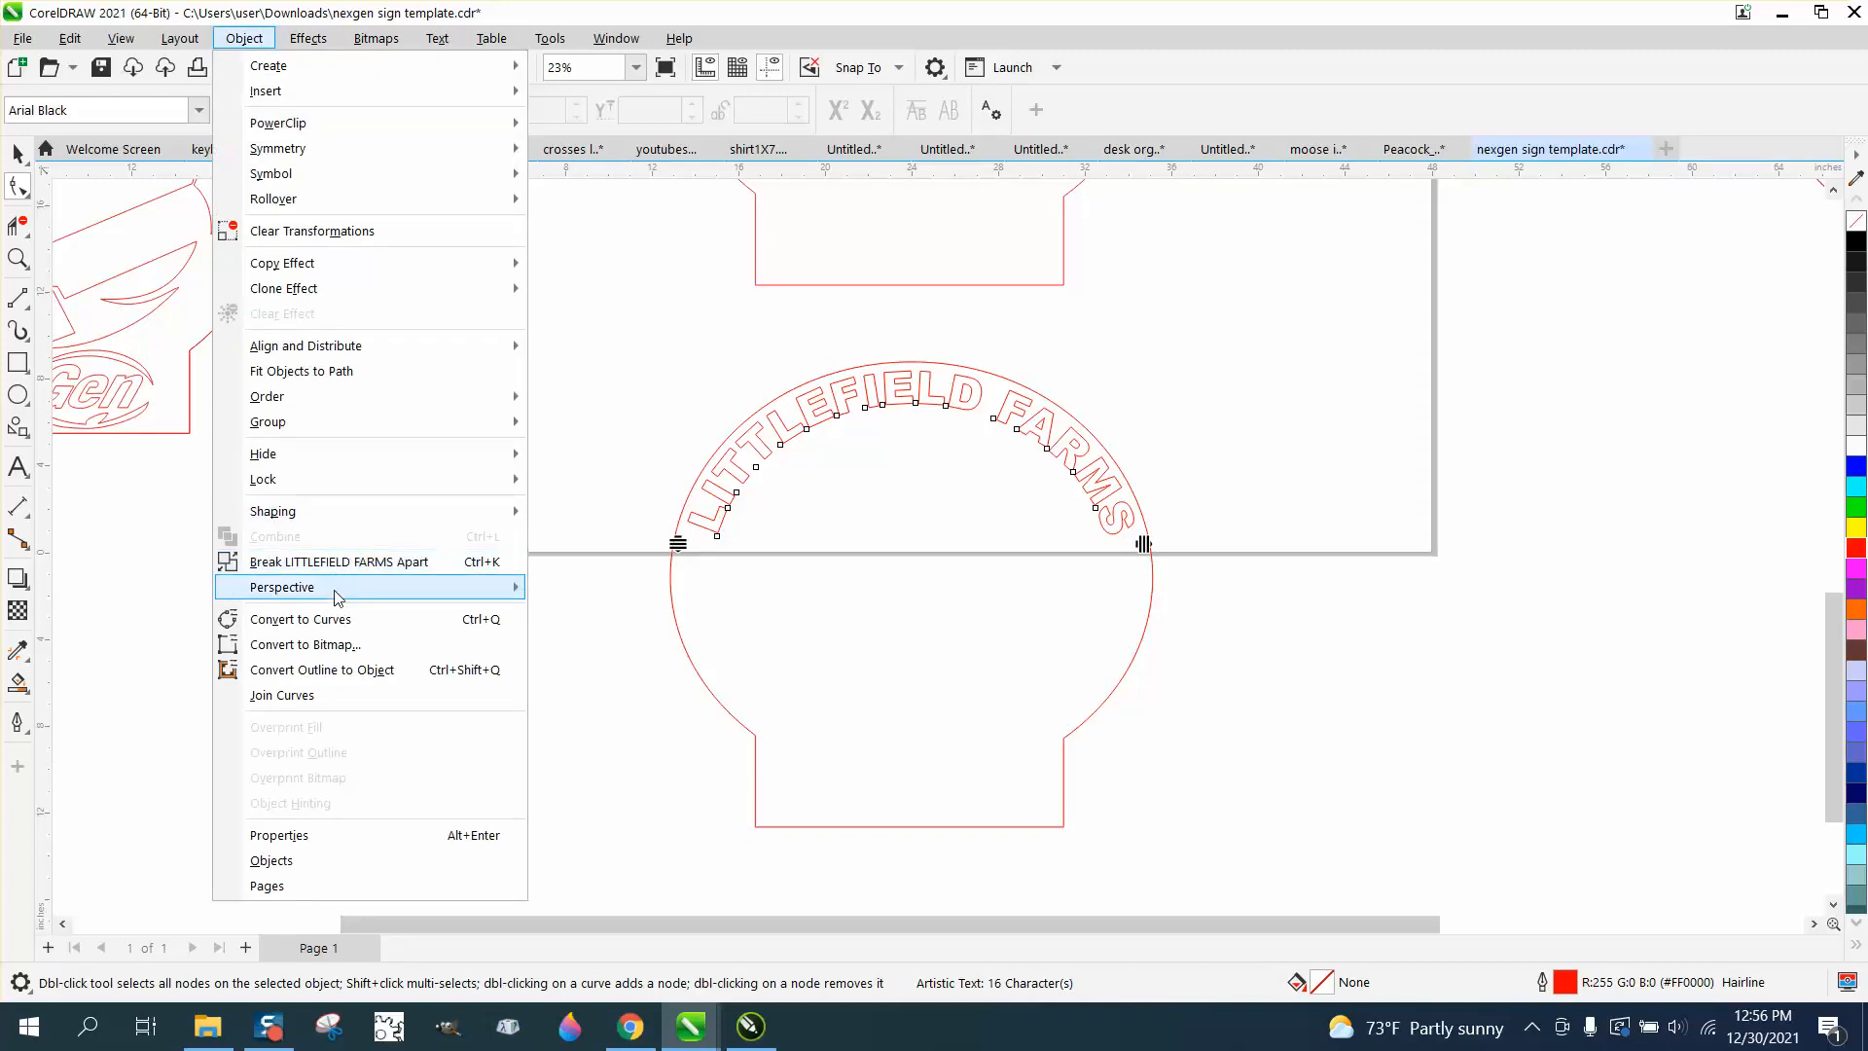
pyautogui.click(332, 617)
# Examine the nodes on the converted letters up close and across the whole arch.
pyautogui.click(18, 258)
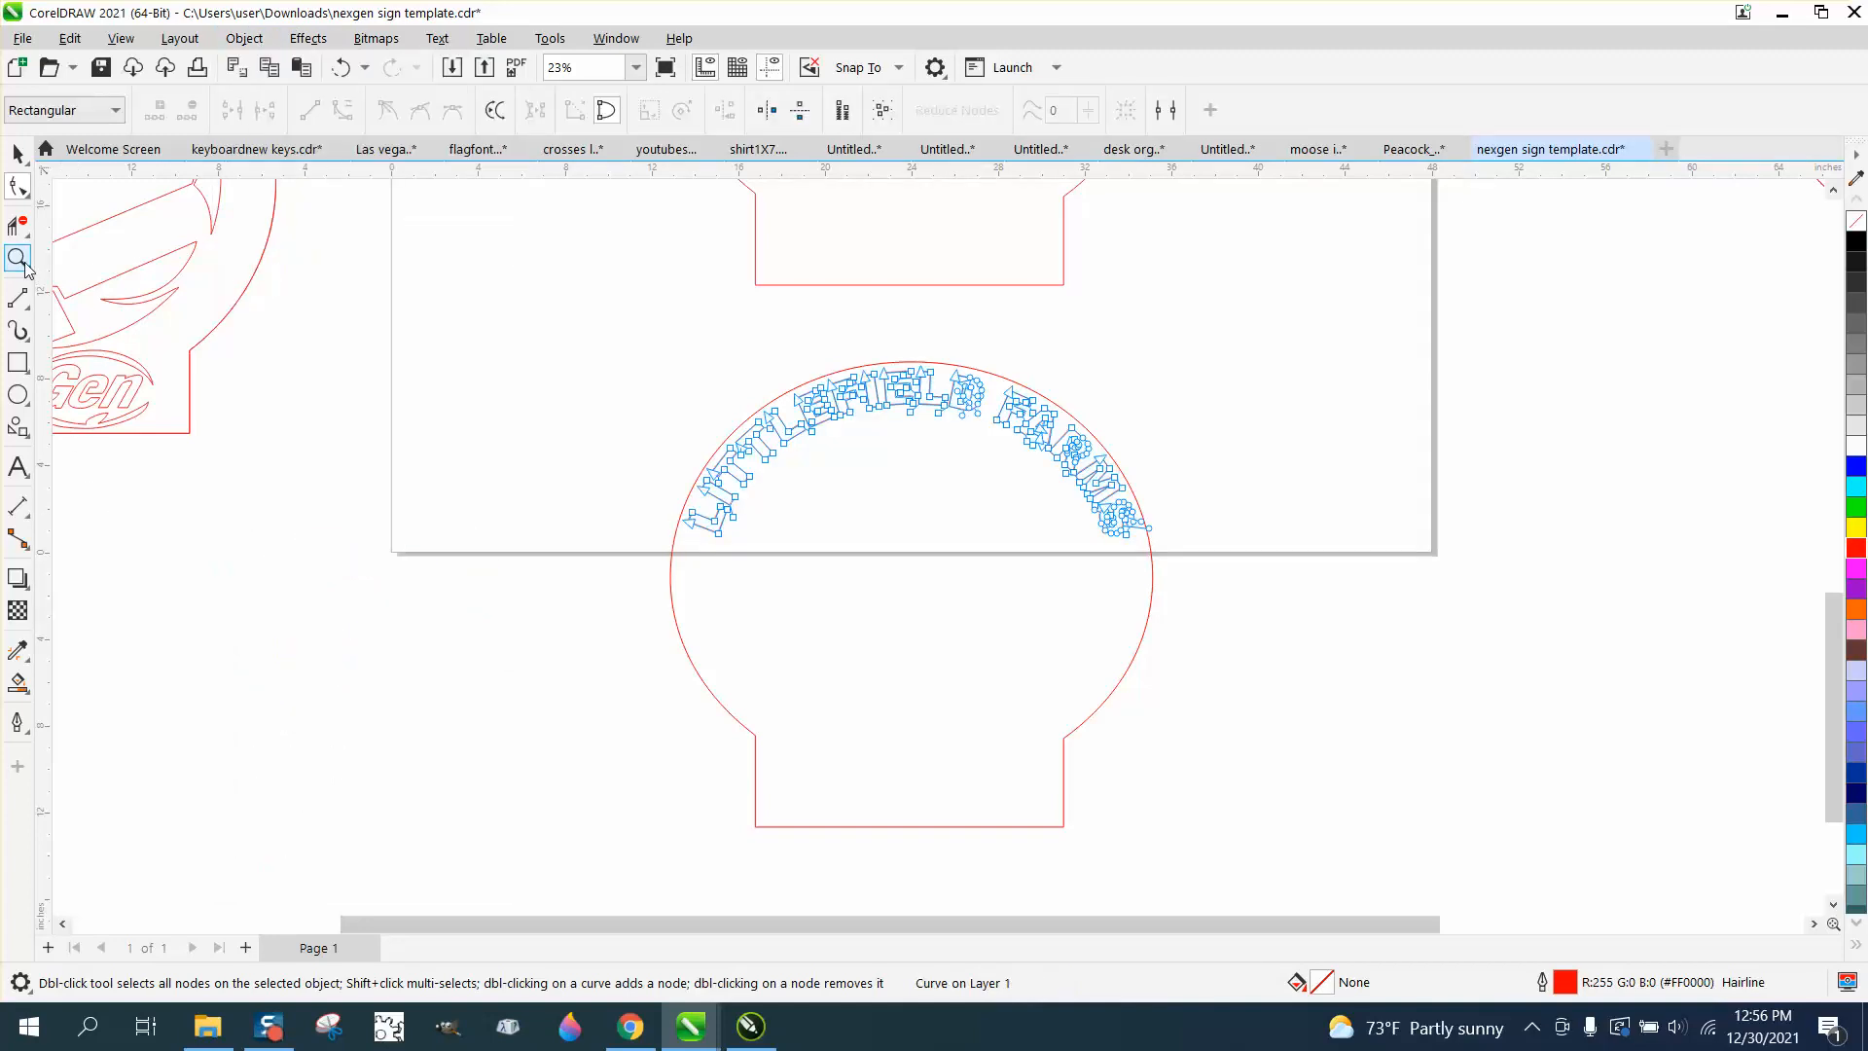
pyautogui.moveTo(730, 394); pyautogui.dragTo(880, 455)
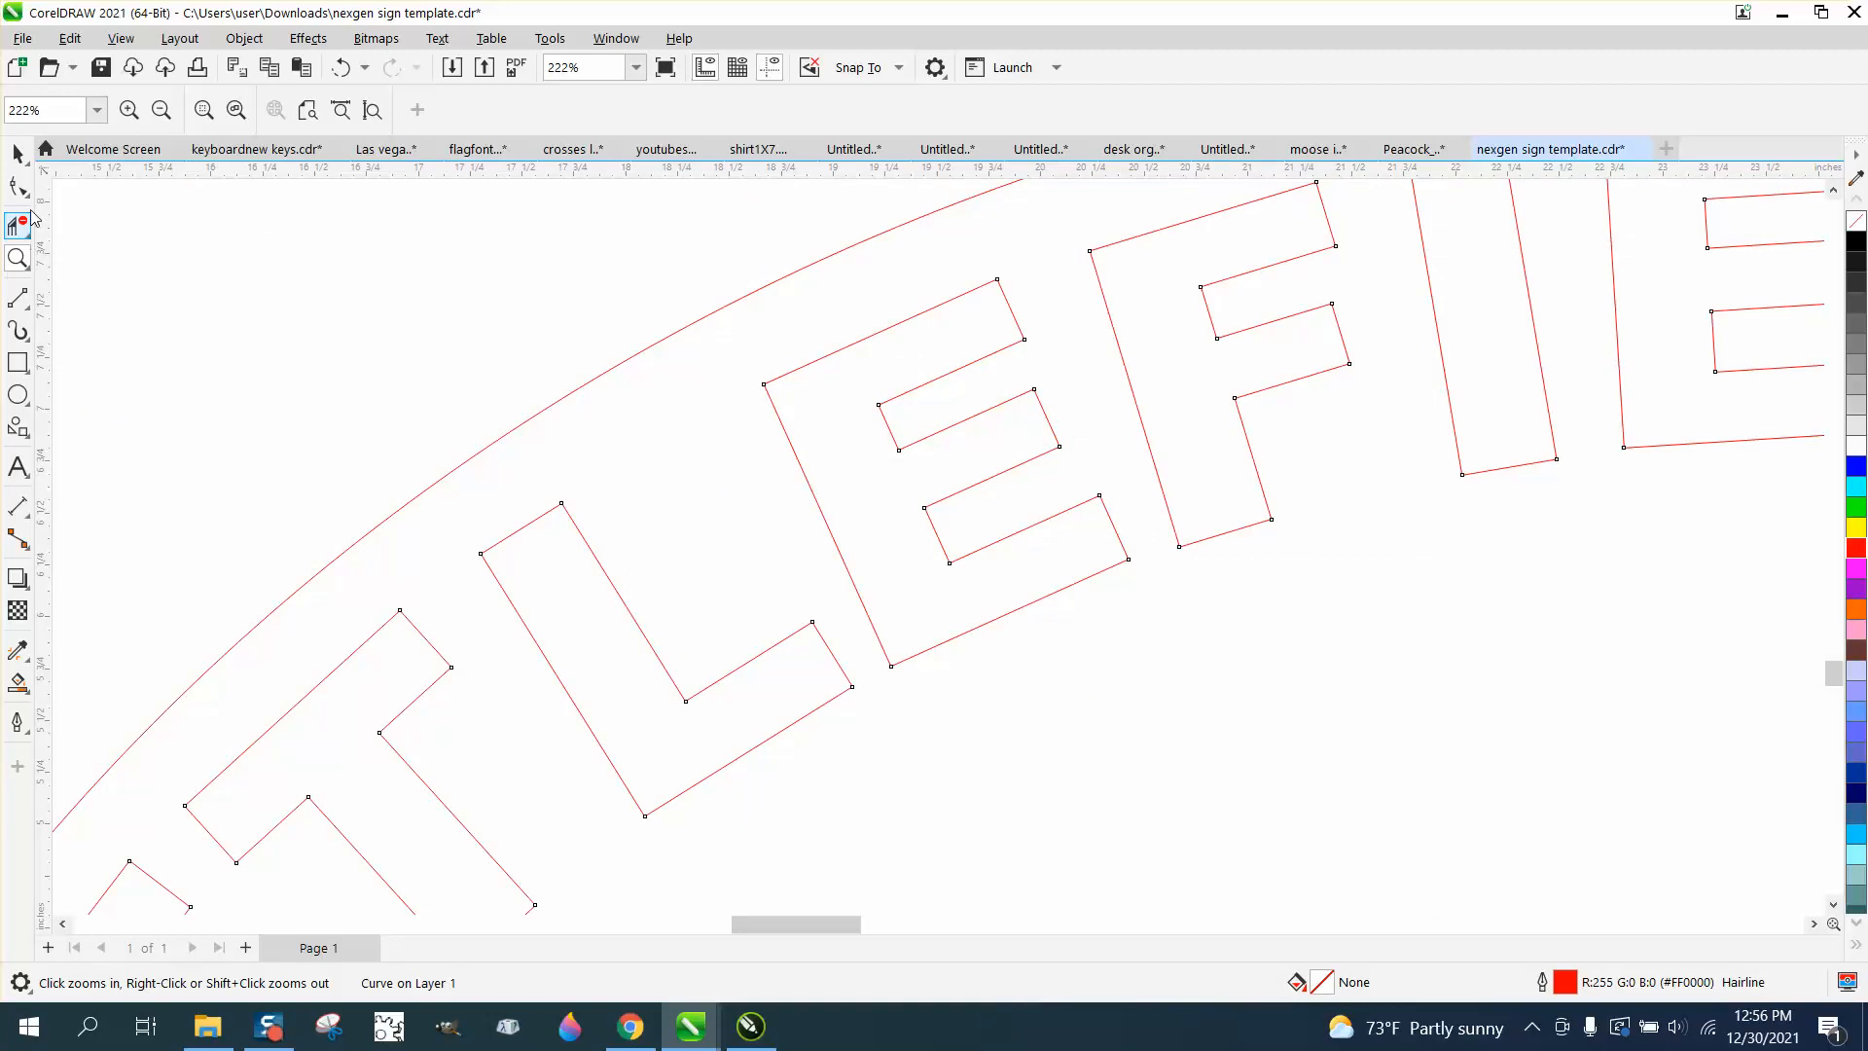
pyautogui.click(18, 186)
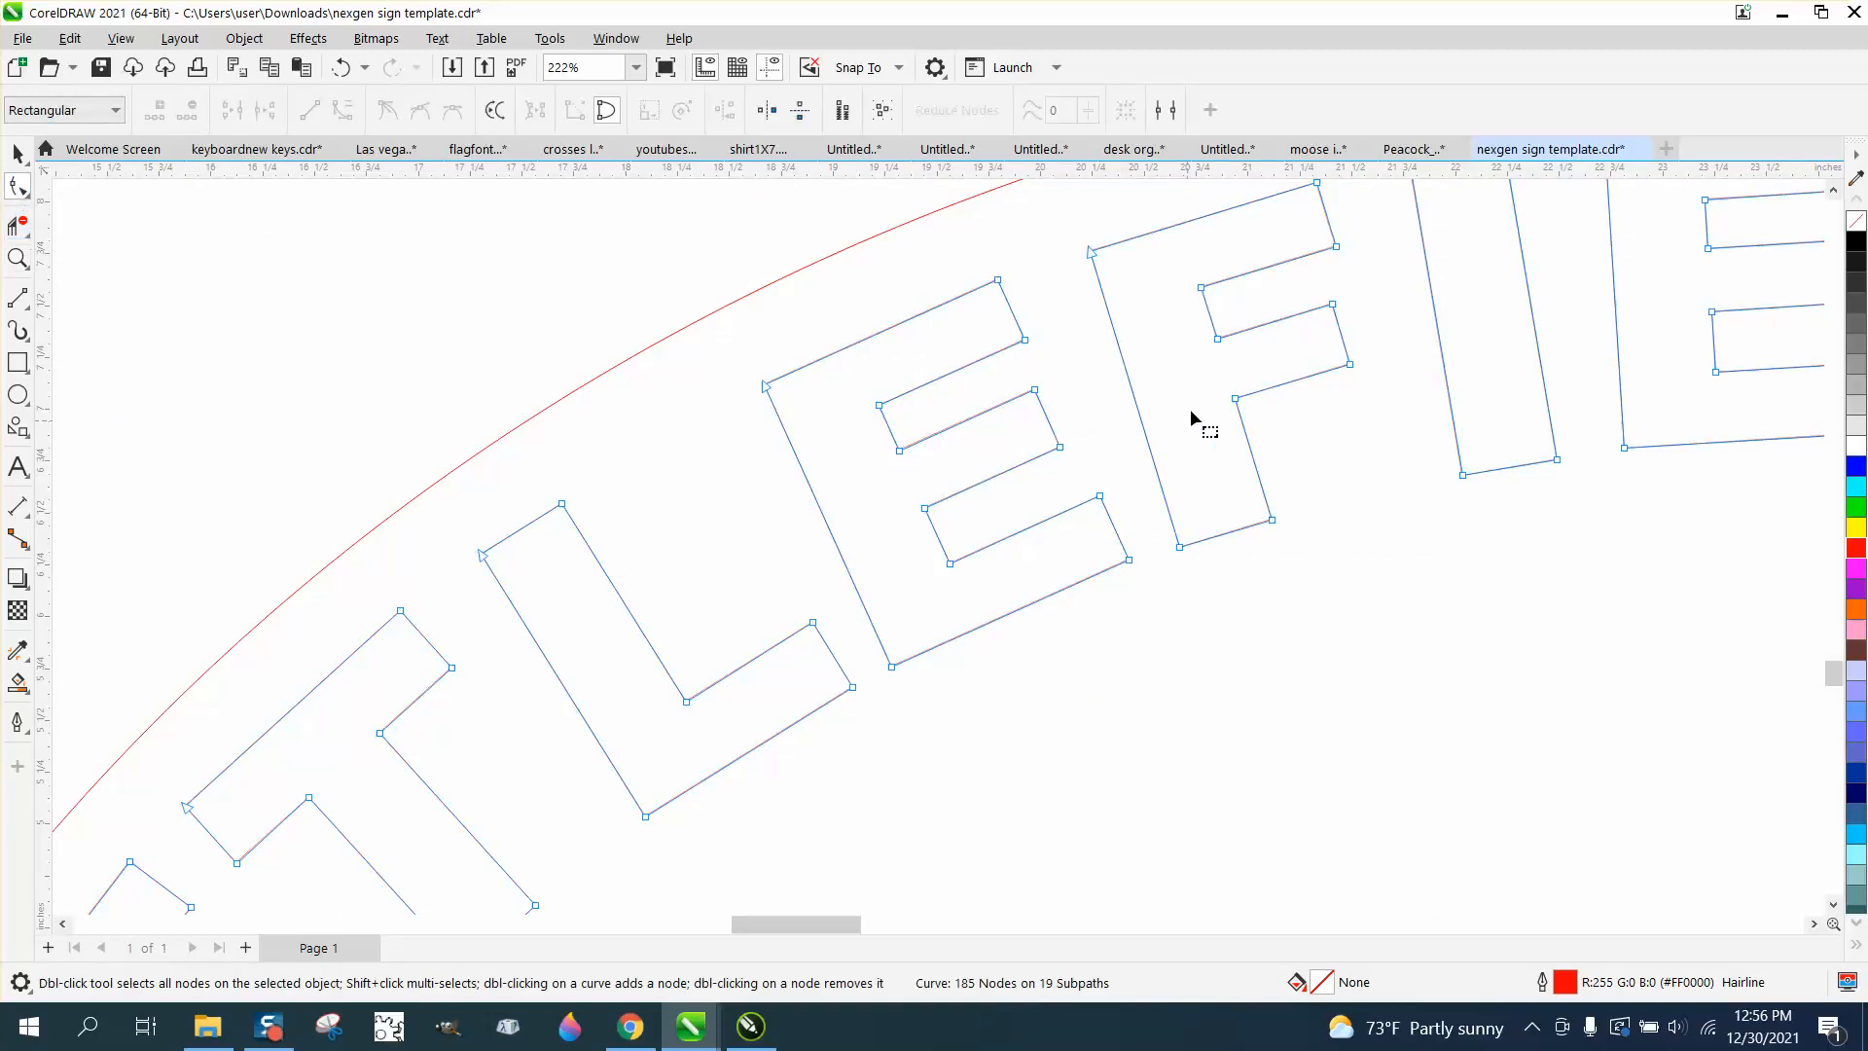
pyautogui.scroll(-1, 686, 467)
pyautogui.scroll(-2, 678, 455)
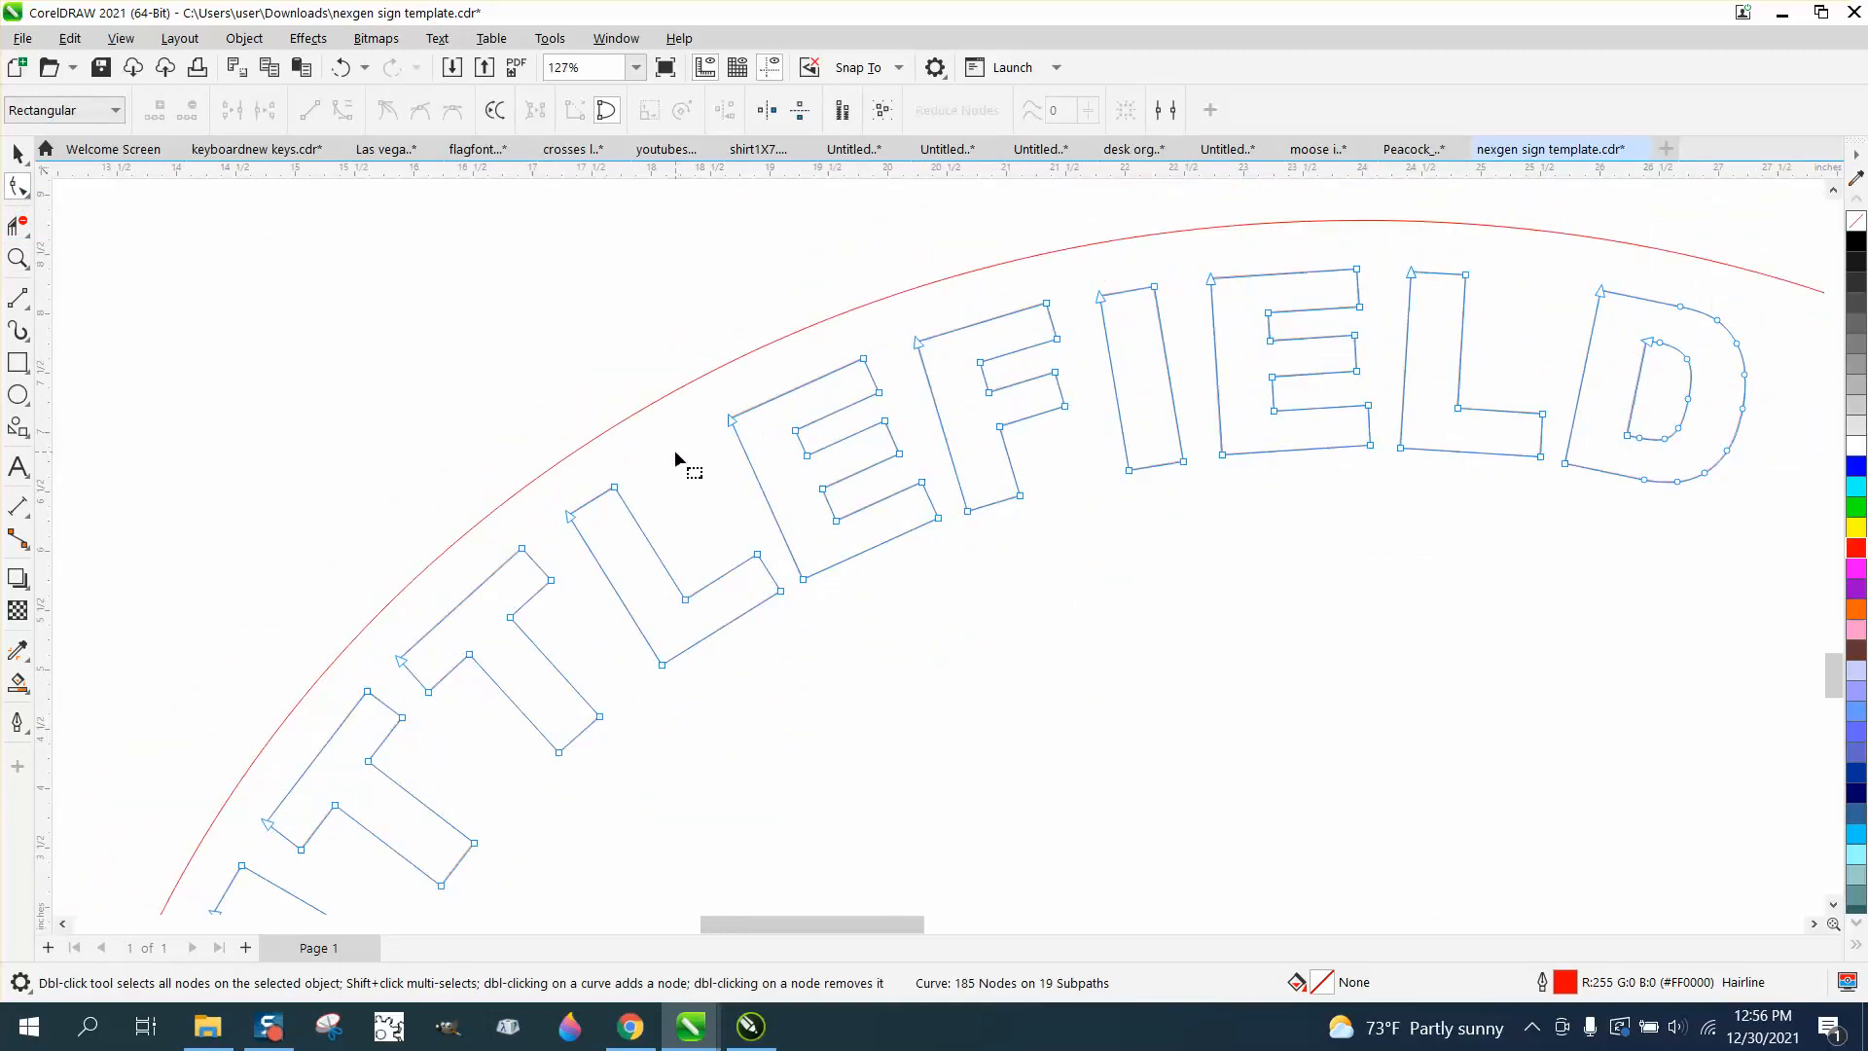
pyautogui.scroll(-1, 673, 451)
pyautogui.scroll(-2, 673, 448)
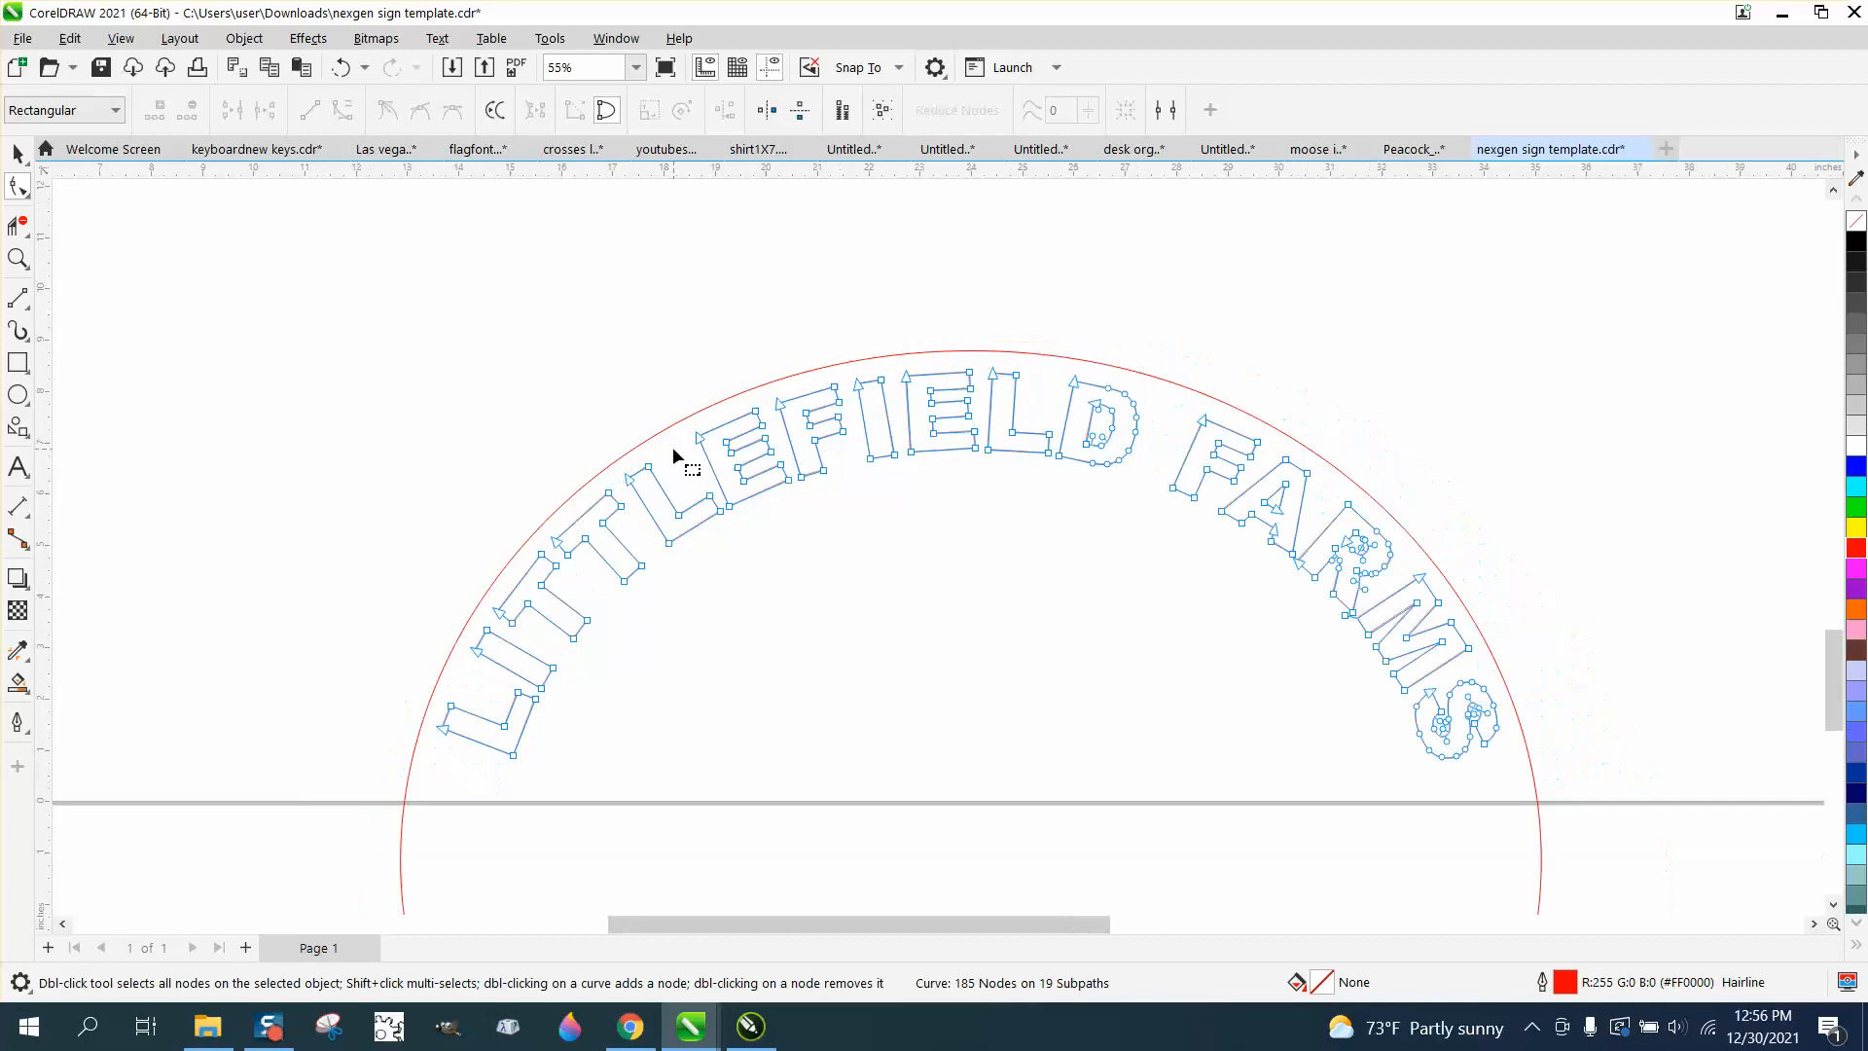
# Delete the upper-right node on the inner curve of the letter D in "LITTLEFIELD".
pyautogui.click(16, 259)
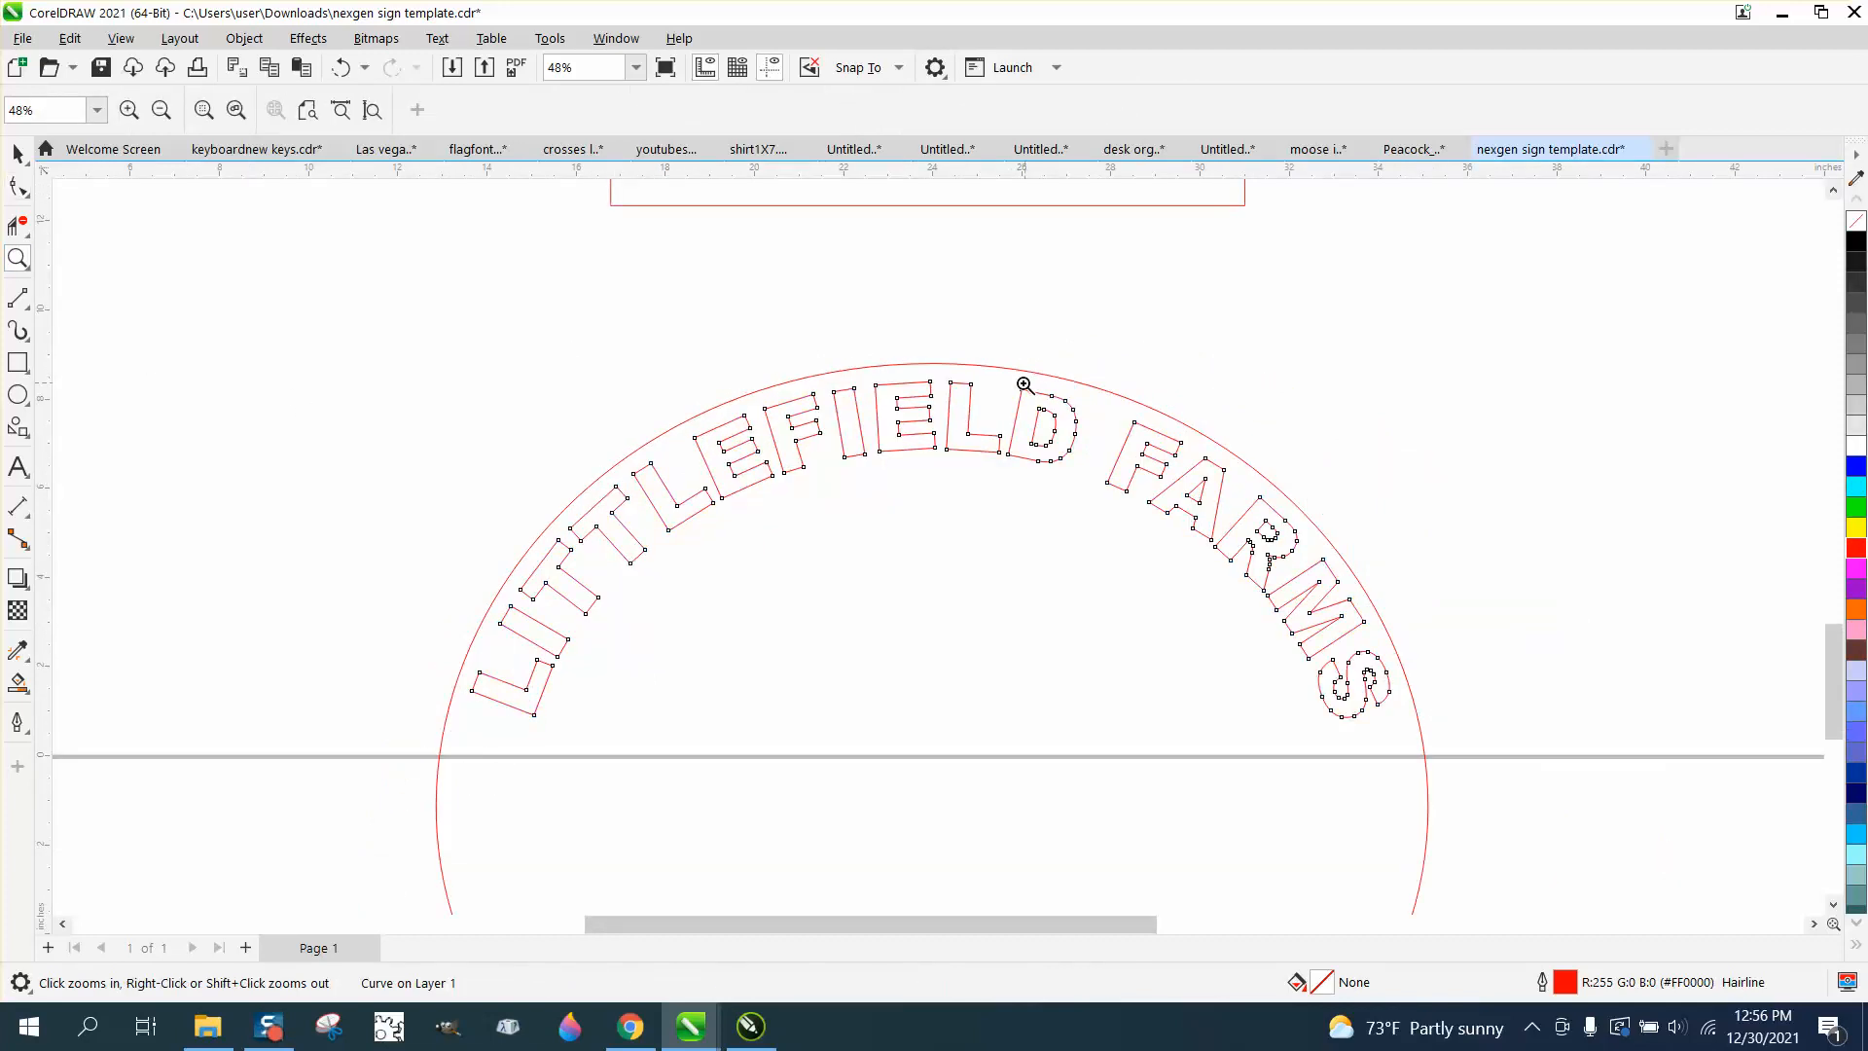
pyautogui.moveTo(1023, 389); pyautogui.dragTo(1133, 496)
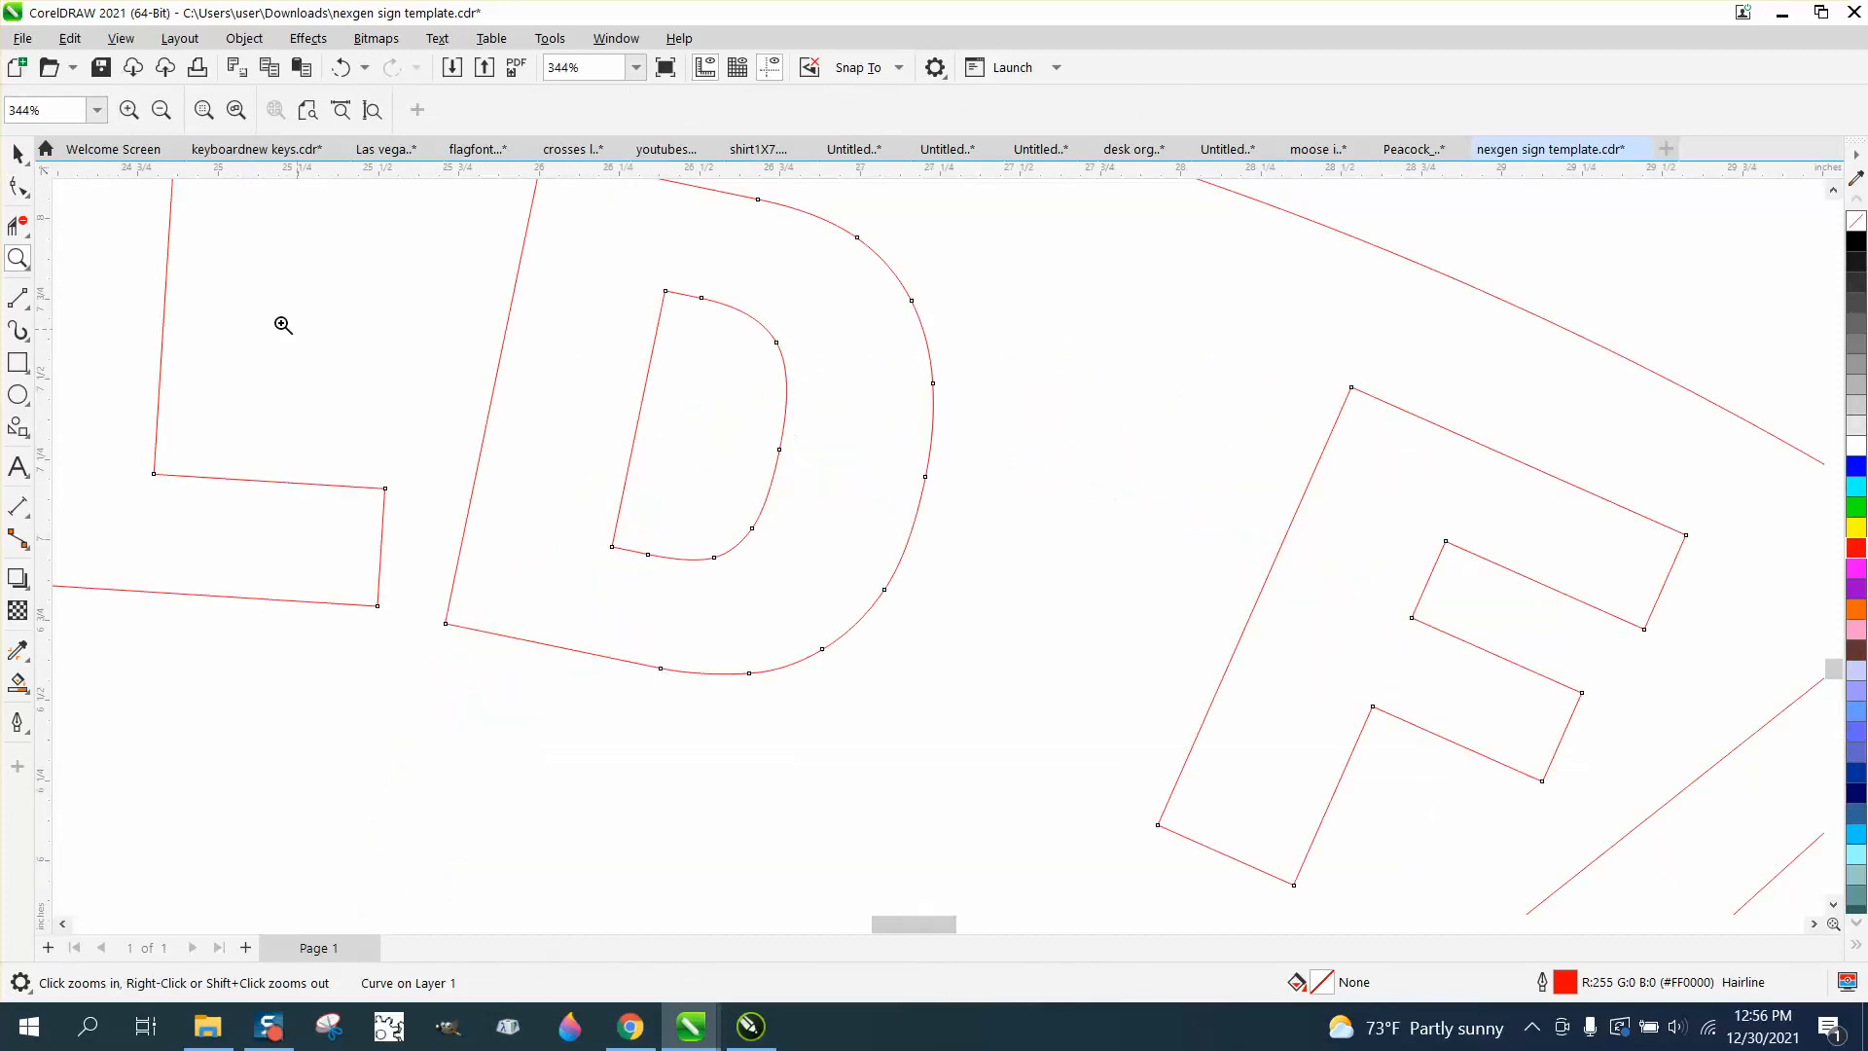
pyautogui.click(17, 185)
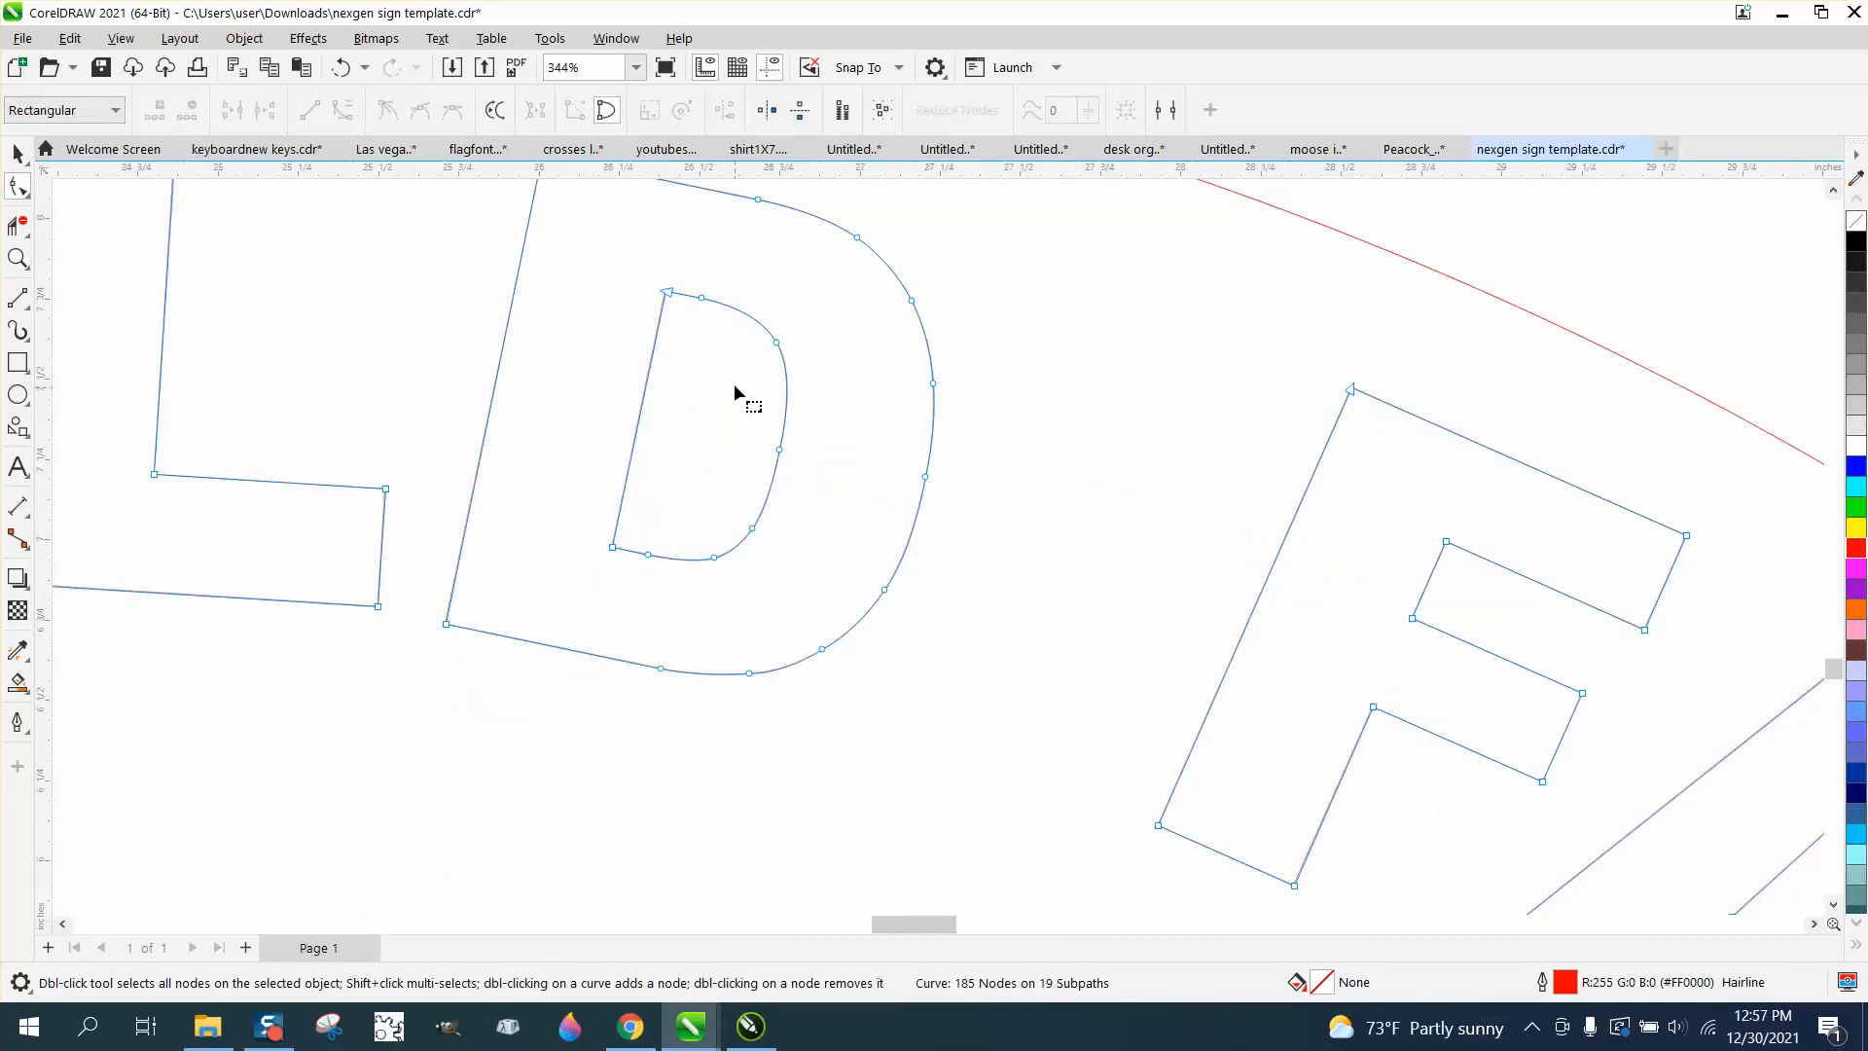
pyautogui.moveTo(763, 354); pyautogui.dragTo(790, 348)
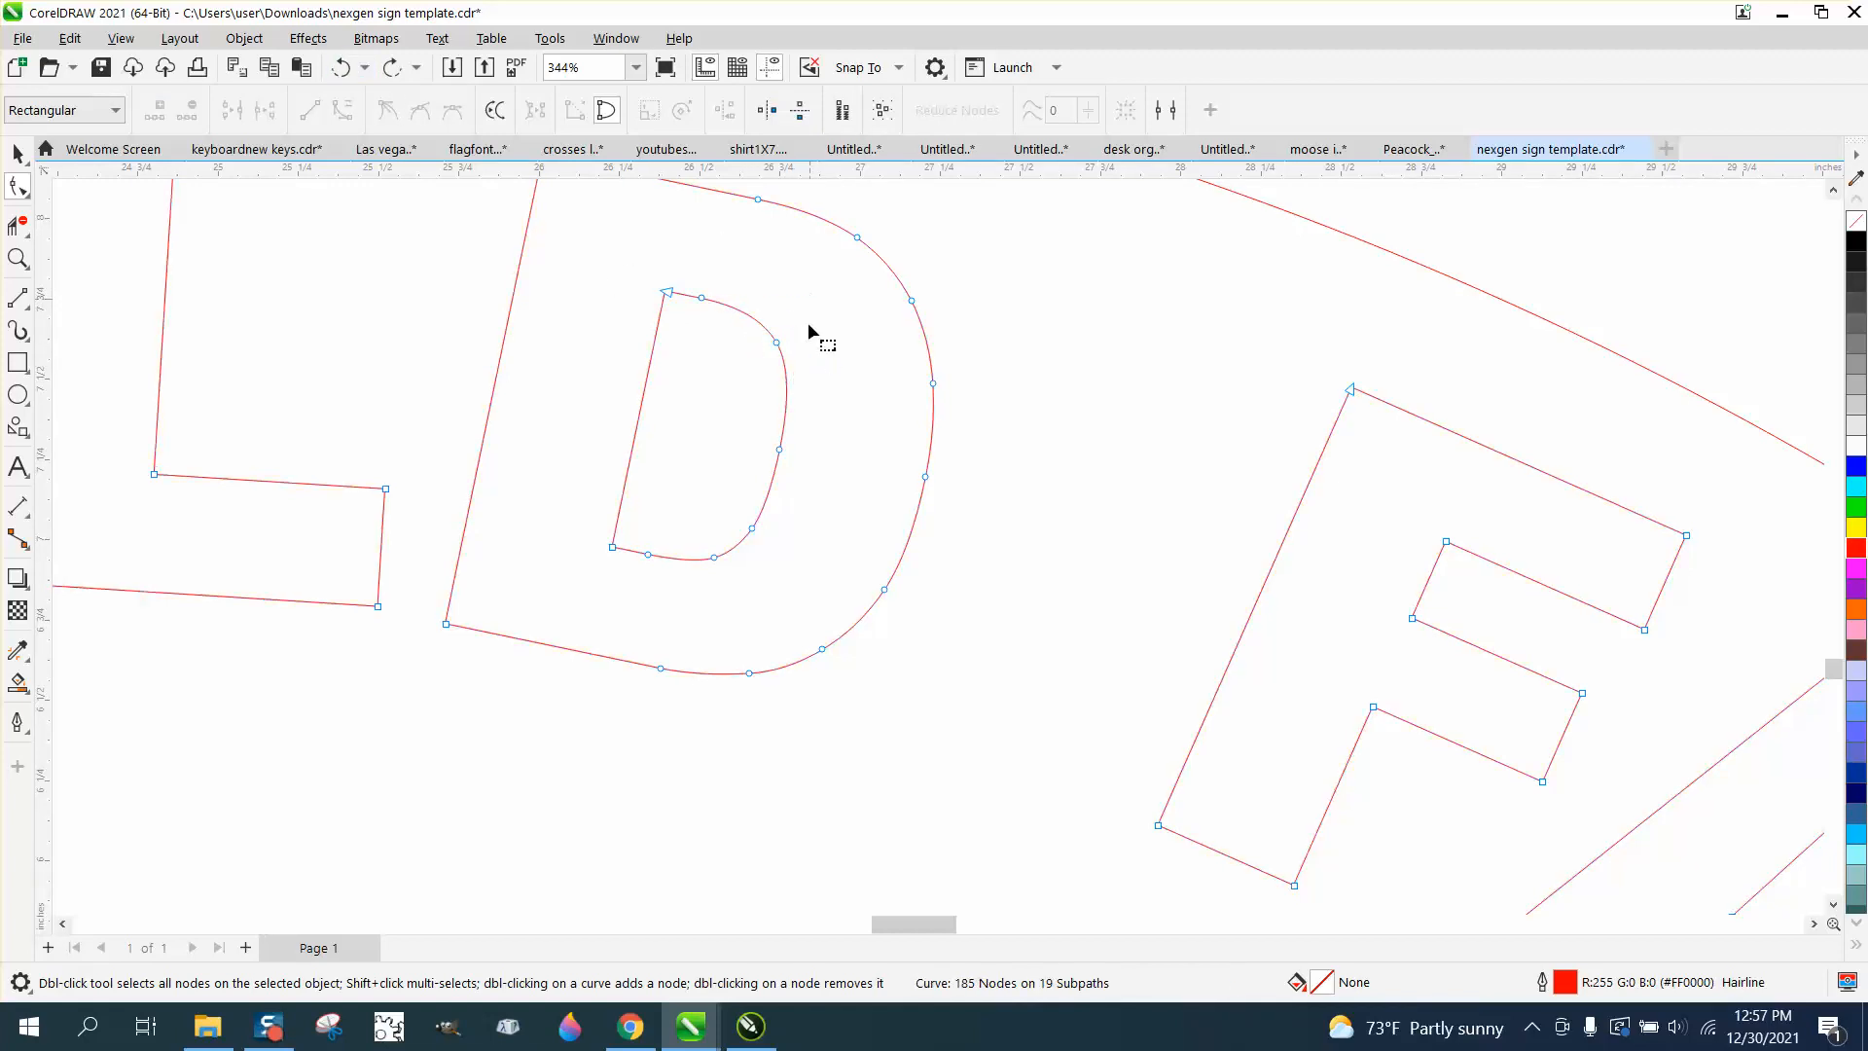
pyautogui.moveTo(813, 299); pyautogui.dragTo(750, 370)
pyautogui.press('Delete')
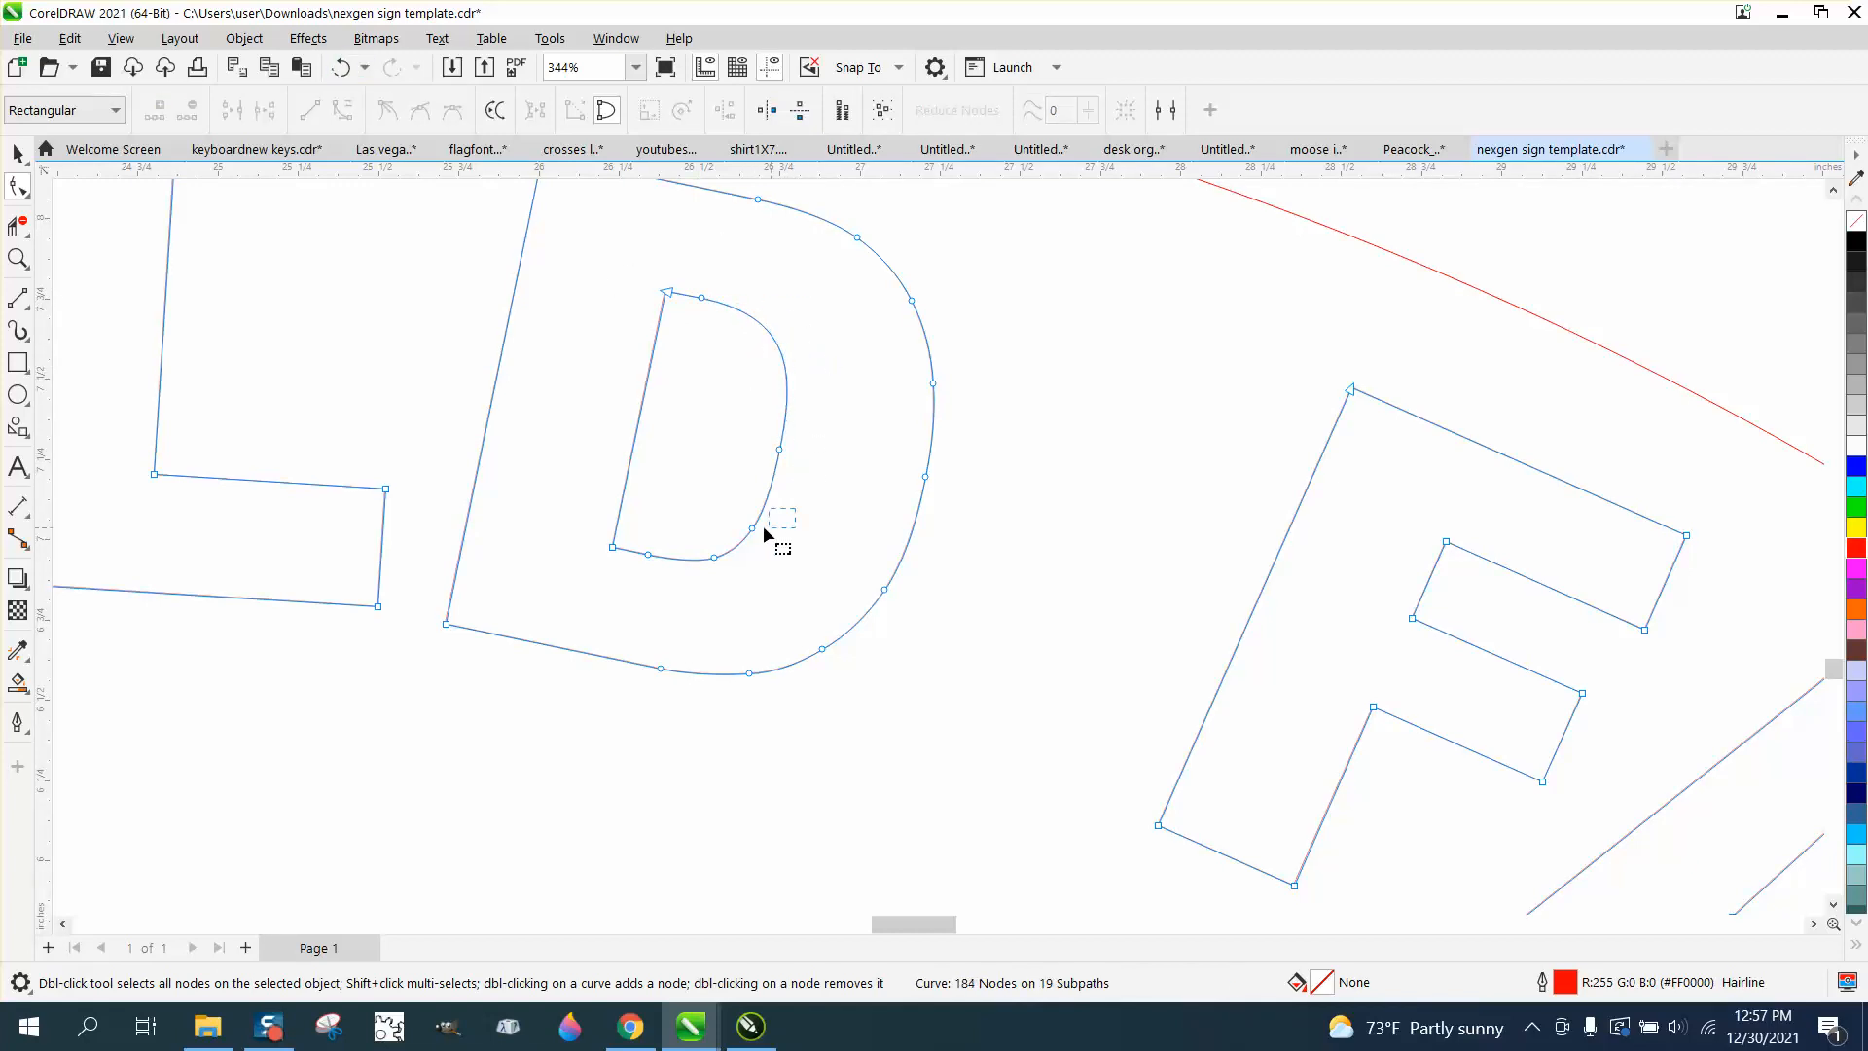
# Delete the two lower-right nodes on the inner curve of the letter D in "LITTLEFIELD".
pyautogui.moveTo(764, 527); pyautogui.dragTo(704, 546)
pyautogui.press('Delete')
pyautogui.click(716, 564)
pyautogui.press('Delete')
# Delete the surplus nodes along the outer curve of the D, leaving one at its upper right and one at its lower right.
pyautogui.moveTo(866, 201); pyautogui.dragTo(844, 261)
pyautogui.press('Delete')
pyautogui.press('Delete')
pyautogui.scroll(-2, 790, 319)
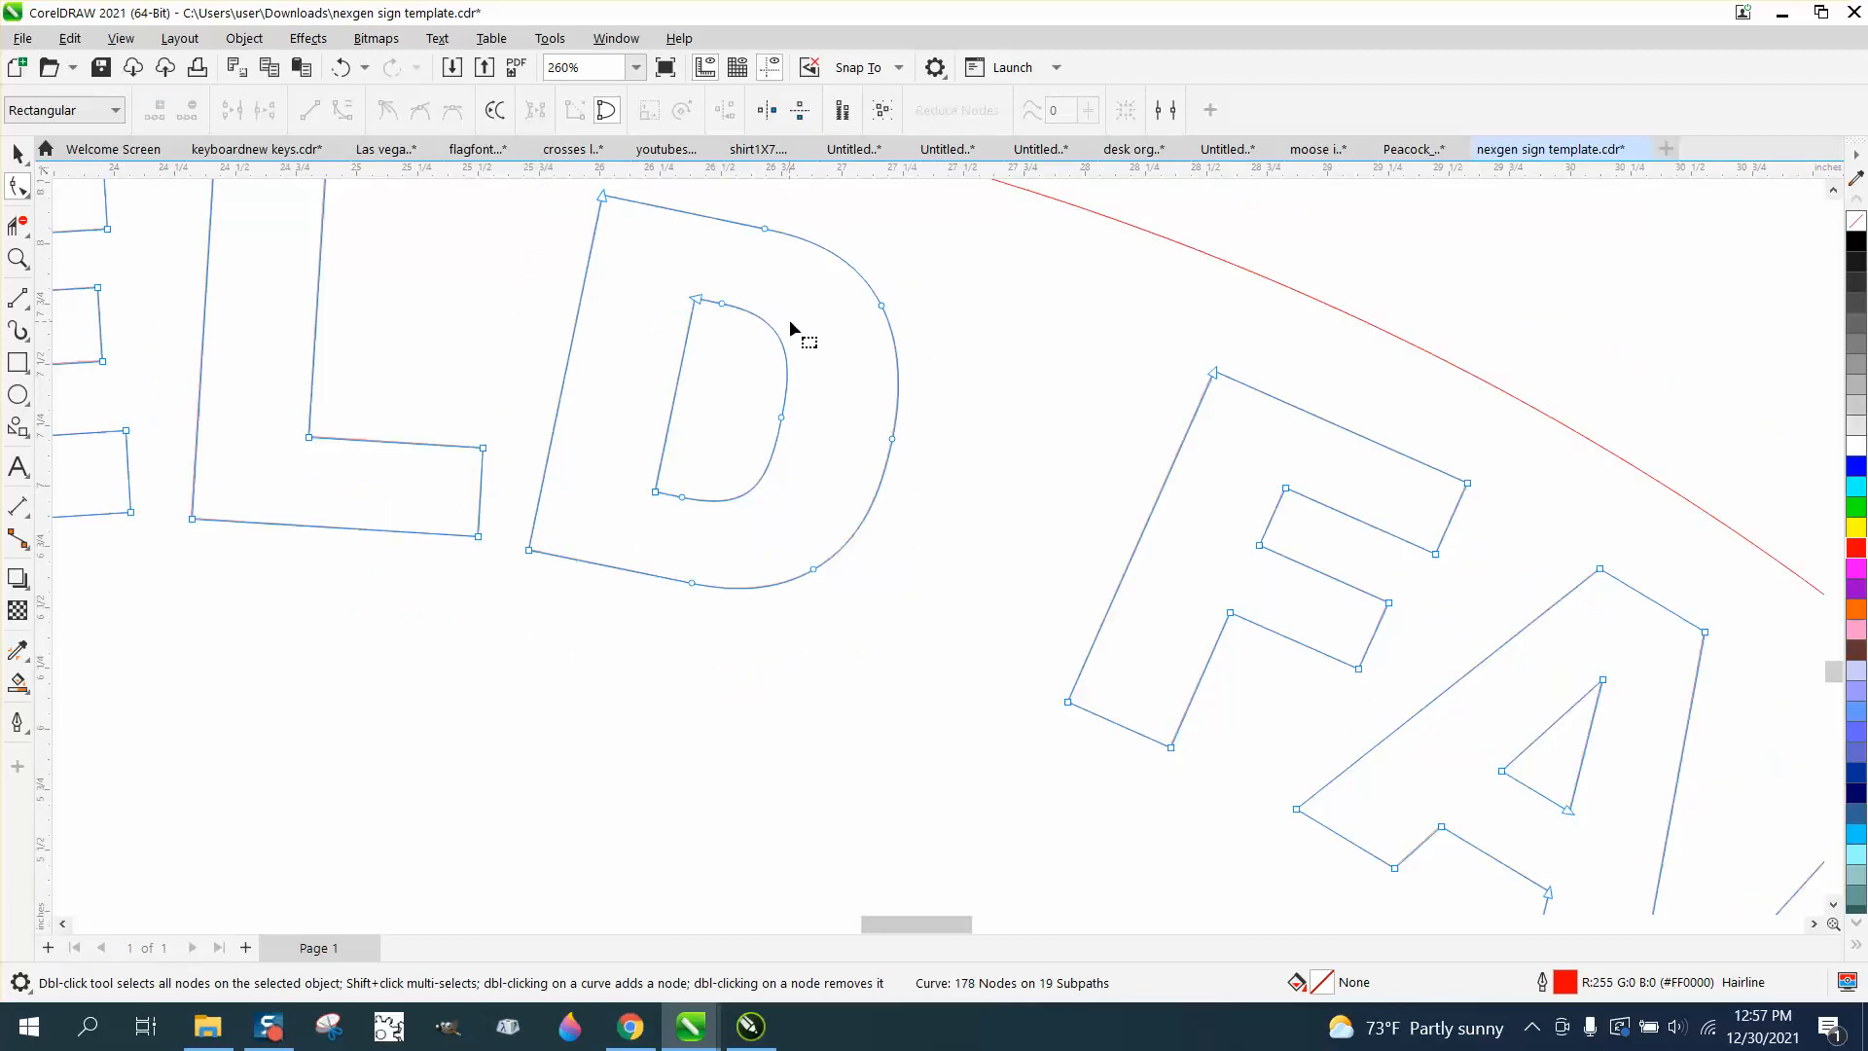
pyautogui.moveTo(746, 209); pyautogui.dragTo(791, 248)
pyautogui.press('Delete')
pyautogui.moveTo(862, 457); pyautogui.dragTo(863, 460)
pyautogui.press('Delete')
pyautogui.moveTo(708, 587); pyautogui.dragTo(709, 589)
pyautogui.press('Delete')
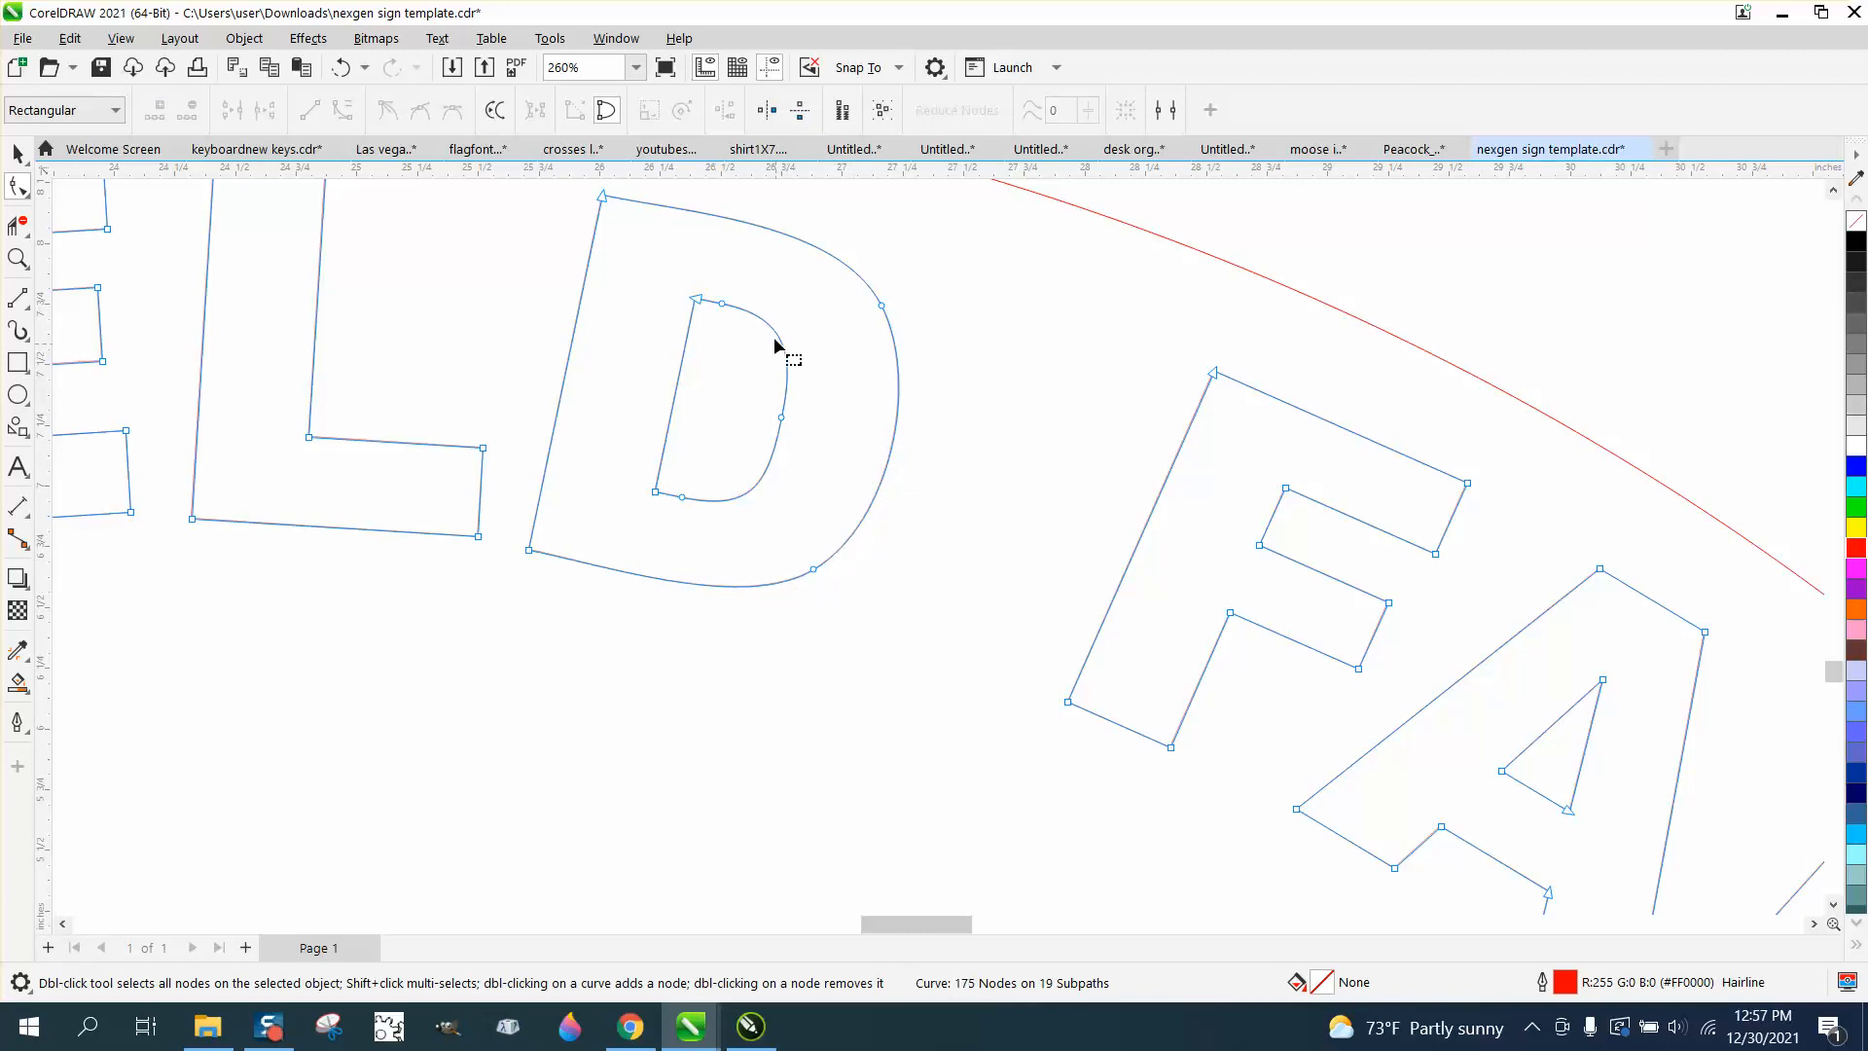
# Try deleting the right-hand node on the D's inner curve, and undo the deletion.
pyautogui.moveTo(764, 440); pyautogui.dragTo(746, 434)
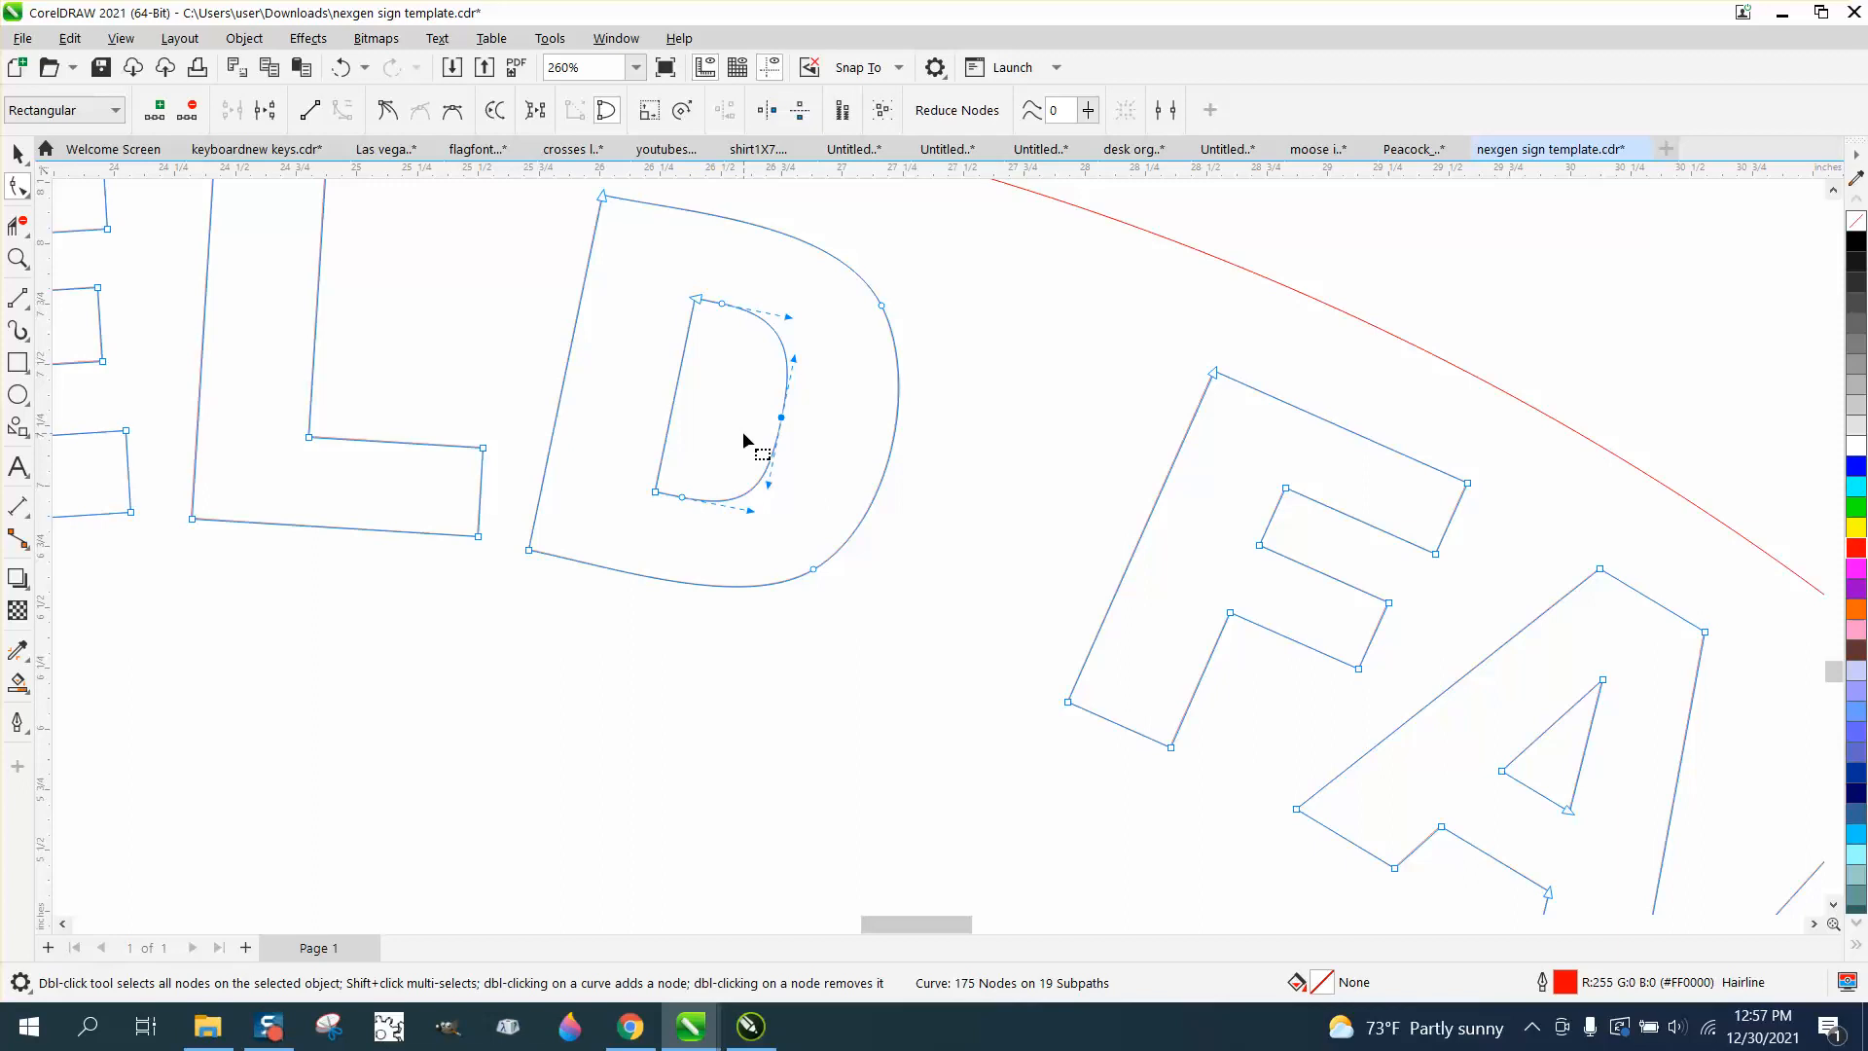
pyautogui.press('Delete')
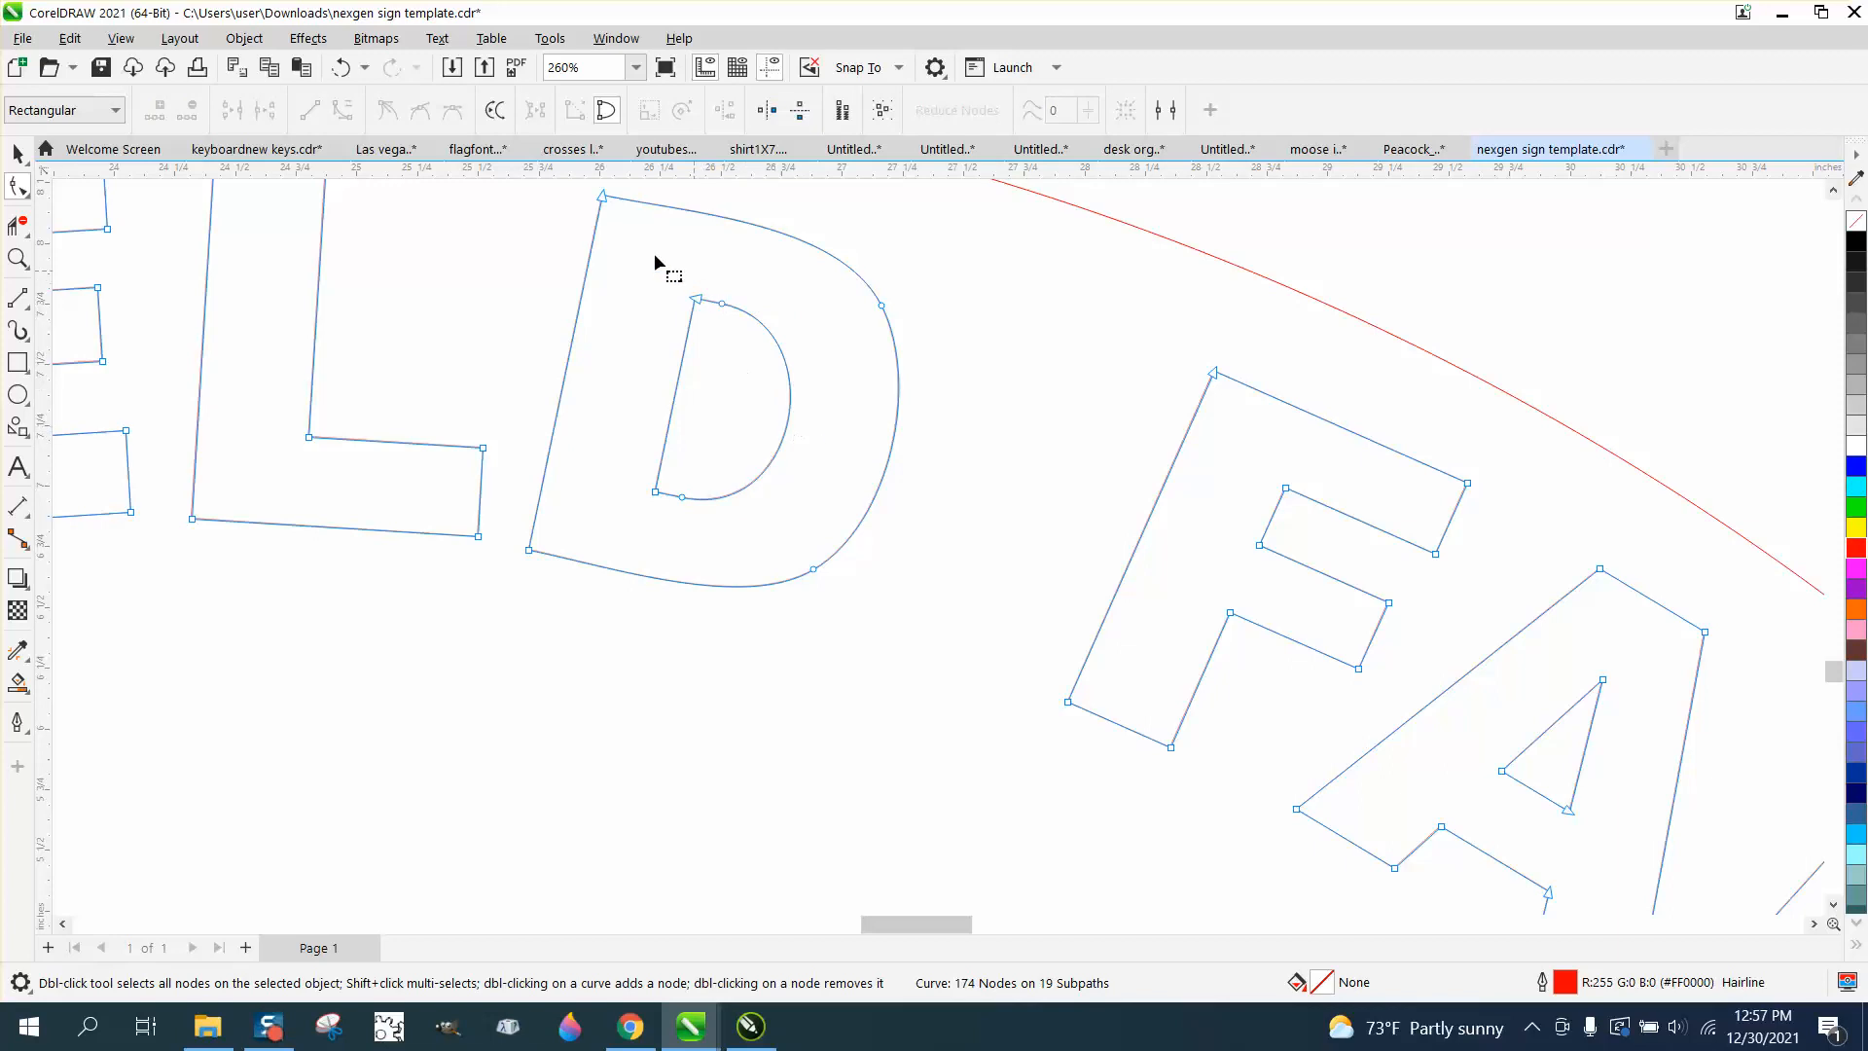
pyautogui.click(340, 67)
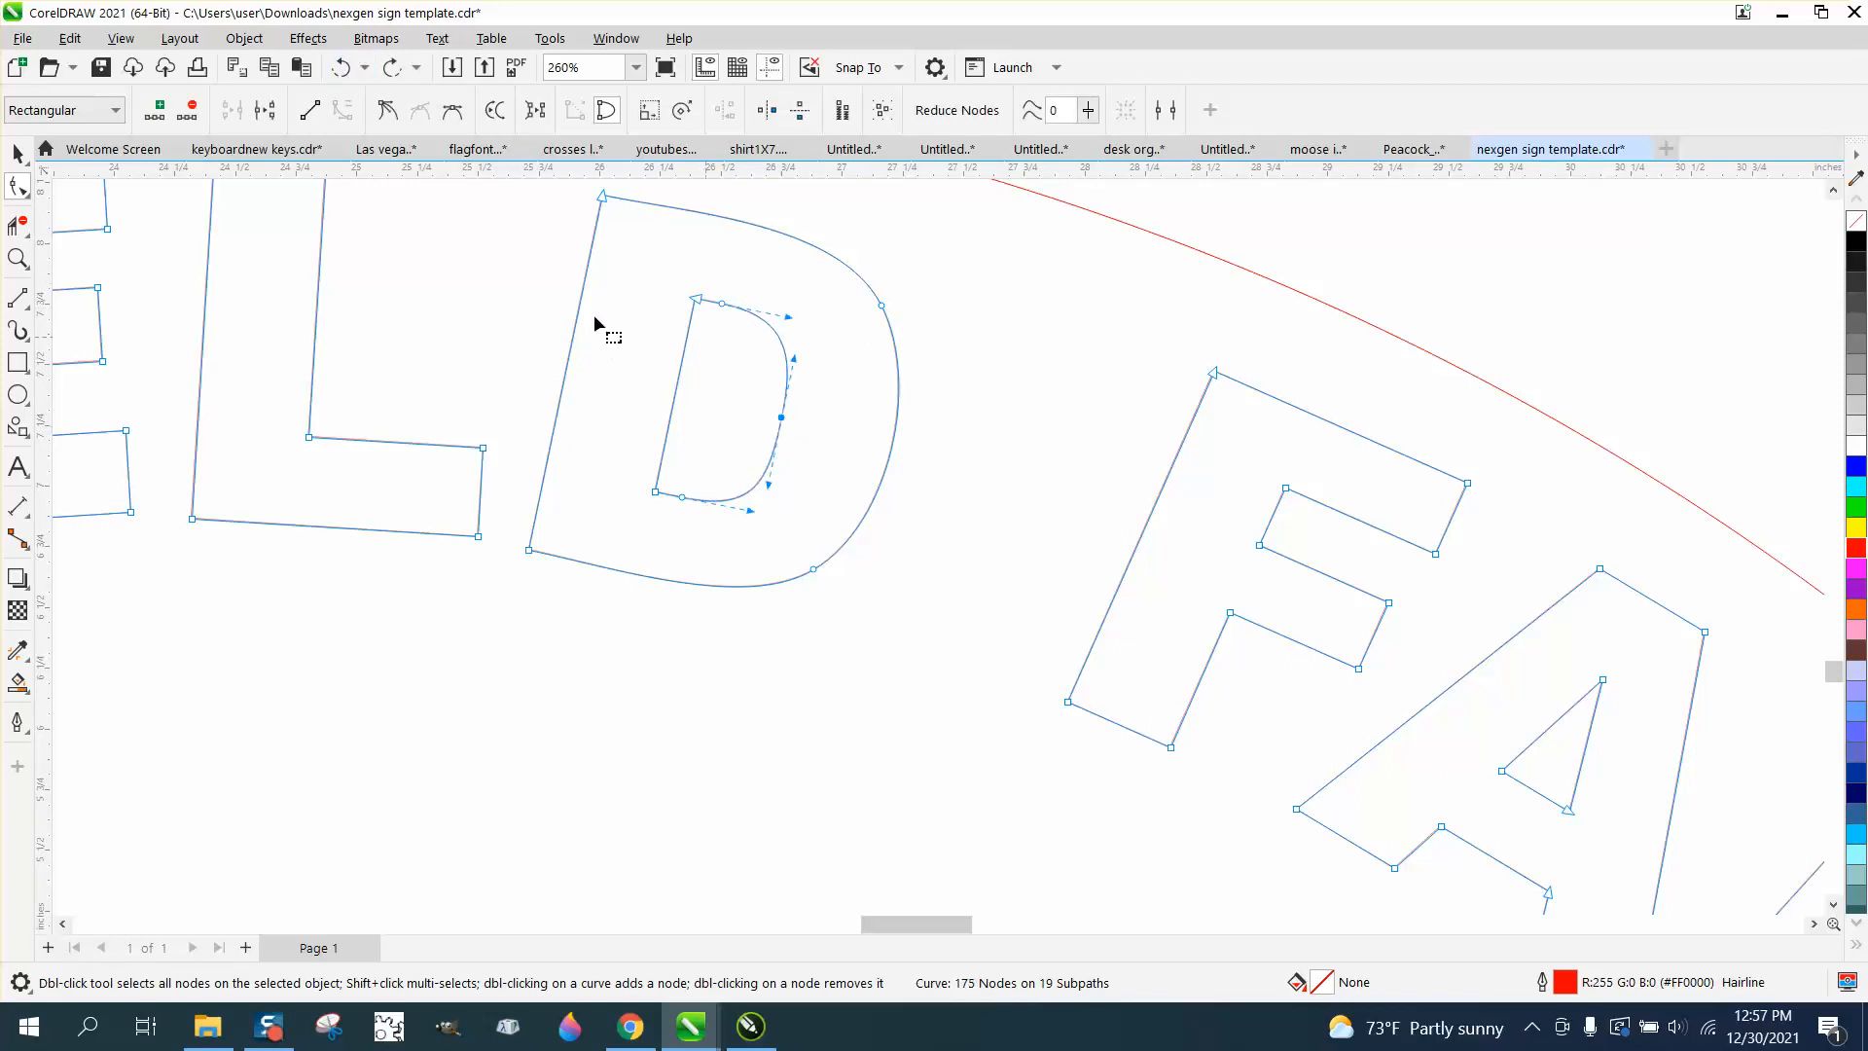
# Draw a rectangle about 0.57 by 0.25 in between the letters L and D.
pyautogui.click(18, 362)
pyautogui.moveTo(403, 290); pyautogui.dragTo(543, 351)
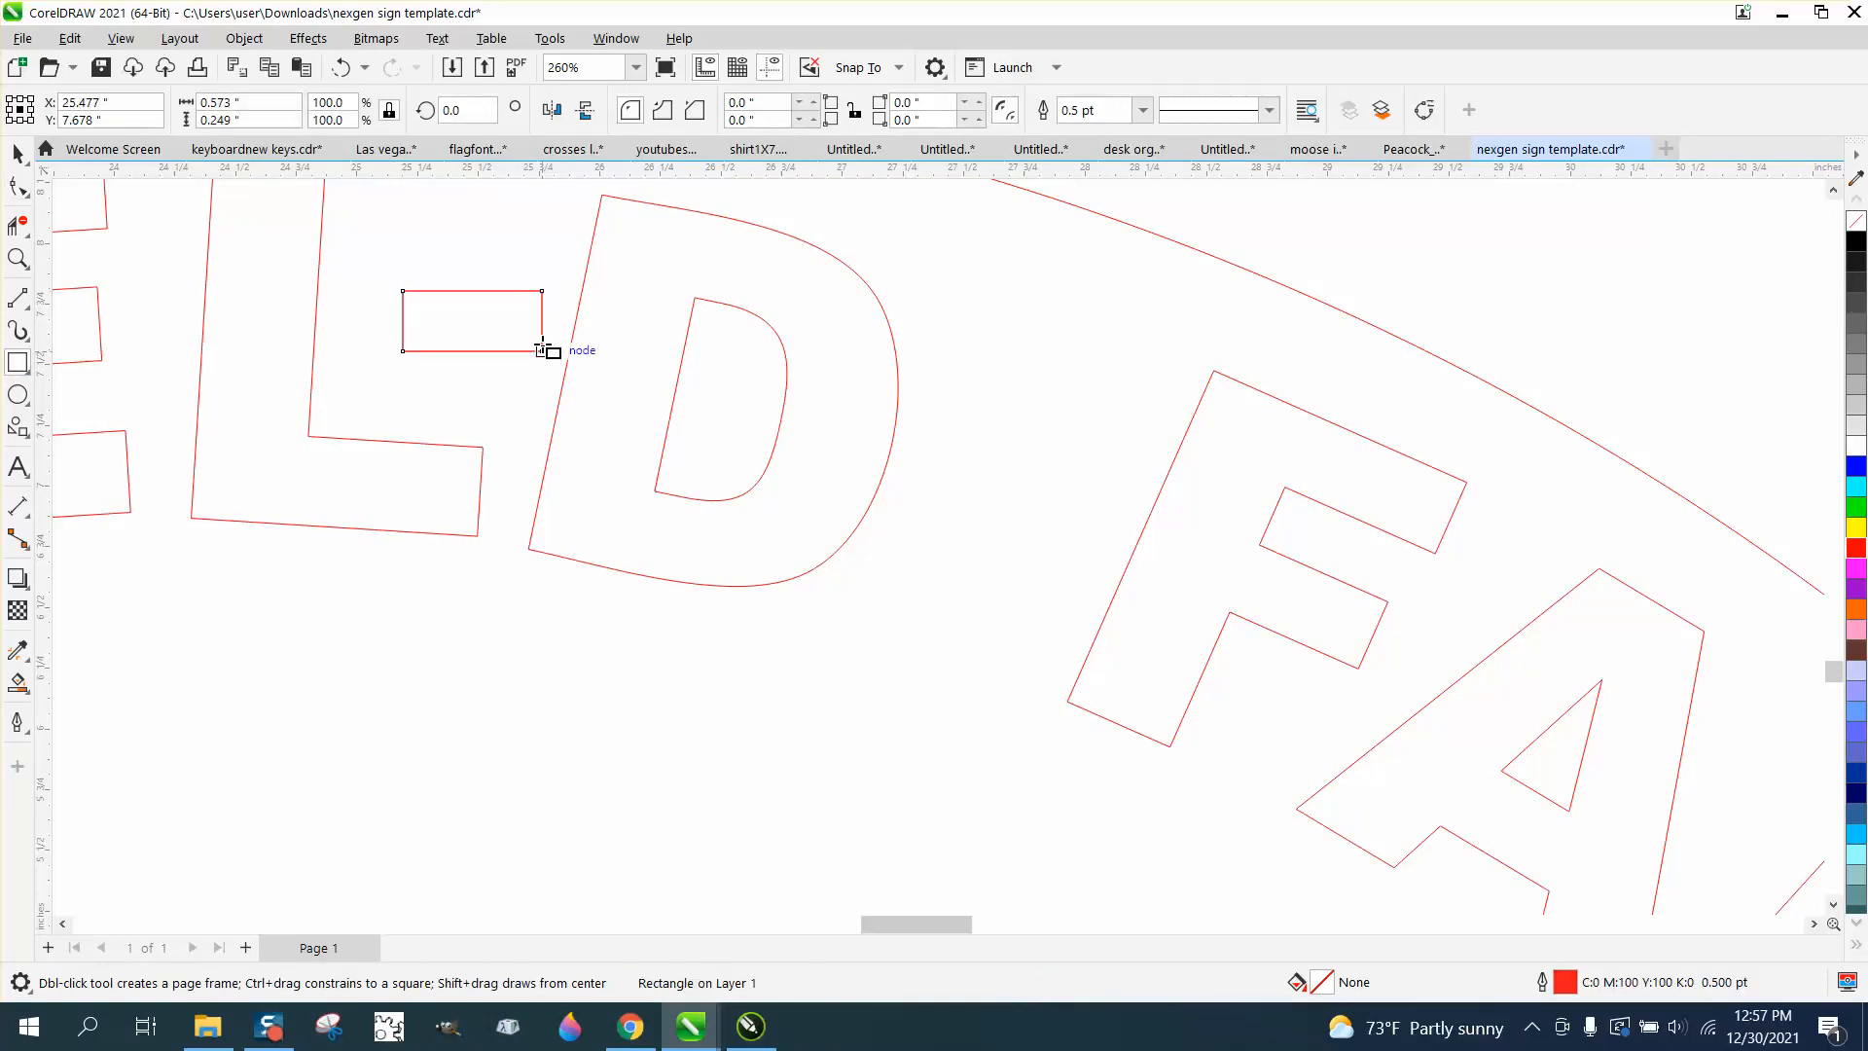
pyautogui.click(18, 153)
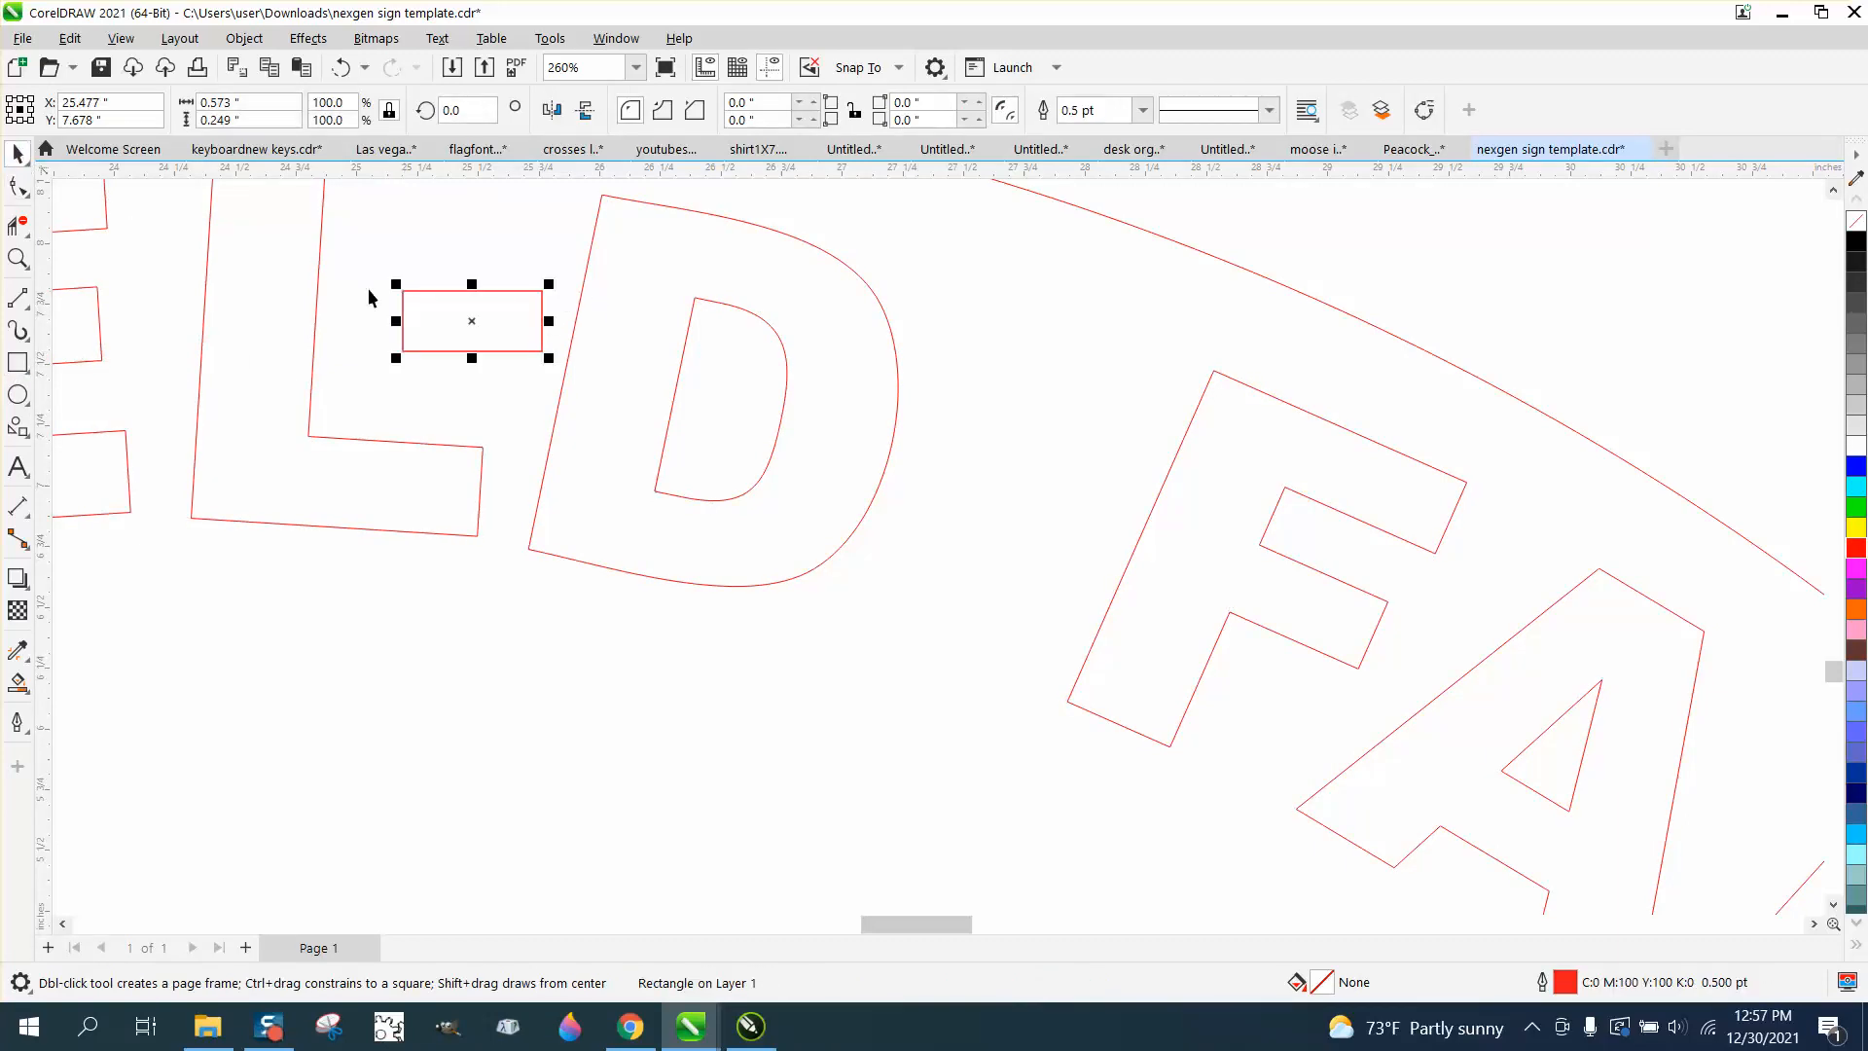
# Move the small rectangle across the D's left stem and rotate it to about 350.3° to match the letter's slant.
pyautogui.click(517, 312)
pyautogui.moveTo(556, 281); pyautogui.dragTo(697, 307)
pyautogui.click(500, 290)
pyautogui.click(671, 349)
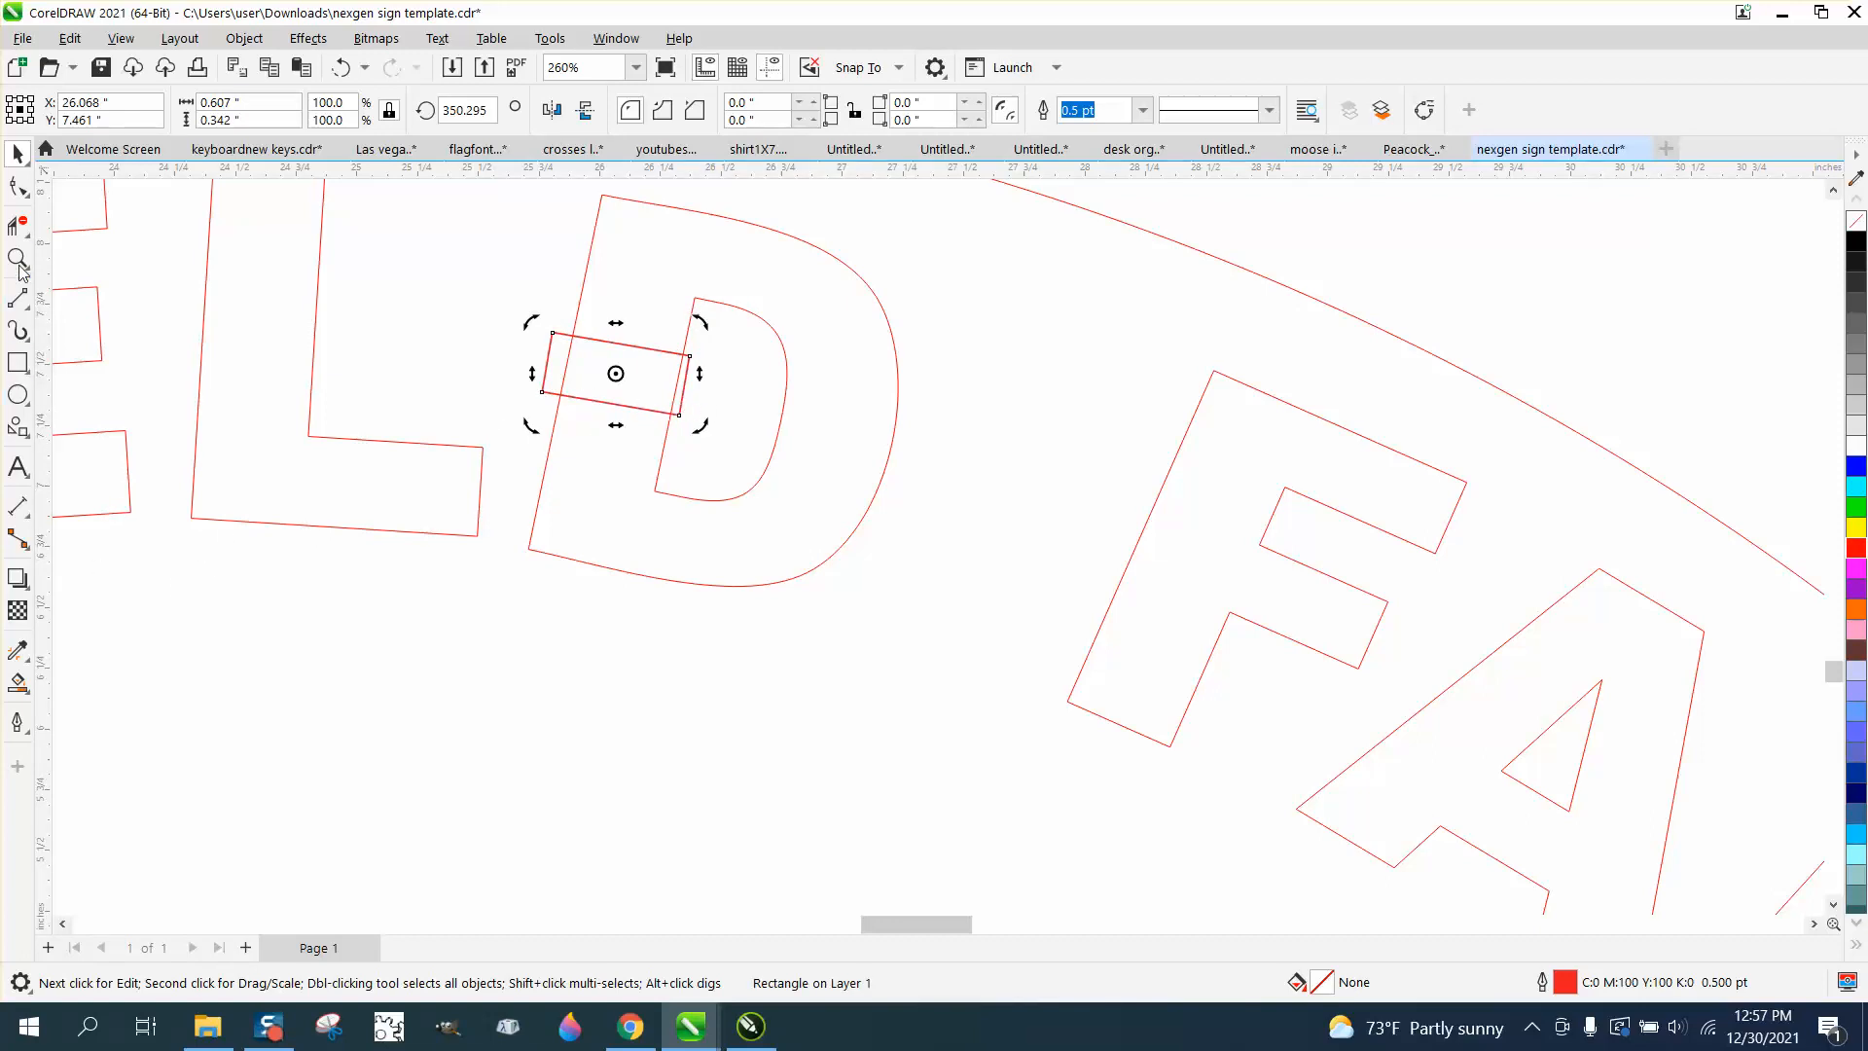
# Trim the rectangle's ends and the crossed stem segments with Virtual Segment Delete to open a bridge into the D's centre.
pyautogui.click(17, 225)
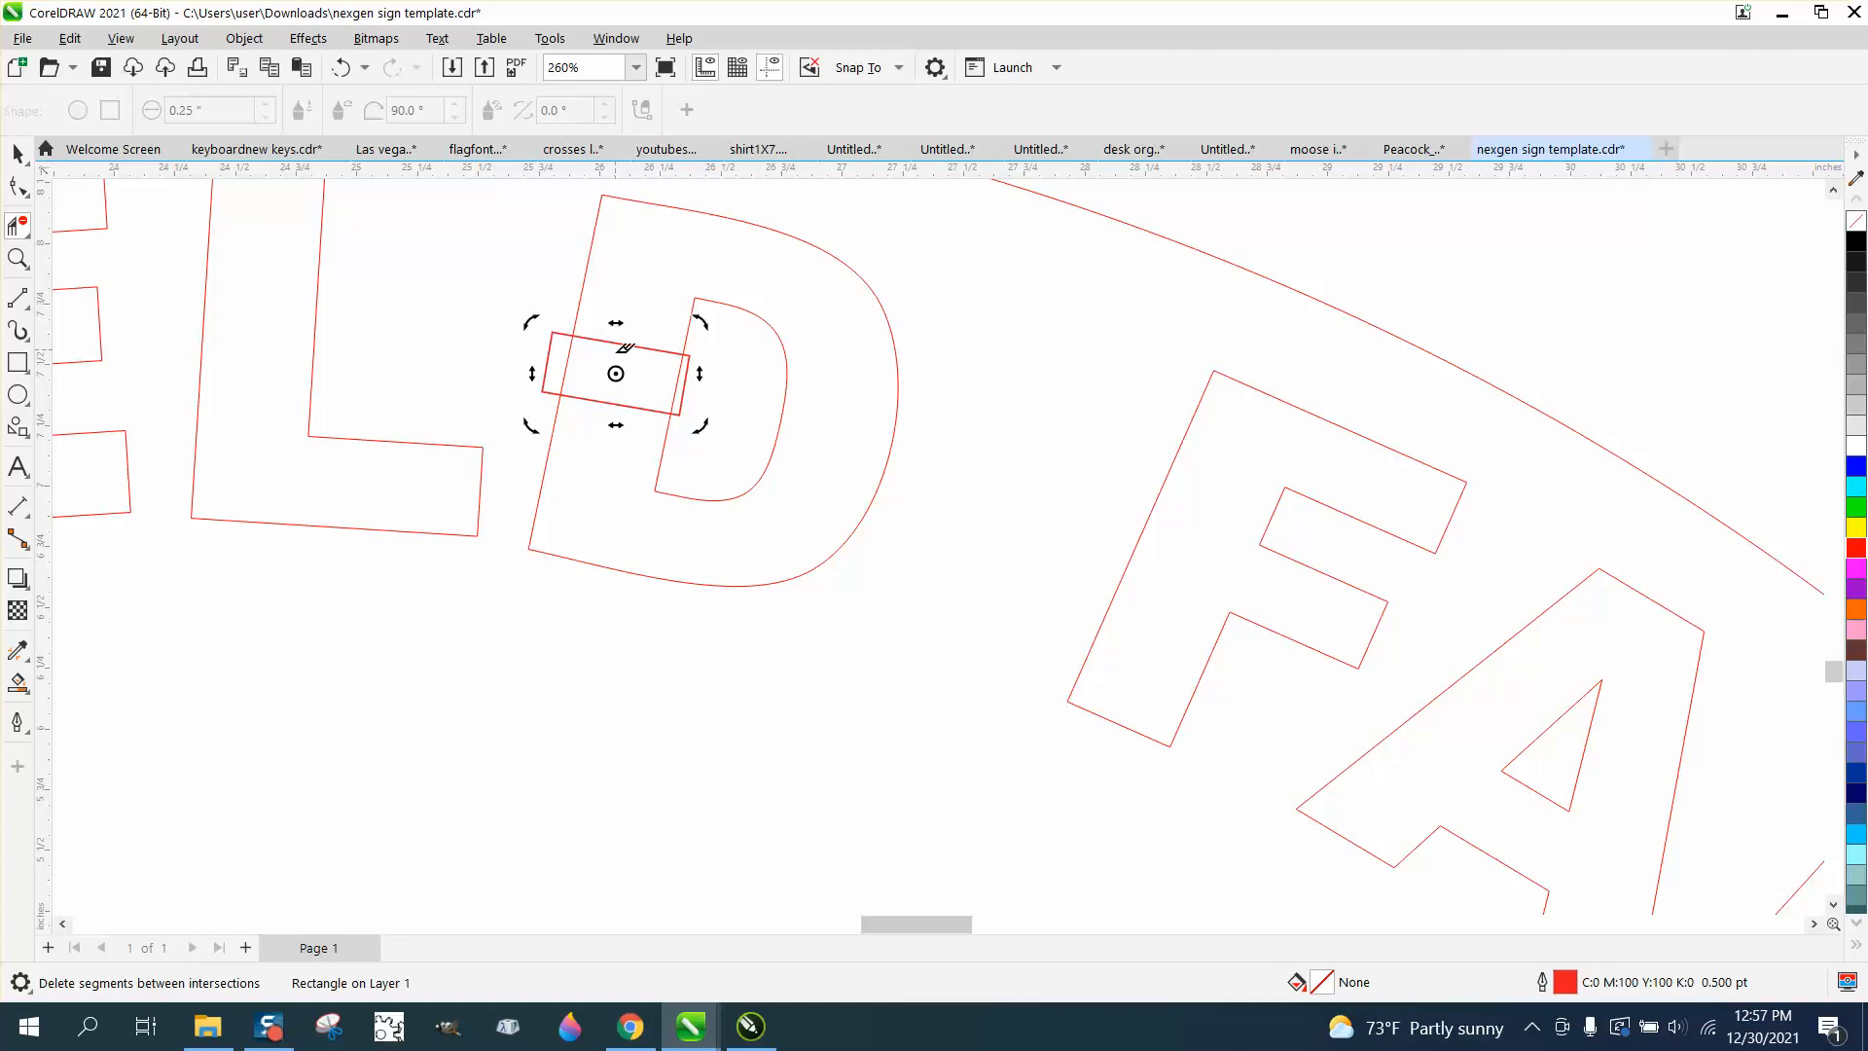
pyautogui.click(676, 373)
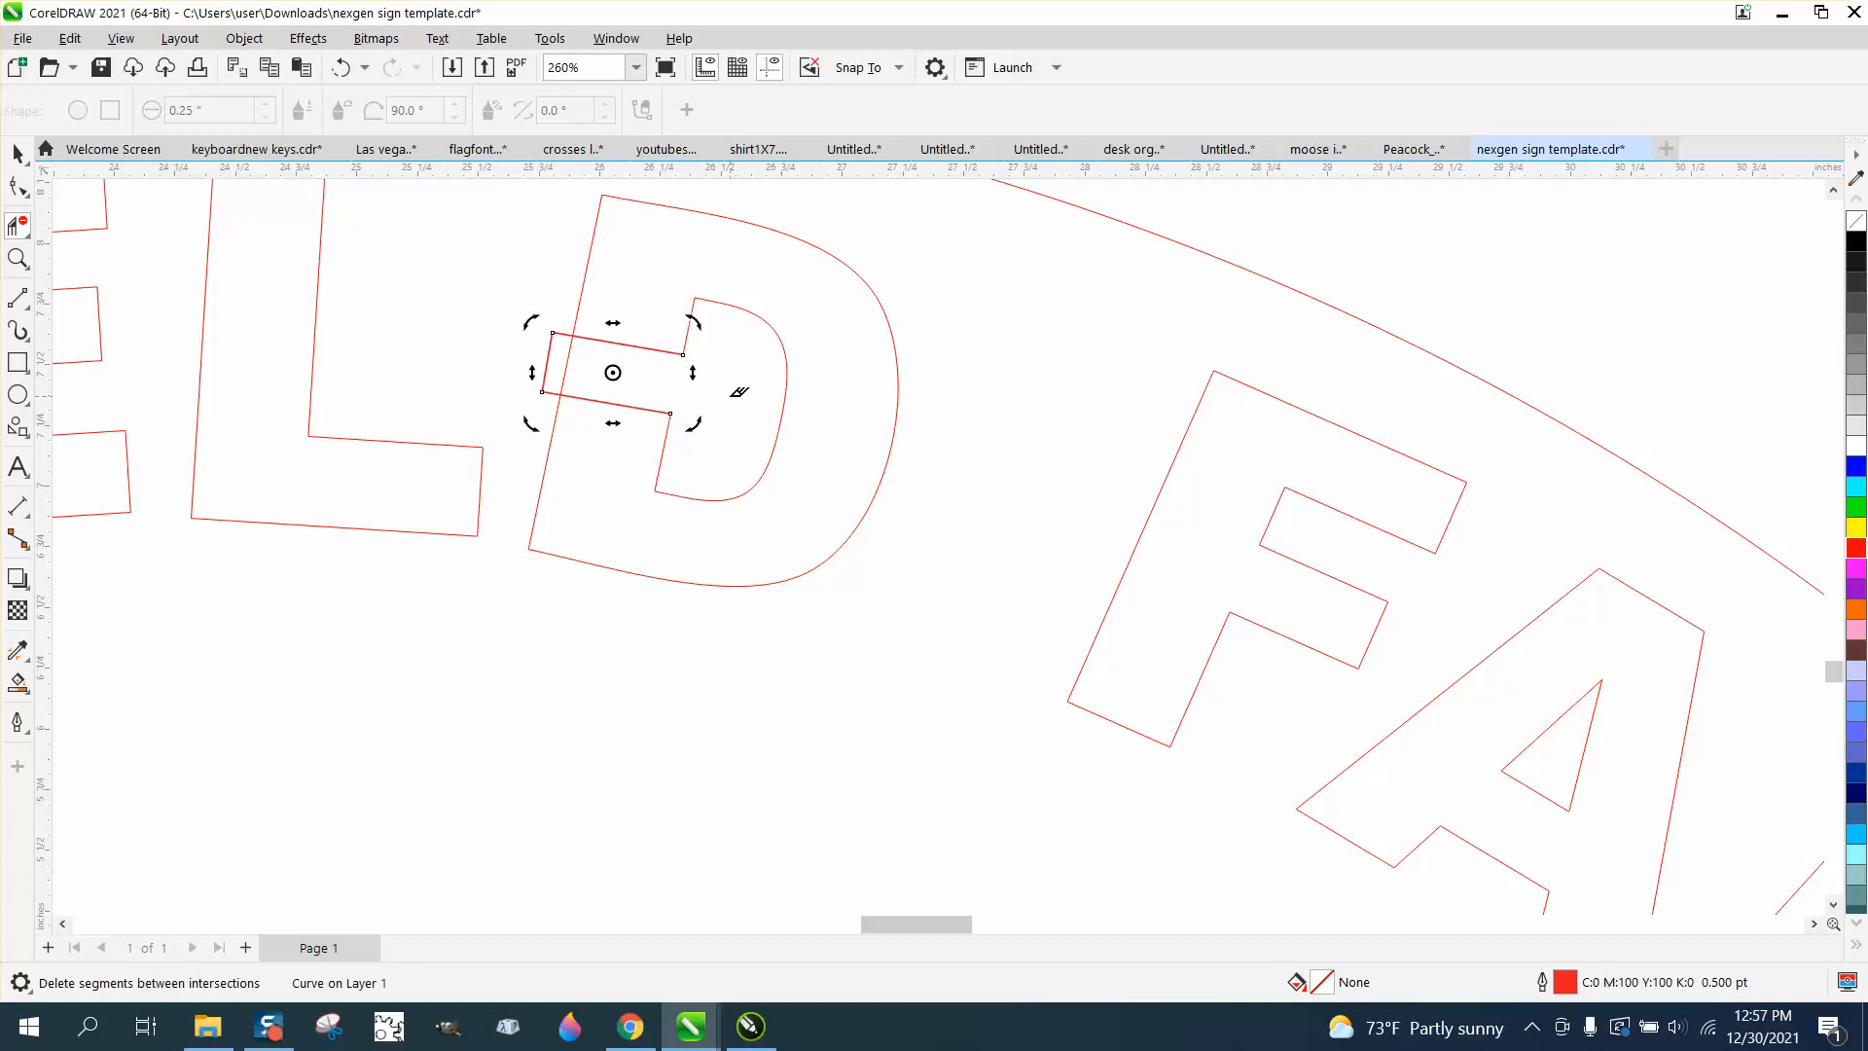
pyautogui.moveTo(526, 349); pyautogui.dragTo(586, 373)
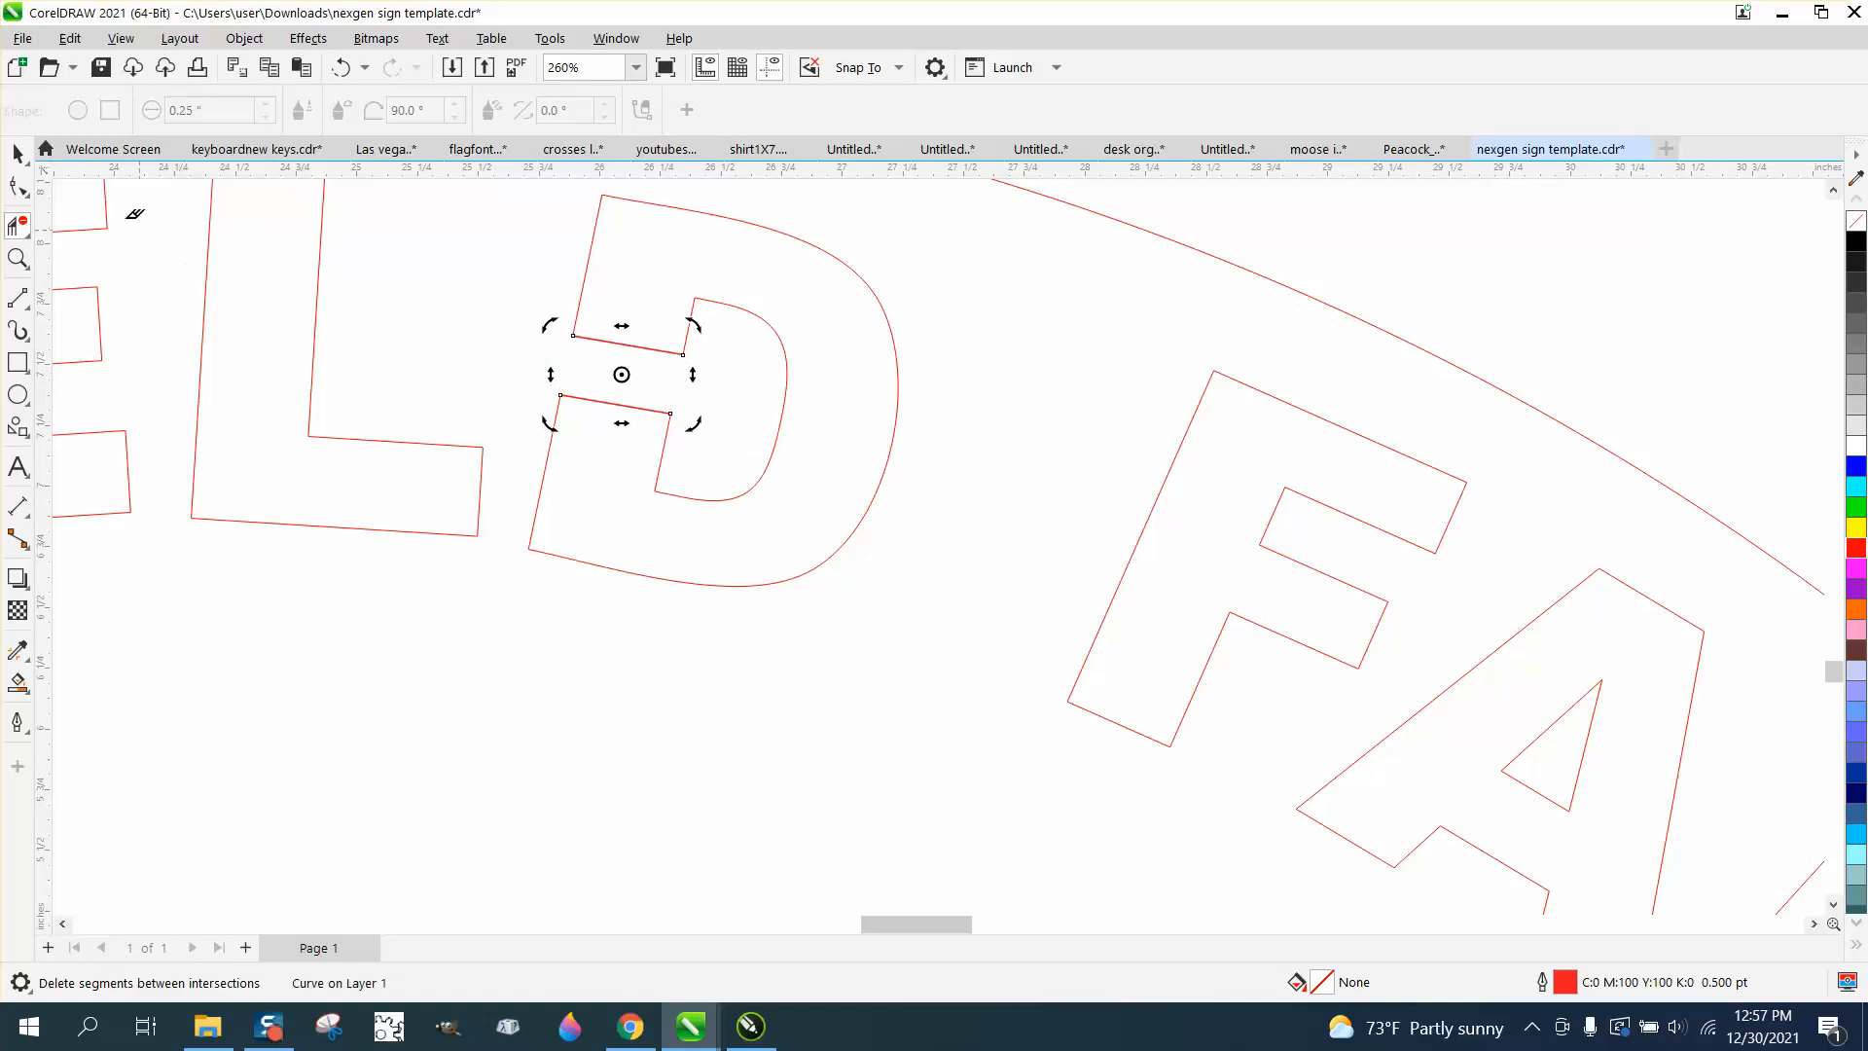
pyautogui.click(17, 153)
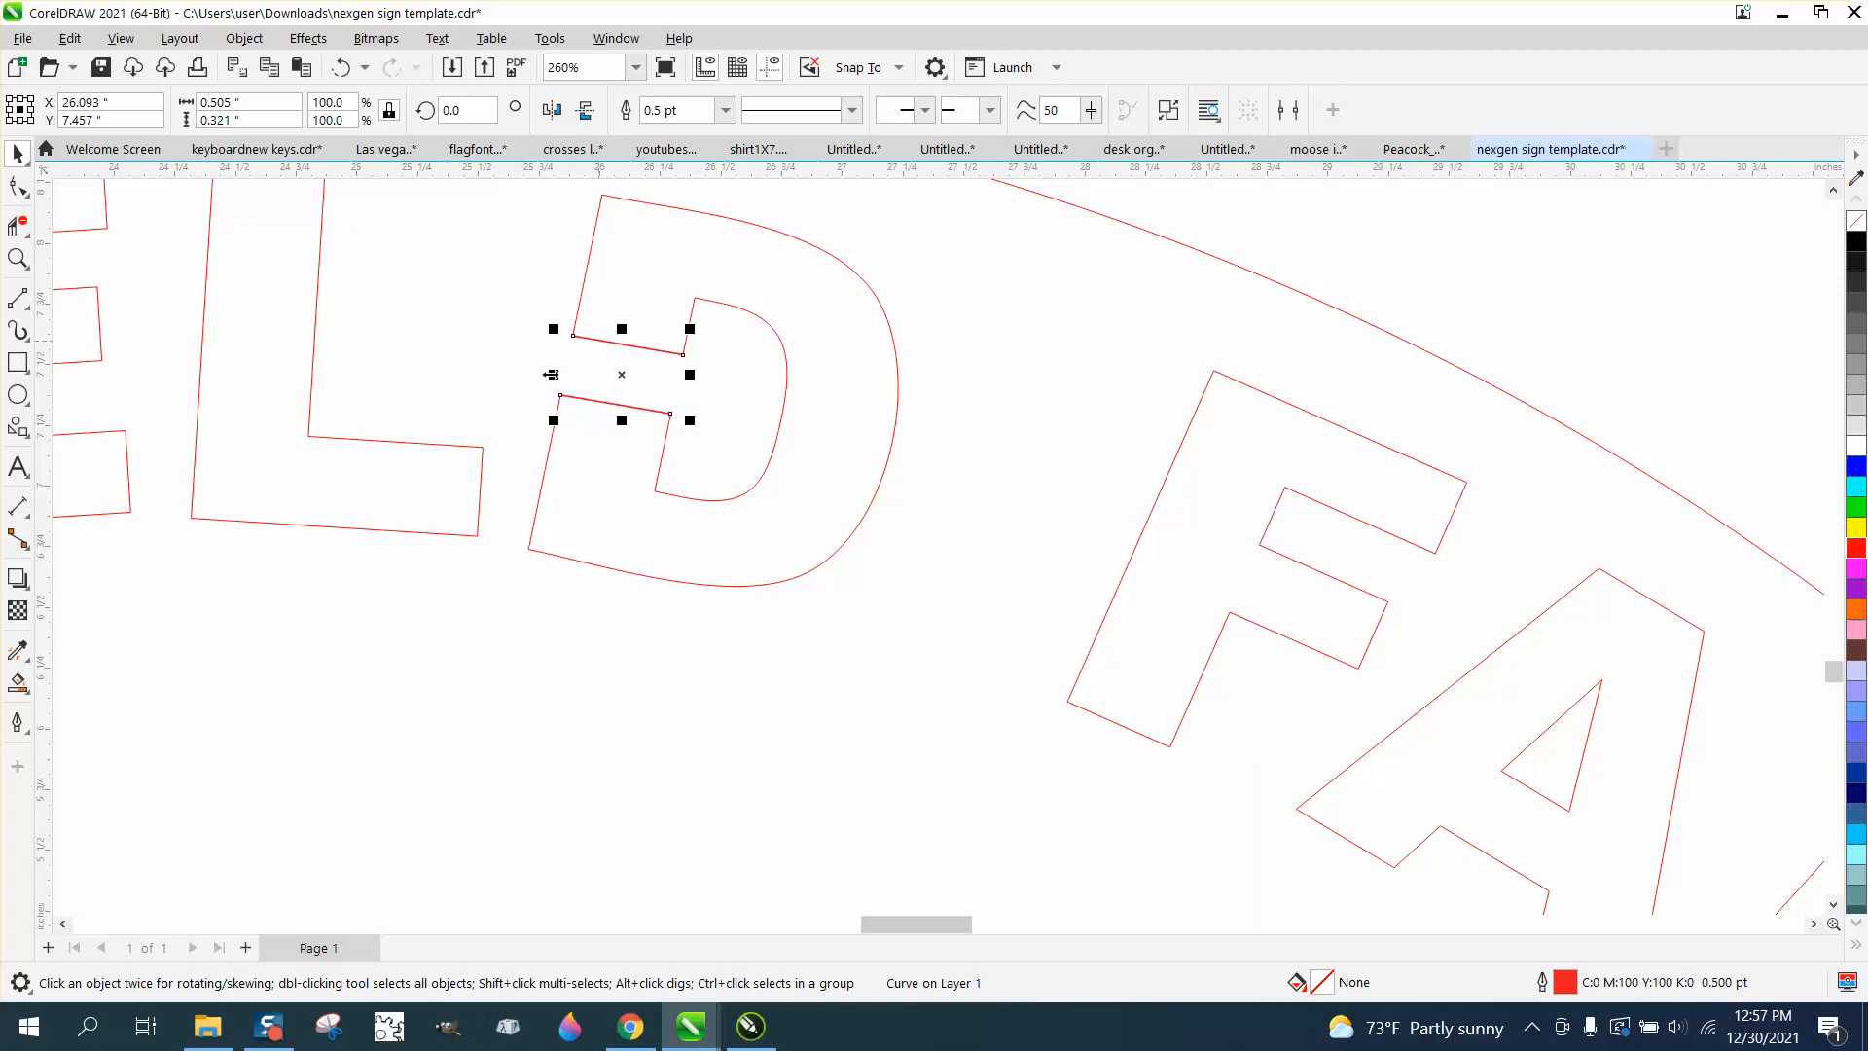
# Create a black Smart Fill copy of the bridged D and move it 25 in to the right, off the page.
pyautogui.scroll(-4, 474, 515)
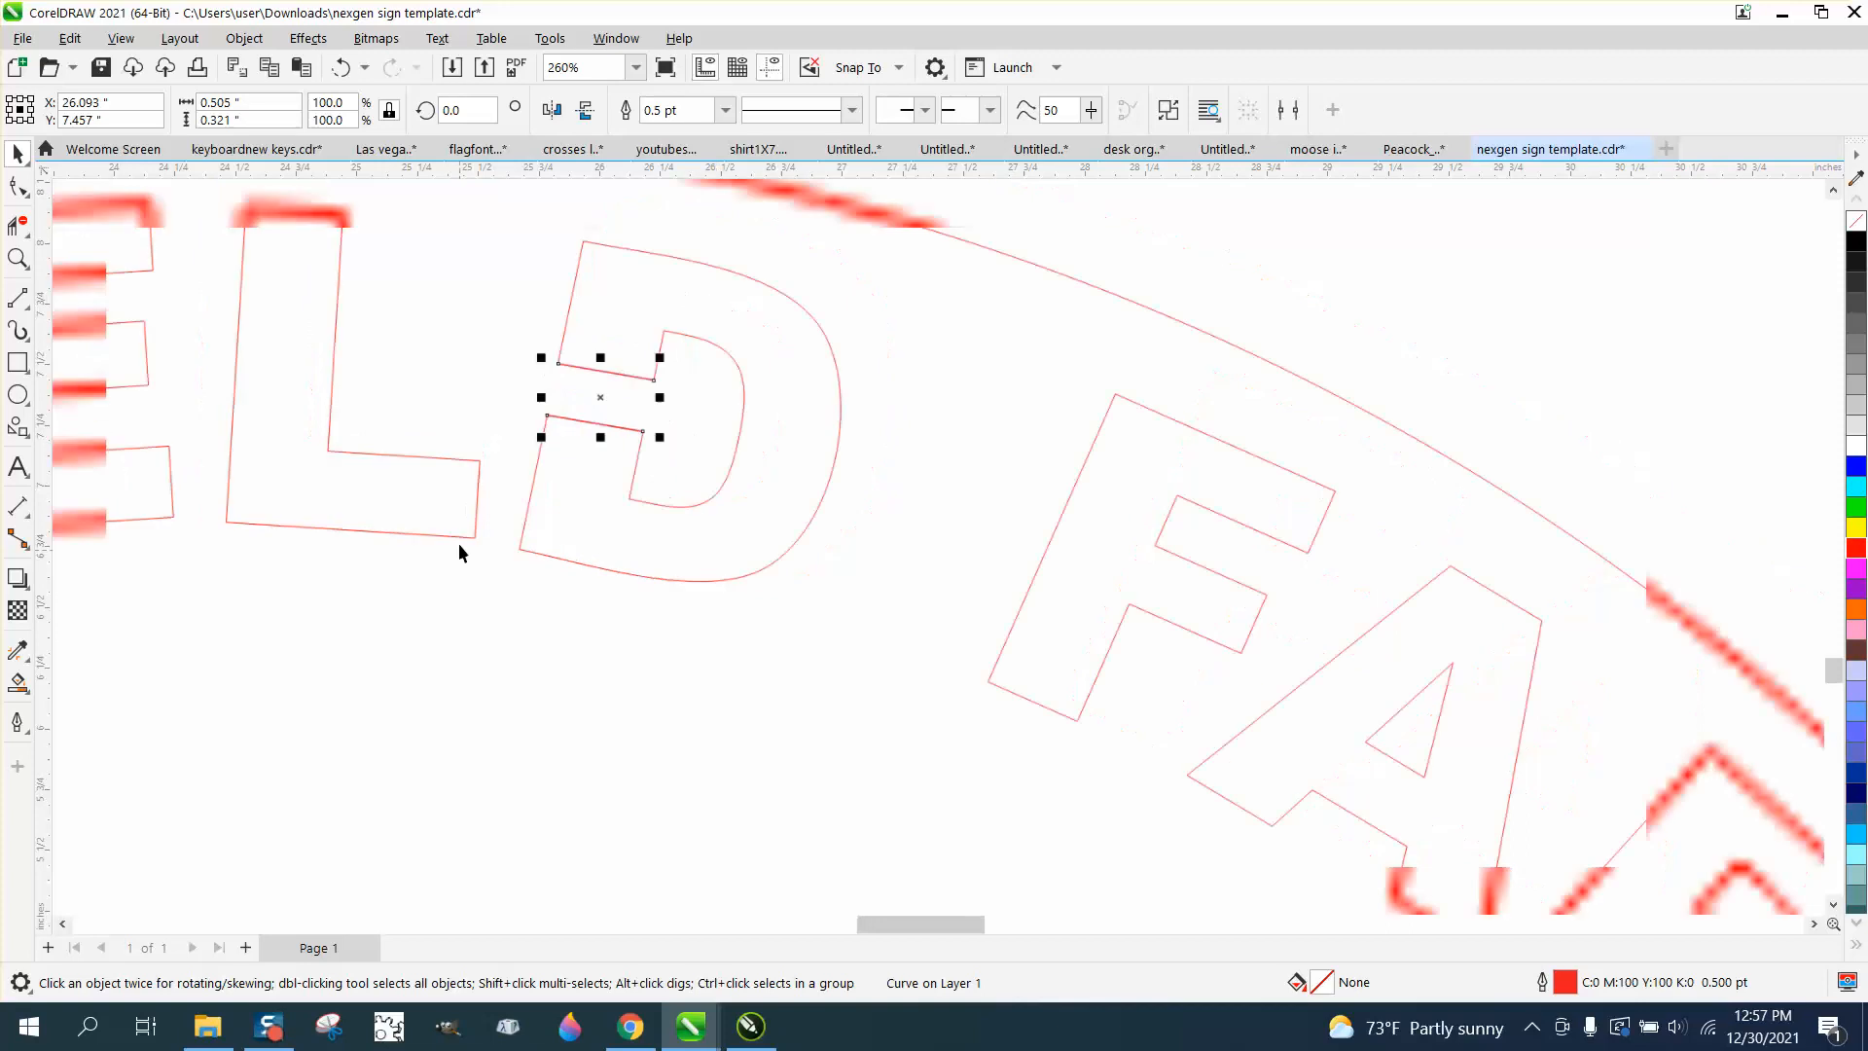
pyautogui.click(27, 687)
pyautogui.click(602, 498)
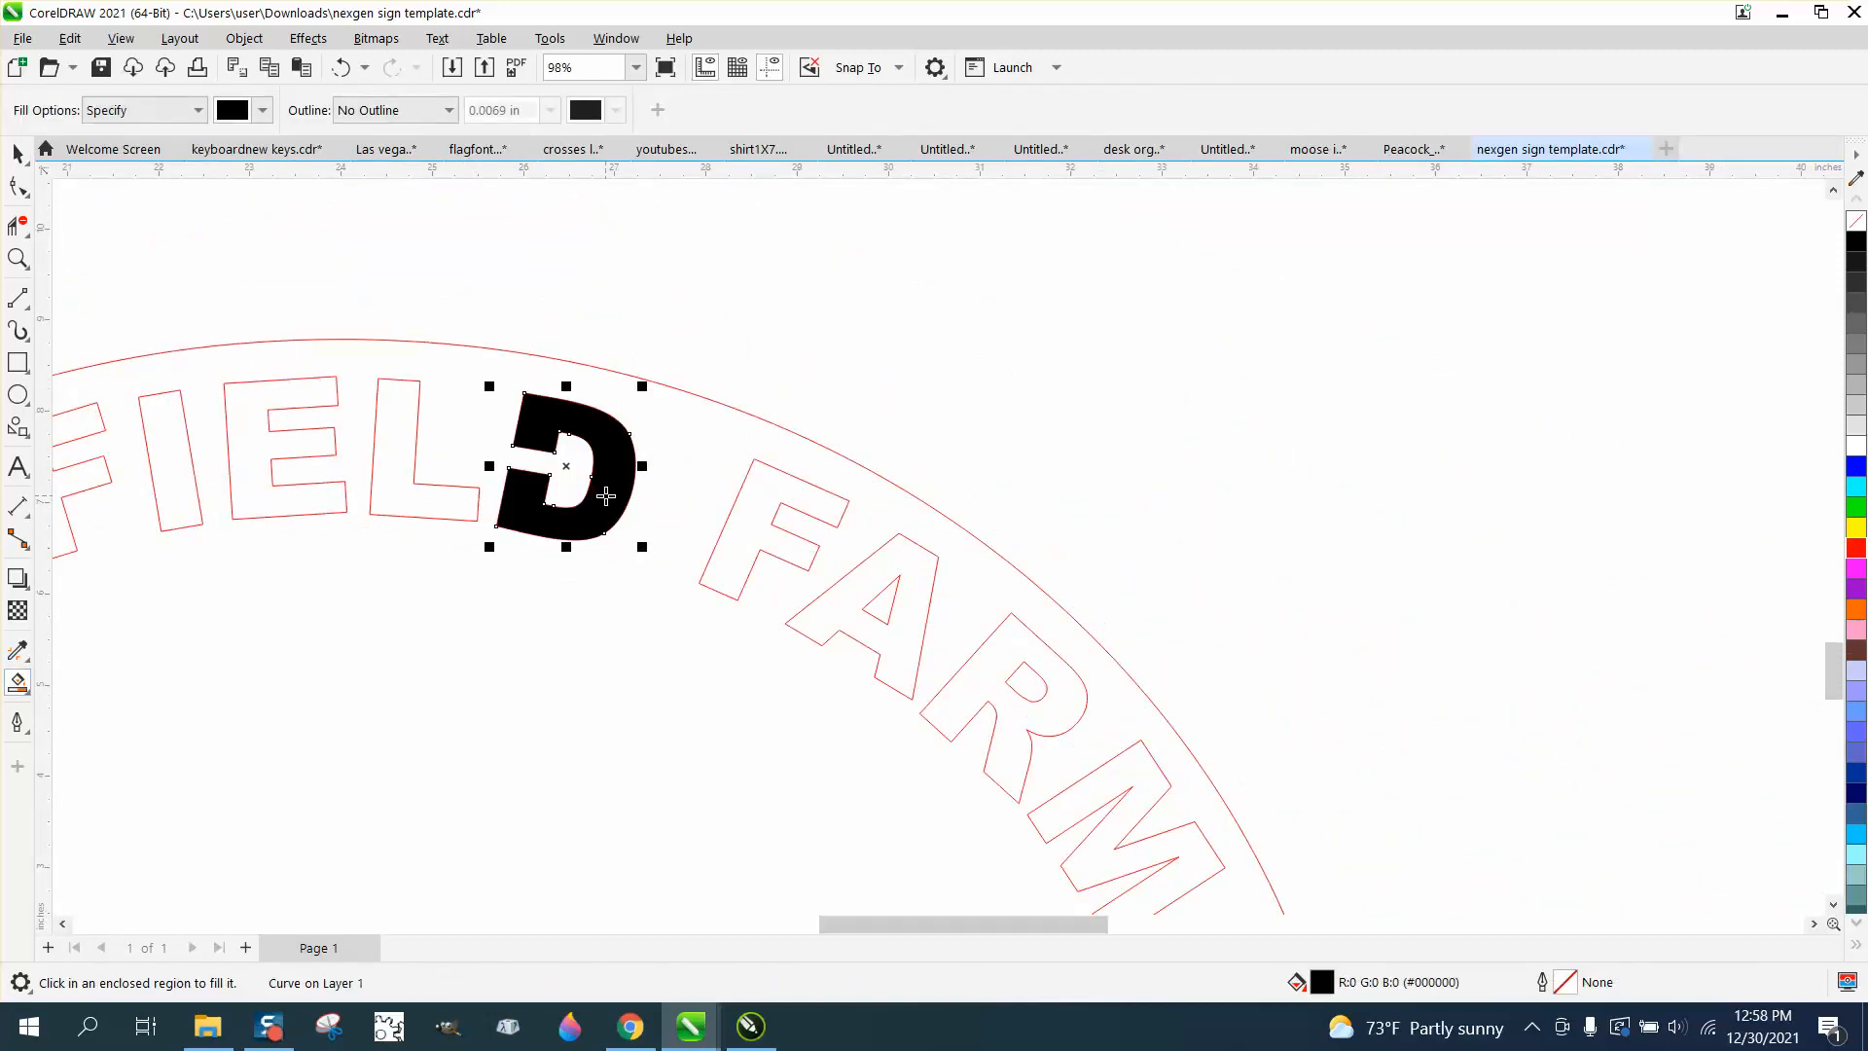
pyautogui.press('Right')
pyautogui.scroll(-5, 936, 479)
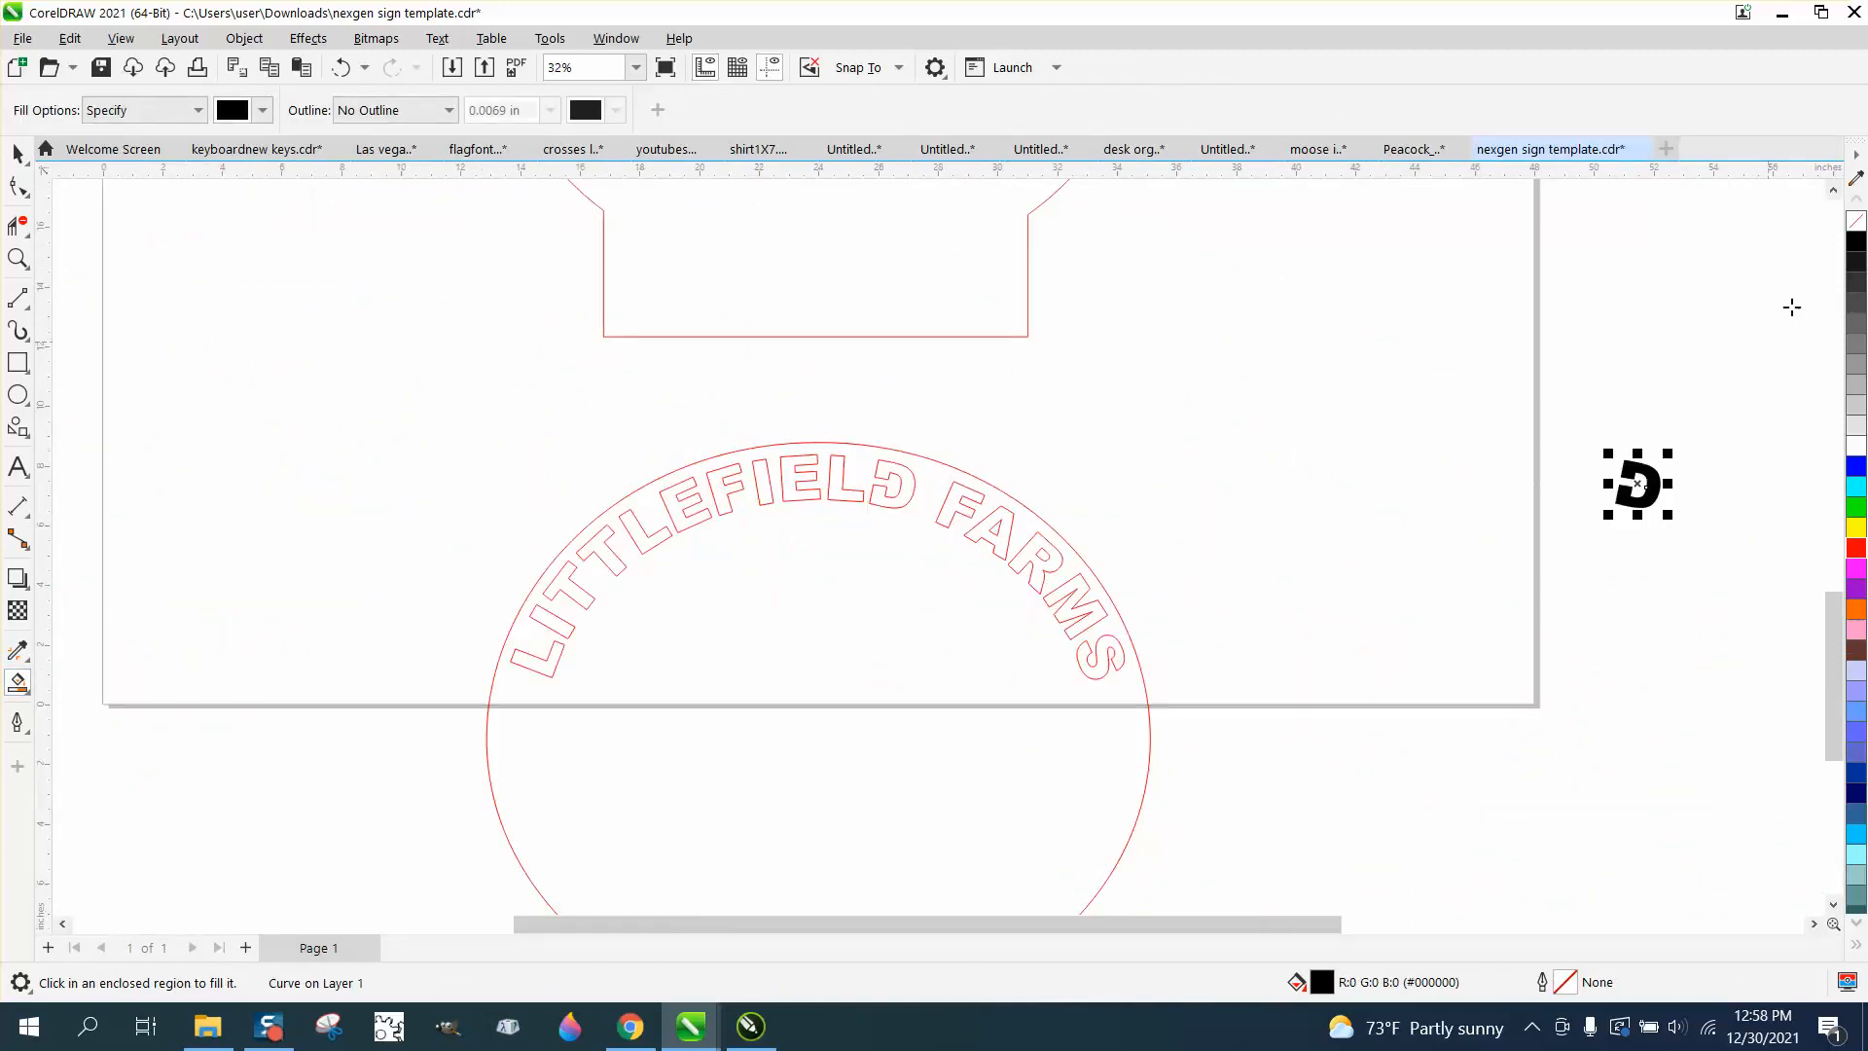
# Remove the fill from the copied D and give it a red Hairline outline.
pyautogui.click(1856, 221)
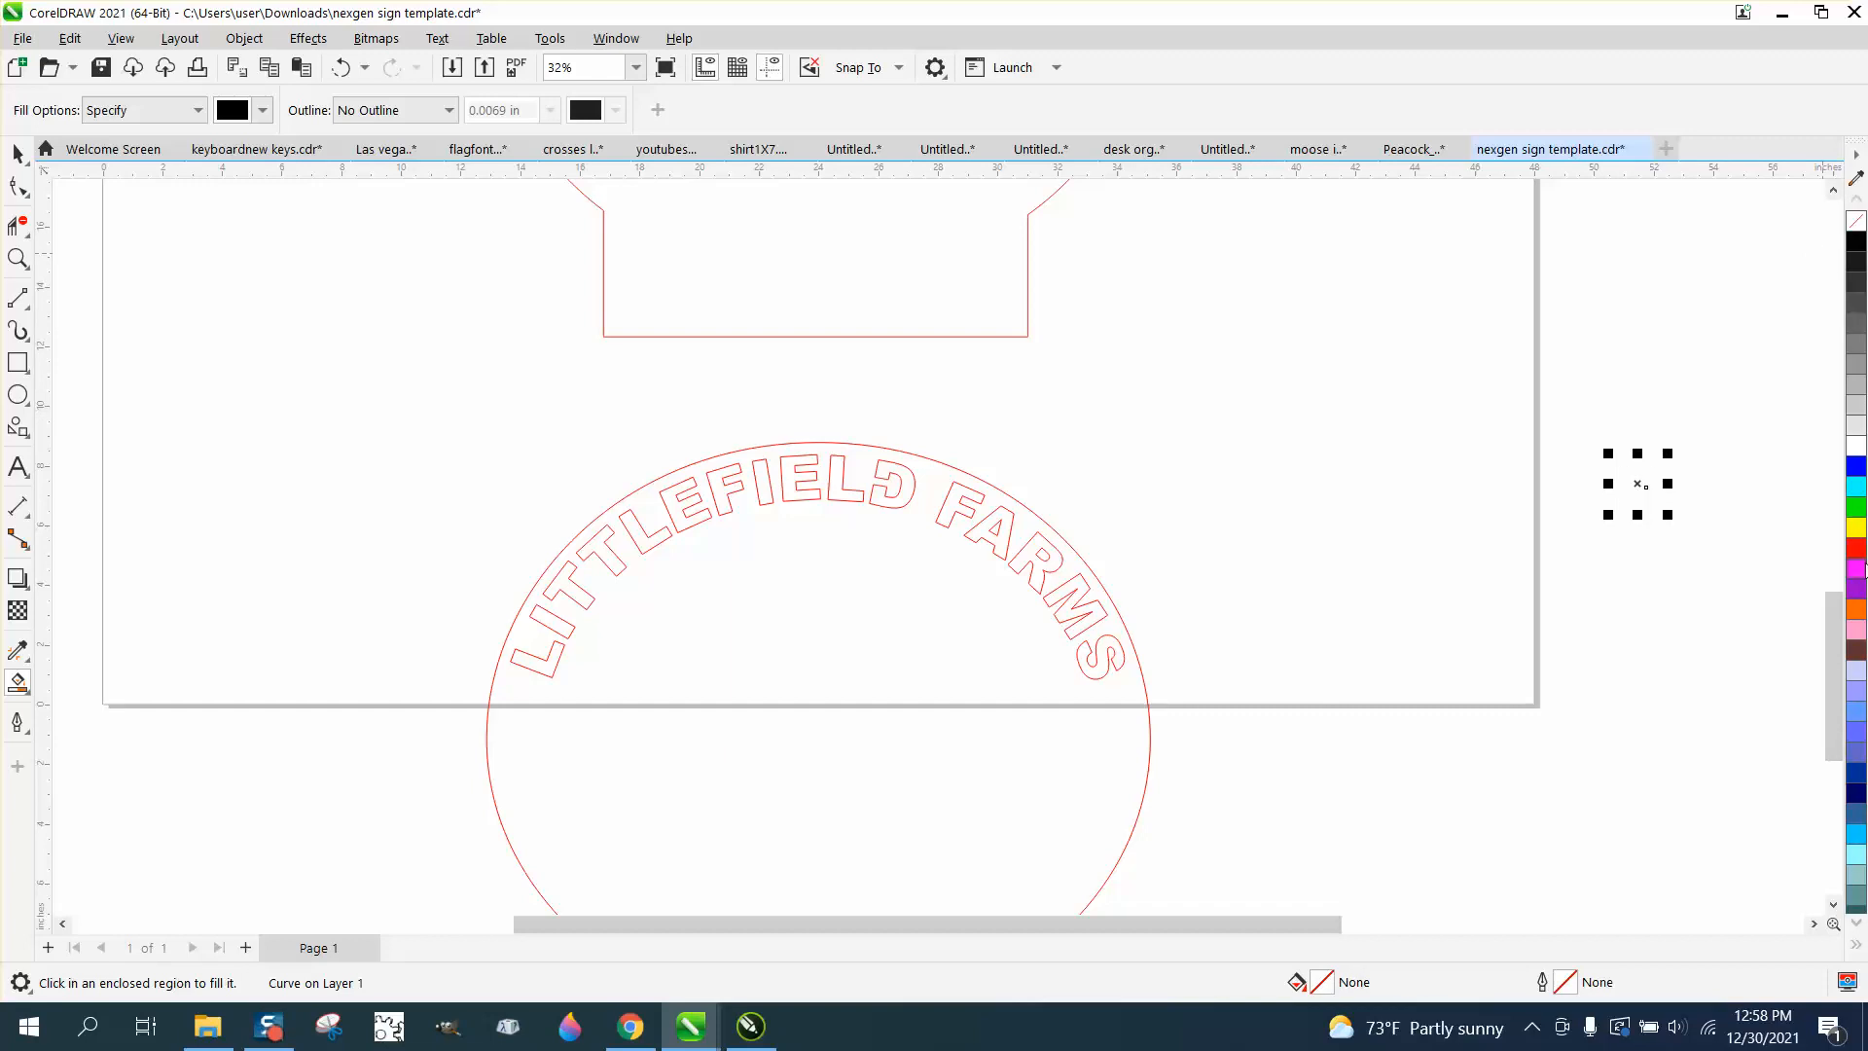
pyautogui.rightClick(1856, 548)
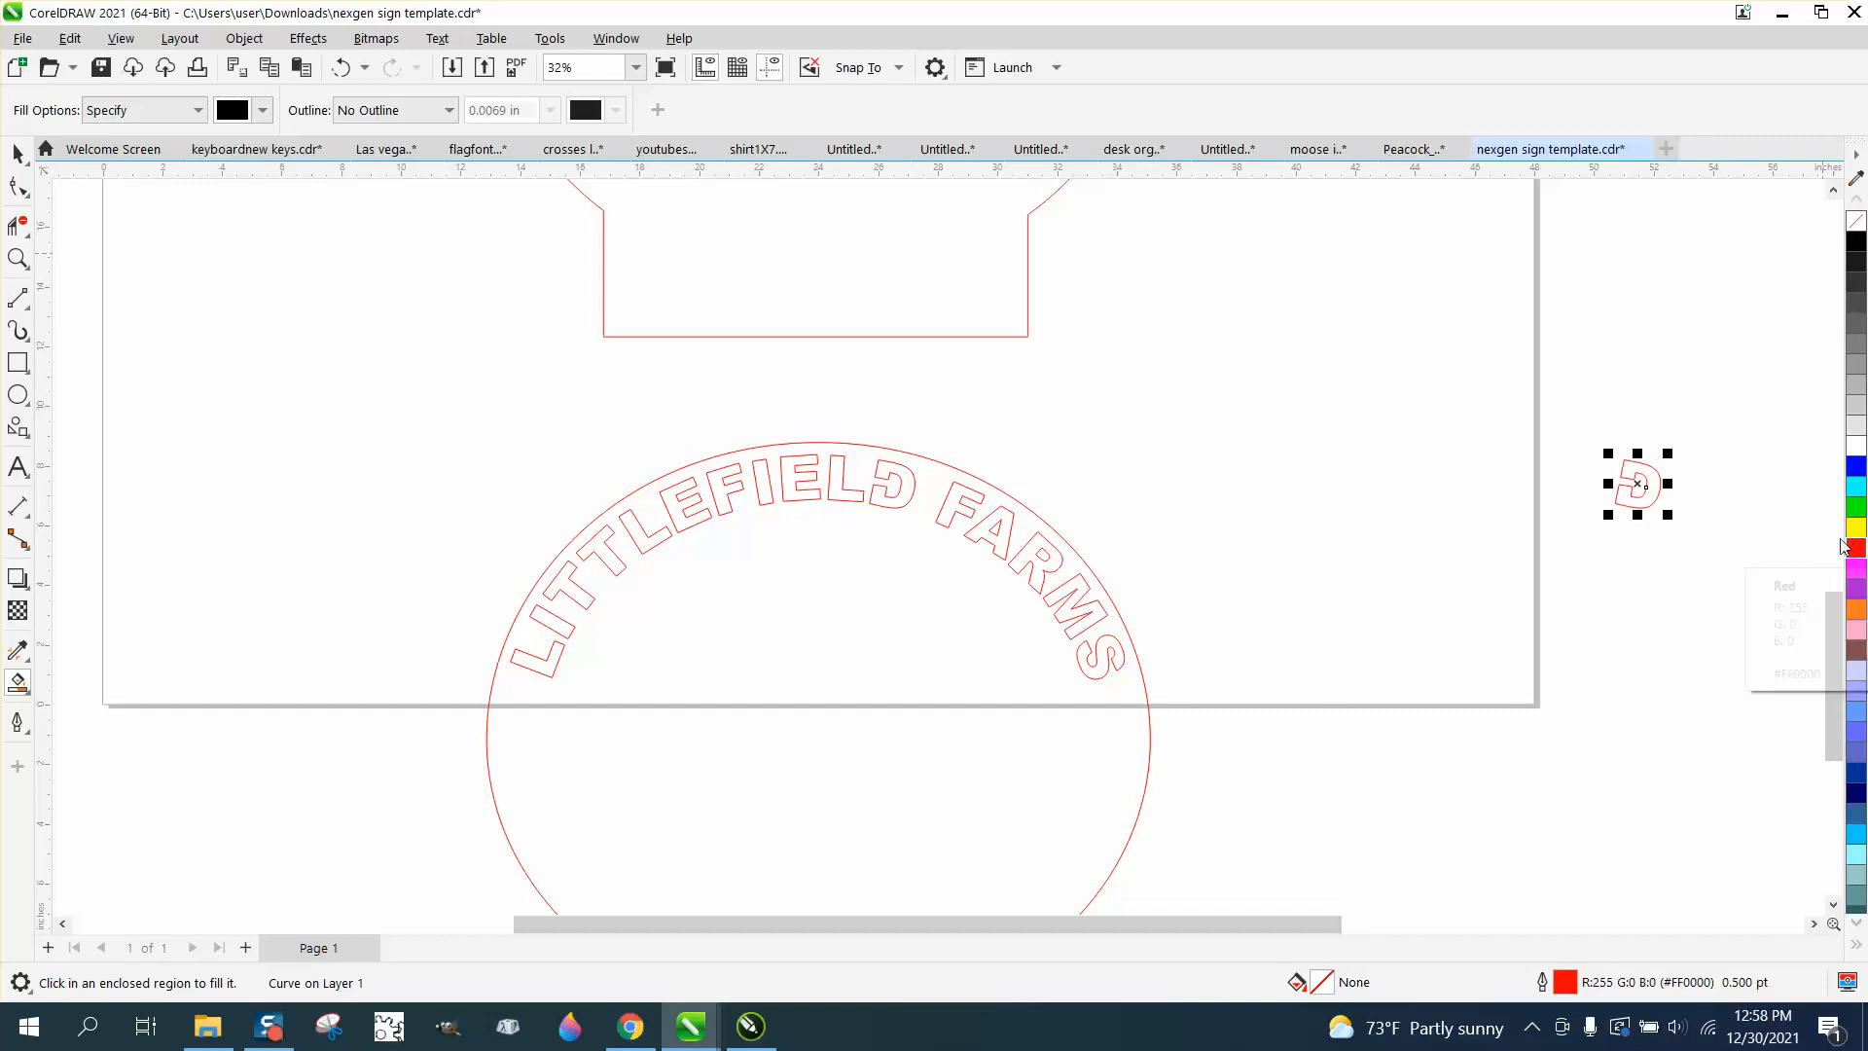
pyautogui.press('F12')
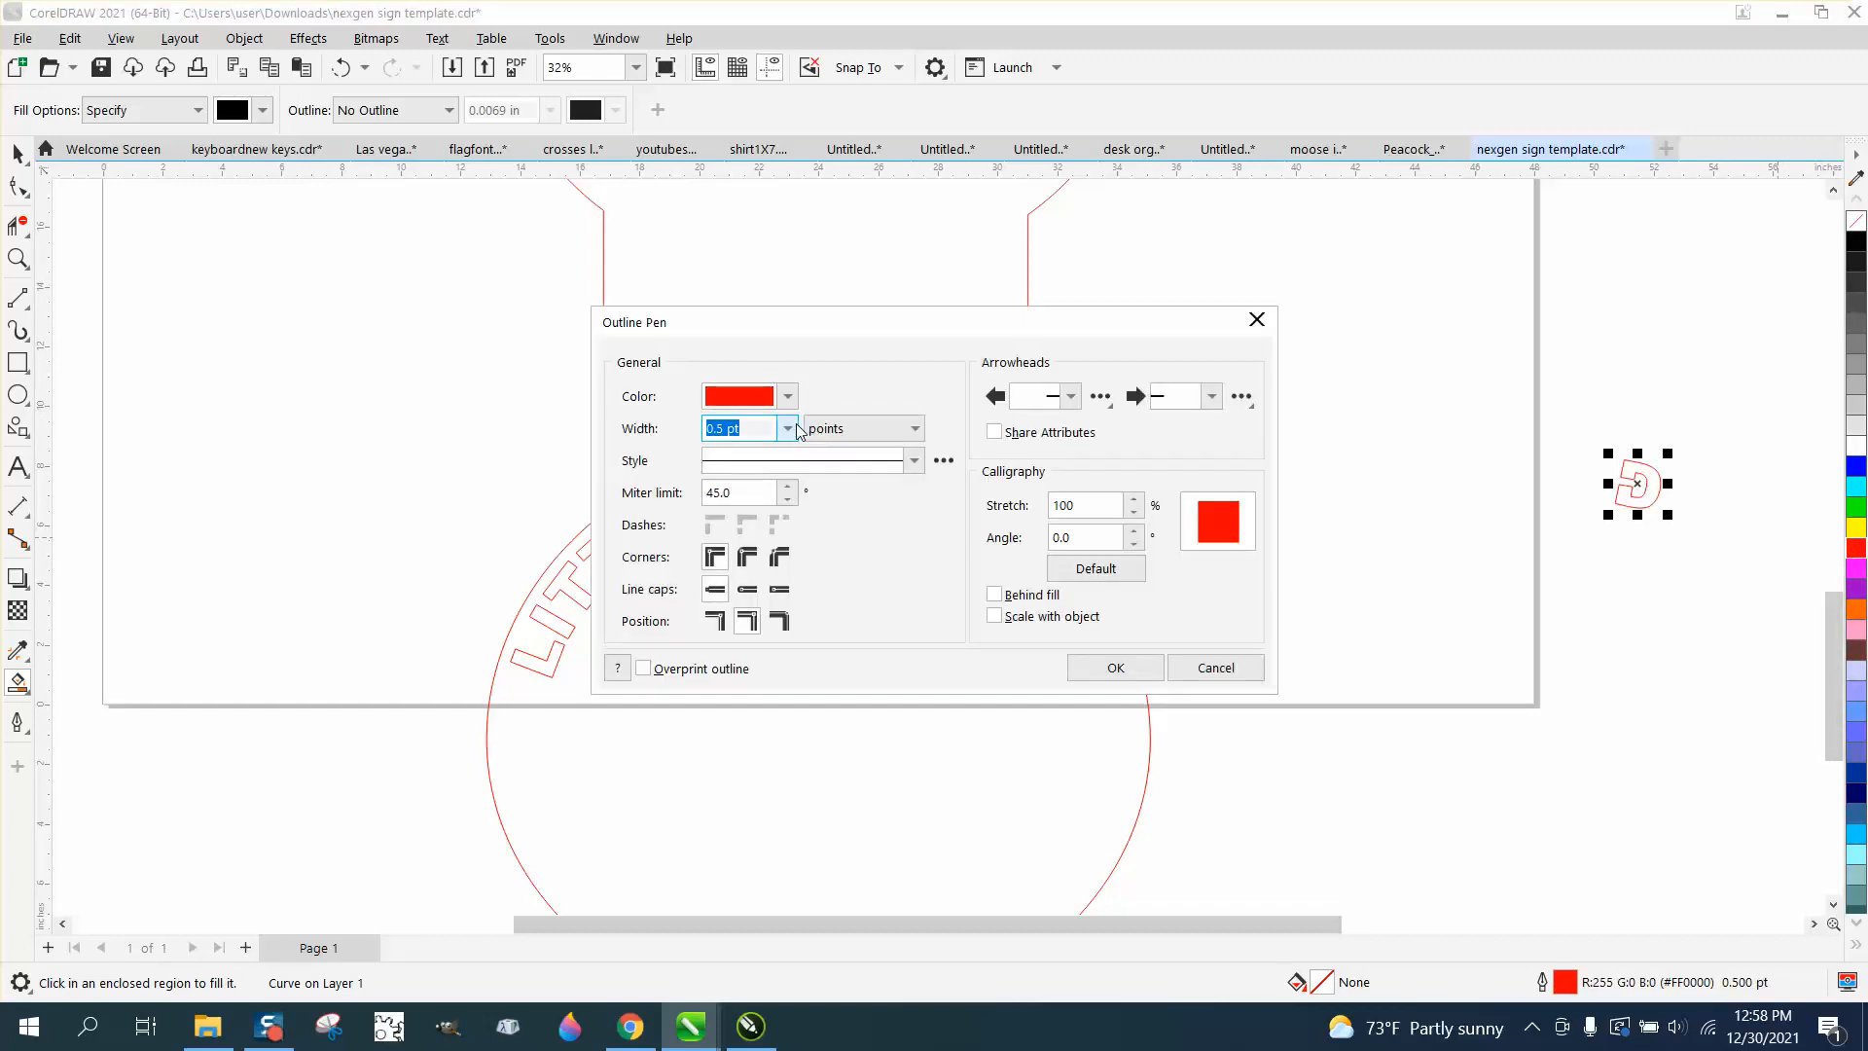
pyautogui.click(788, 428)
pyautogui.click(731, 446)
pyautogui.click(1116, 667)
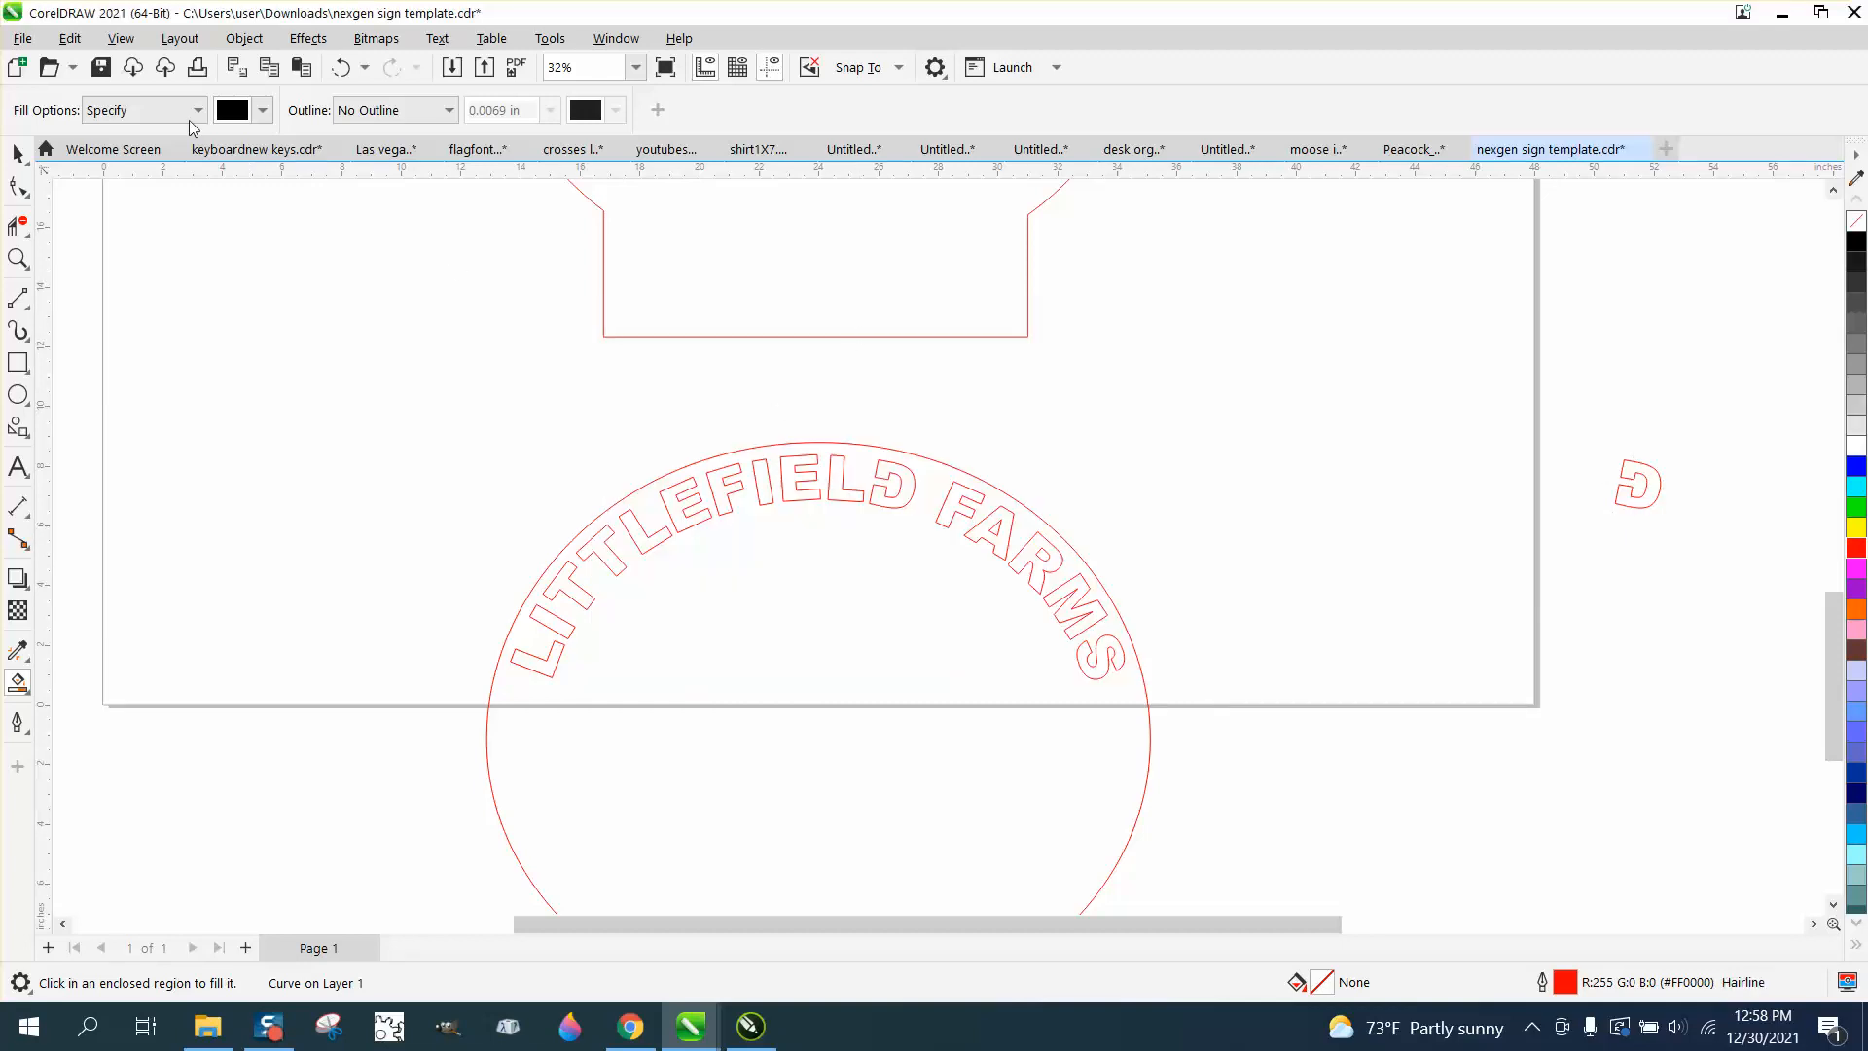
pyautogui.click(17, 154)
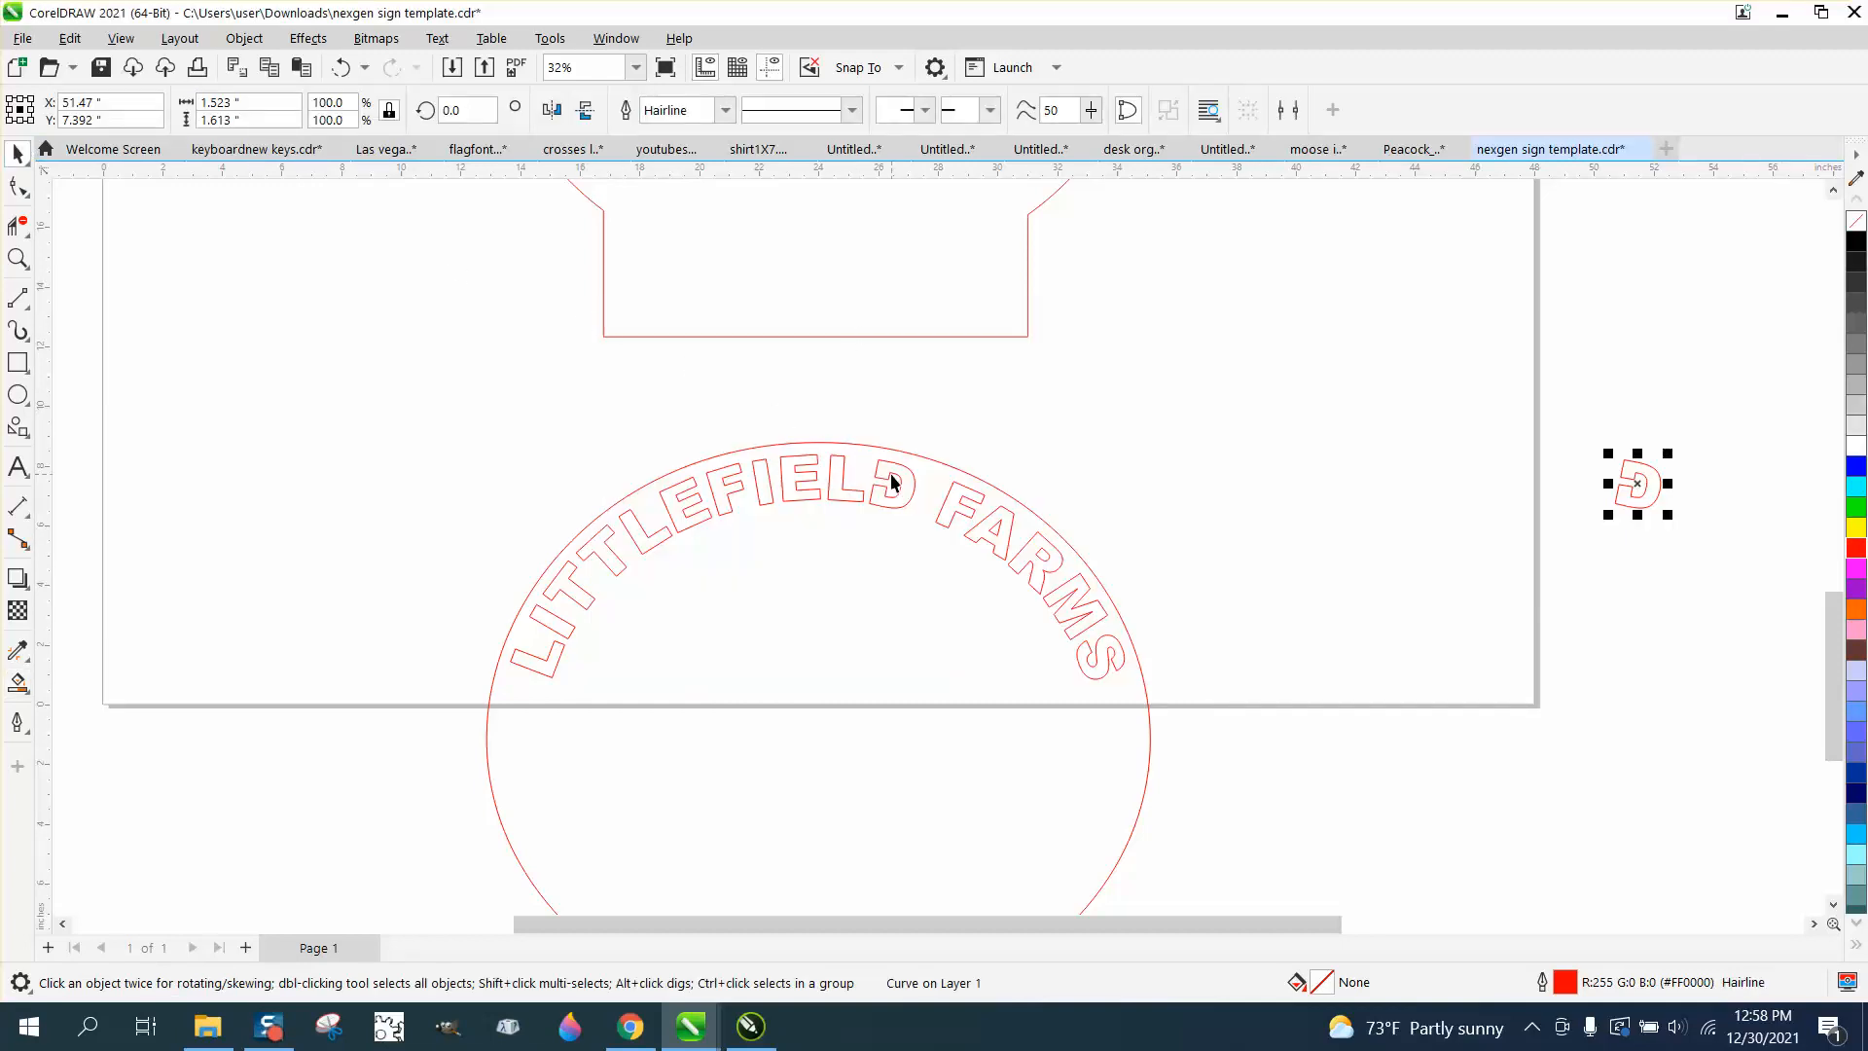
# Break the arched "LITTLEFIELD FARMS" lettering curve apart.
pyautogui.click(18, 258)
pyautogui.moveTo(832, 430); pyautogui.dragTo(953, 559)
pyautogui.click(18, 154)
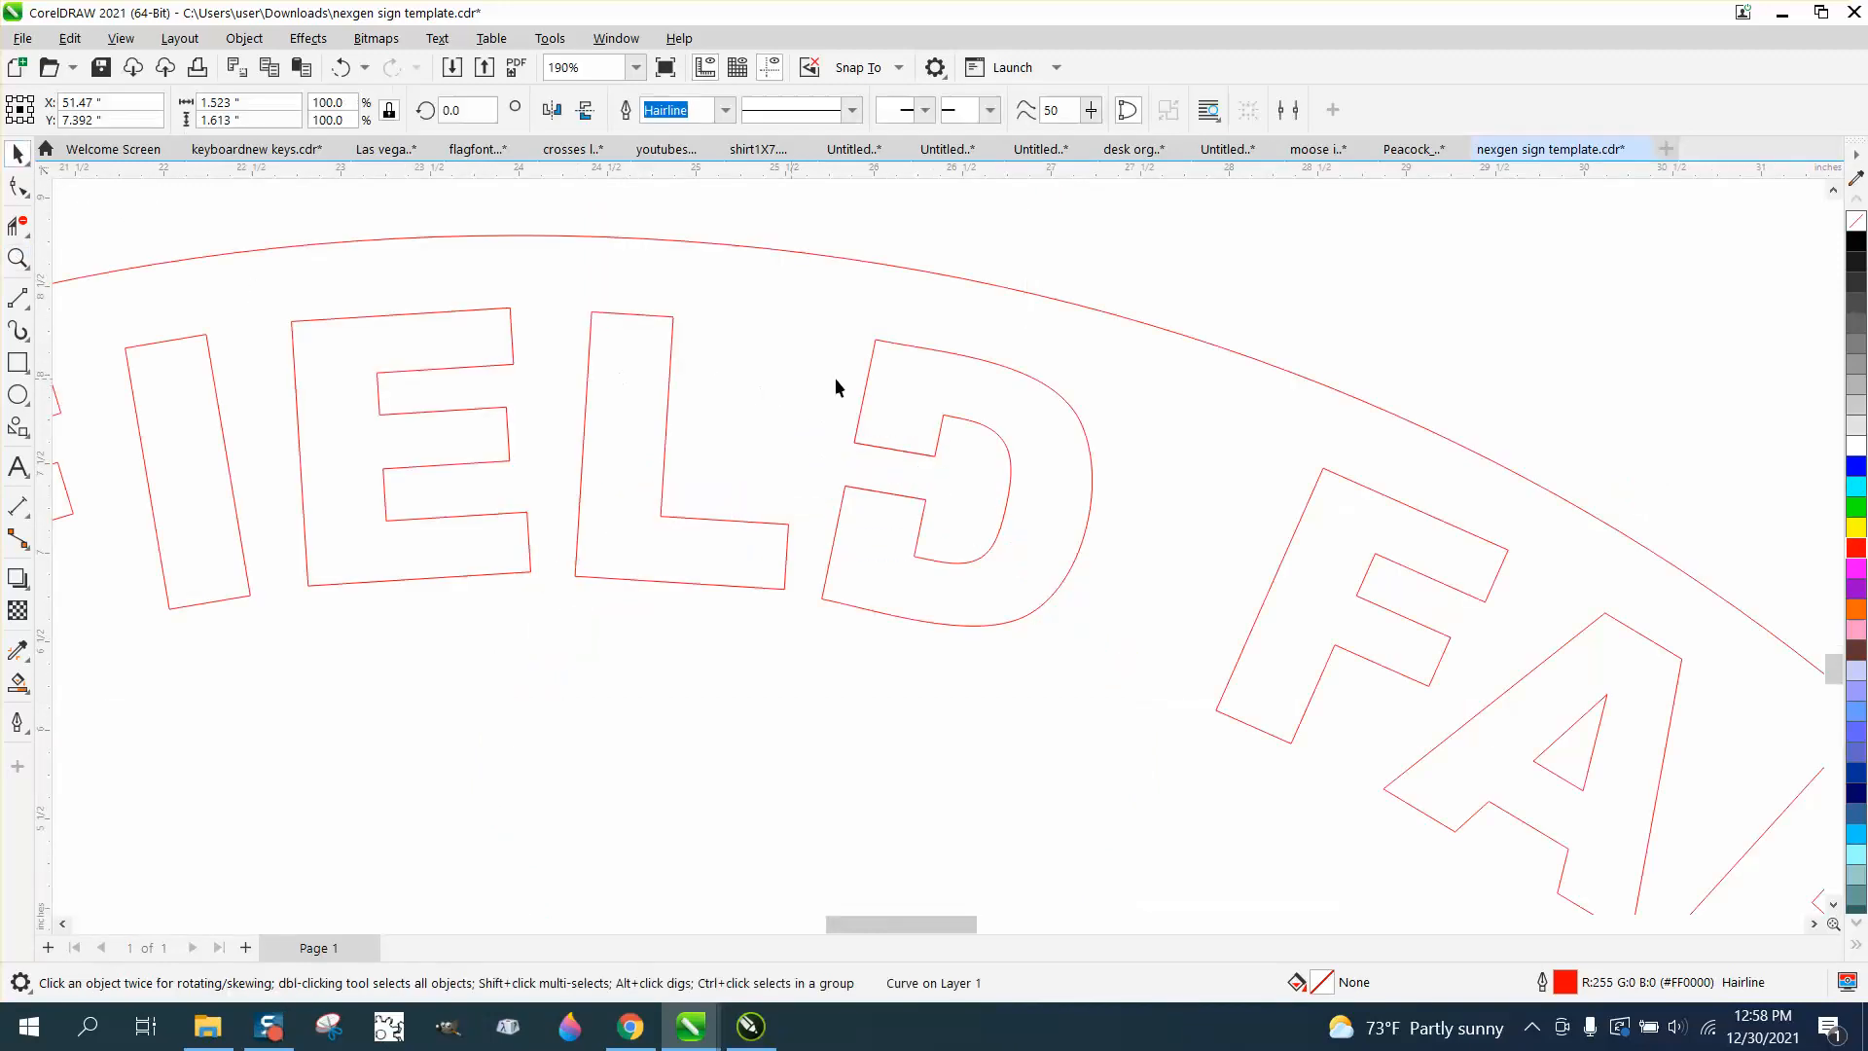
pyautogui.click(922, 349)
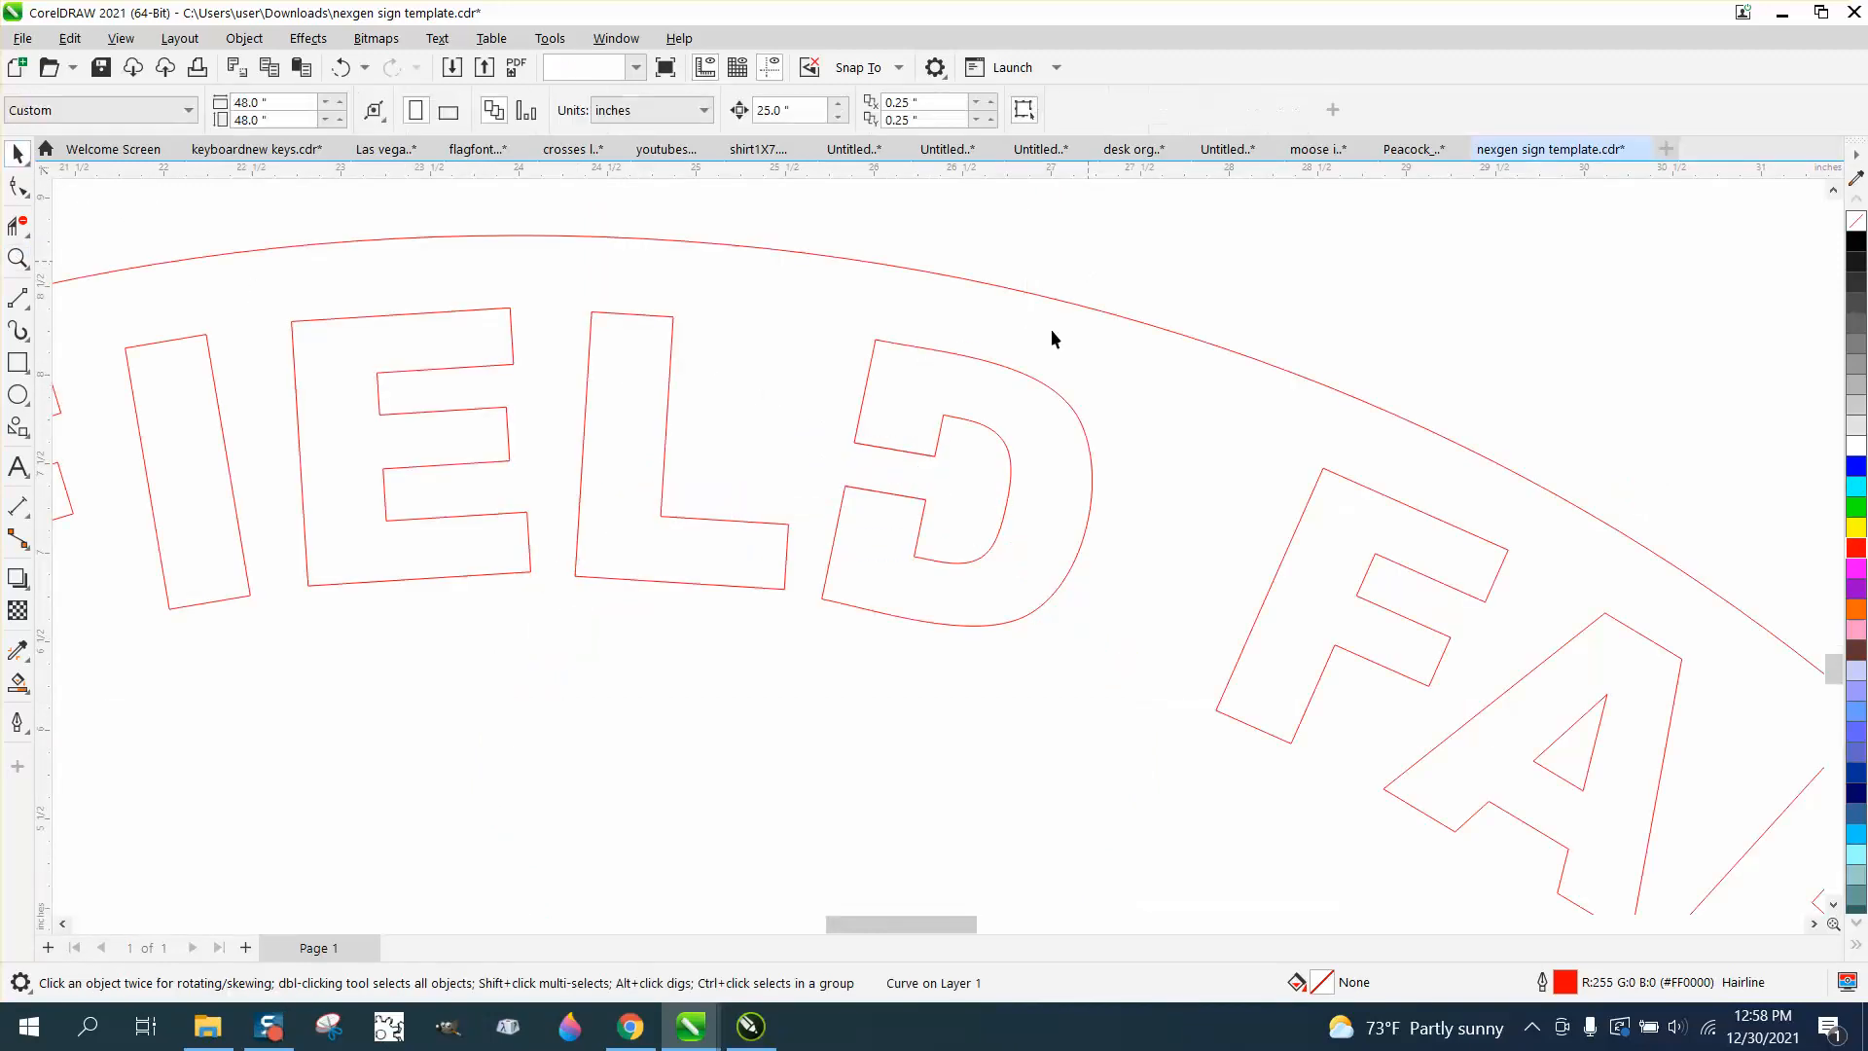
pyautogui.click(258, 39)
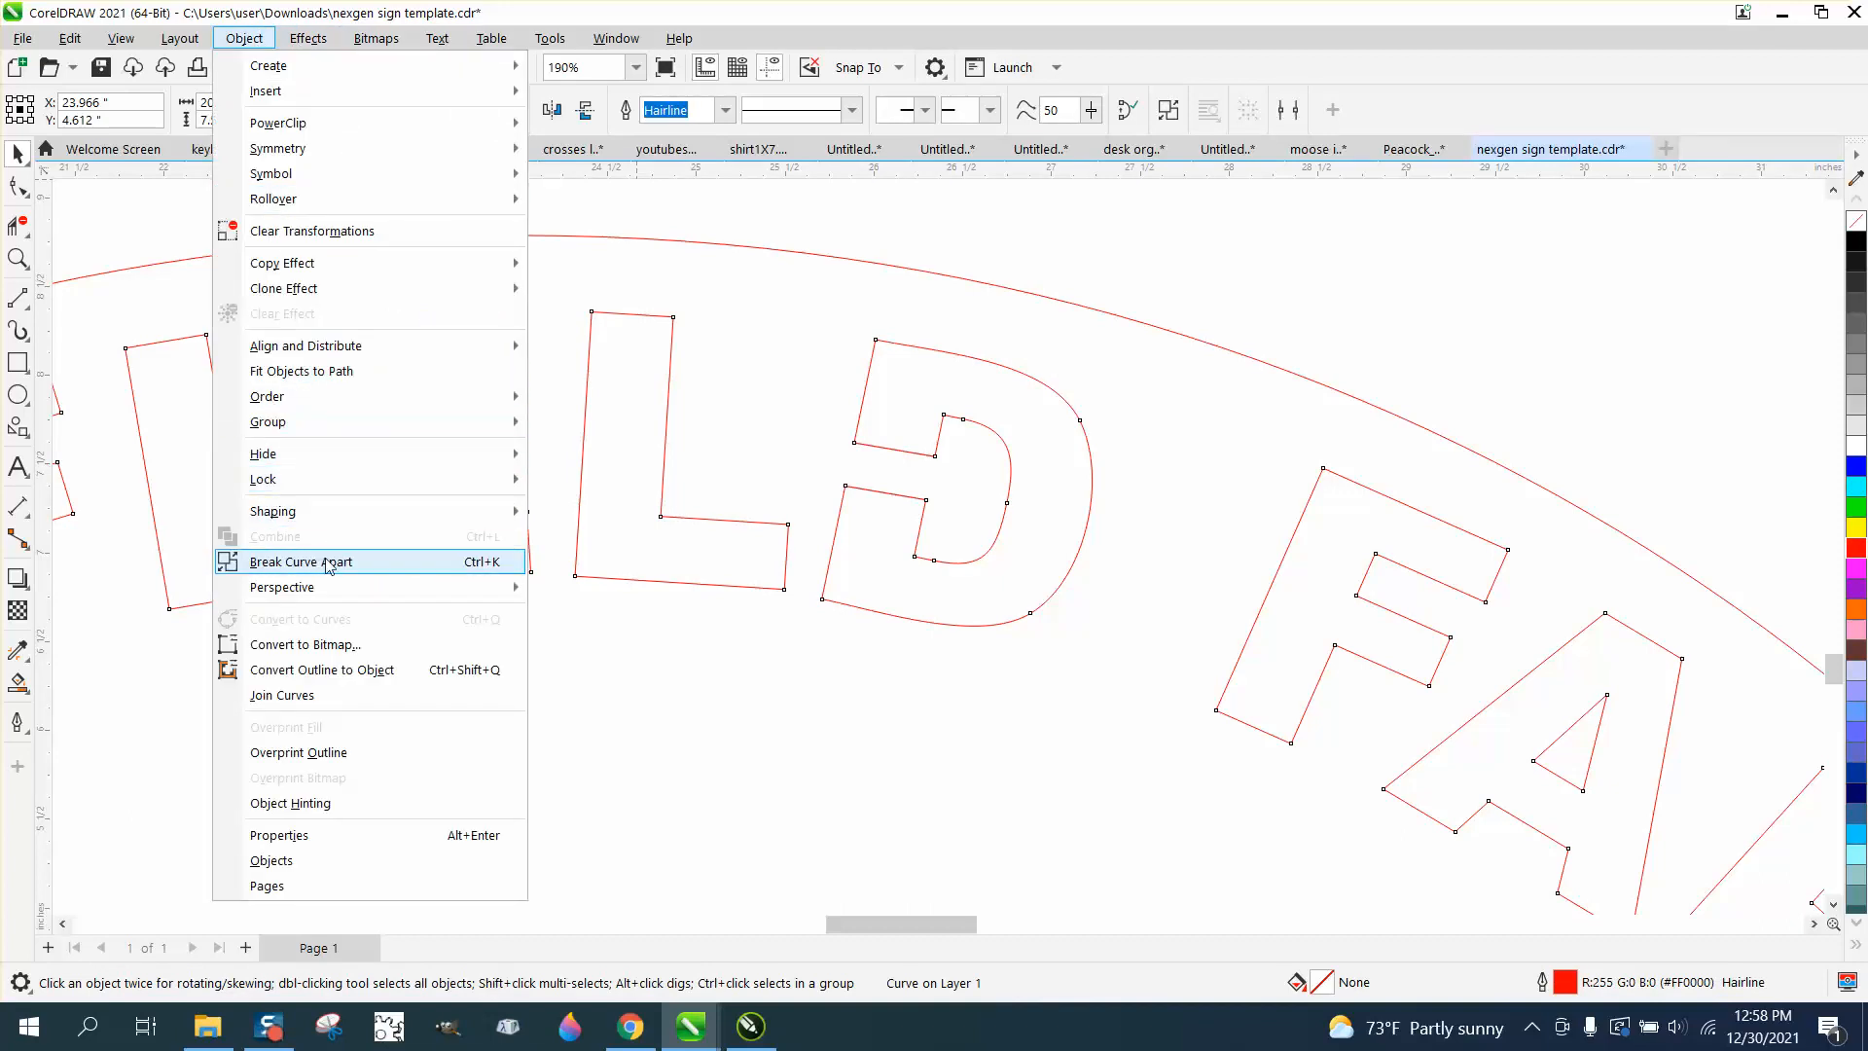
pyautogui.click(291, 560)
# Delete the outer and inner outlines of the original D from the arch.
pyautogui.click(956, 354)
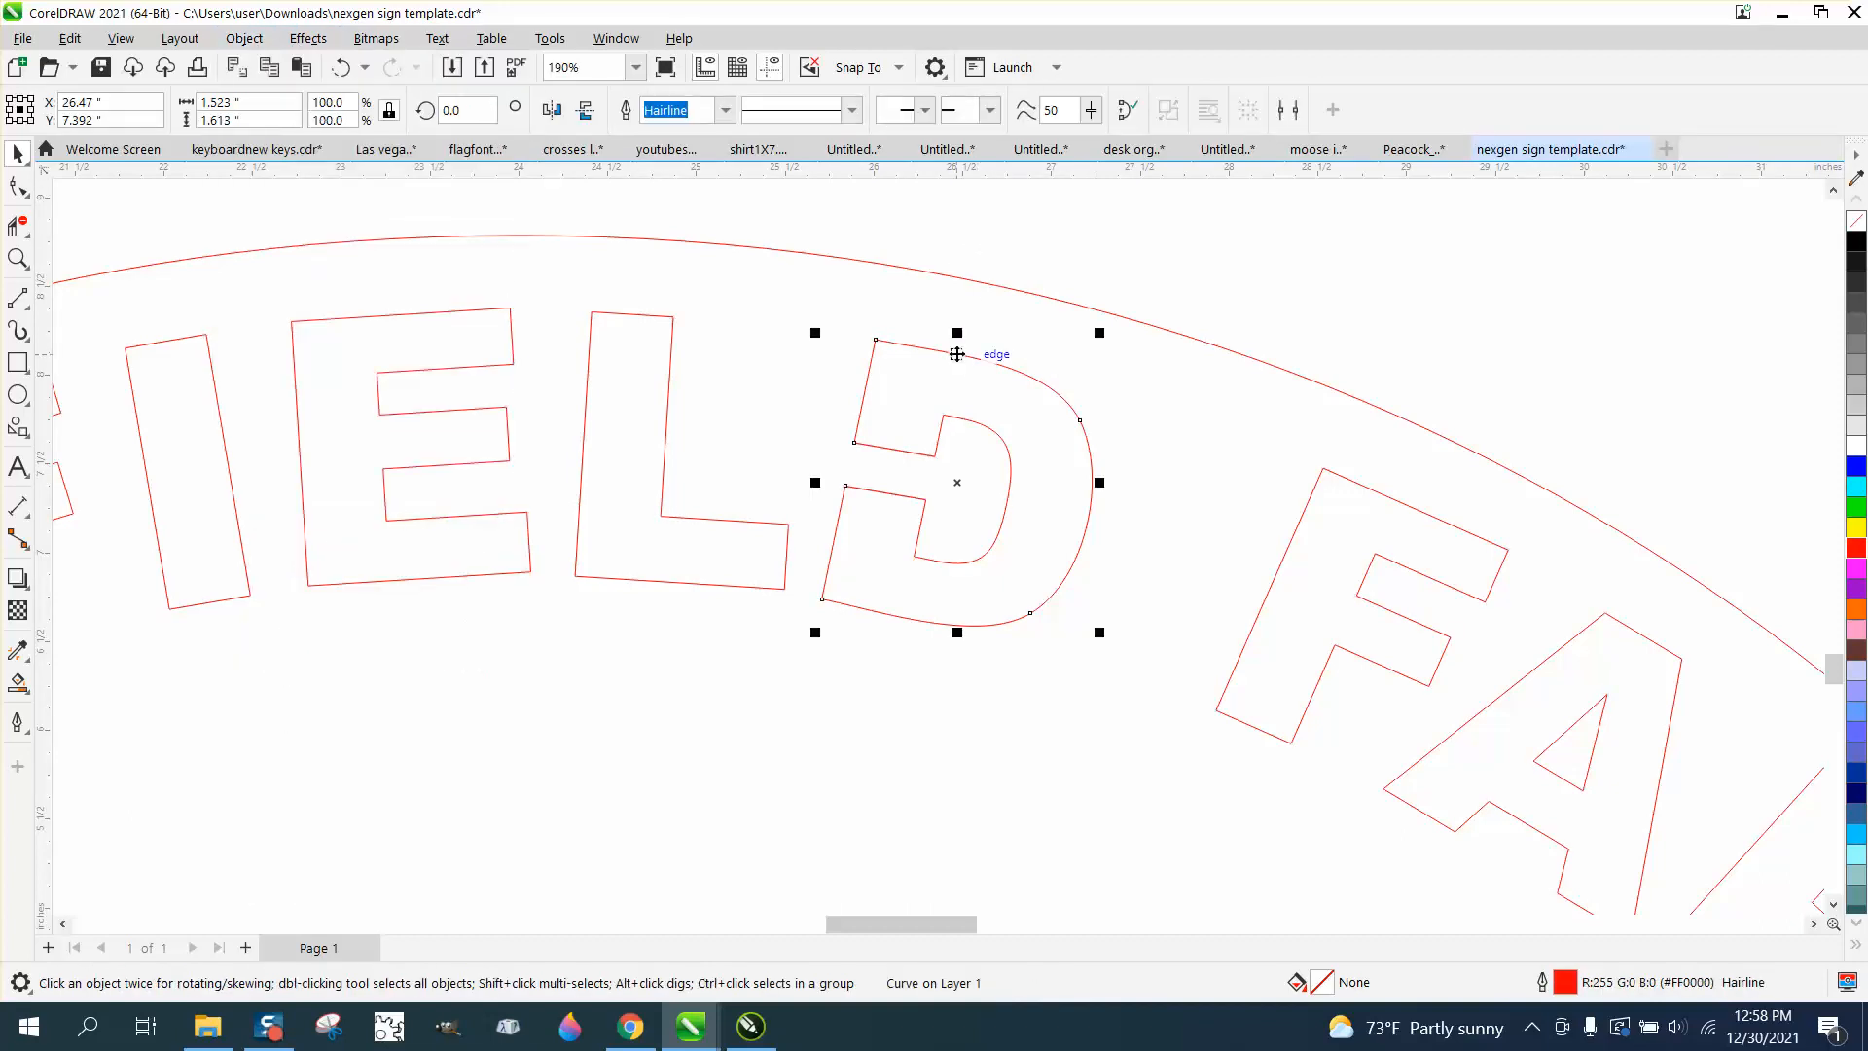
pyautogui.press('Delete')
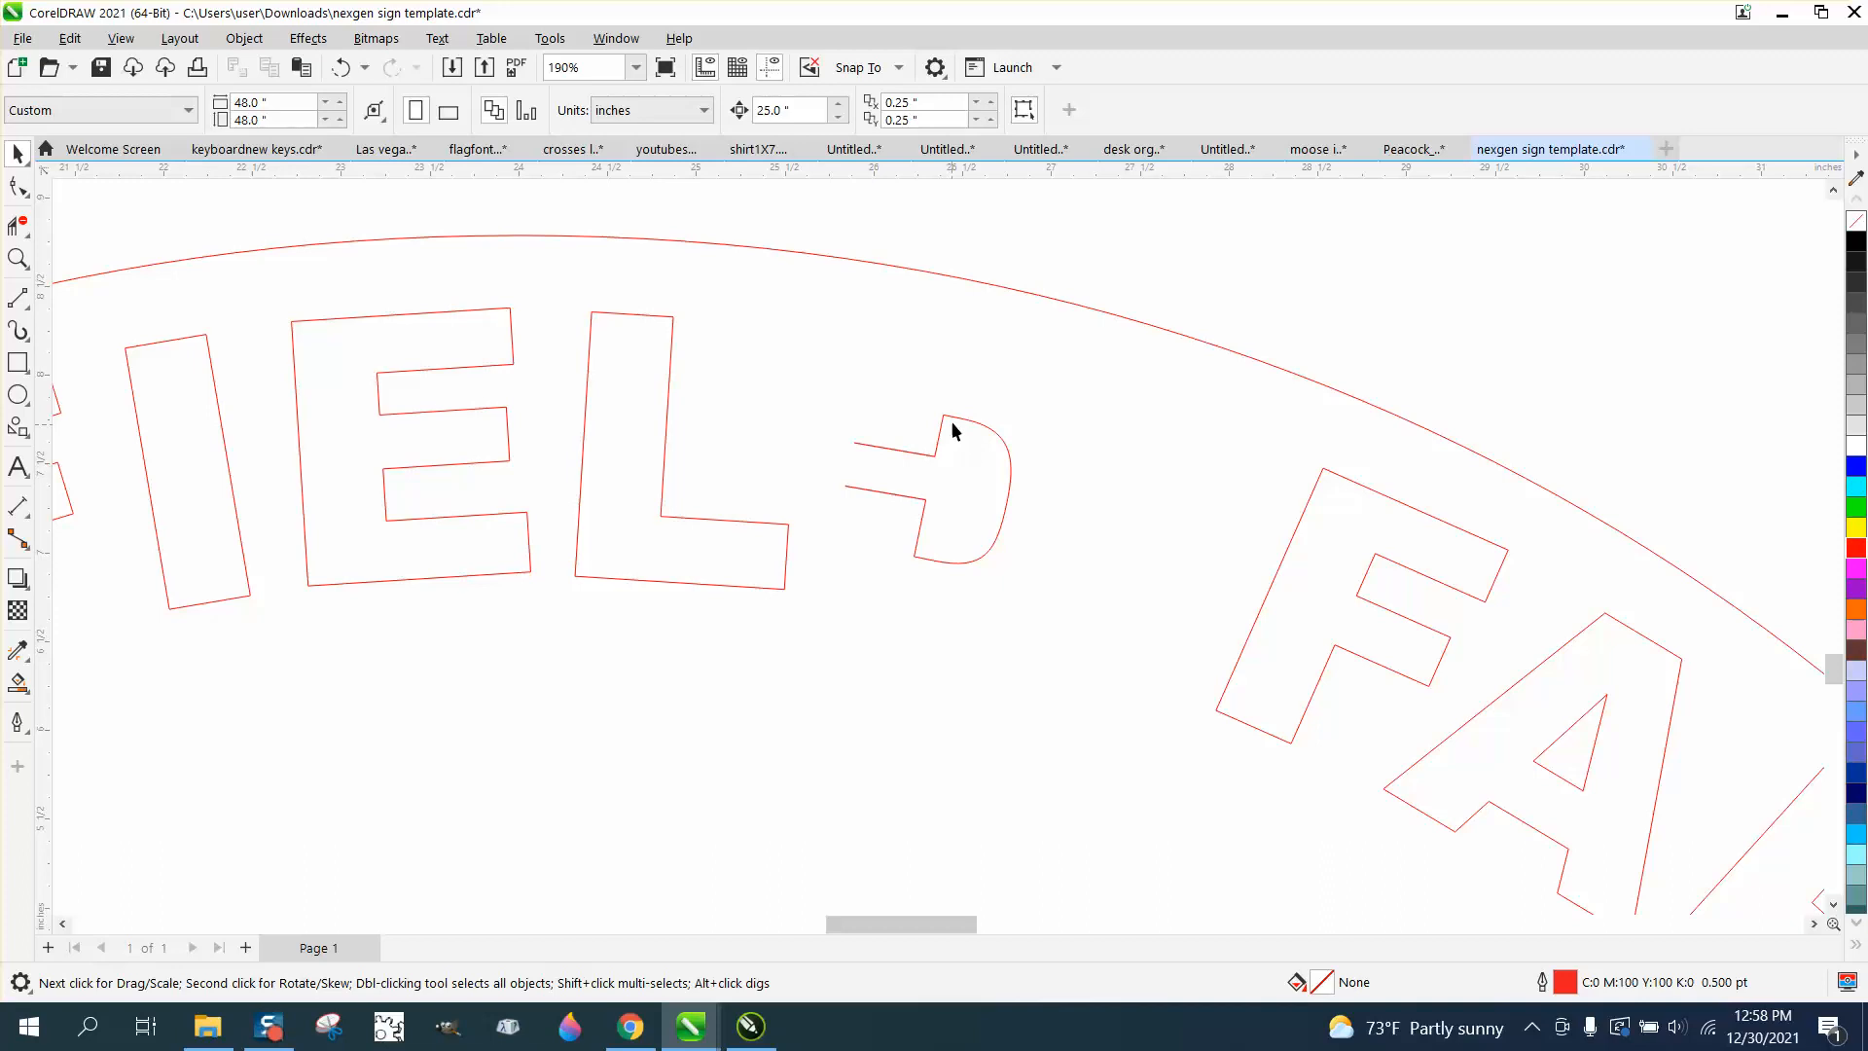
pyautogui.click(953, 431)
pyautogui.press('Delete')
pyautogui.click(918, 459)
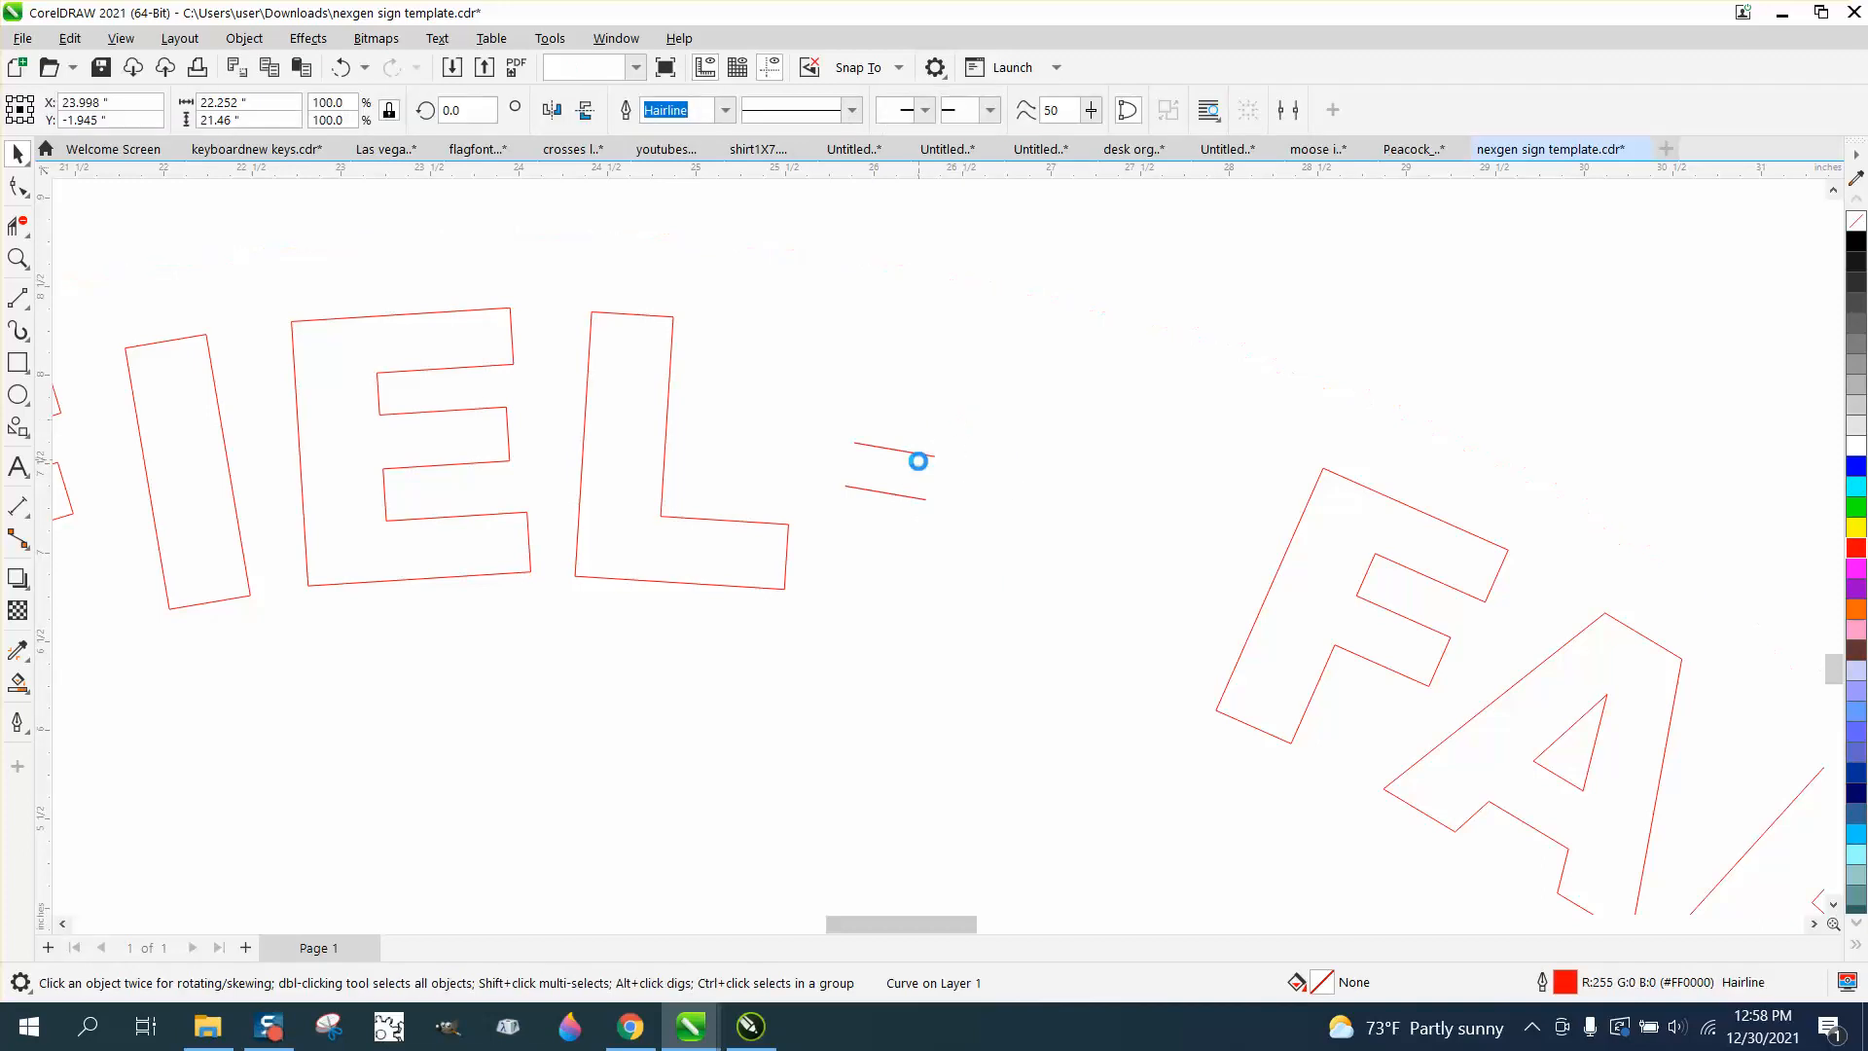
pyautogui.press('Delete')
pyautogui.click(341, 67)
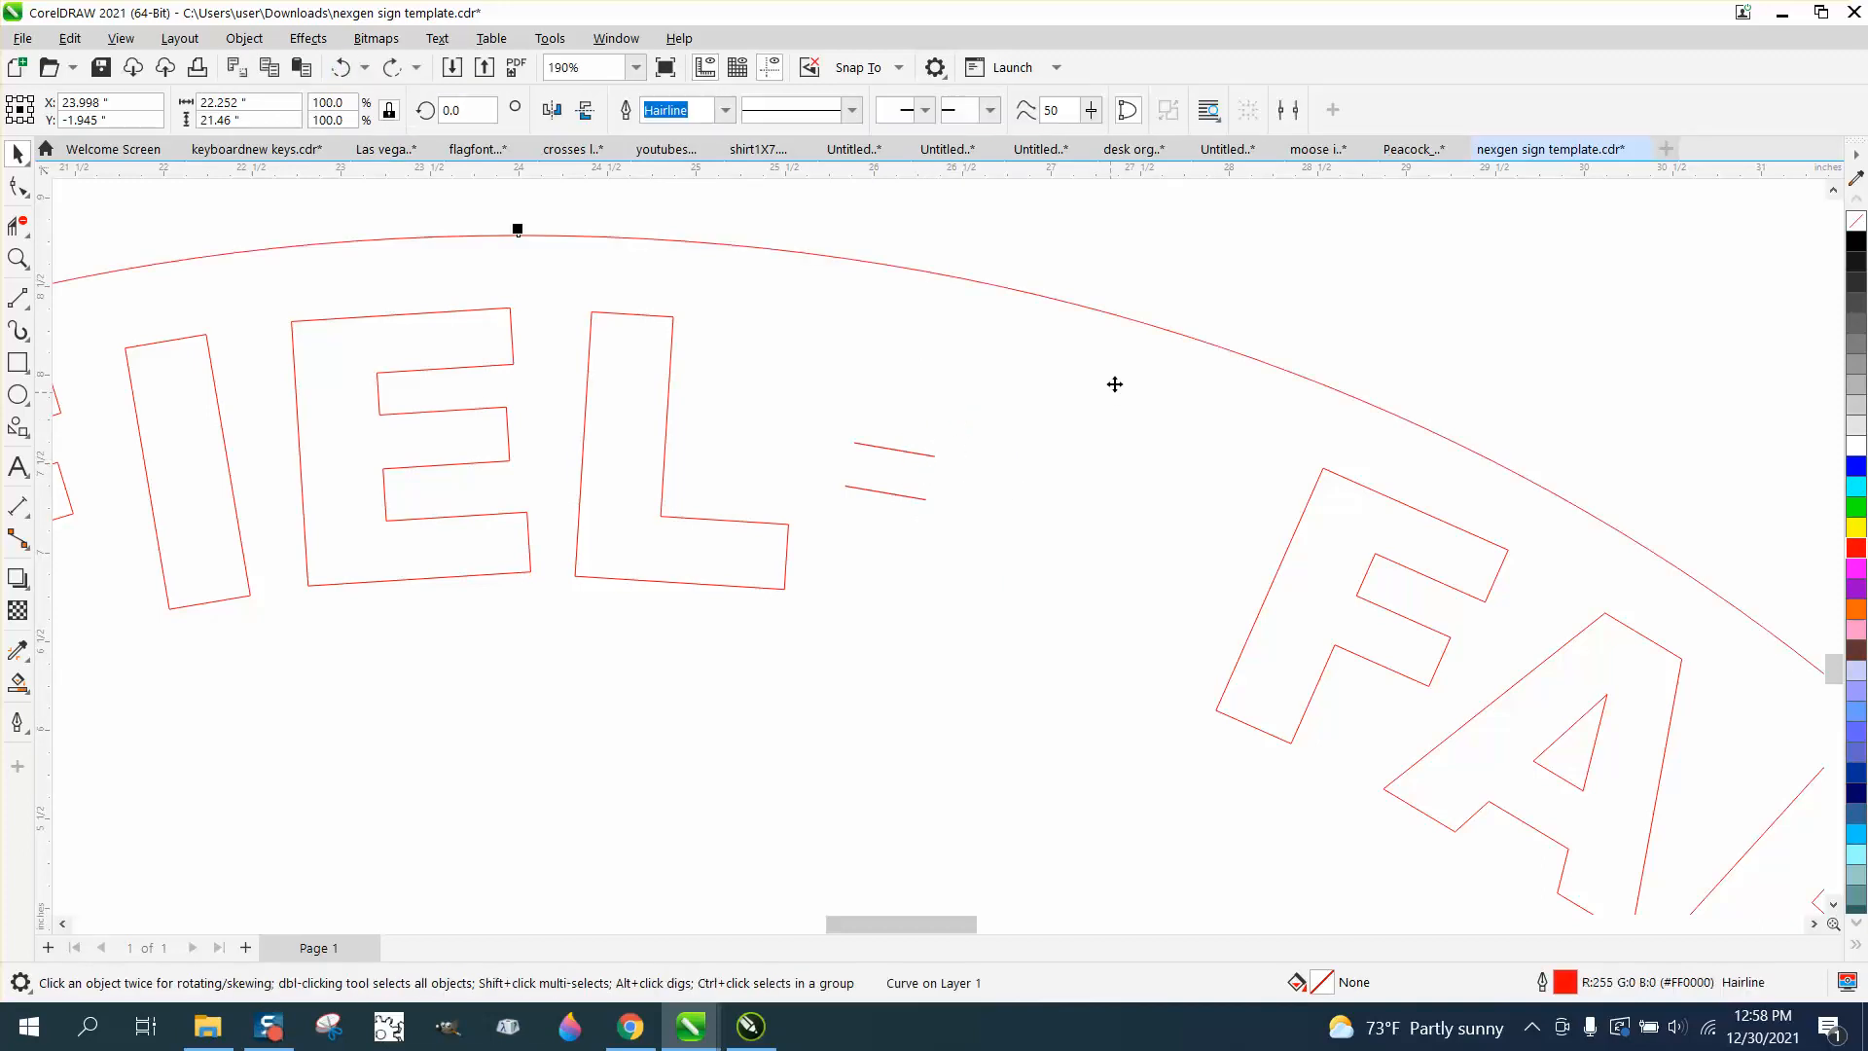
pyautogui.press('Escape')
# Delete the two leftover bridge lines where the original D stood.
pyautogui.click(923, 453)
pyautogui.click(919, 488)
pyautogui.scroll(-5, 895, 437)
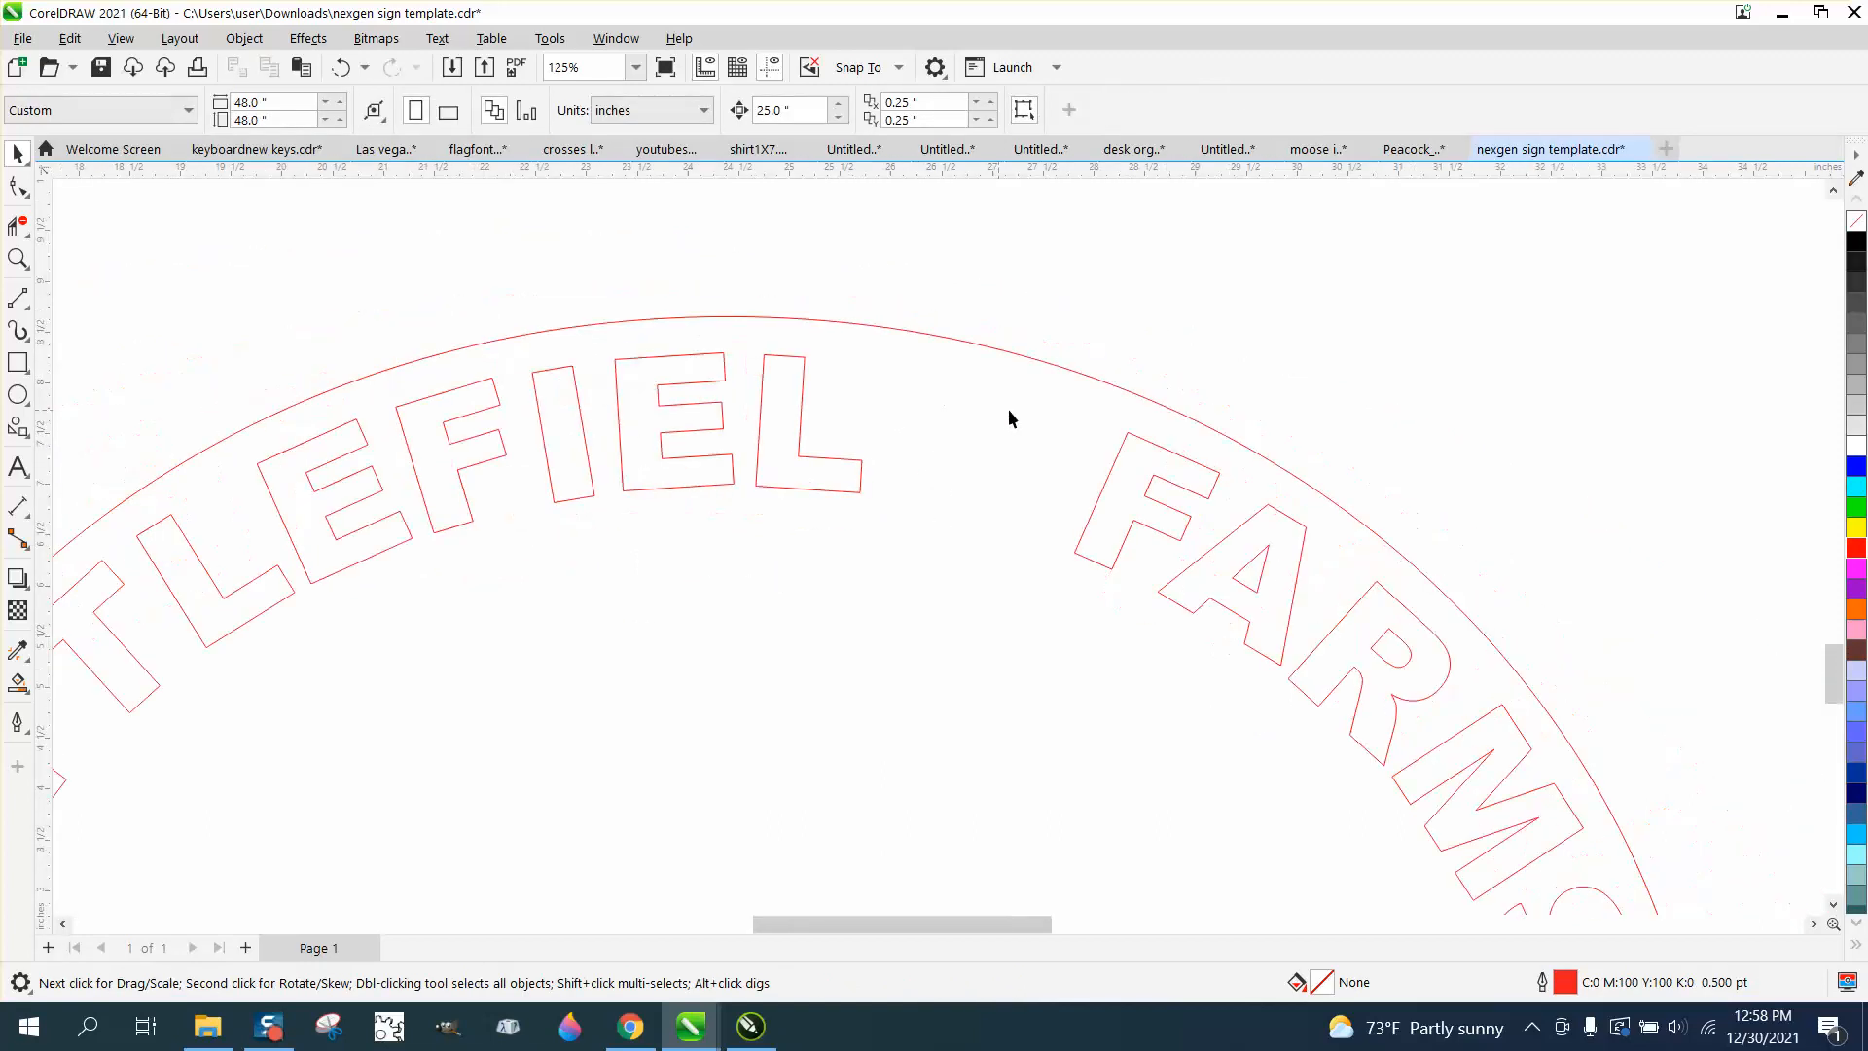
# Move the bridged D 25 in to the left, back into its place in the arched lettering.
pyautogui.scroll(-3, 1503, 443)
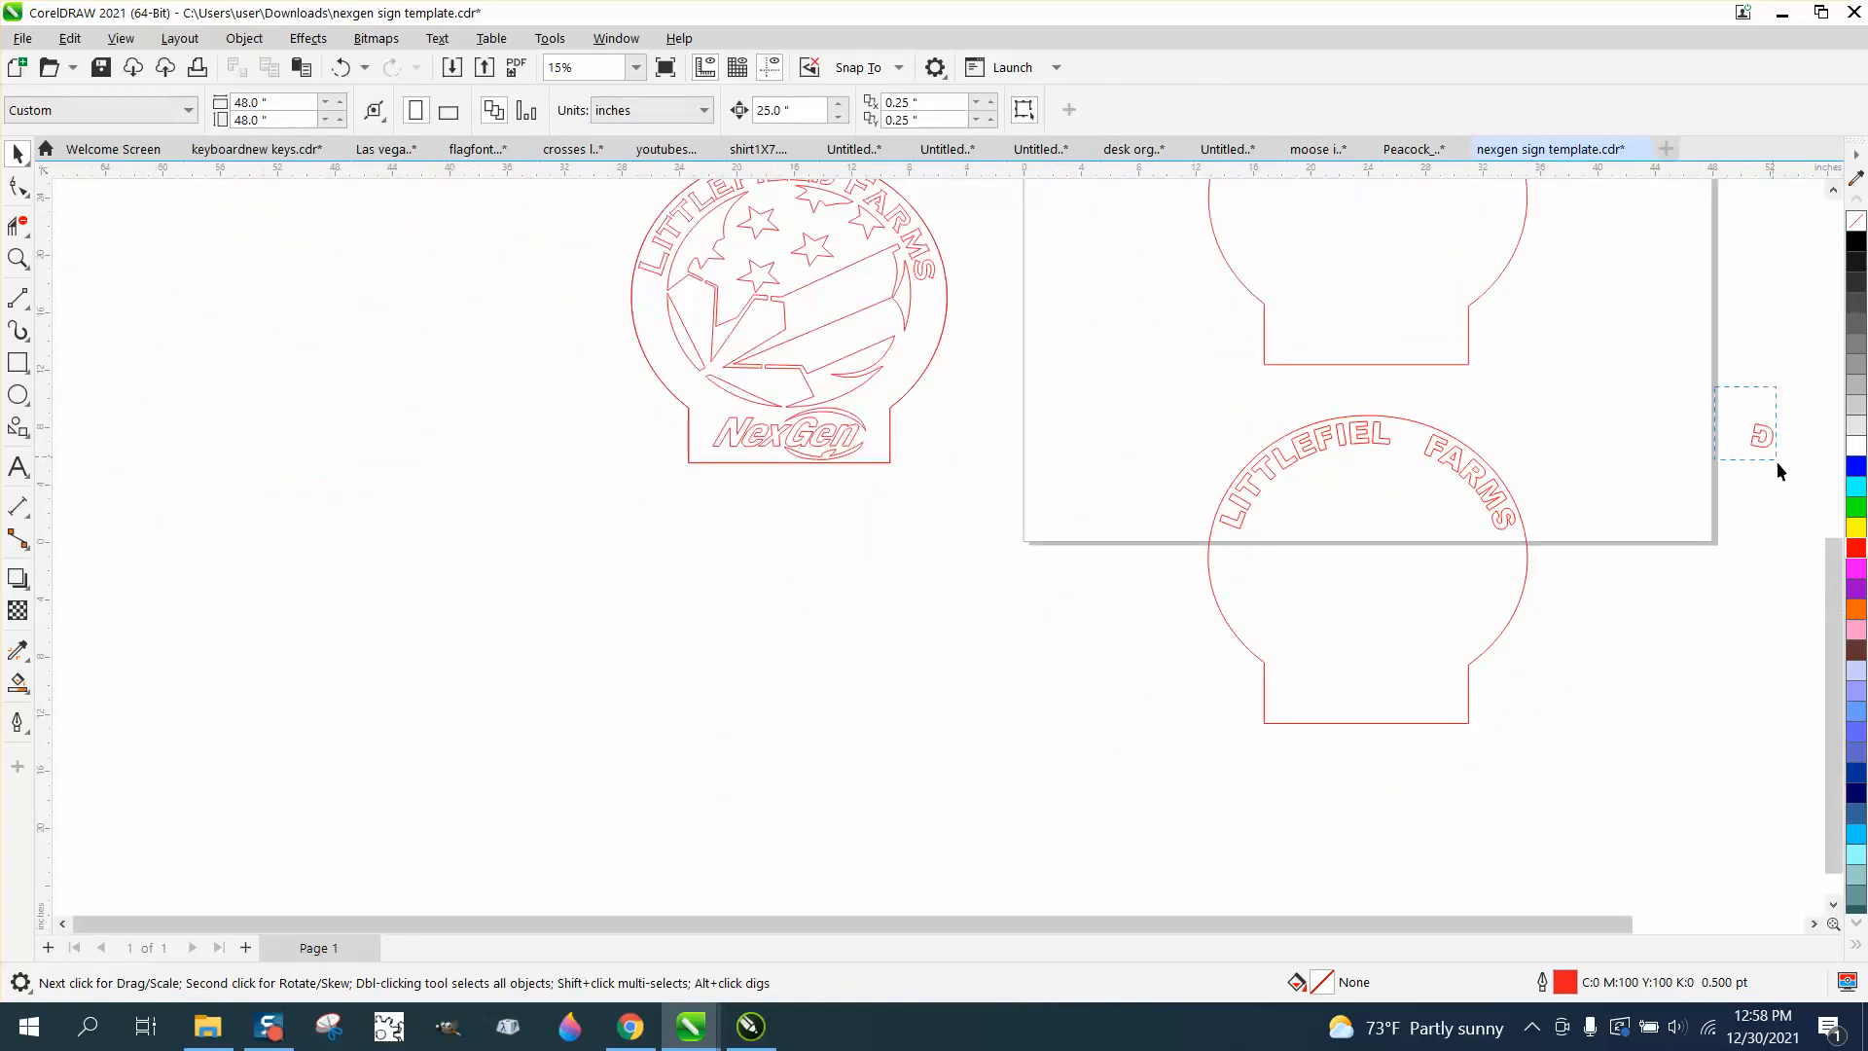
pyautogui.moveTo(1776, 470); pyautogui.dragTo(1780, 474)
pyautogui.hotkey('ctrl', 'z')
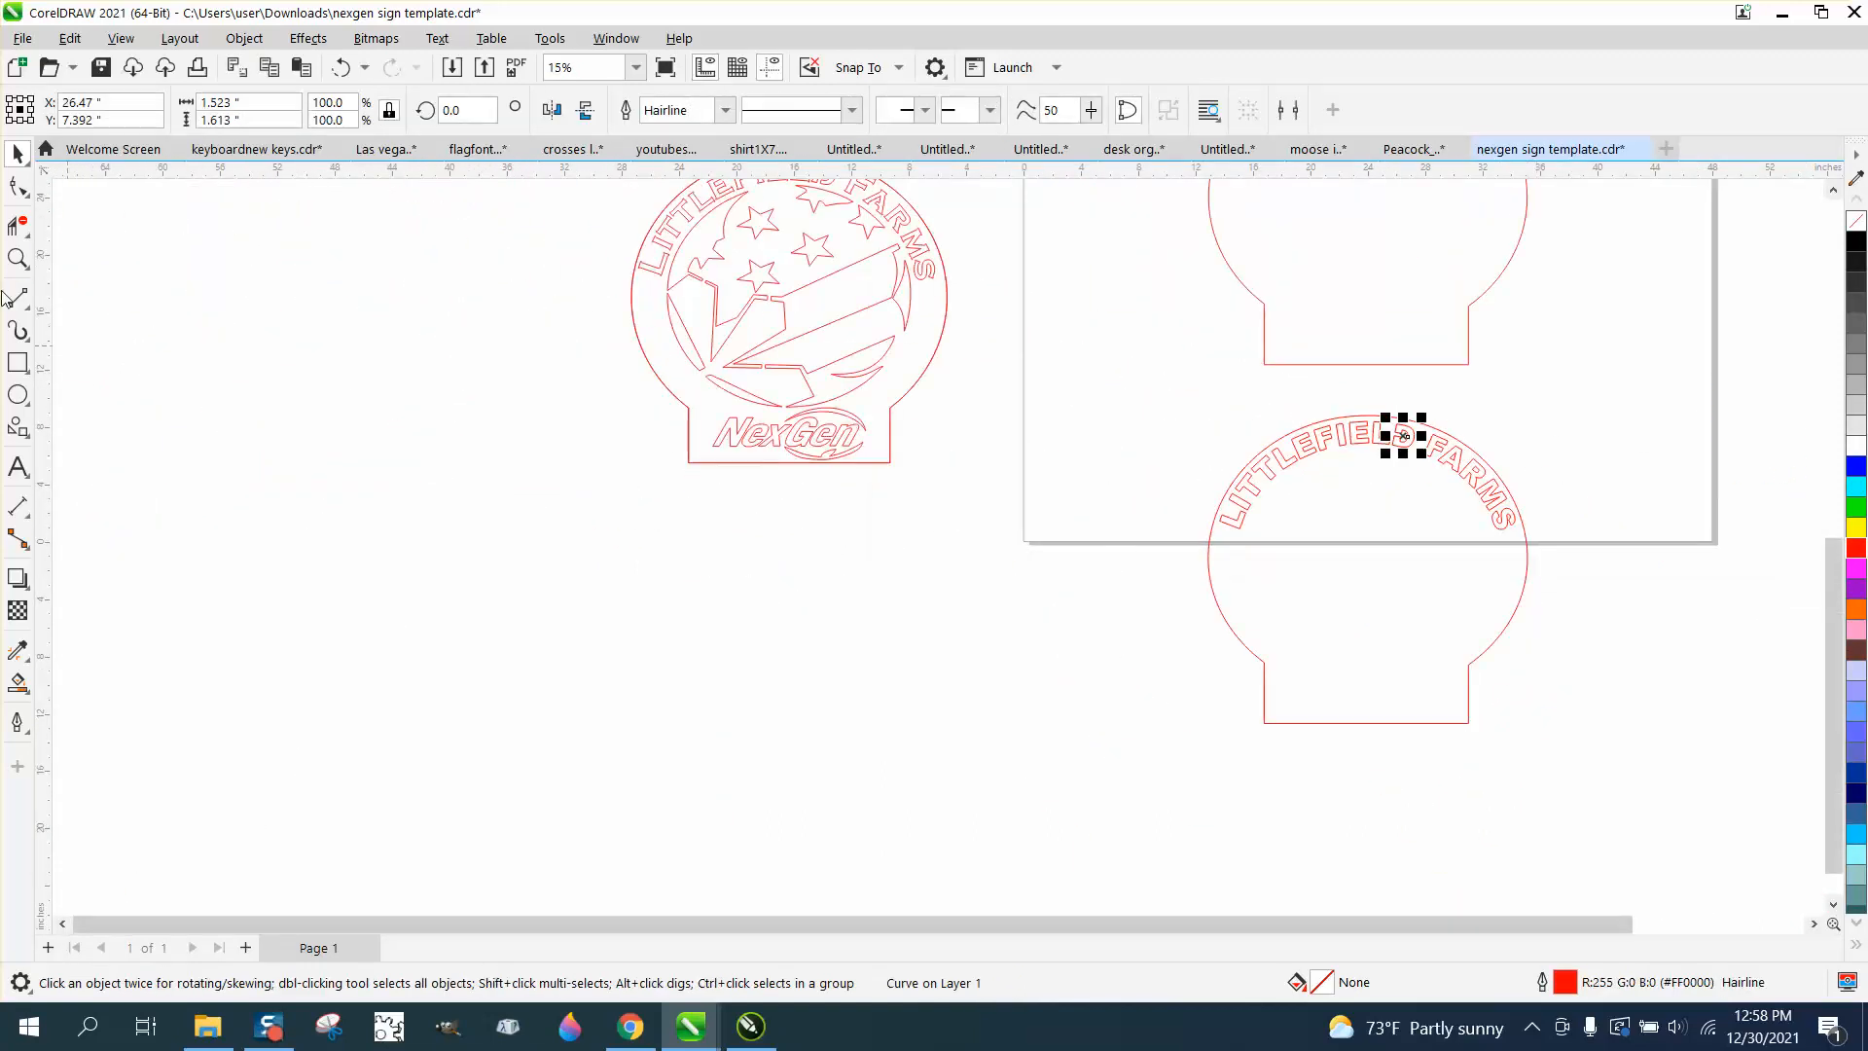
# Examine the bridged D in the arch and compare it with the stencil lettering on the finished NexGen sign.
pyautogui.click(17, 258)
pyautogui.moveTo(1337, 389); pyautogui.dragTo(1503, 518)
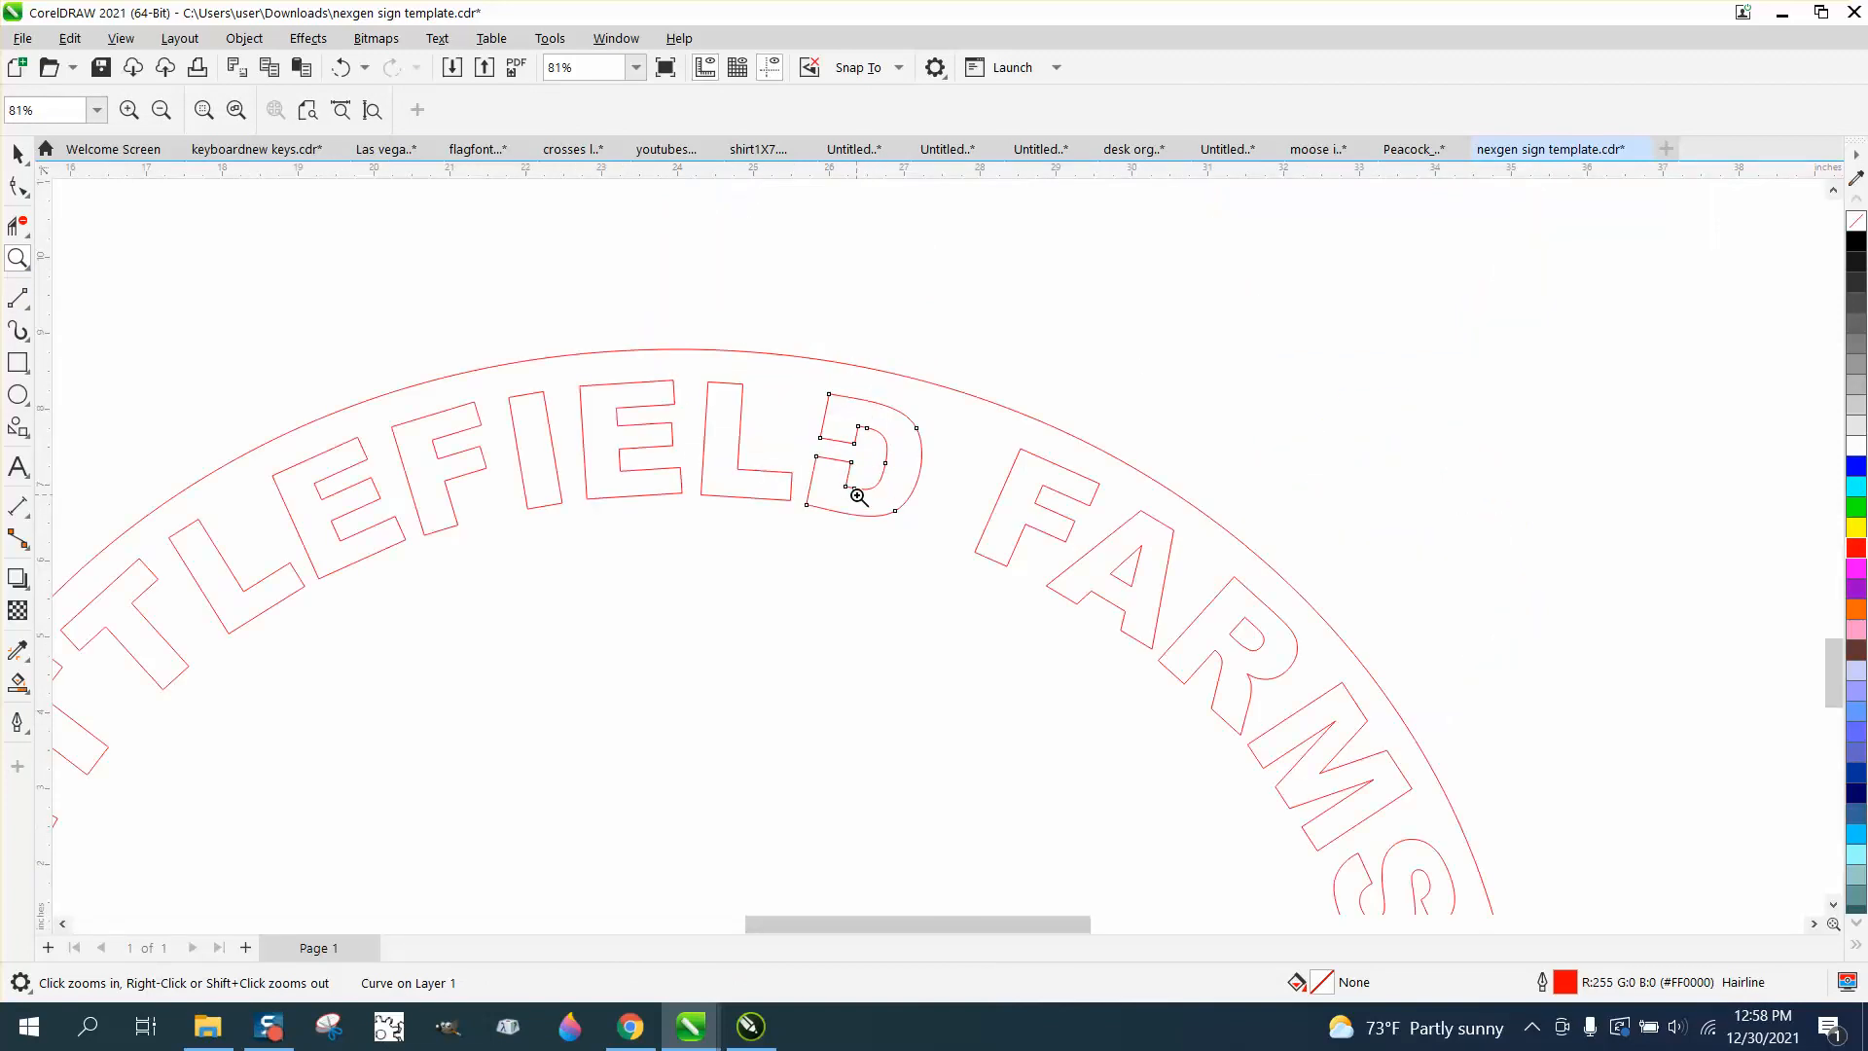
pyautogui.scroll(-4, 989, 465)
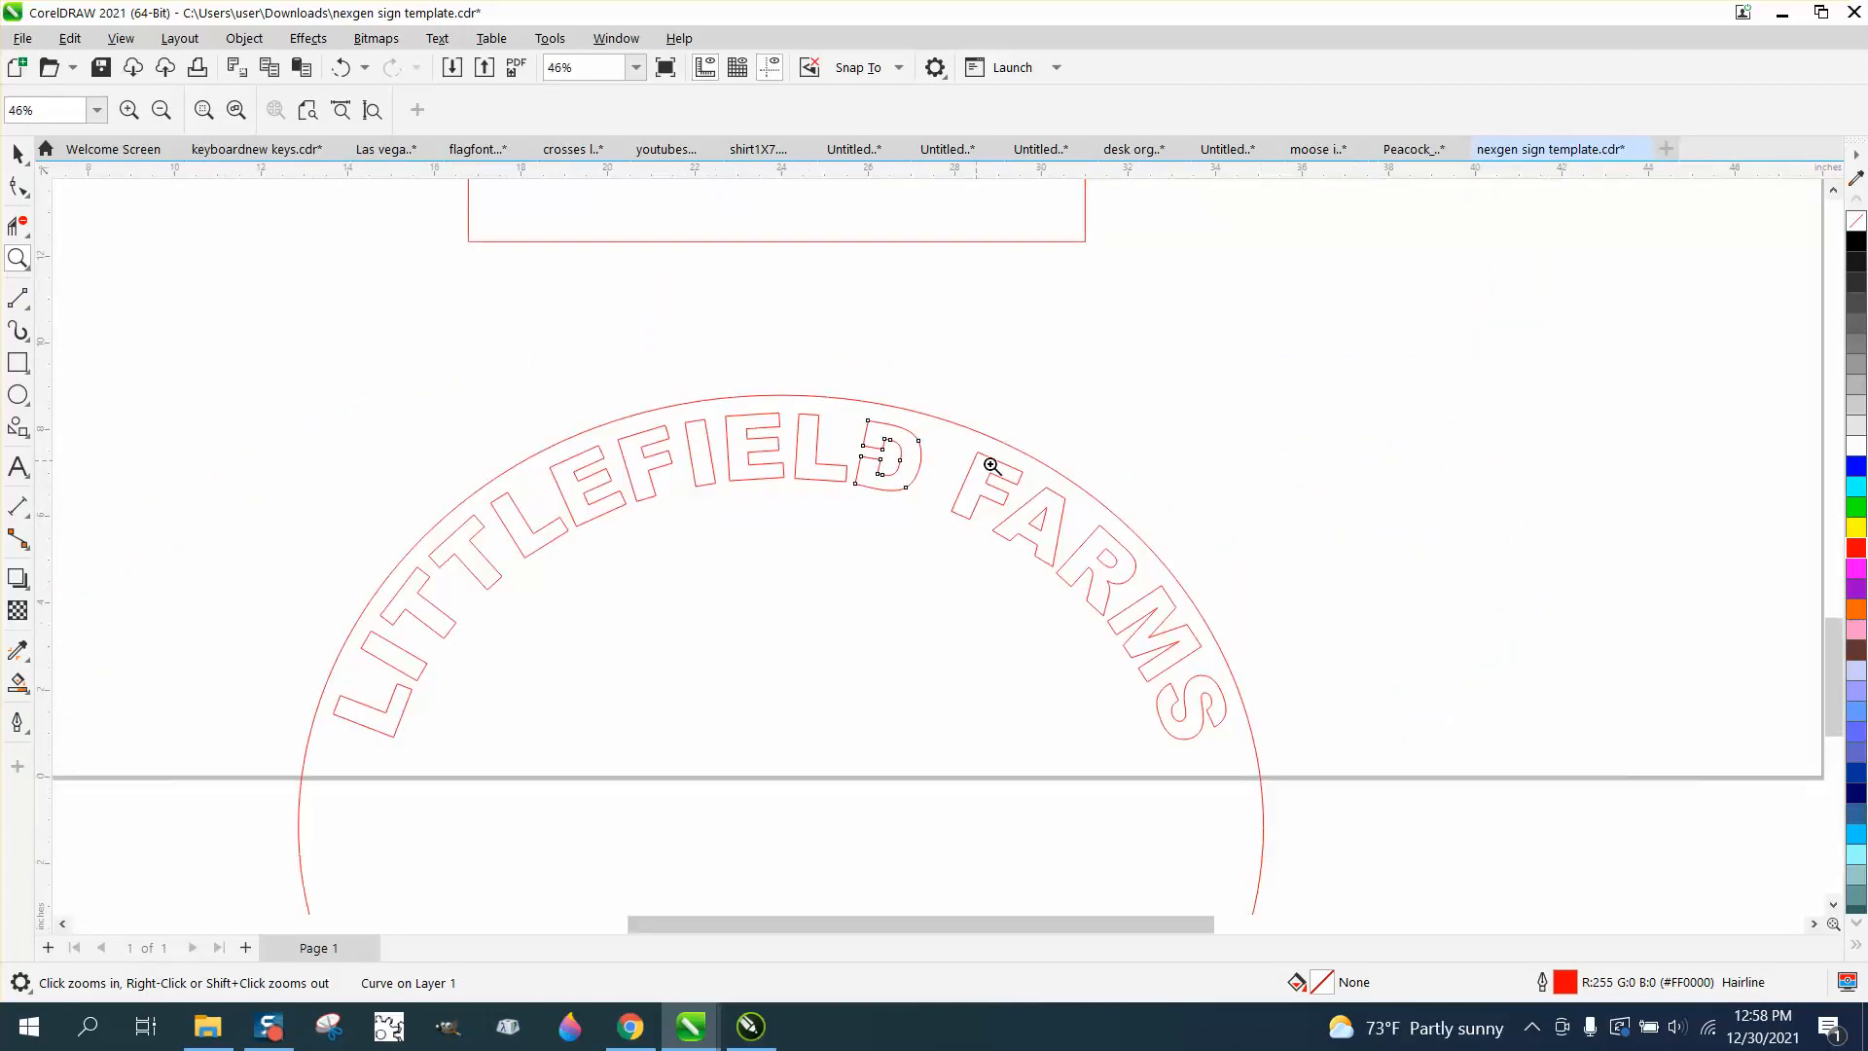
pyautogui.moveTo(399, 209); pyautogui.dragTo(473, 260)
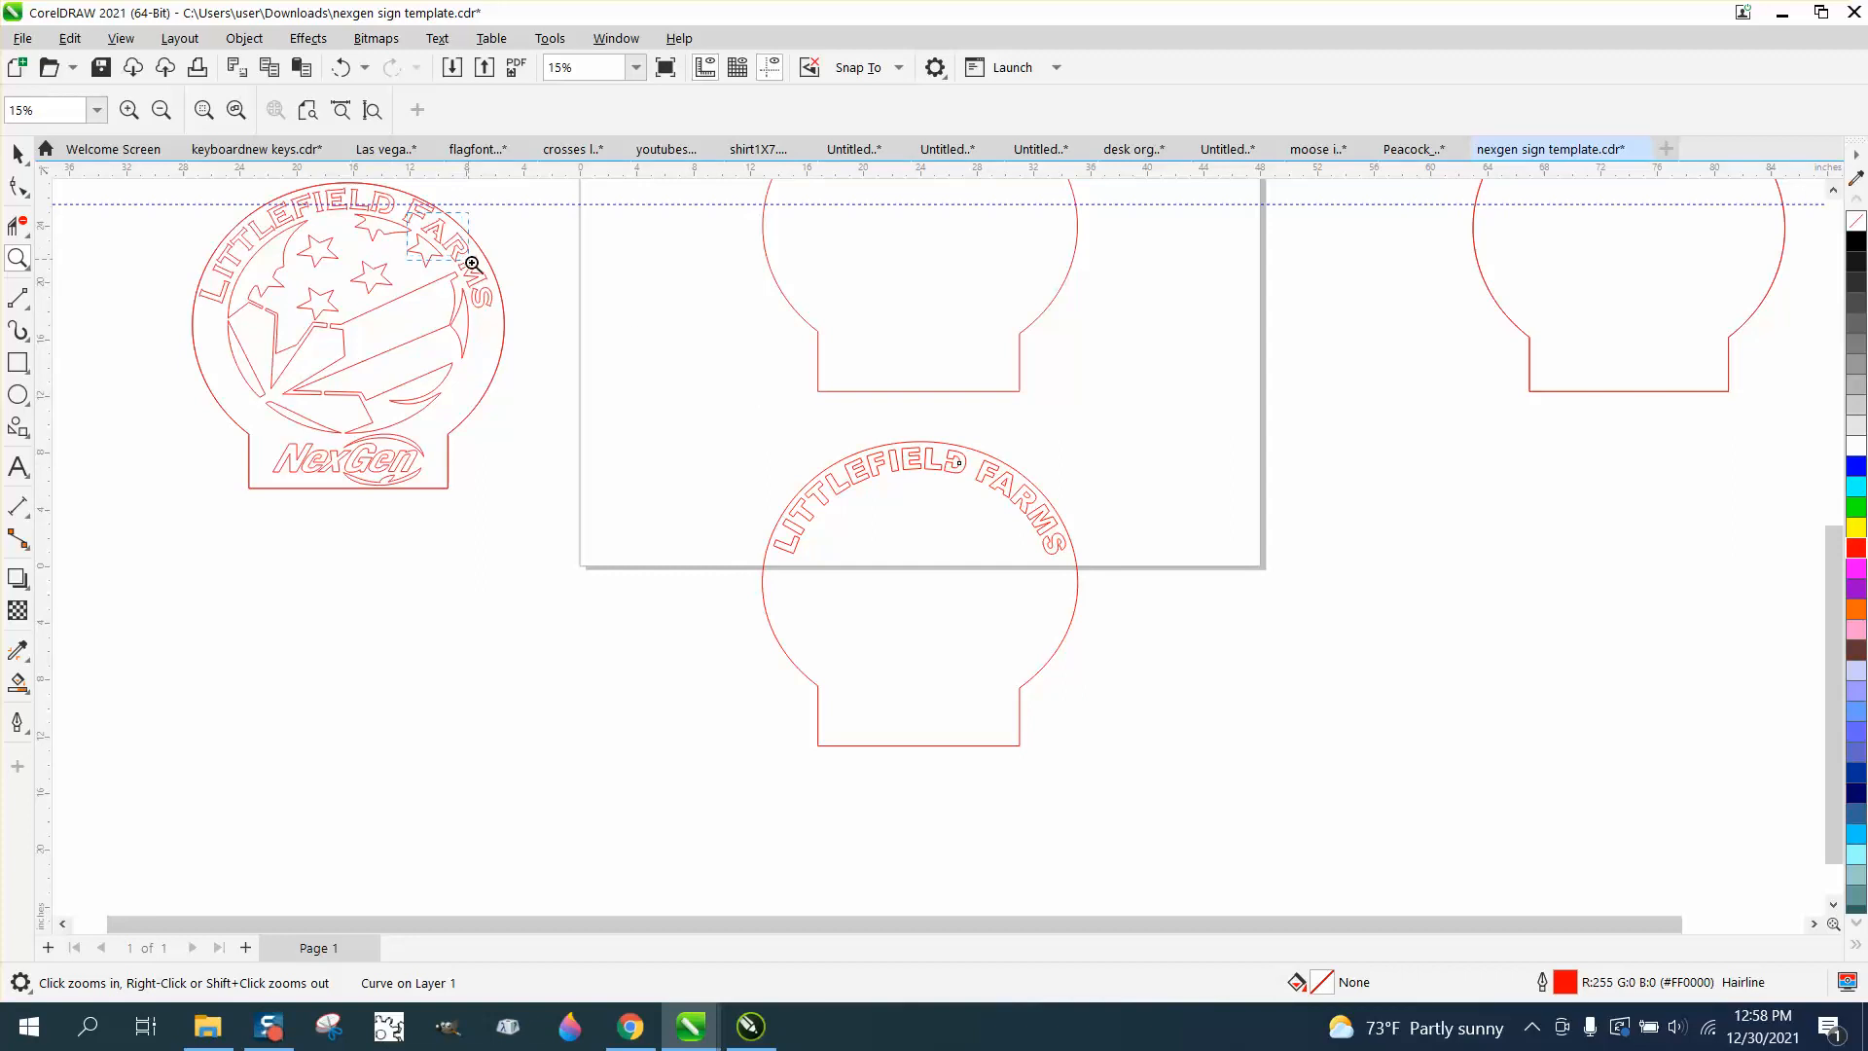
pyautogui.scroll(-3, 790, 415)
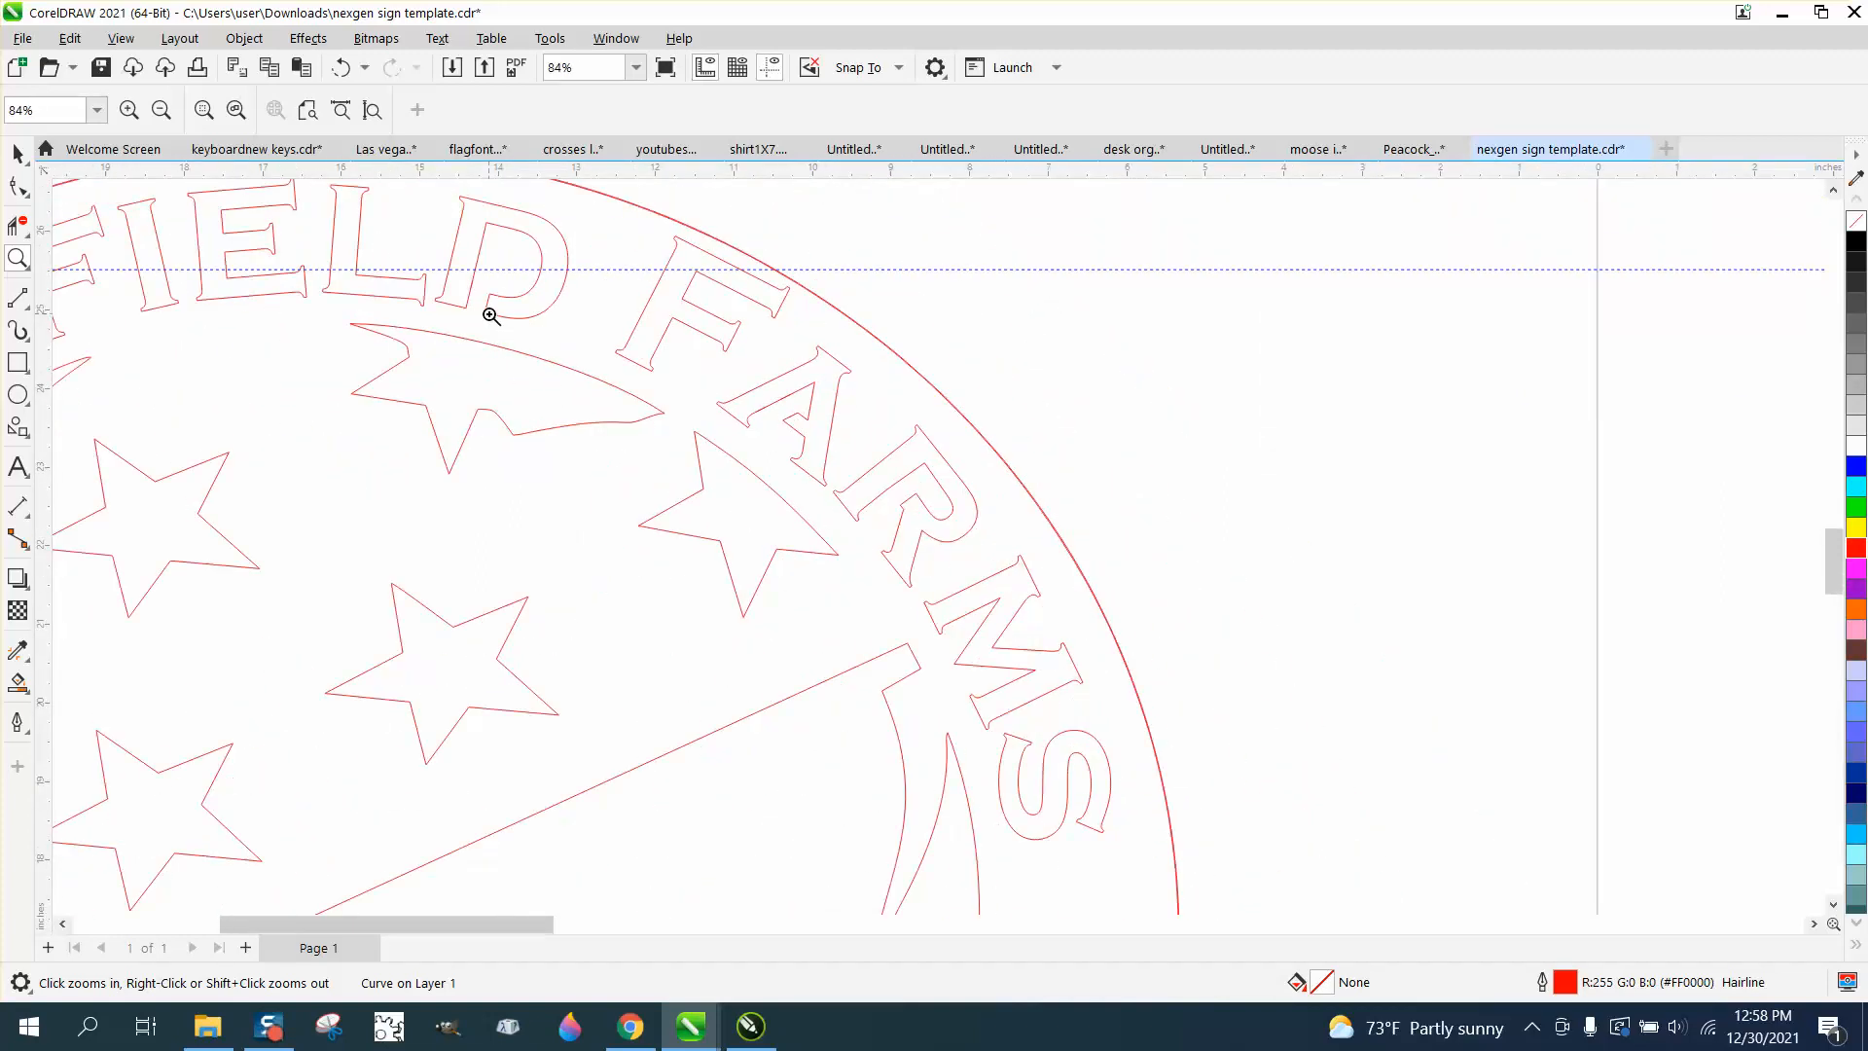
pyautogui.scroll(-2, 822, 445)
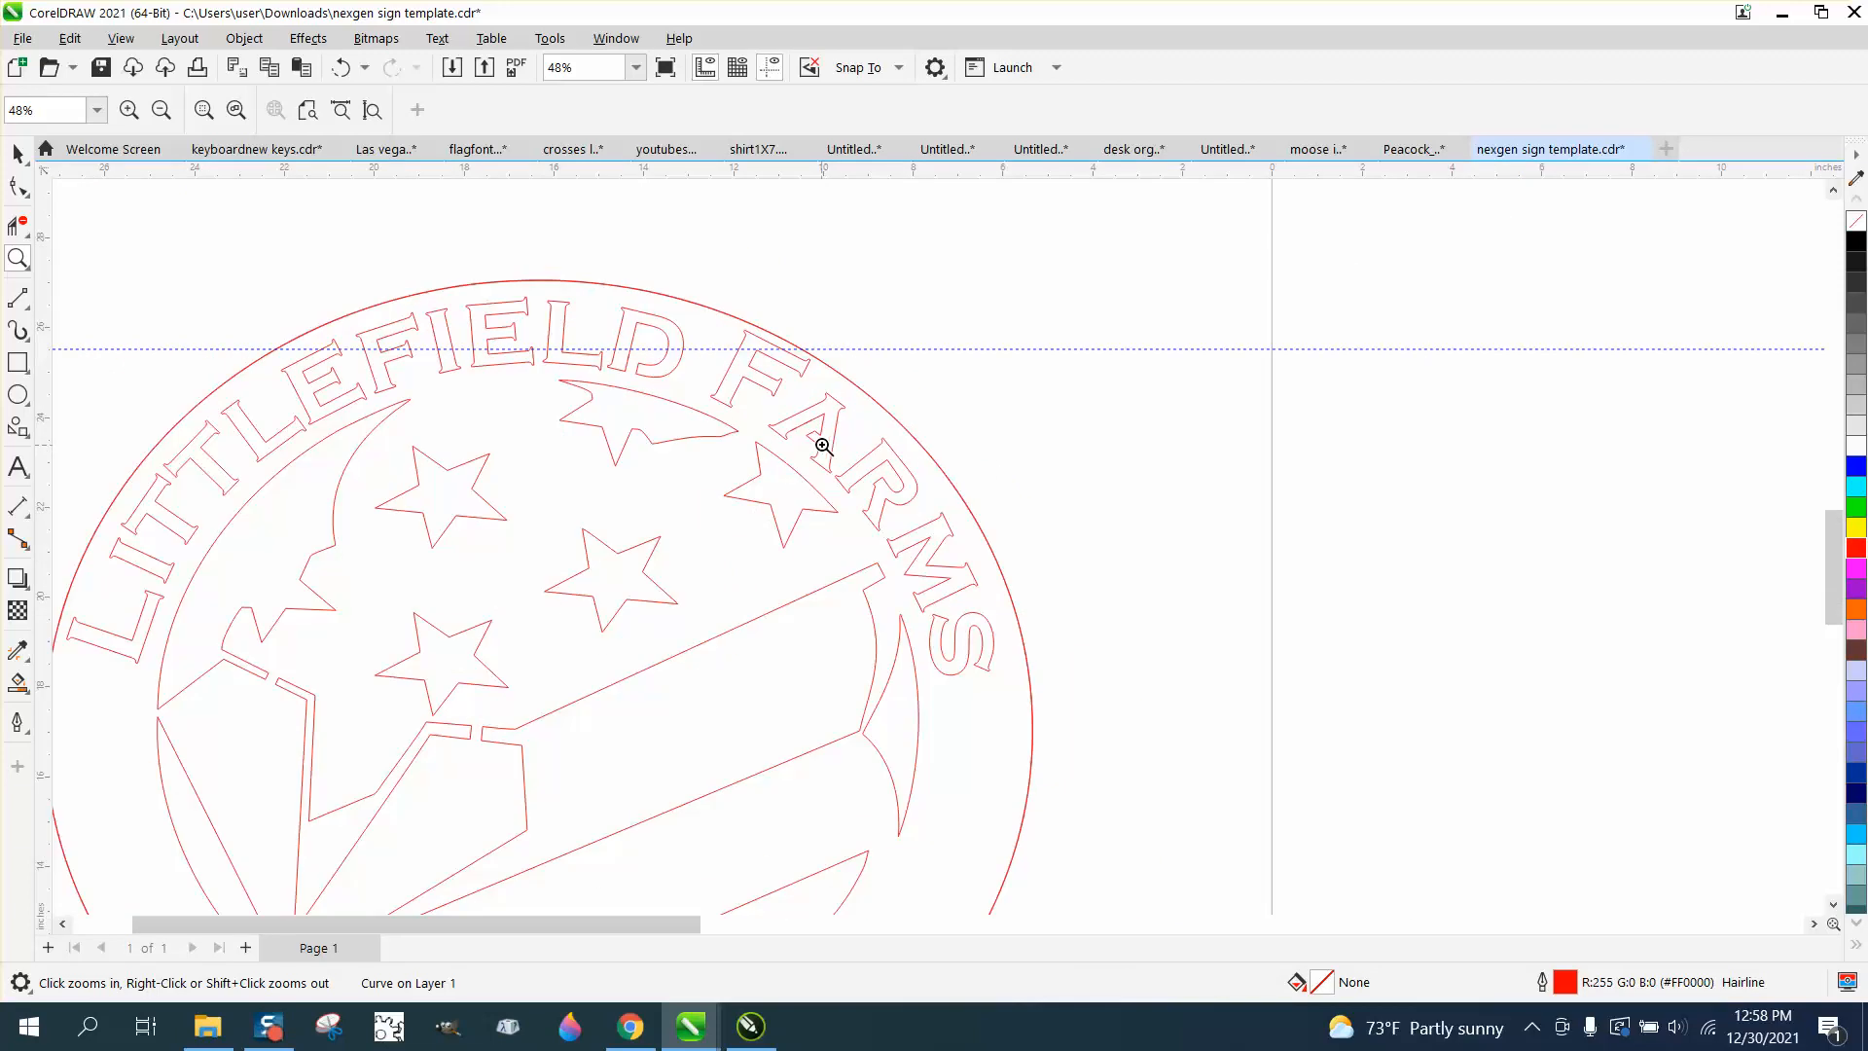
# Inspect the nodes of the first F in the arched lettering on the finished NexGen sign, and compare the sign with the new outlines.
pyautogui.scroll(-3, 822, 445)
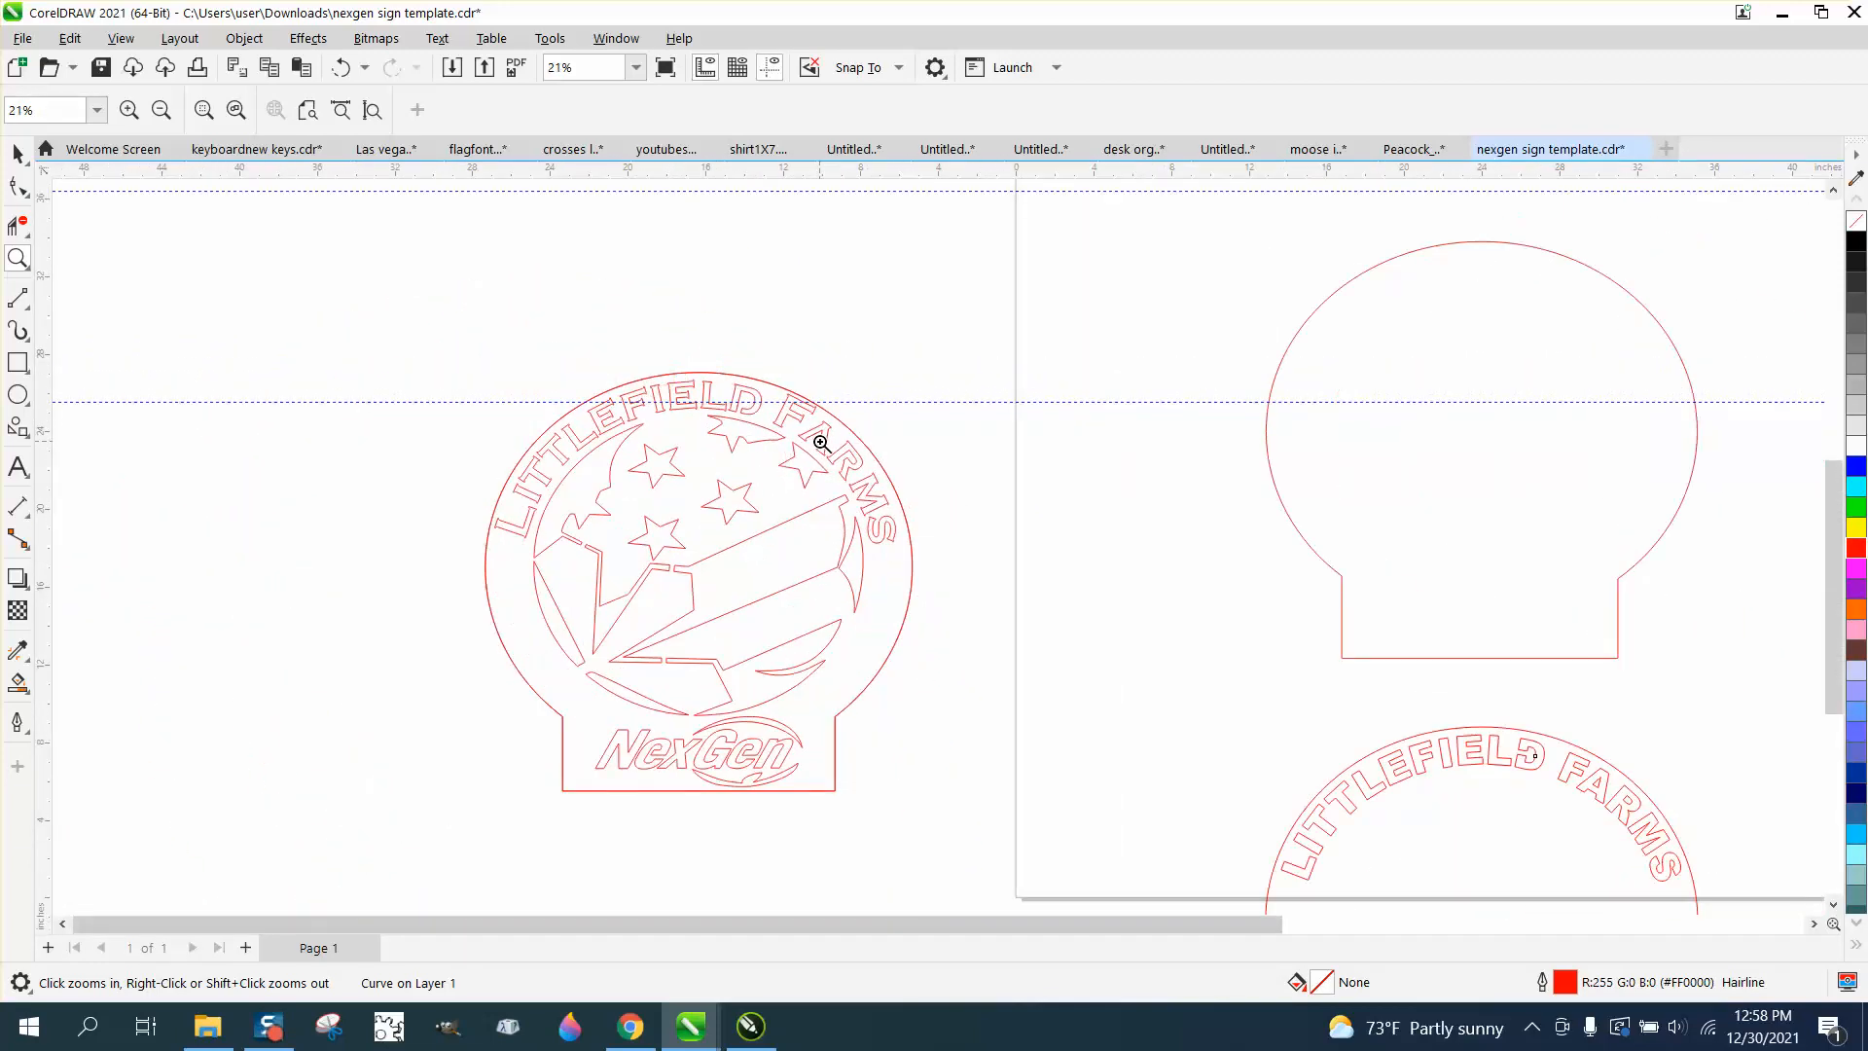
pyautogui.click(17, 156)
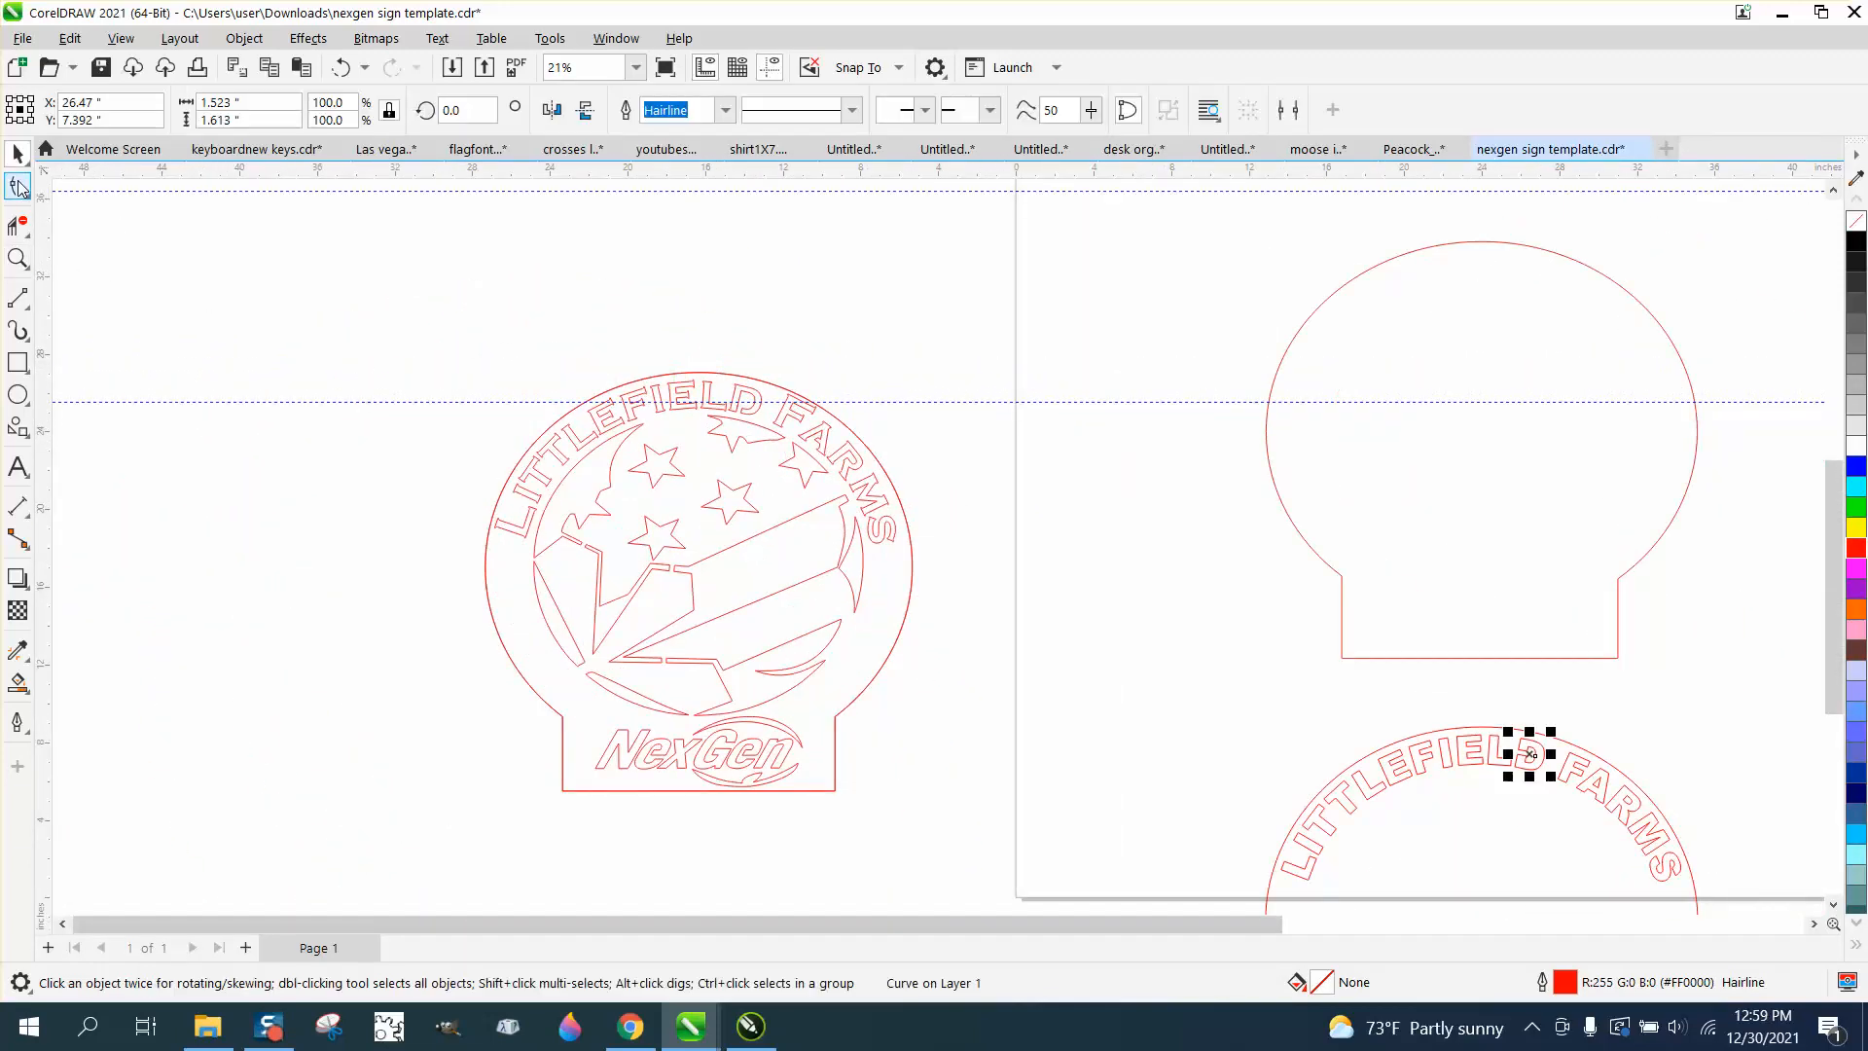
pyautogui.click(643, 394)
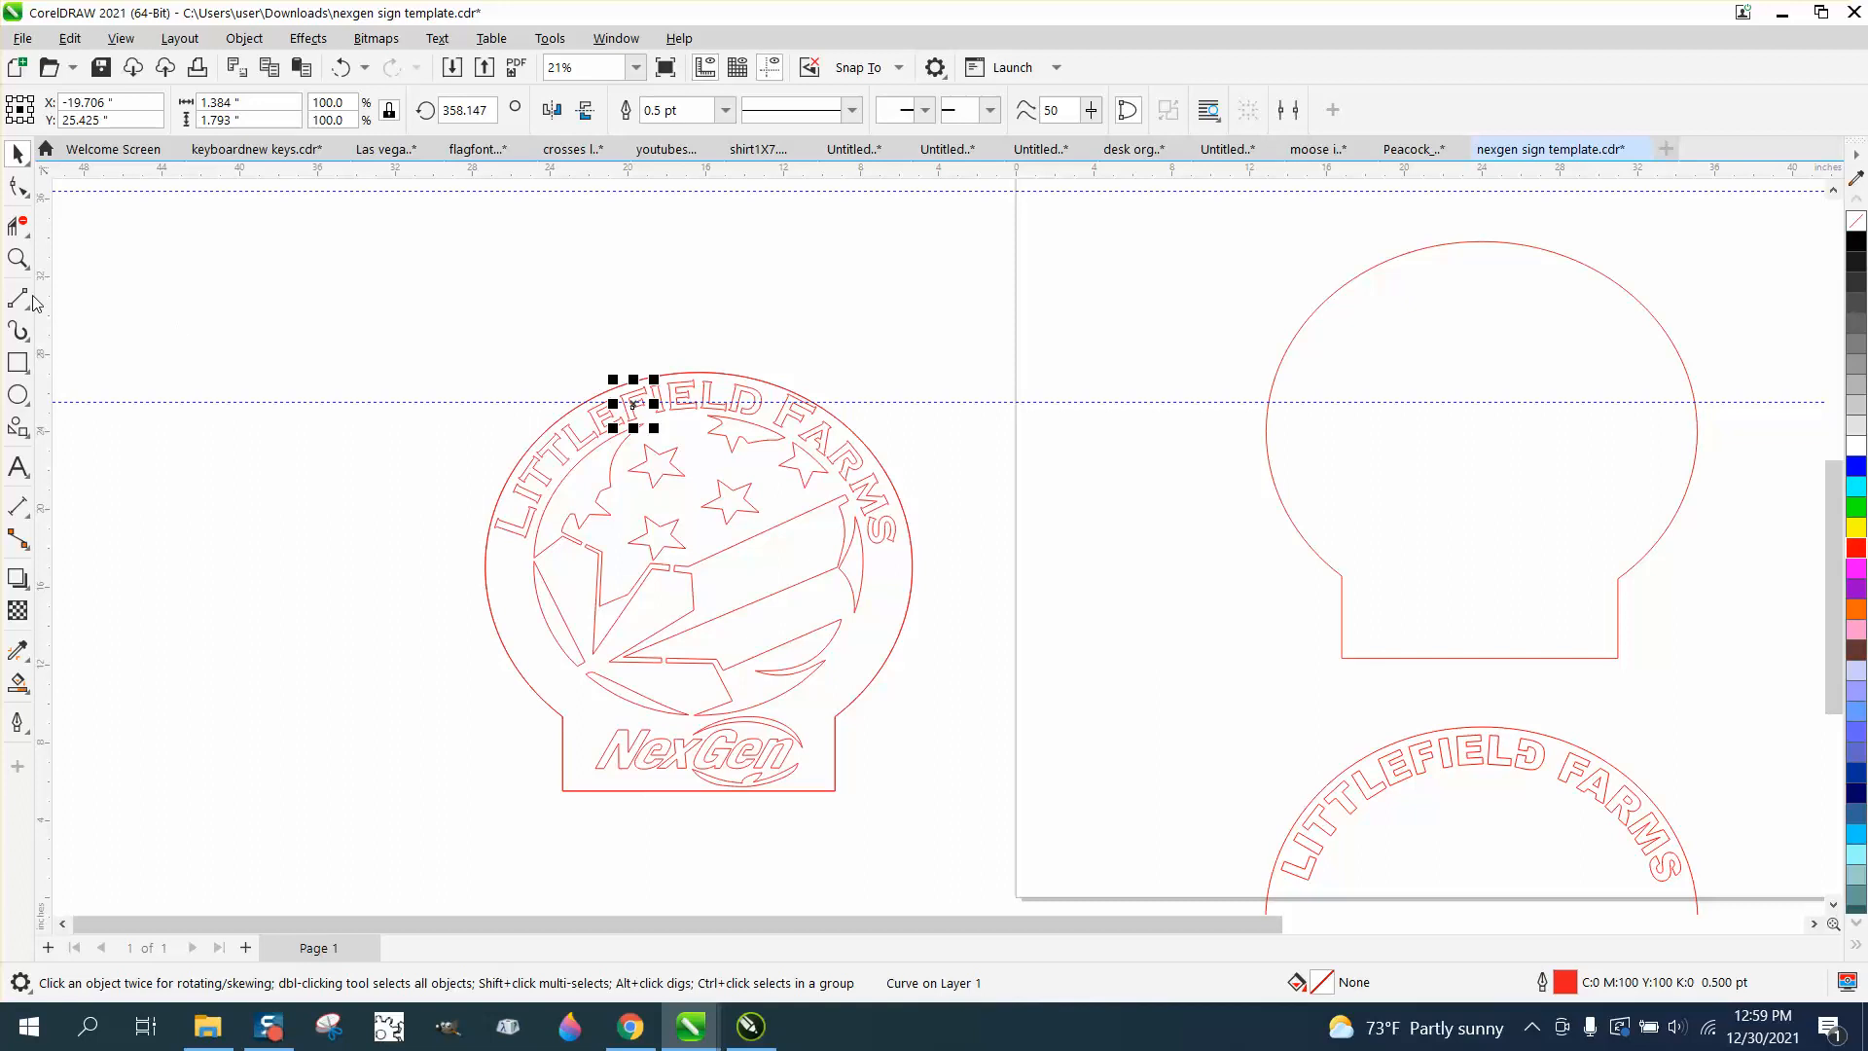
pyautogui.click(244, 38)
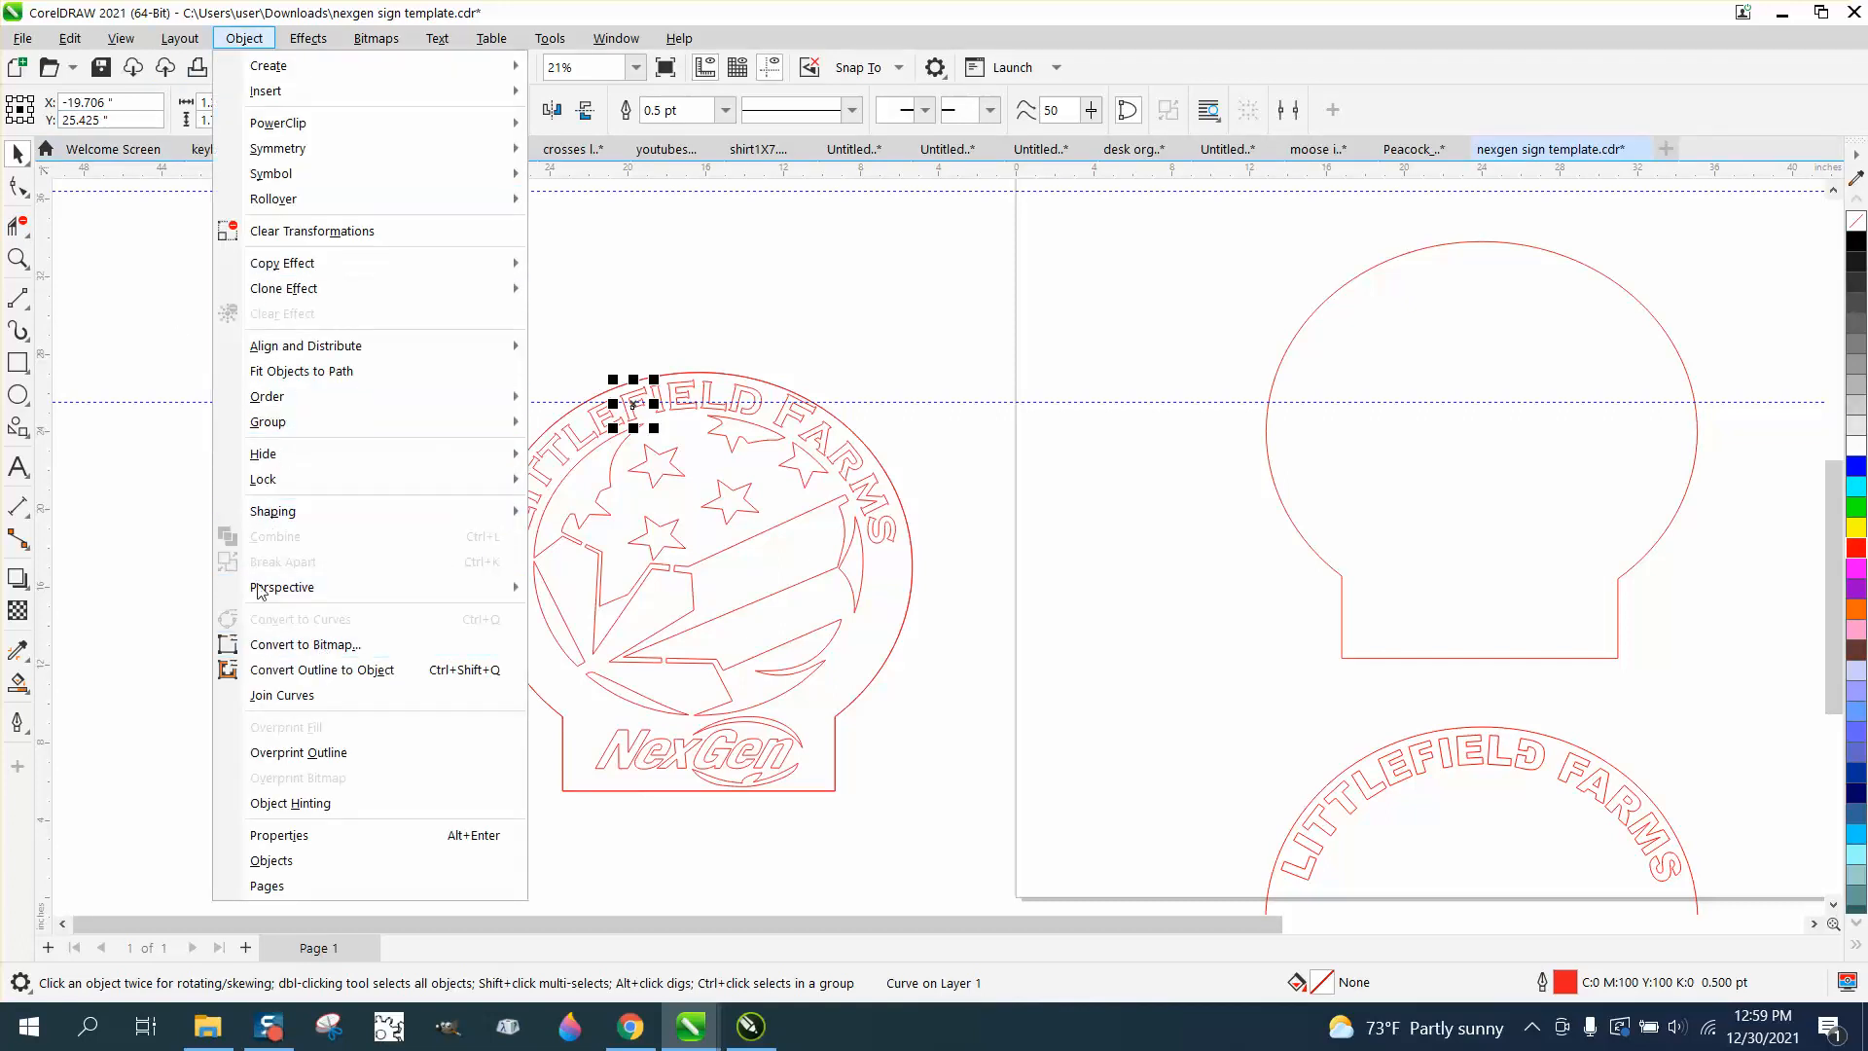
pyautogui.moveTo(261, 588)
pyautogui.click(18, 190)
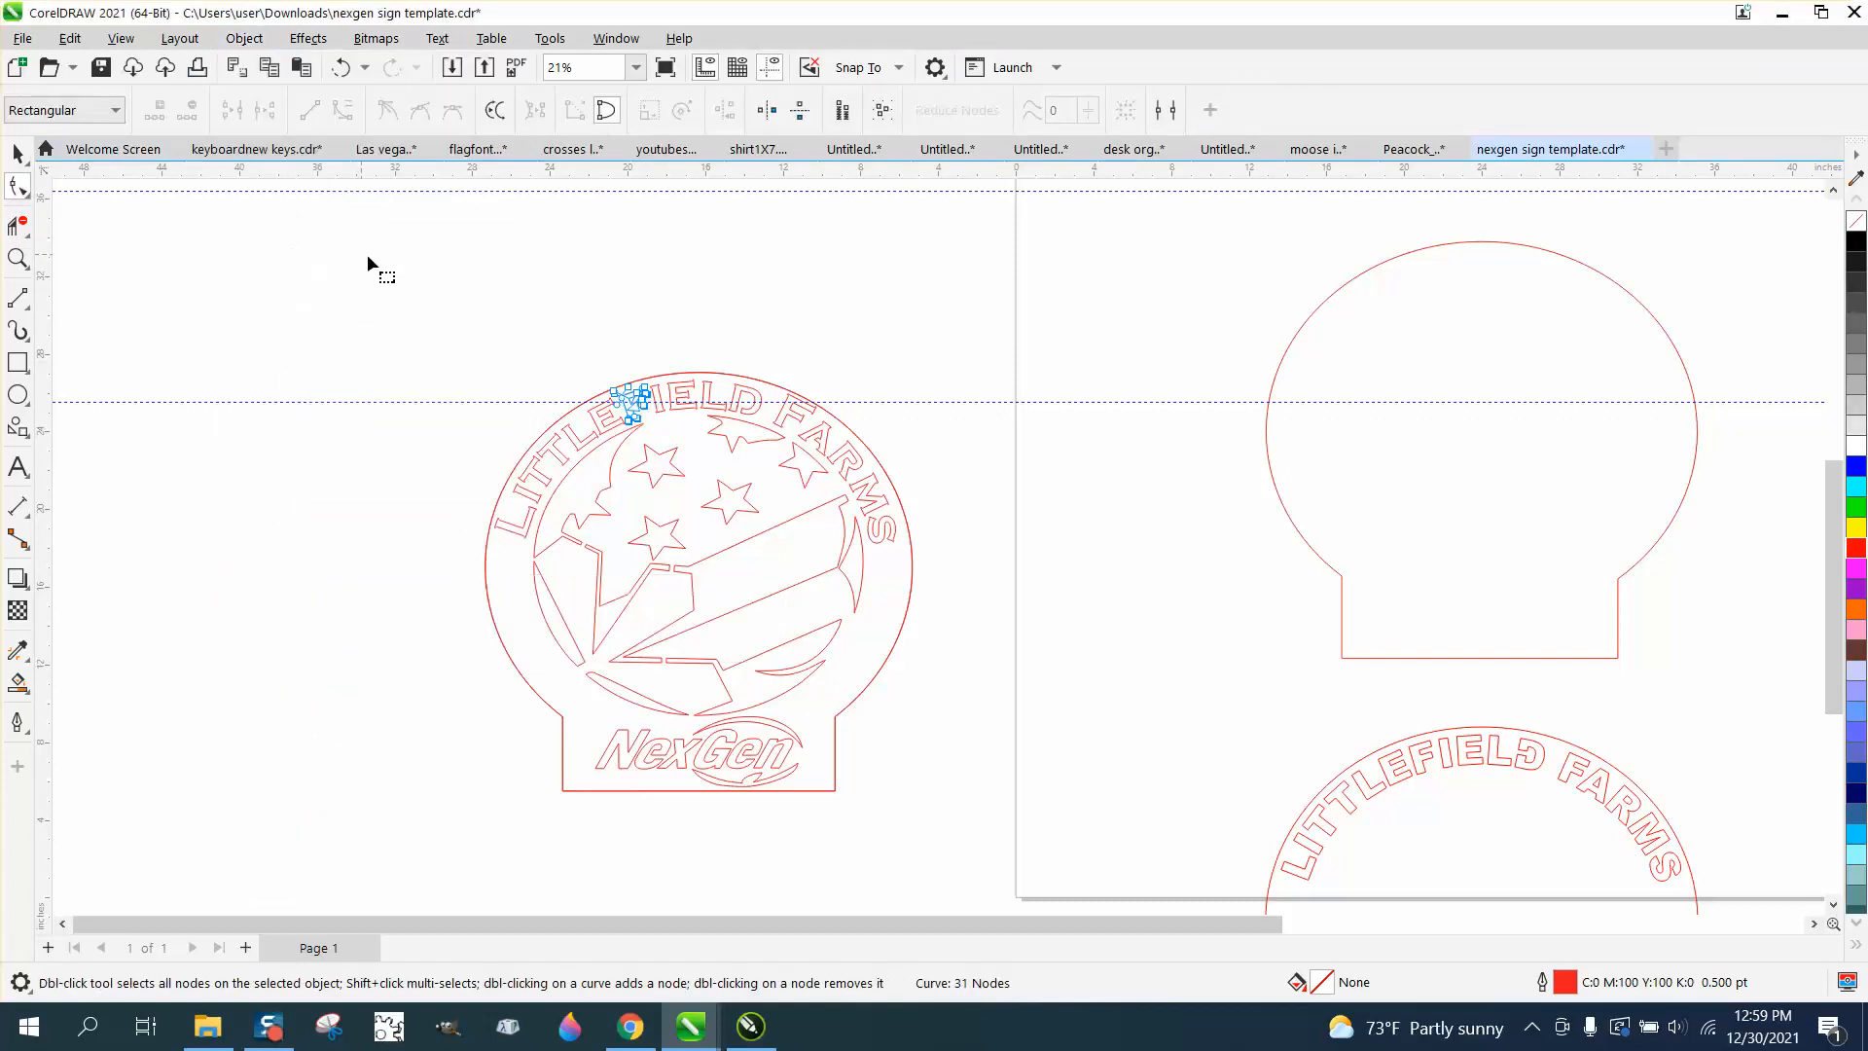
pyautogui.click(18, 258)
pyautogui.moveTo(637, 420); pyautogui.dragTo(710, 444)
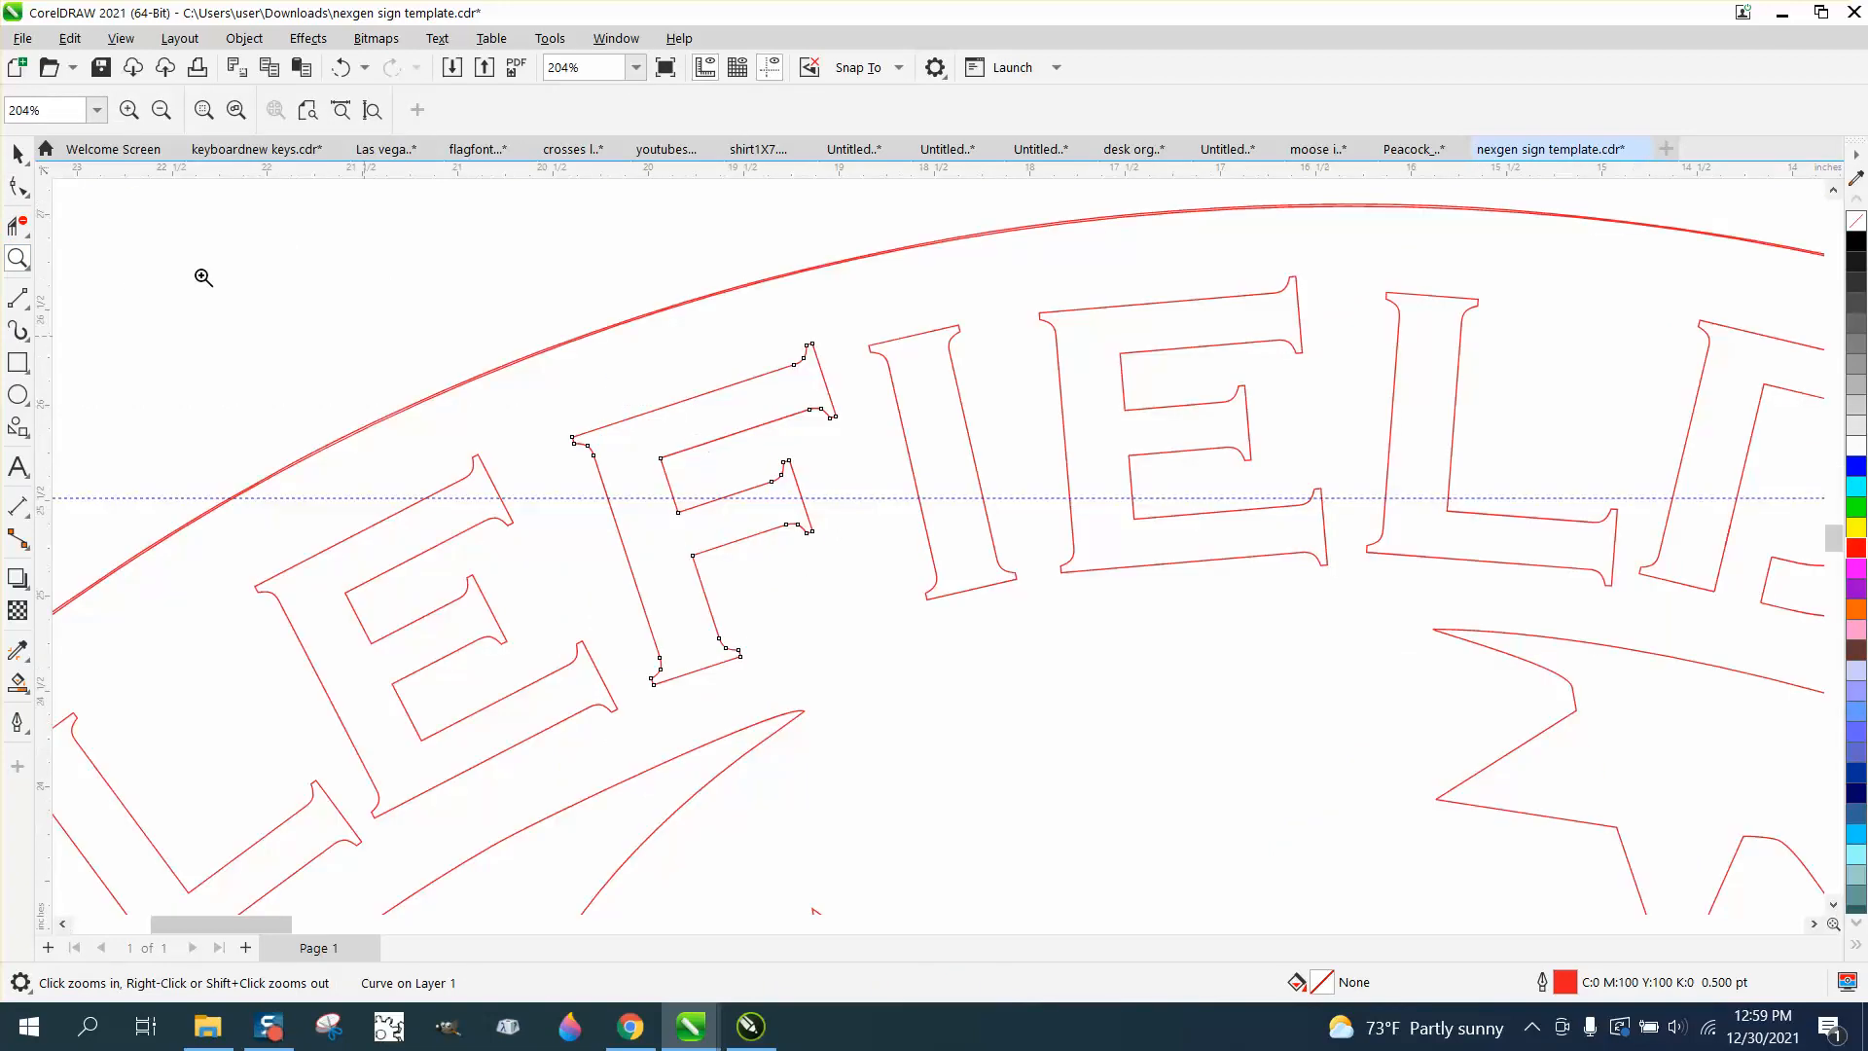
pyautogui.press('F10')
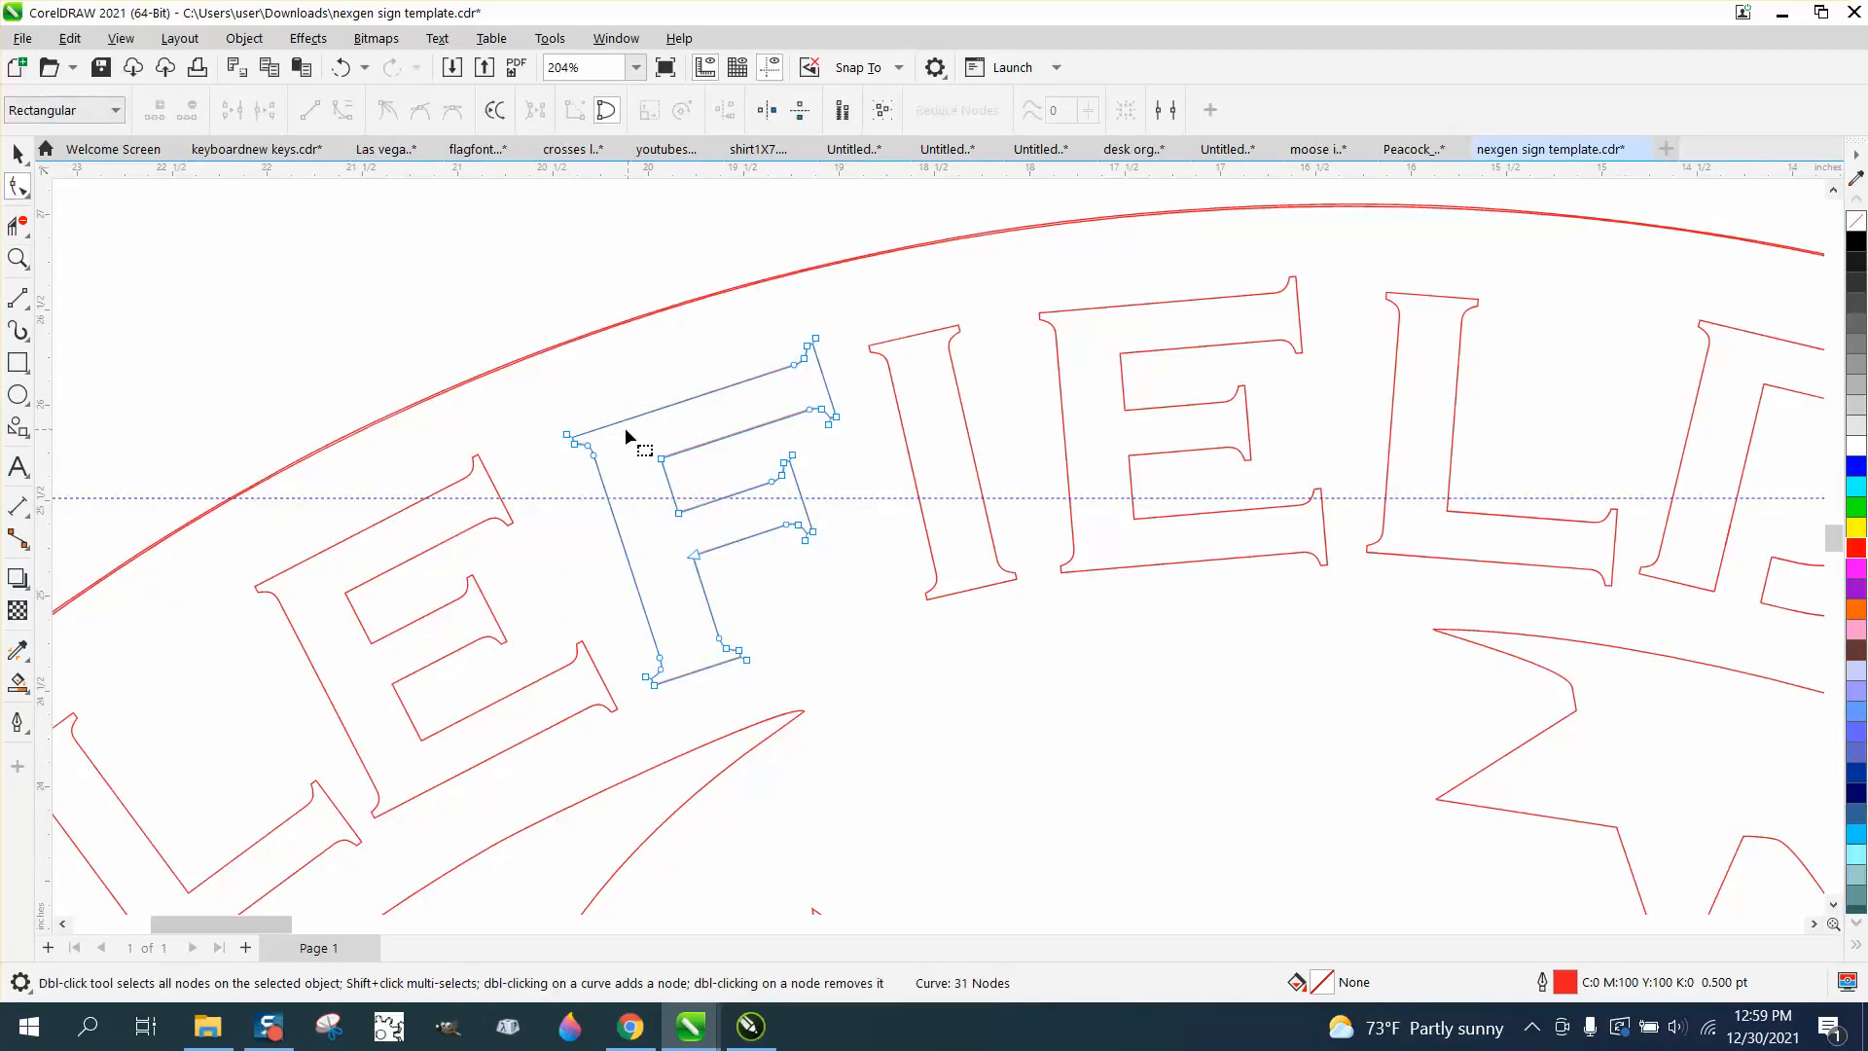
pyautogui.scroll(-5, 570, 374)
pyautogui.scroll(-8, 537, 367)
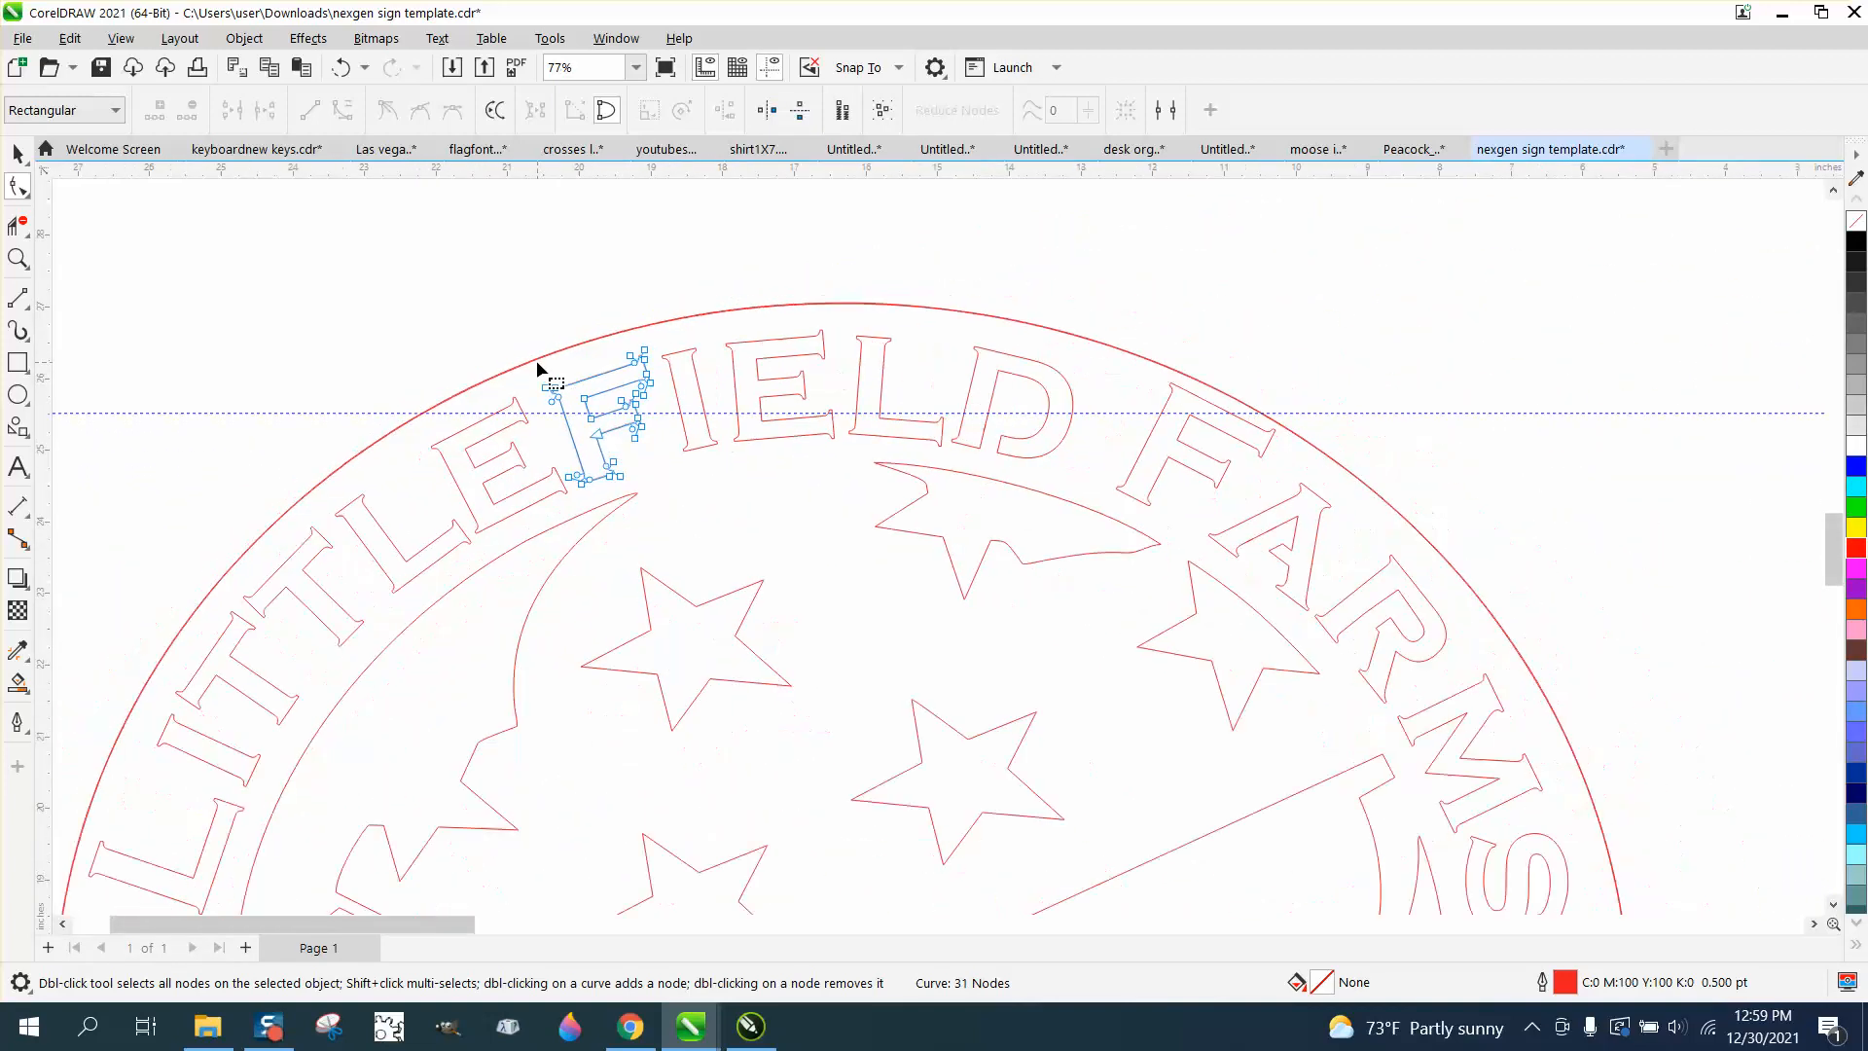
pyautogui.scroll(-2, 541, 359)
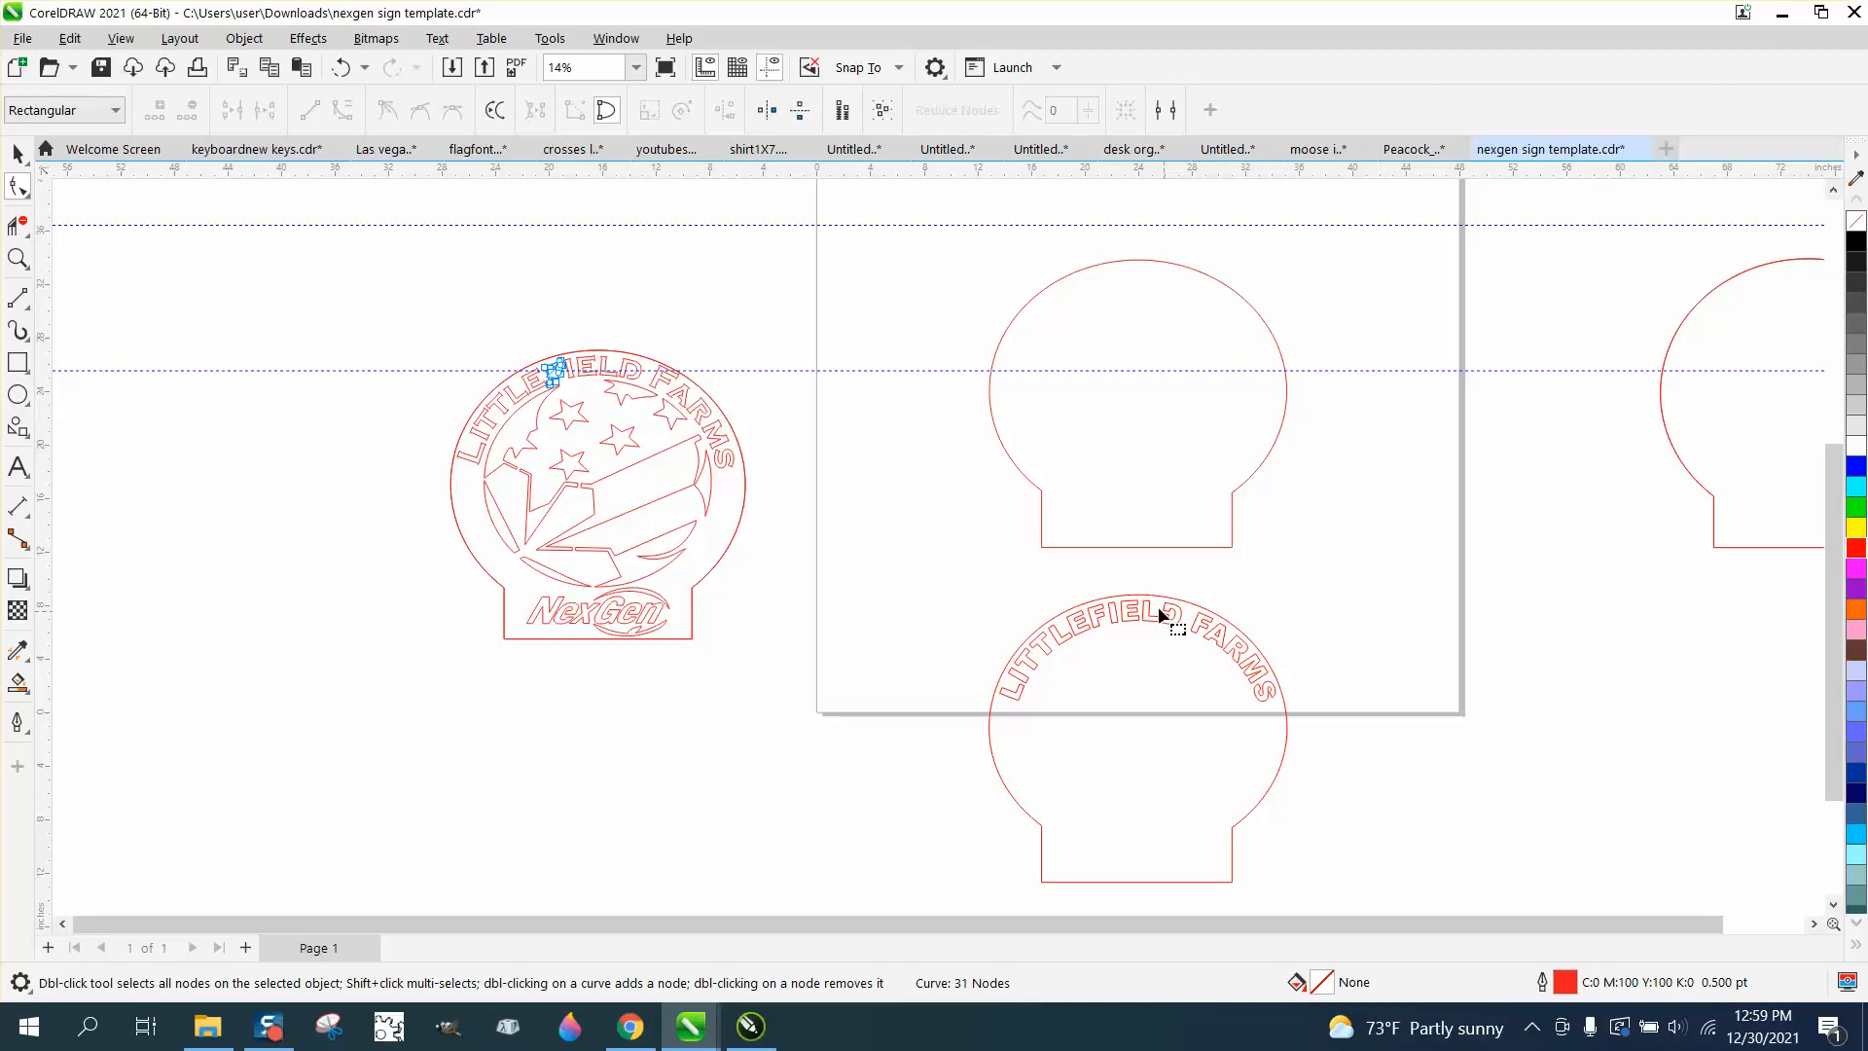
pyautogui.scroll(-2, 1029, 557)
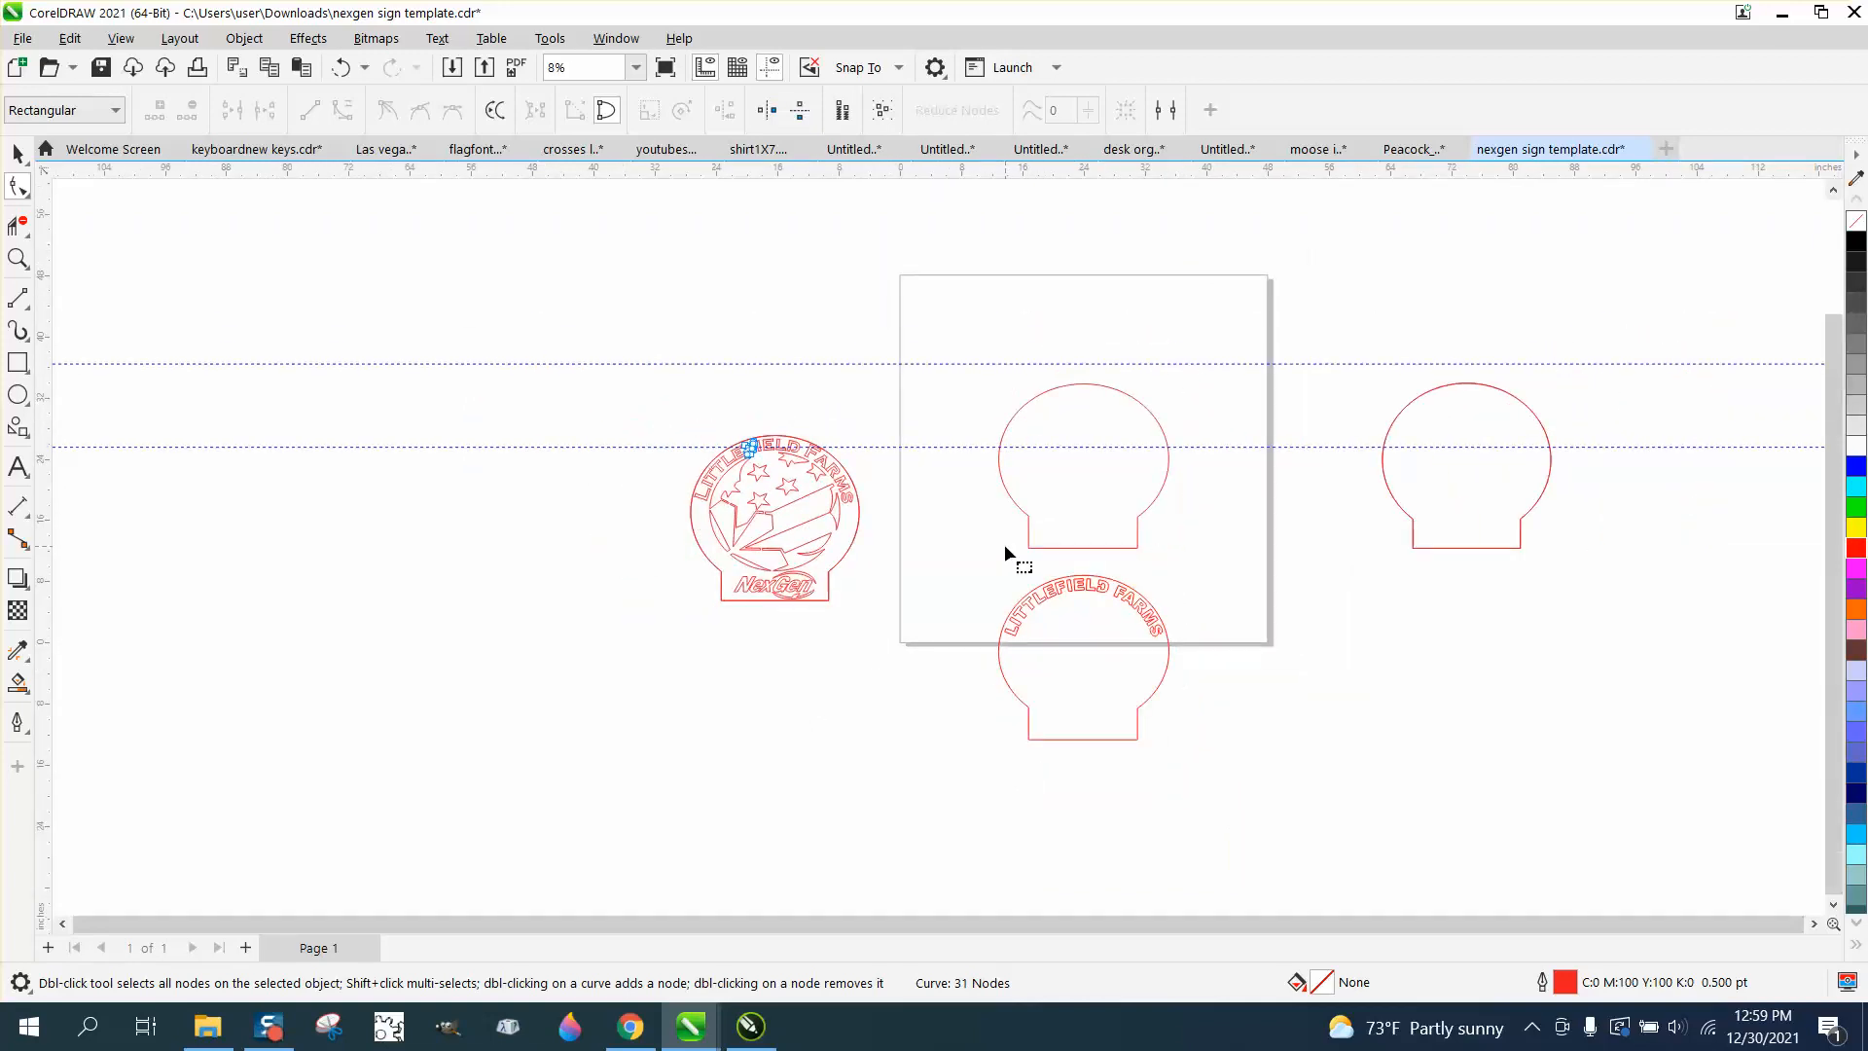